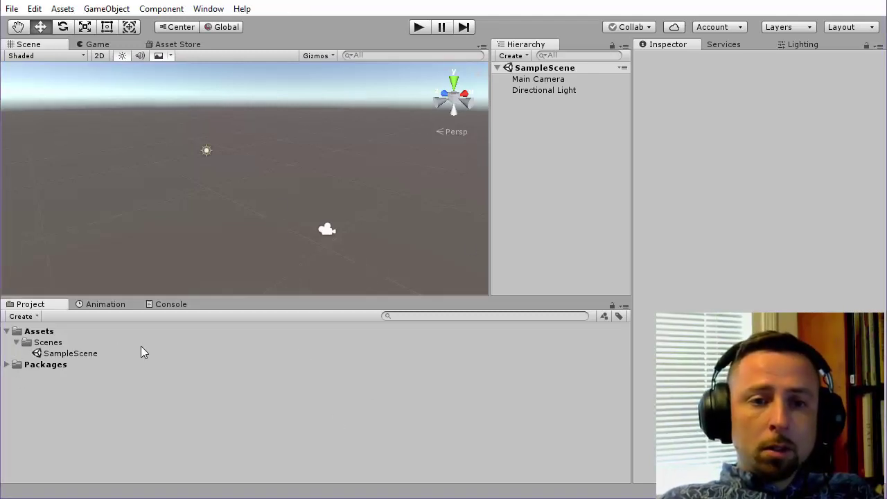
Expand and collapse the Packages folder, then bring up the Assets menu
left_click(6, 365)
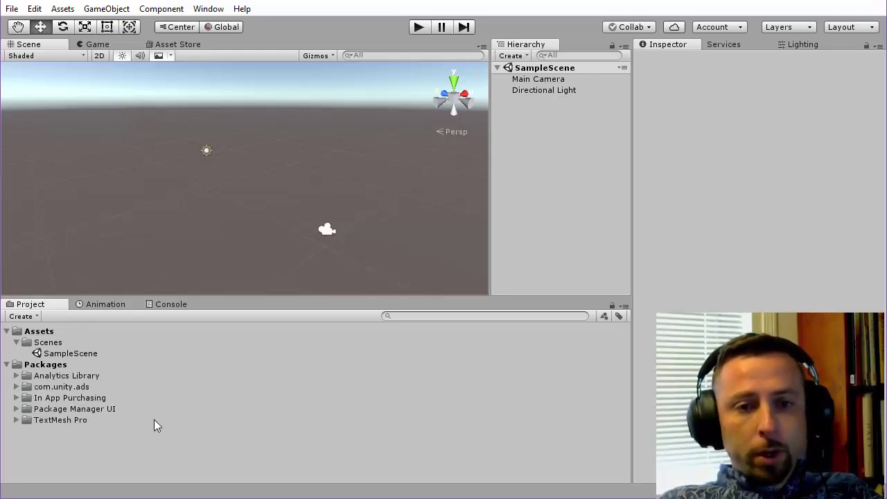
left_click(7, 364)
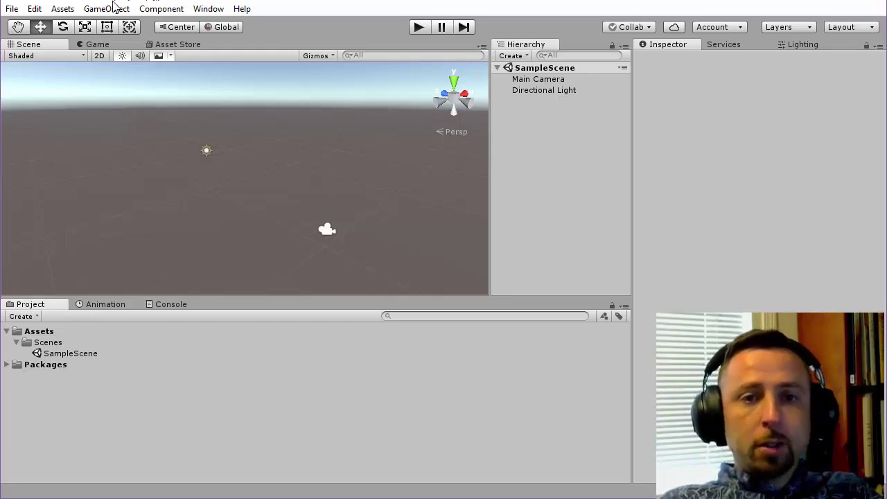
left_click(58, 12)
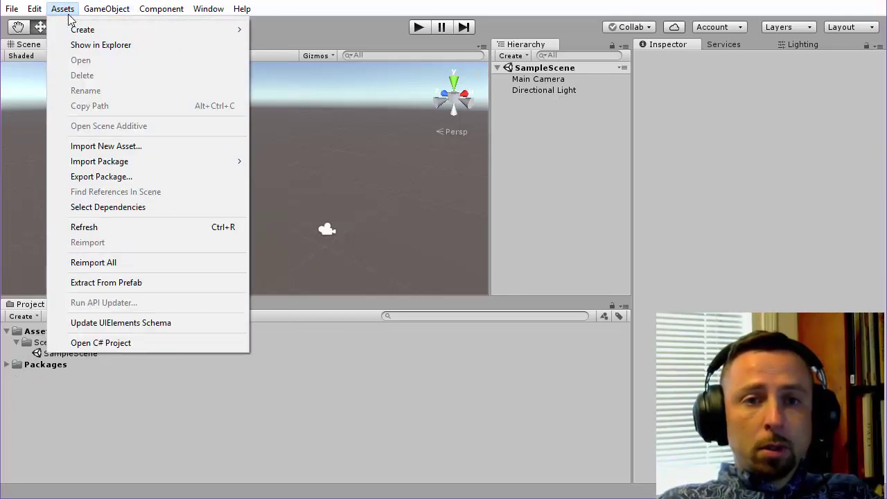
mouse_move(99, 161)
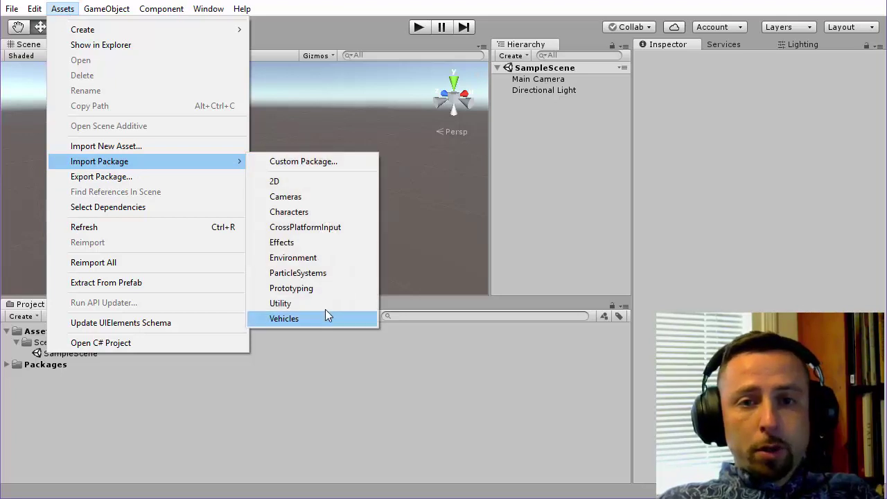
Choose Characters, then search the Asset Store for 'standard assets' and open Standard Assets
left_click(292, 212)
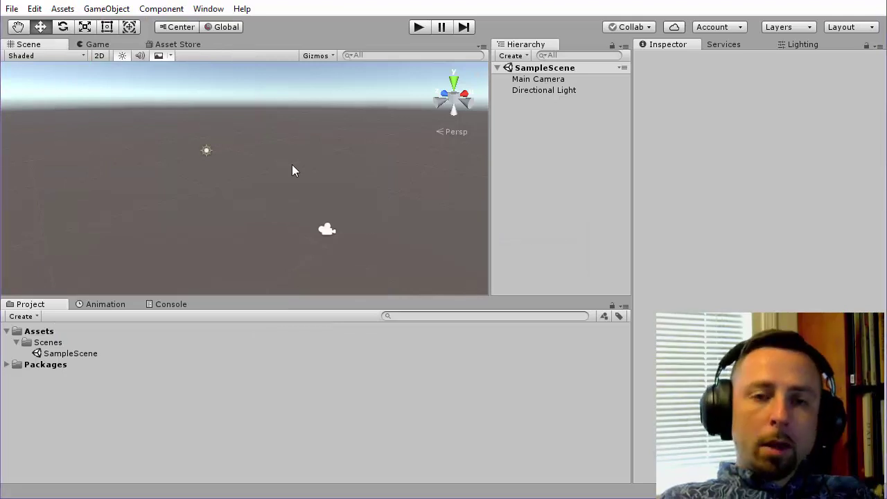
left_click(165, 43)
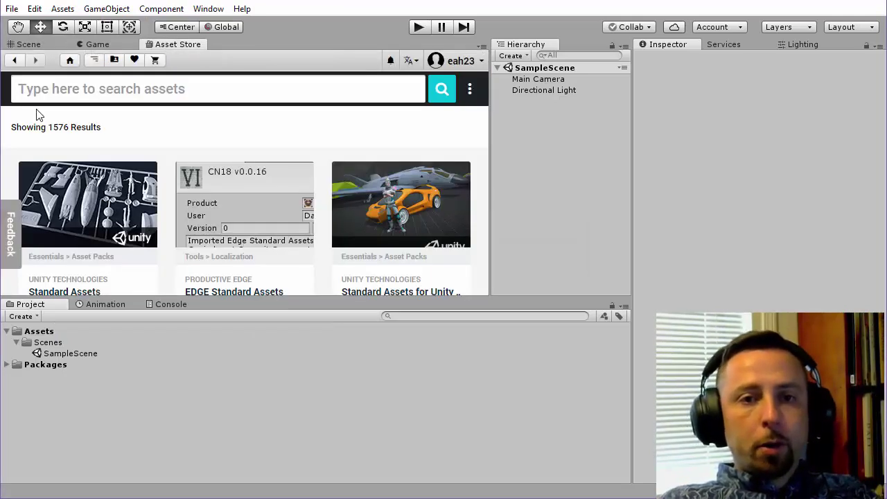
left_click(55, 95)
type("standard assets")
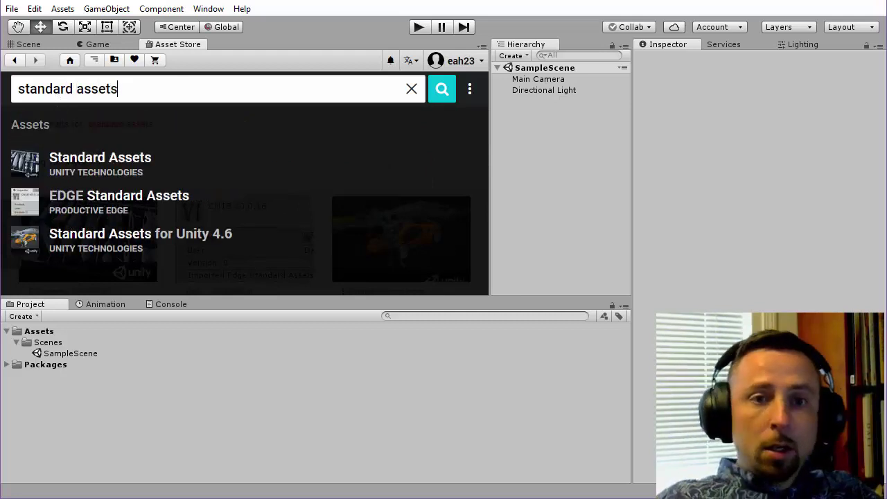
left_click(117, 170)
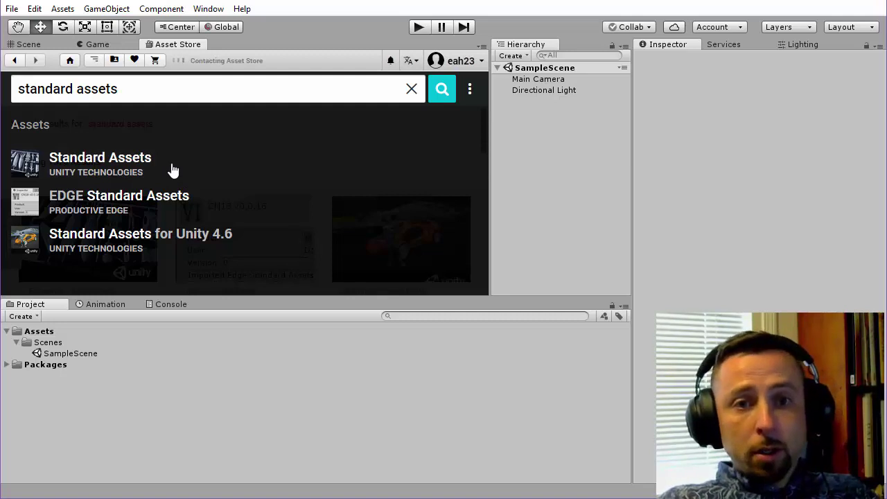
Scroll down and back up through the Standard Assets store page
scroll(254, 186, "down", 2)
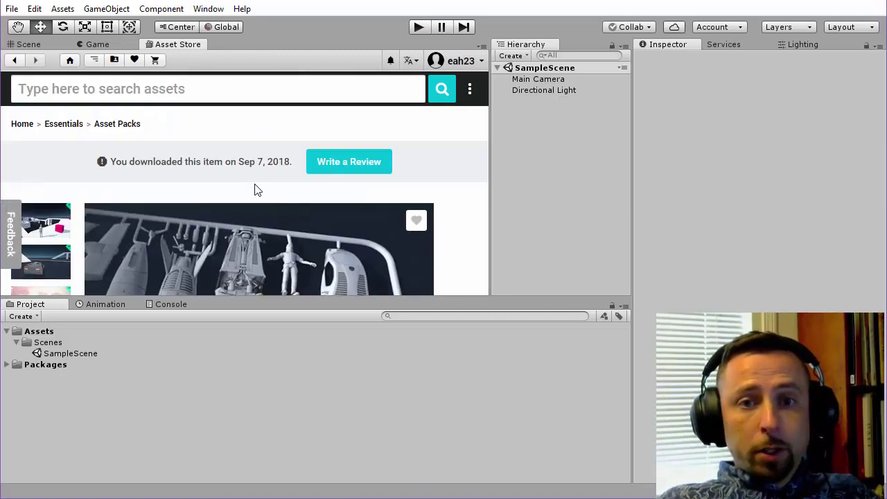
scroll(334, 197, "down", 2)
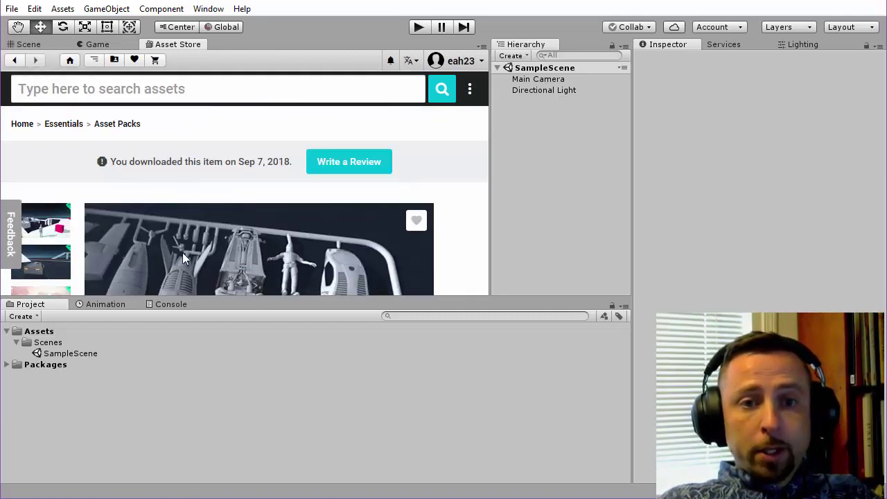
scroll(219, 242, "down", 3)
scroll(219, 237, "down", 2)
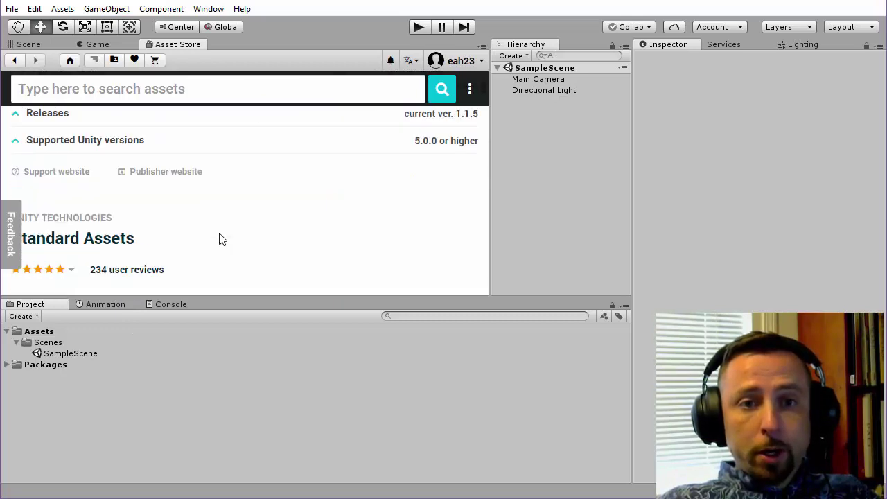
scroll(300, 225, "up", 3)
scroll(289, 224, "up", 2)
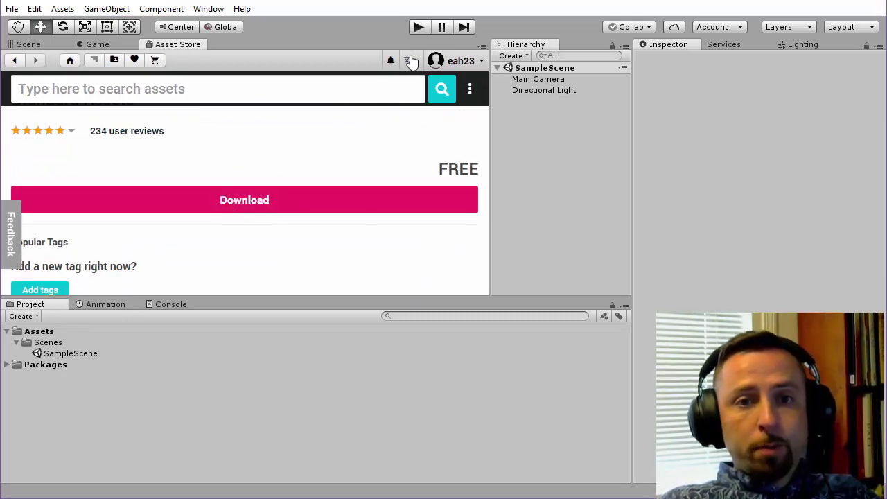
scroll(201, 132, "up", 5)
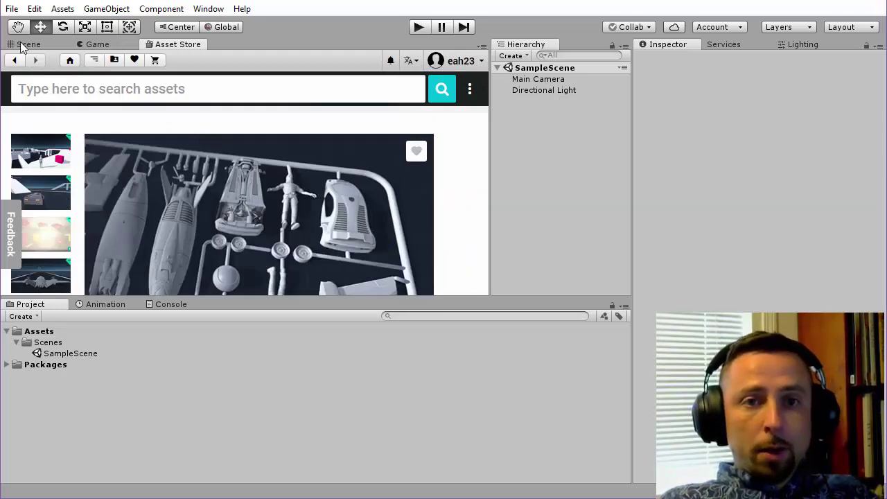
From the Scene tab, import the Characters package with all its files selected
left_click(27, 44)
left_click(63, 9)
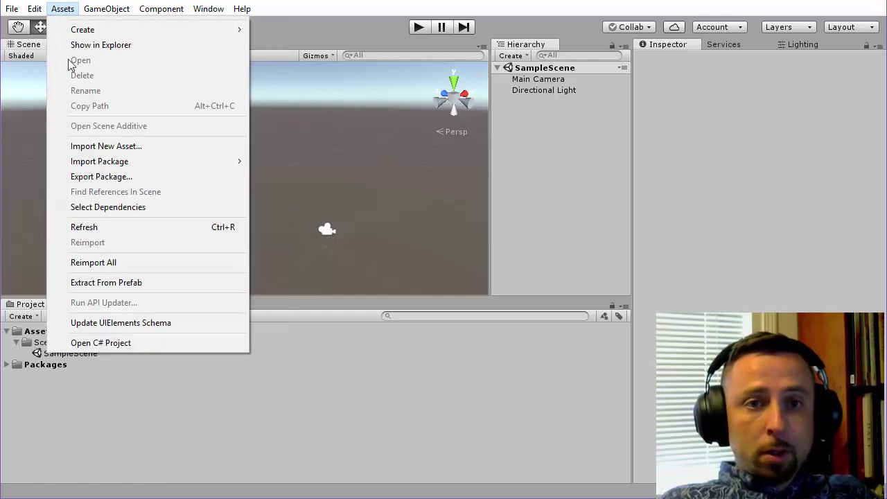
mouse_move(100, 161)
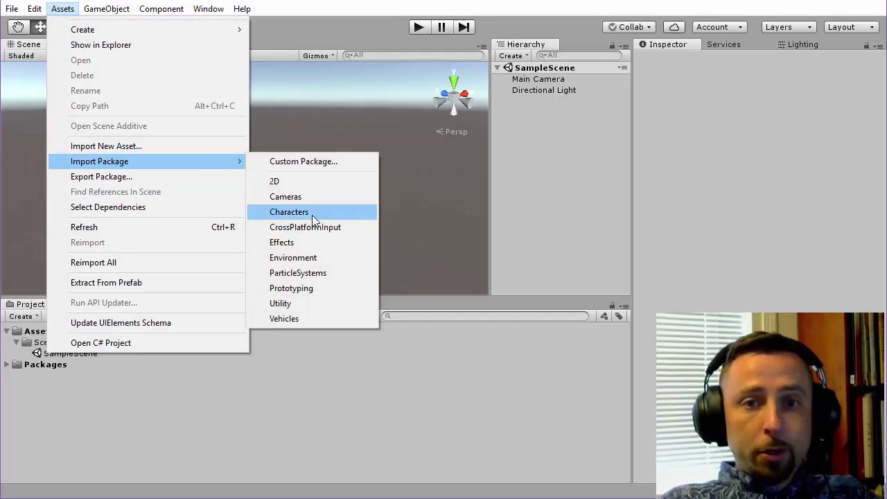
left_click(314, 215)
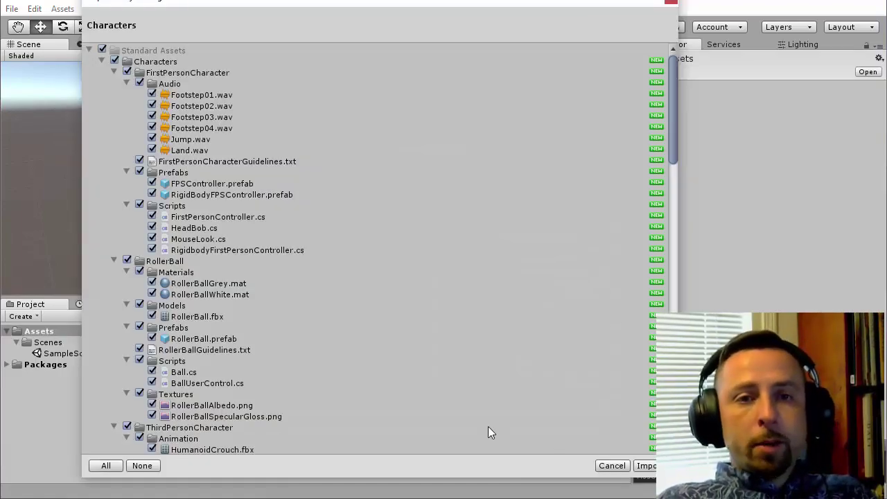
left_click_drag(673, 109, 719, 110)
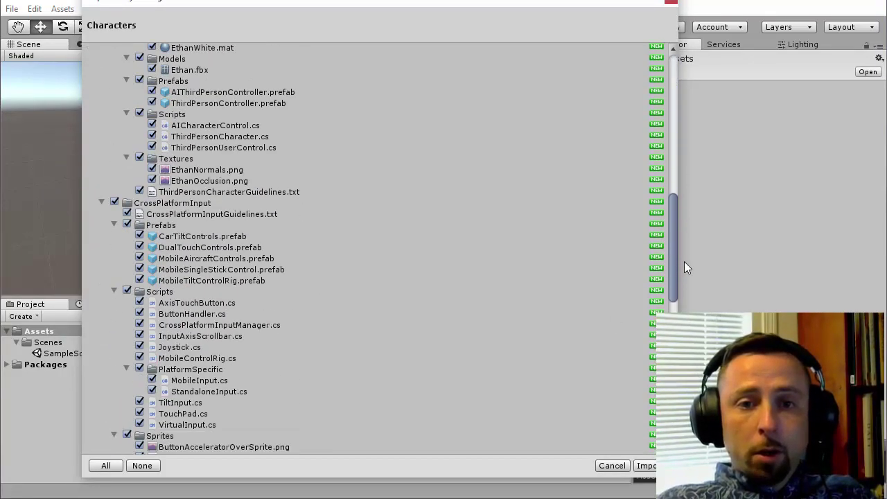
scroll(198, 392, "up", 5)
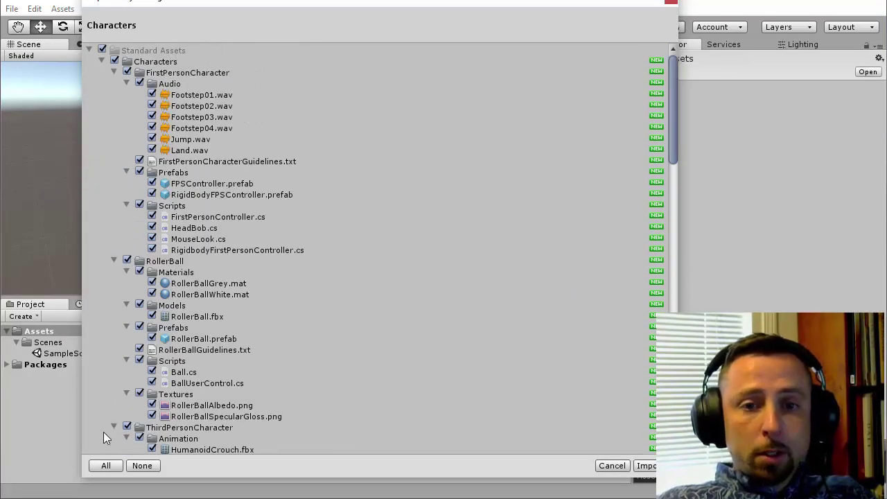
left_click(104, 469)
left_click(650, 469)
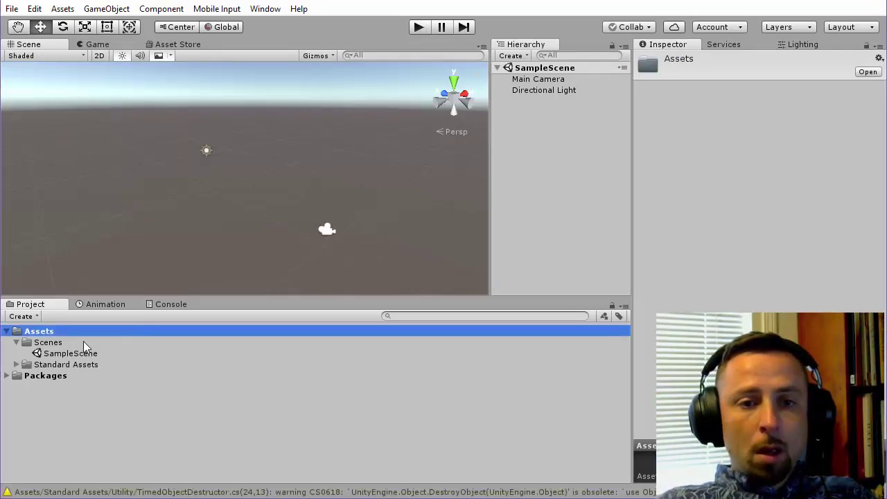
Drill into Standard Assets > Characters > FirstPersonCharacter > Prefabs and select FPSController
left_click(34, 366)
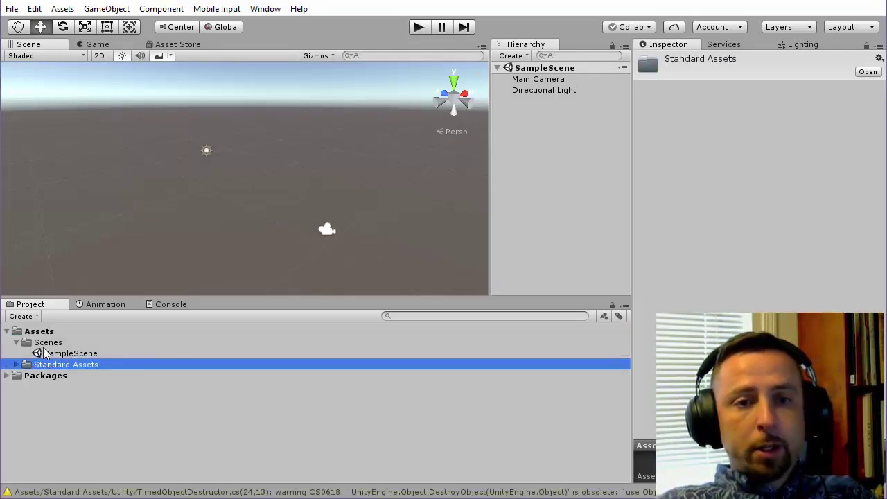
left_click(16, 365)
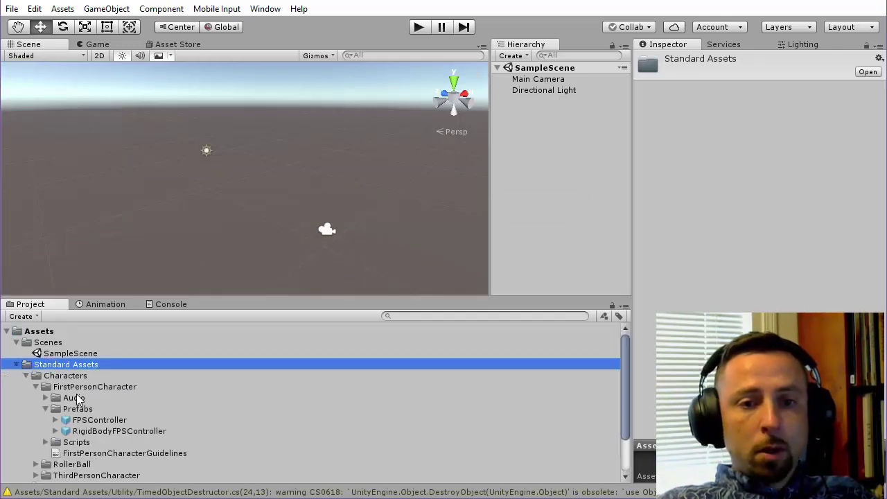
scroll(120, 401, "down", 3)
left_click(27, 334)
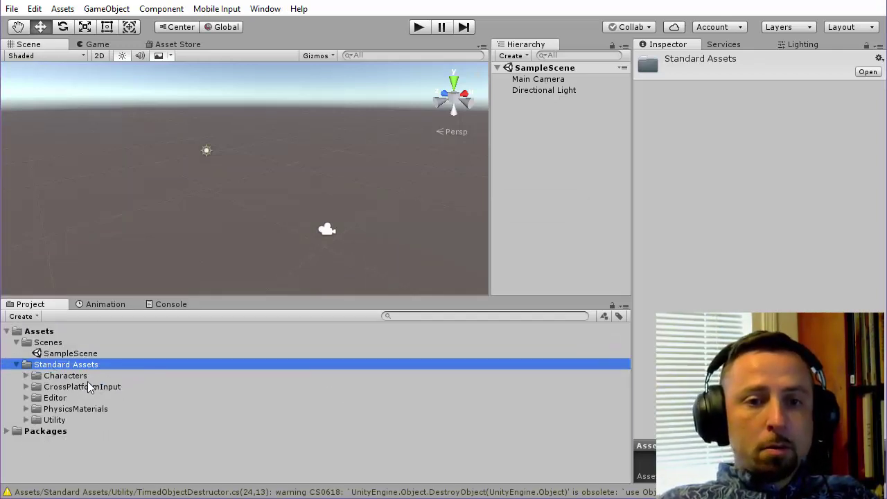
left_click(58, 376)
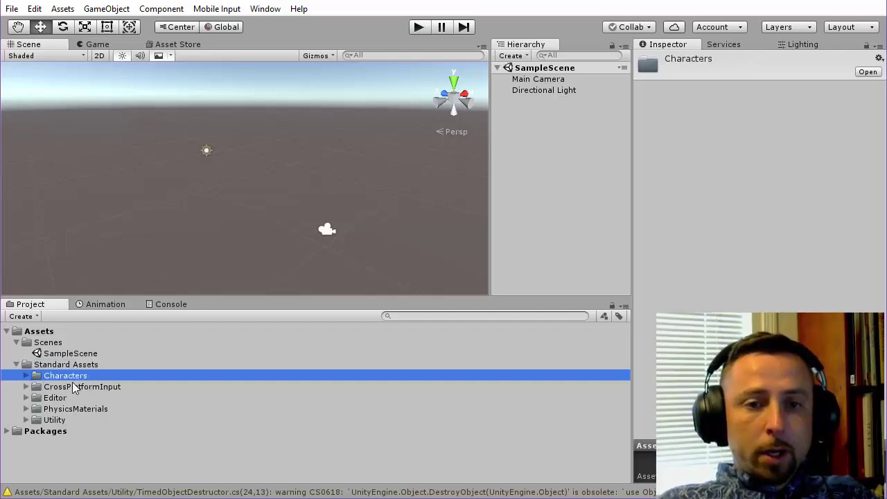
left_click(26, 376)
left_click(101, 391)
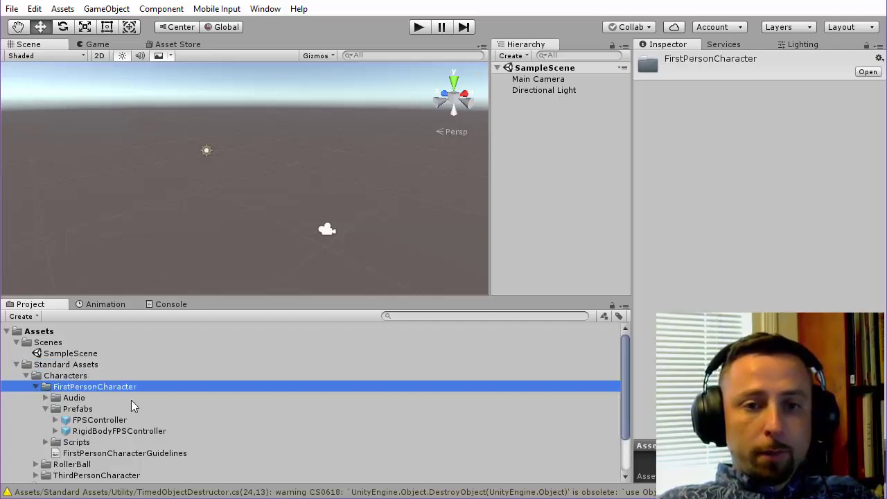
scroll(132, 399, "down", 3)
left_click(76, 368)
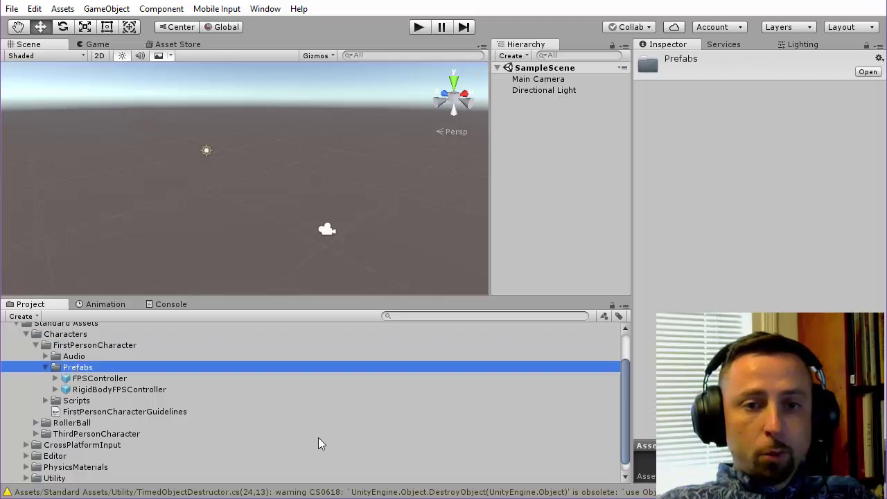
left_click(99, 379)
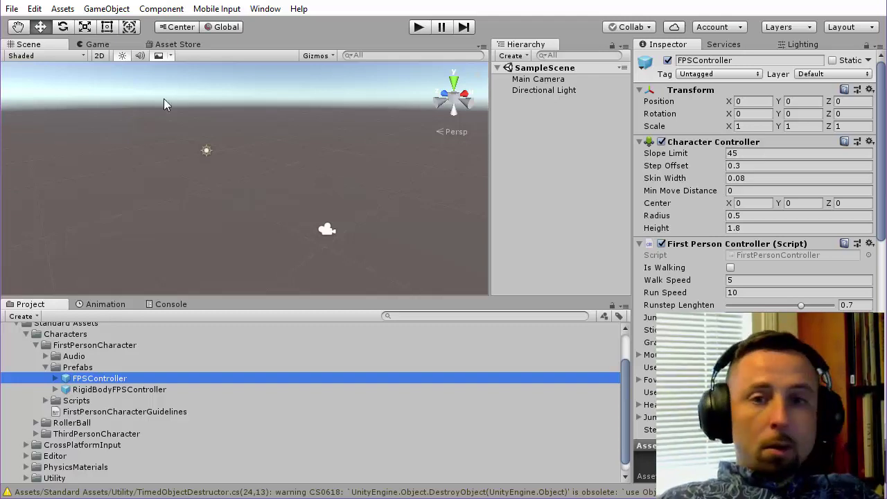
Orbit the scene view and briefly box-select, then deselect, the Main Camera
mouse_move(112, 107)
left_mouse_down("alt")
mouse_move(170, 136)
mouse_move(253, 201)
left_mouse_up("alt")
left_click_drag(307, 130, 432, 251)
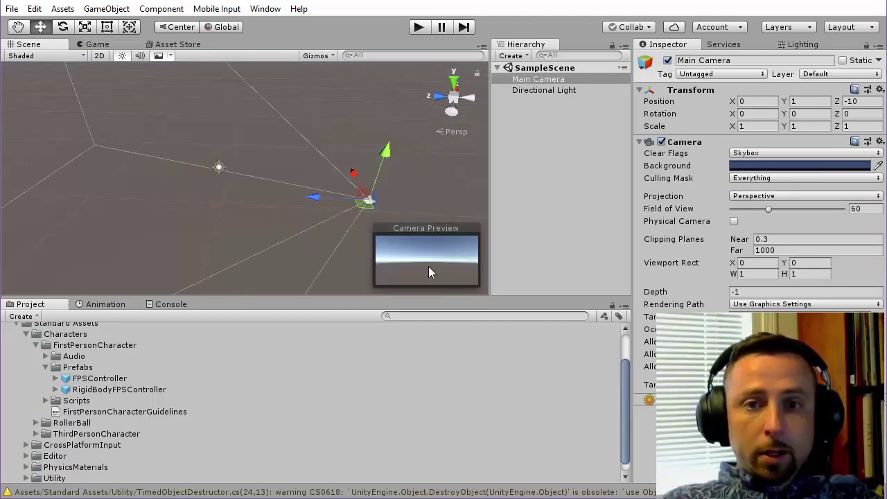
left_click(402, 202)
left_click_drag(420, 208, 311, 145, "alt")
Select the Directional Light, undo a first move, then drag it along its X axis
left_click_drag(64, 132, 263, 258)
left_click_drag(156, 205, 97, 263)
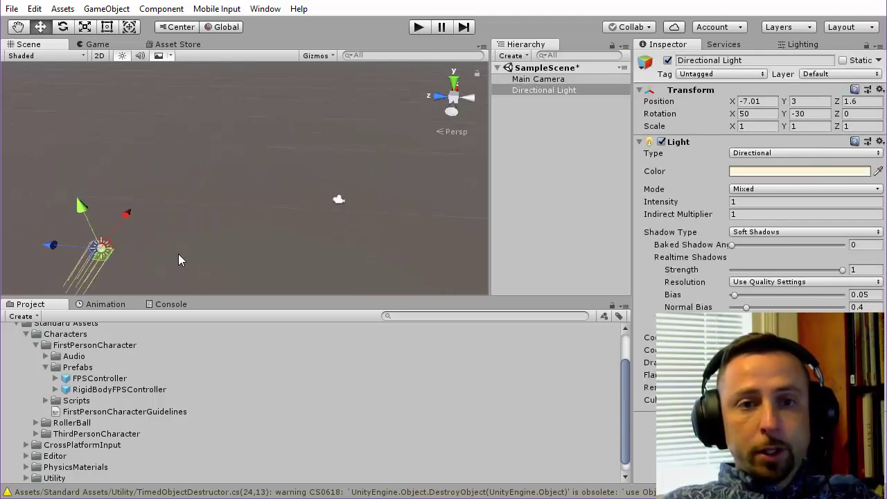
key("ctrl+z")
mouse_move(290, 214)
left_mouse_down("alt")
mouse_move(199, 188)
mouse_move(229, 183)
left_mouse_up("alt")
mouse_move(198, 152)
left_mouse_down()
mouse_move(350, 126)
mouse_move(215, 141)
mouse_move(265, 165)
mouse_move(211, 161)
mouse_move(237, 167)
mouse_move(226, 142)
left_mouse_up()
Select and deselect the Main Camera while tilting the view toward the horizon
left_click_drag(286, 227, 350, 206, "alt")
left_click(350, 206)
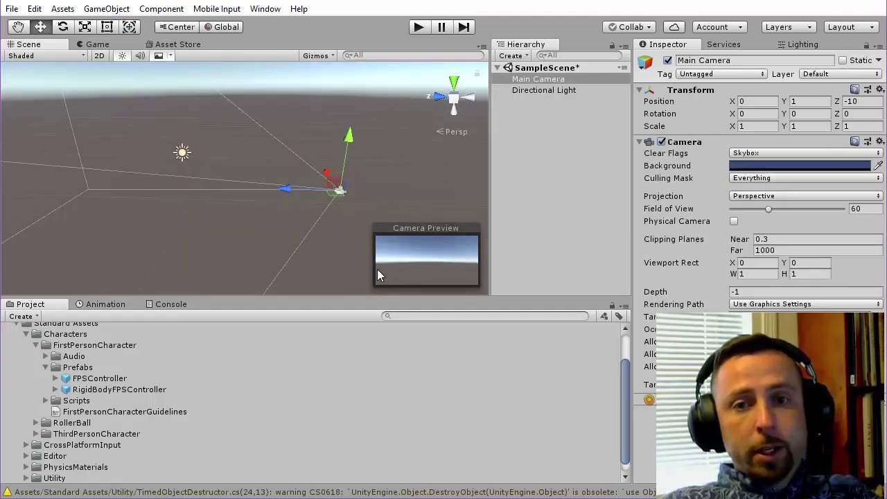
left_click_drag(346, 212, 371, 239, "alt")
left_click(395, 182)
mouse_move(395, 181)
left_mouse_down("alt")
mouse_move(388, 169)
mouse_move(297, 139)
left_mouse_up("alt")
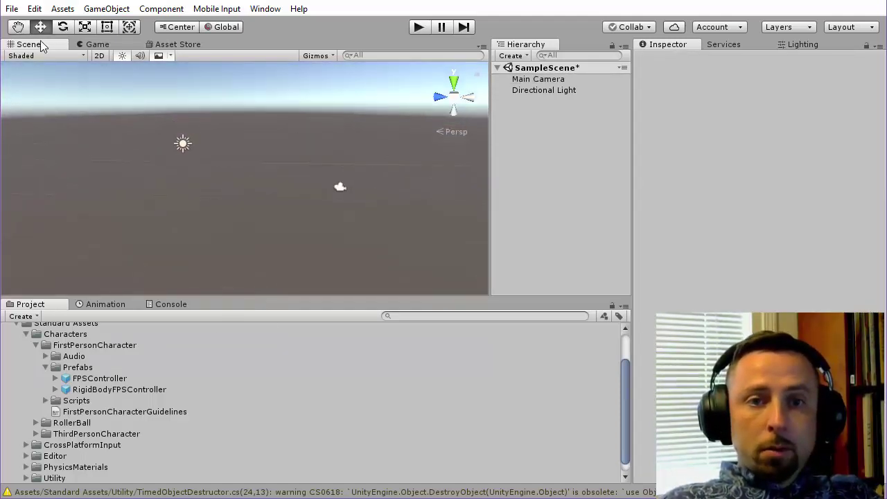
Add a Cube to the scene from the GameObject menu
left_click(104, 10)
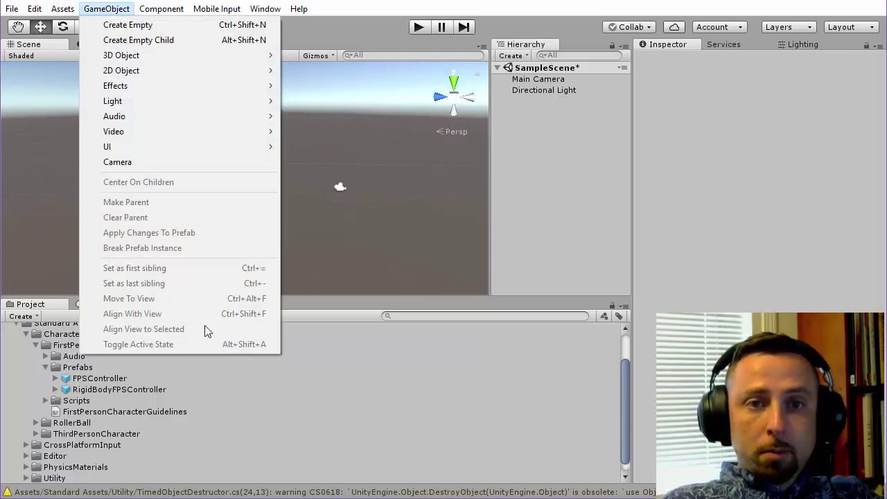
key("Escape")
left_click(106, 8)
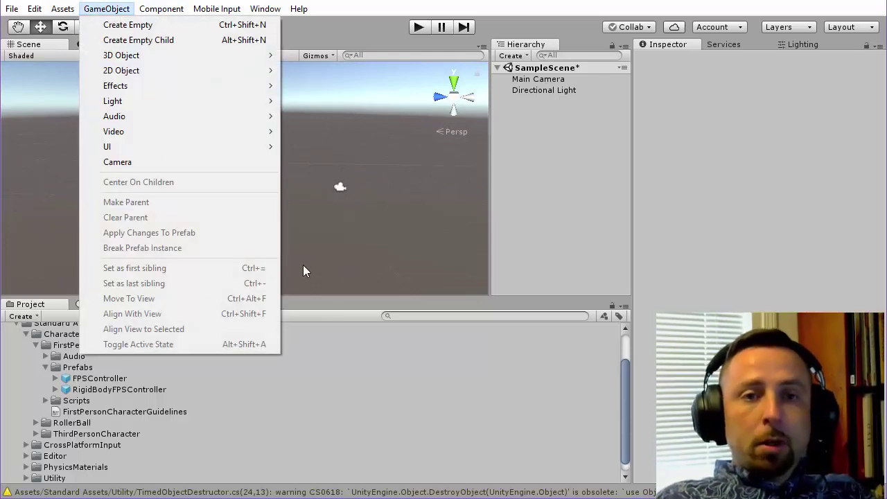
mouse_move(122, 55)
left_click(329, 55)
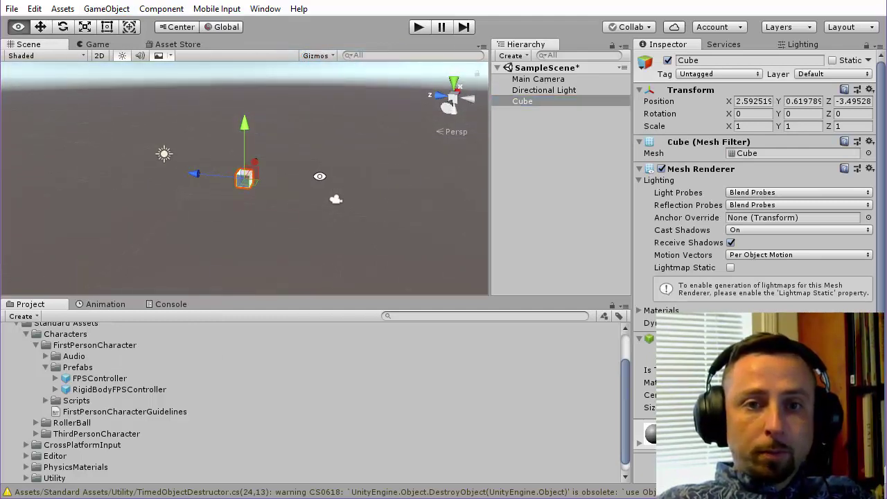
left_click_drag(335, 176, 200, 179, "alt")
Add a Plane and scale it uniformly to about 2.55 as the pitch floor
left_click(162, 10)
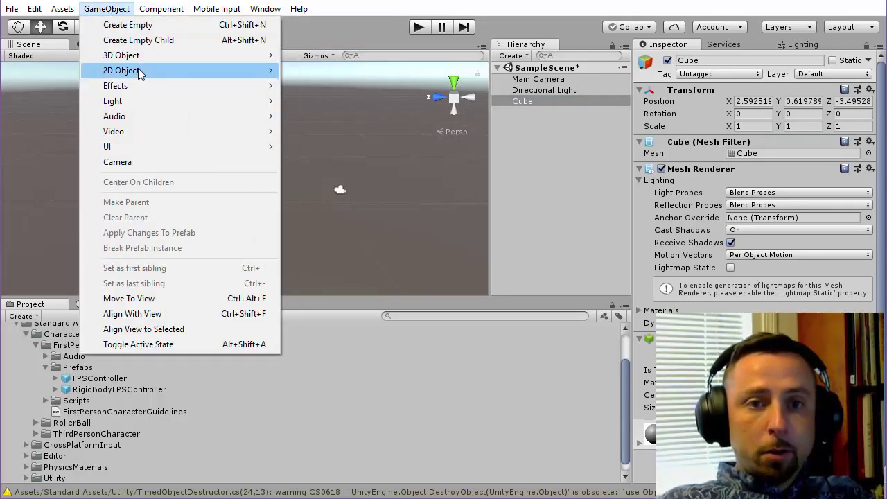
mouse_move(107, 8)
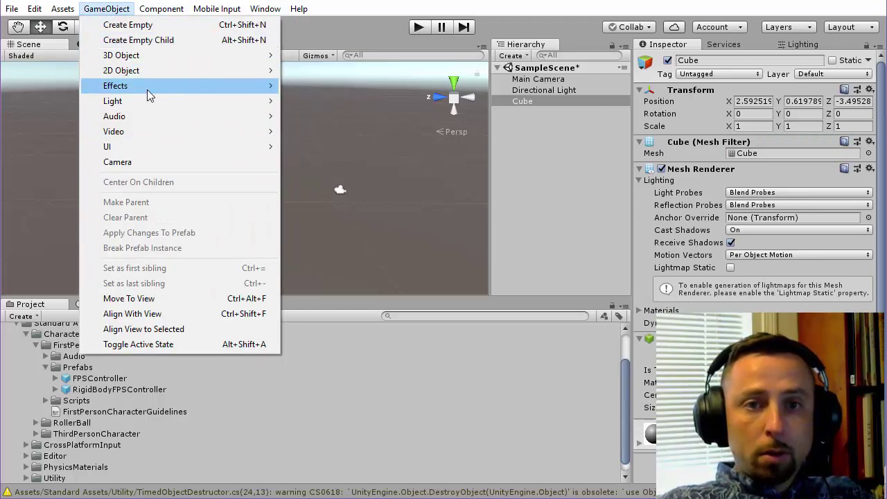
mouse_move(121, 55)
left_click(330, 122)
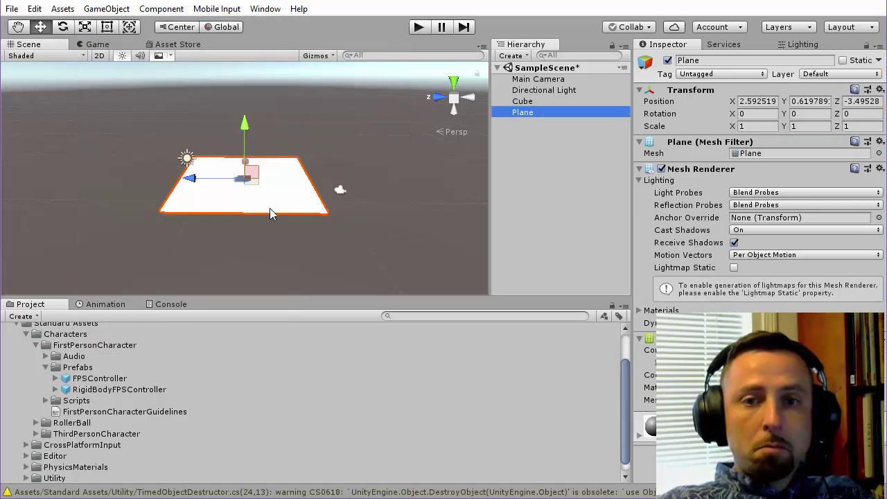
left_click_drag(318, 205, 257, 205, "alt")
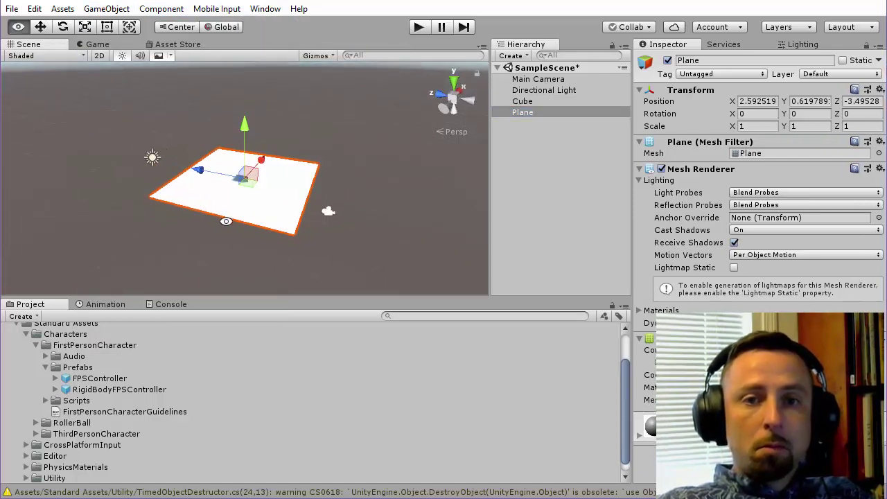
left_click(85, 28)
mouse_move(249, 184)
left_mouse_down()
mouse_move(346, 184)
mouse_move(299, 150)
mouse_move(294, 176)
left_mouse_up()
key("alt")
mouse_move(350, 195)
left_mouse_down("alt")
mouse_move(146, 196)
mouse_move(247, 222)
mouse_move(262, 170)
mouse_move(417, 215)
mouse_move(312, 194)
mouse_move(341, 129)
mouse_move(273, 220)
mouse_move(327, 205)
mouse_move(168, 220)
left_mouse_up("alt")
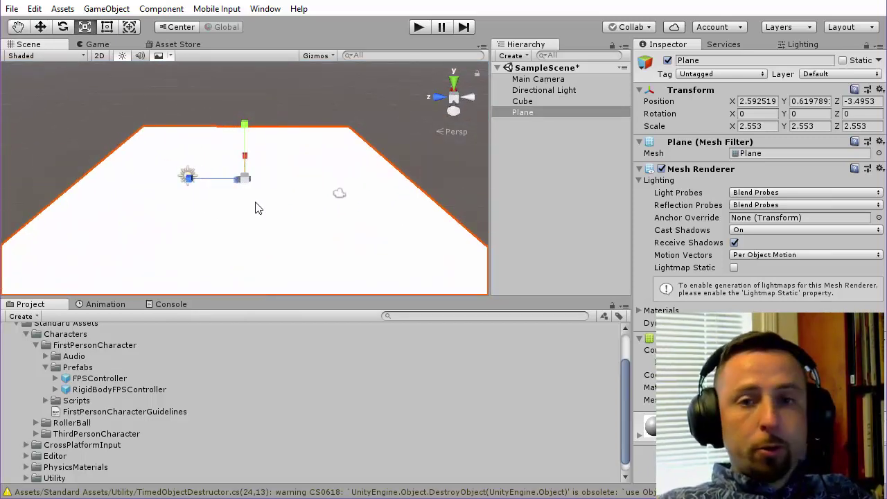
mouse_move(256, 207)
left_mouse_down("alt")
mouse_move(266, 204)
mouse_move(242, 226)
mouse_move(247, 174)
mouse_move(134, 164)
mouse_move(90, 184)
mouse_move(595, 182)
mouse_move(164, 180)
mouse_move(269, 181)
mouse_move(267, 238)
mouse_move(203, 133)
mouse_move(173, 174)
mouse_move(227, 220)
left_mouse_up("alt")
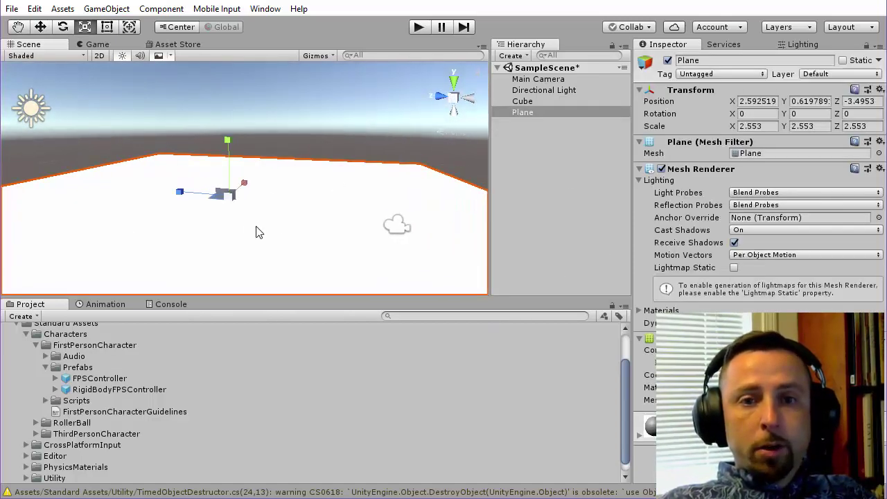
Reset the Plane's Transform so it sits at the origin
left_click(742, 101)
left_click(830, 102)
left_click(866, 101)
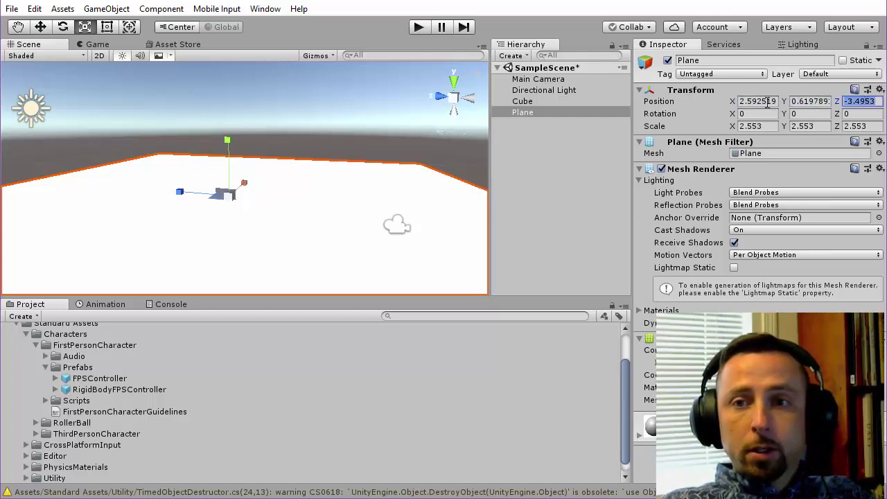
left_click(768, 101)
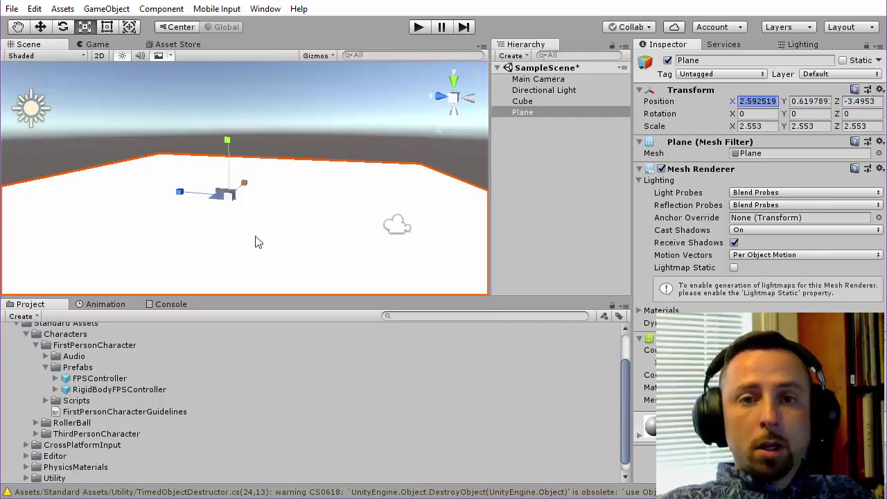
left_click(879, 92)
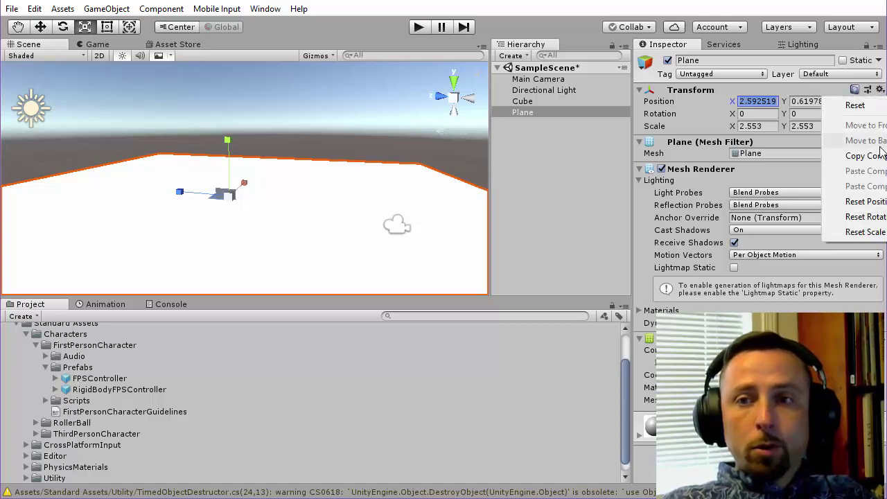
left_click(856, 106)
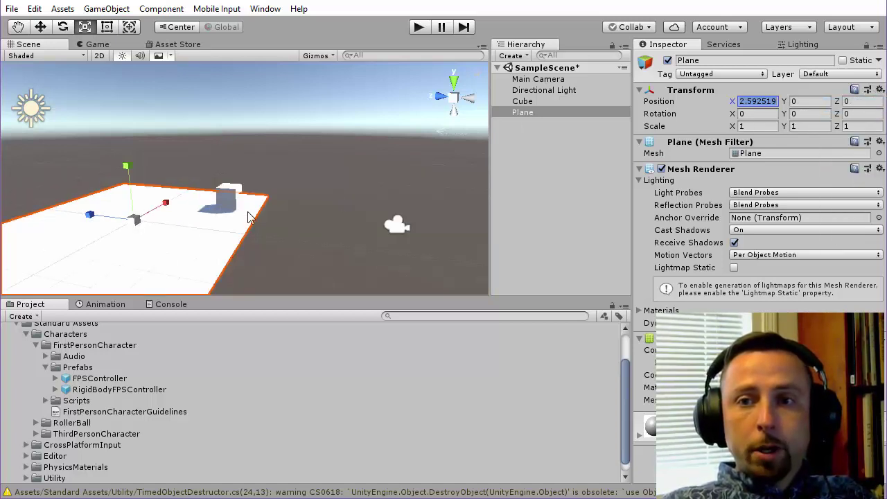
mouse_move(146, 236)
left_mouse_down("alt")
mouse_move(407, 202)
mouse_move(277, 208)
mouse_move(319, 225)
left_mouse_up("alt")
Reset the Cube's Transform and scale it into a long, taller wall
left_click(280, 196)
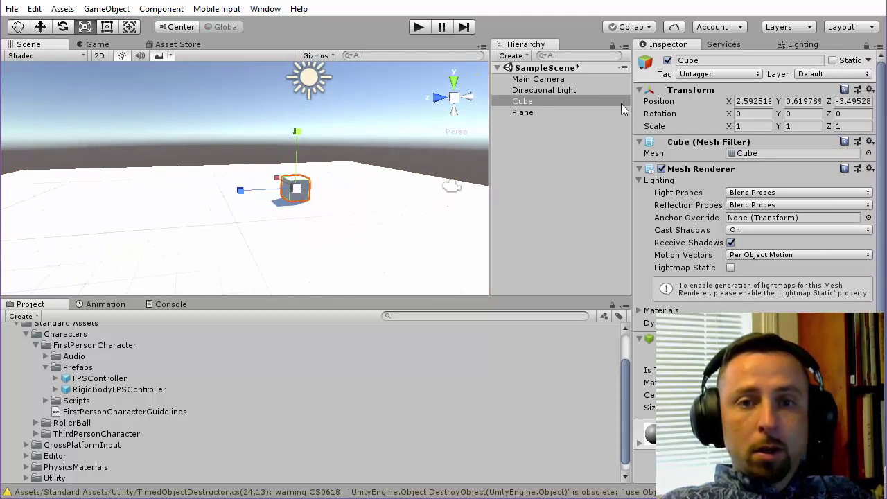
left_click(870, 90)
left_click(852, 106)
mouse_move(388, 153)
left_mouse_down("alt")
mouse_move(420, 151)
mouse_move(303, 224)
mouse_move(290, 170)
mouse_move(347, 165)
mouse_move(462, 122)
mouse_move(310, 213)
left_mouse_up("alt")
key("r")
mouse_move(347, 165)
left_mouse_down()
mouse_move(388, 167)
mouse_move(382, 151)
left_mouse_up()
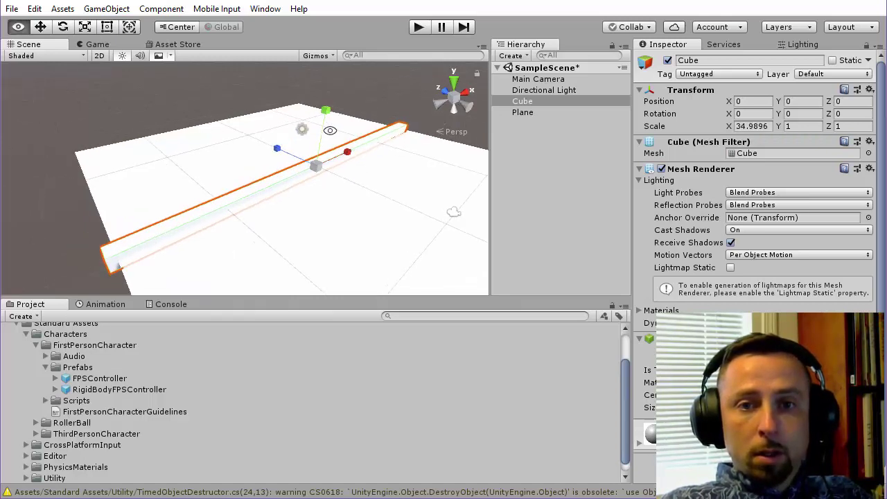
key("r")
left_click_drag(326, 110, 299, 202)
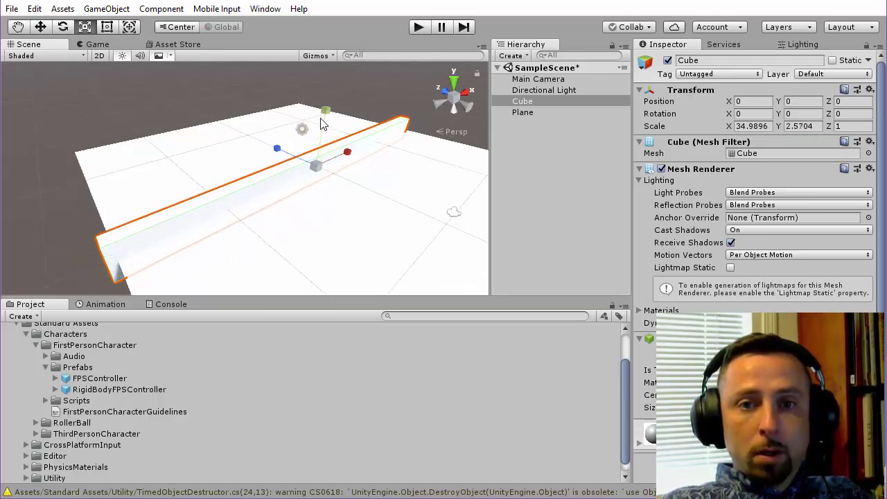
mouse_move(321, 123)
left_mouse_down()
mouse_move(388, 174)
mouse_move(388, 159)
left_mouse_up()
Move the wall so it rests on the plane at its edge
key("w")
left_click_drag(333, 180, 333, 139, "alt")
mouse_move(326, 87)
left_mouse_down()
mouse_move(327, 70)
mouse_move(326, 89)
left_mouse_up()
left_click_drag(345, 178, 354, 170, "alt")
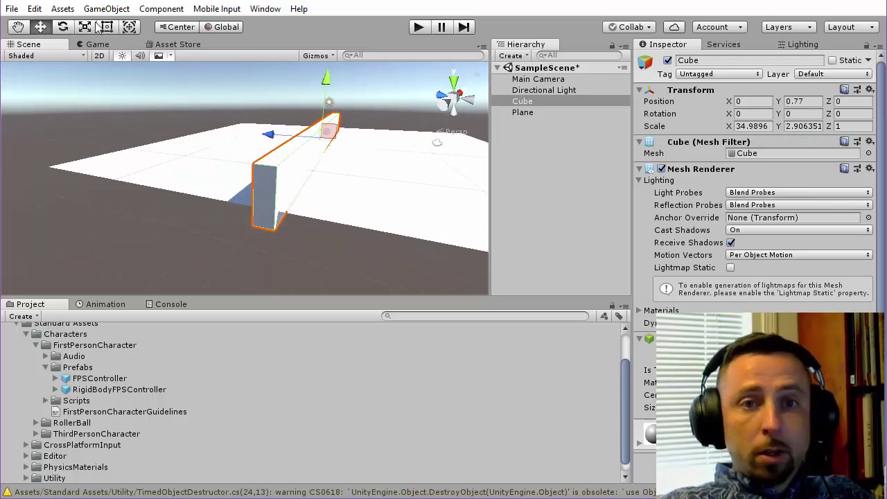
Set the tool handles to pivot and local orientation while inspecting the wall
left_click(64, 26)
mouse_move(333, 152)
left_mouse_down("alt")
mouse_move(364, 144)
mouse_move(363, 161)
mouse_move(323, 156)
mouse_move(386, 144)
mouse_move(435, 150)
mouse_move(79, 135)
mouse_move(193, 175)
mouse_move(208, 145)
mouse_move(132, 194)
mouse_move(260, 155)
mouse_move(187, 67)
left_mouse_up("alt")
key("w")
key("z")
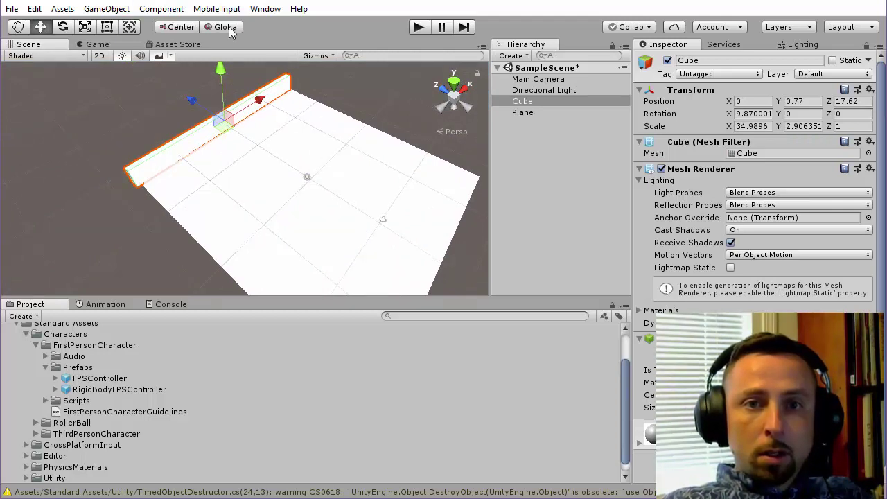
left_click(231, 29)
left_click(181, 28)
left_click_drag(301, 198, 340, 165, "alt")
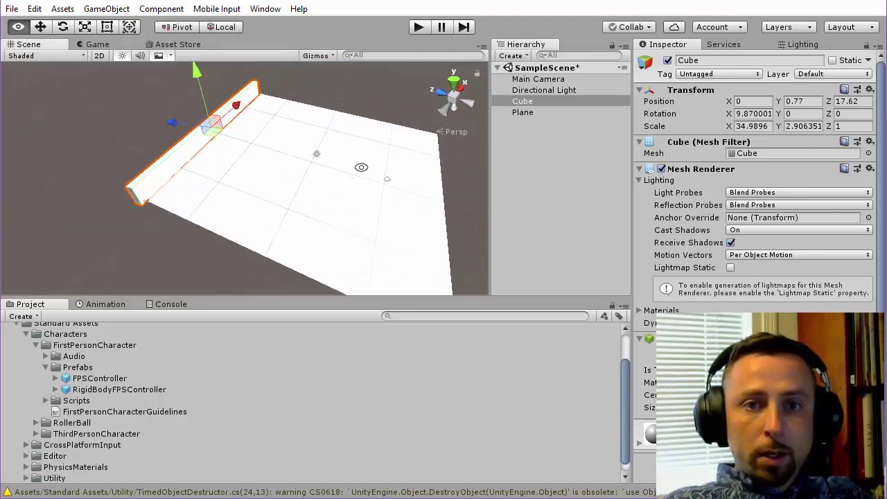
Duplicate the wall and create an empty GameObject reset to the origin
key("ctrl+d")
left_click_drag(259, 182, 352, 174, "alt")
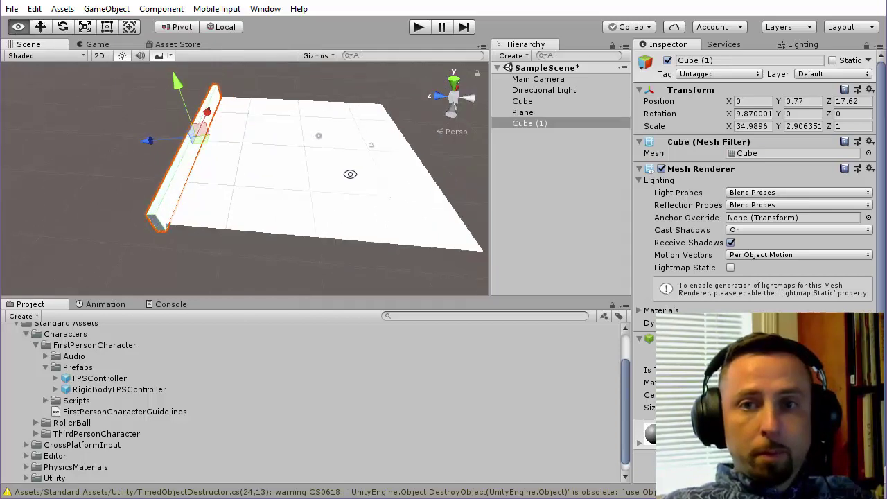
left_click(113, 10)
left_click(132, 26)
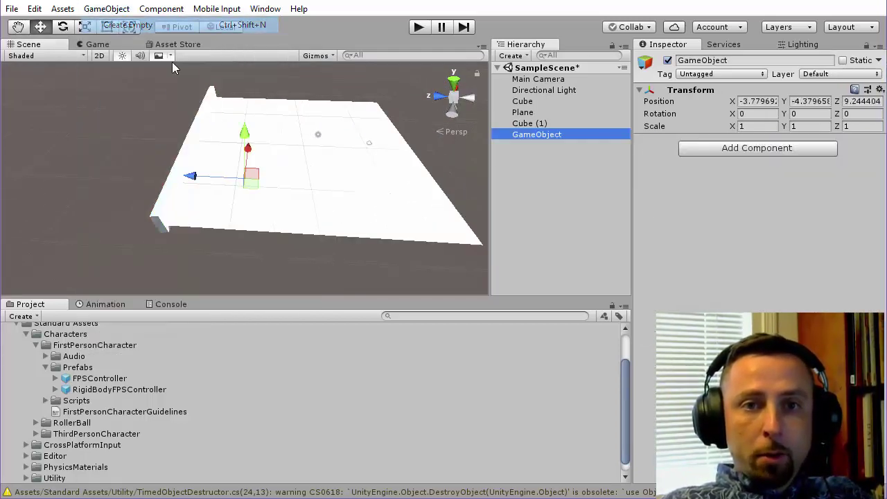
left_click(879, 90)
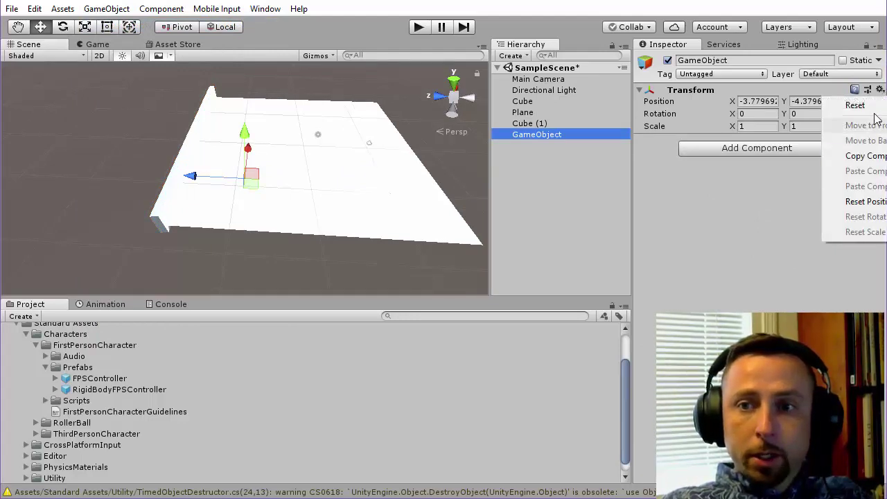
left_click(855, 105)
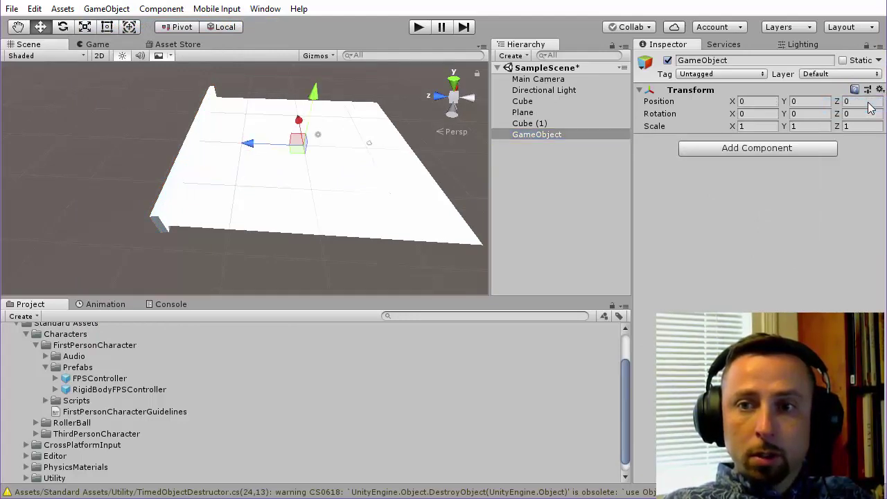
Parent Cube (1) under GameObject and rotate the parent to turn the wall
key("f")
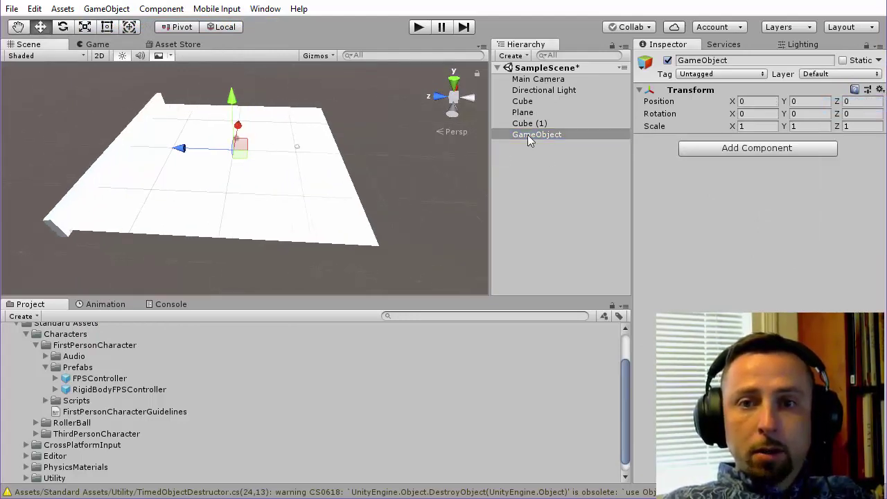
left_click(524, 125)
left_click_drag(525, 124, 528, 134)
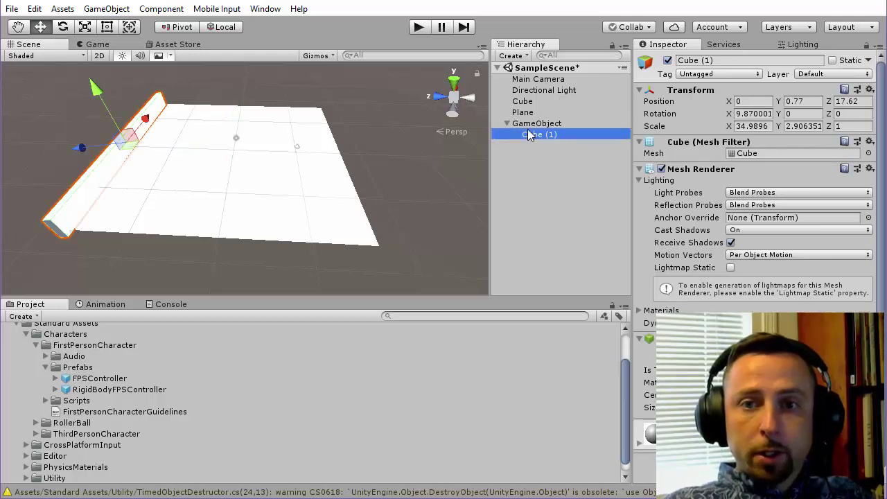
left_click(541, 125)
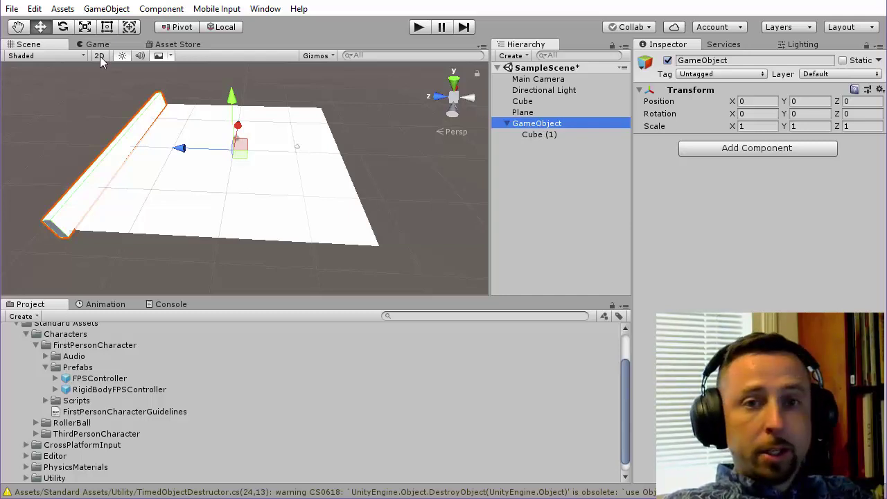
left_click(69, 26)
mouse_move(218, 173)
left_mouse_down("alt")
mouse_move(212, 192)
mouse_move(430, 172)
mouse_move(584, 172)
left_mouse_up("alt")
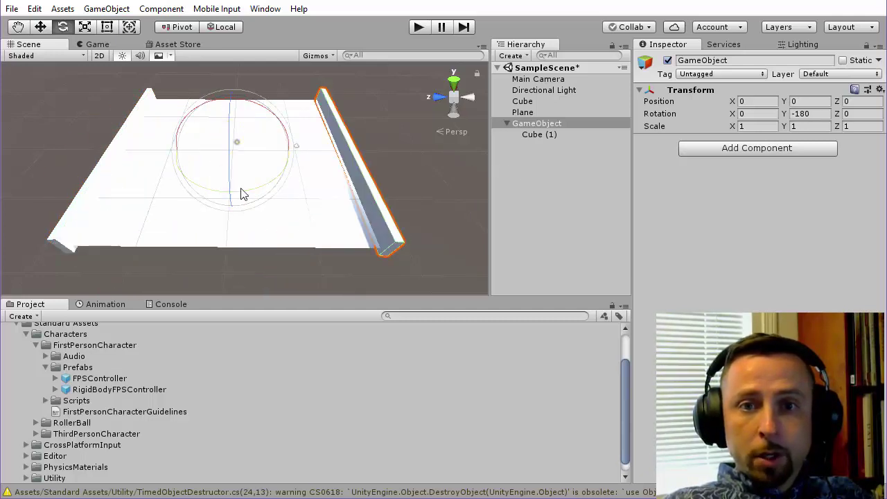
mouse_move(238, 192)
left_mouse_down("alt")
mouse_move(296, 208)
mouse_move(86, 184)
mouse_move(337, 197)
mouse_move(317, 218)
left_mouse_up("alt")
Duplicate the parent twice and swing the copies to line other sides
key("ctrl+d")
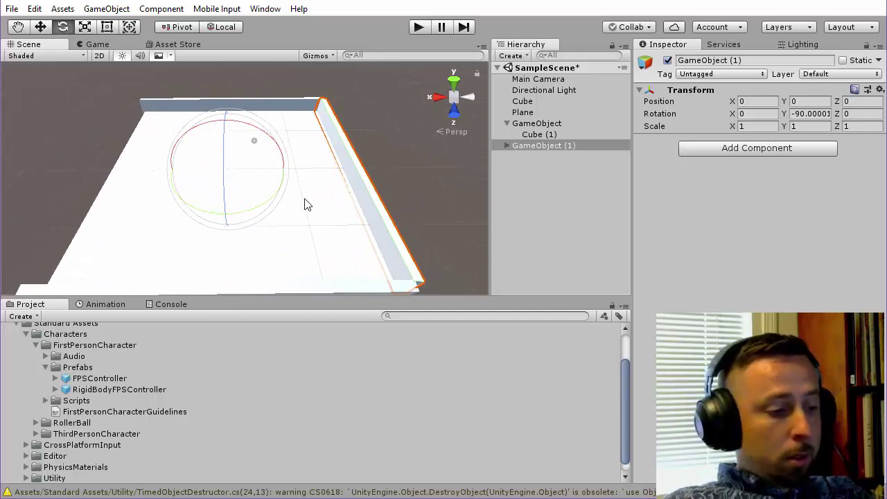
key("ctrl+d")
left_click_drag(274, 194, 66, 201)
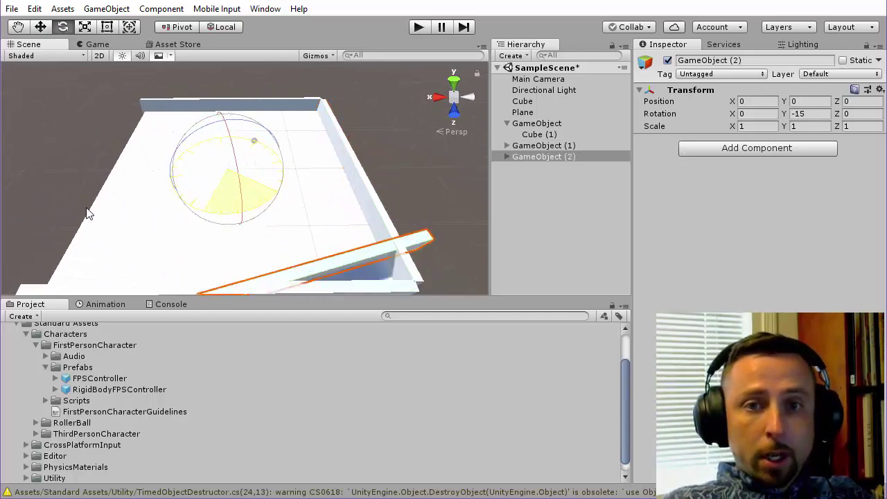
mouse_move(253, 140)
left_mouse_down("alt")
mouse_move(282, 134)
mouse_move(353, 262)
mouse_move(523, 228)
mouse_move(404, 134)
mouse_move(388, 208)
mouse_move(349, 171)
mouse_move(351, 231)
mouse_move(291, 166)
mouse_move(295, 125)
mouse_move(293, 148)
mouse_move(325, 170)
mouse_move(316, 167)
mouse_move(378, 254)
mouse_move(260, 141)
mouse_move(315, 182)
mouse_move(268, 244)
mouse_move(356, 218)
mouse_move(349, 93)
mouse_move(317, 200)
mouse_move(309, 149)
mouse_move(337, 173)
mouse_move(316, 172)
mouse_move(323, 277)
mouse_move(330, 156)
mouse_move(301, 252)
left_mouse_up("alt")
Pull the three Cube (1) walls out of their GameObject parents
left_click(393, 210)
mouse_move(393, 209)
left_mouse_down("alt")
mouse_move(340, 206)
mouse_move(330, 235)
mouse_move(401, 201)
left_mouse_up("alt")
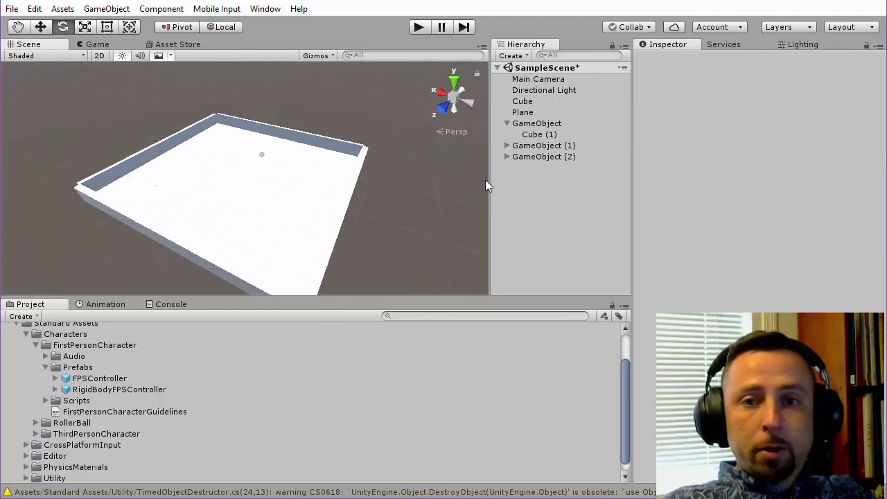
left_click(507, 146)
left_click(506, 168)
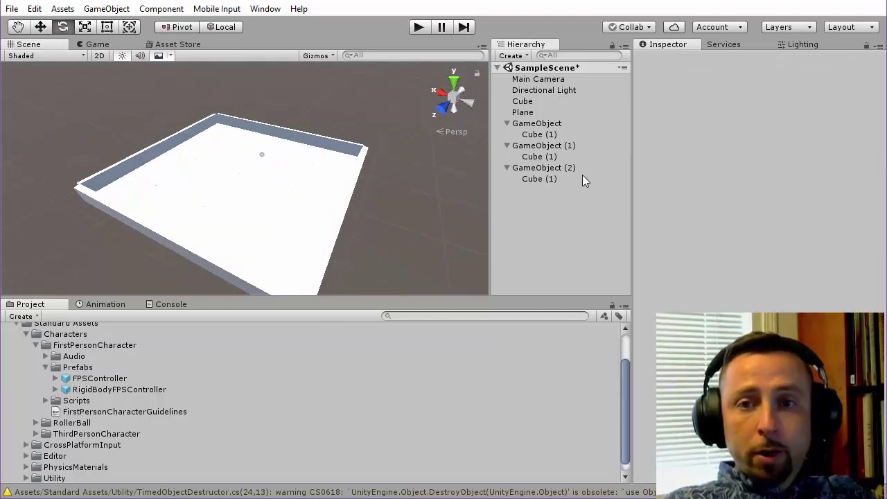
left_click(539, 179)
left_click(539, 156, "ctrl")
left_click(539, 134, "ctrl")
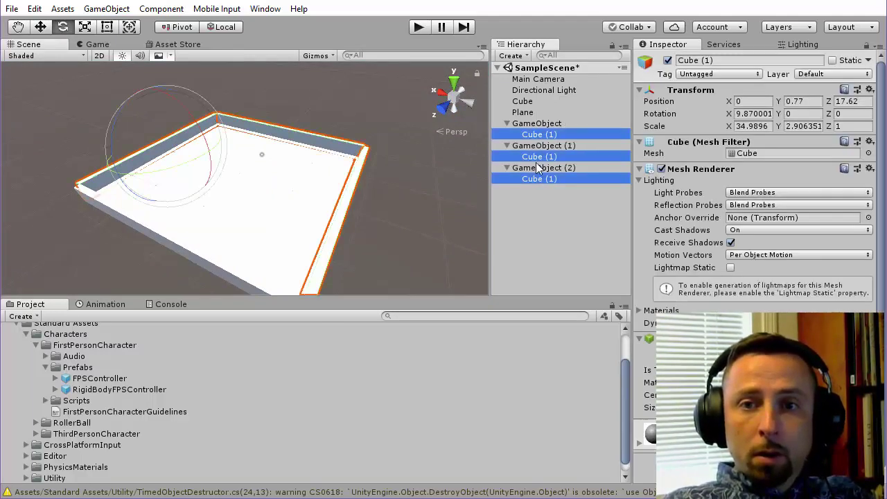
left_click_drag(541, 199, 541, 199)
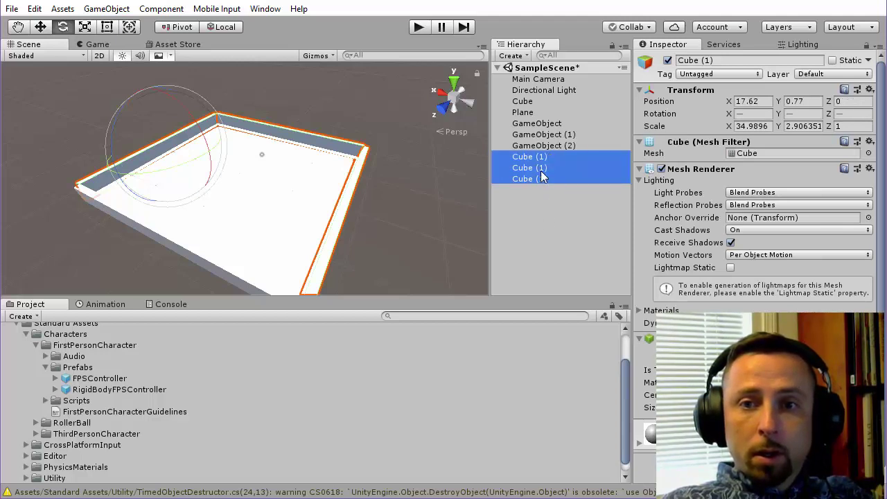
Delete the three empty parents and place Cube below Plane in the Hierarchy
left_click(537, 123)
left_click(535, 145, "shift")
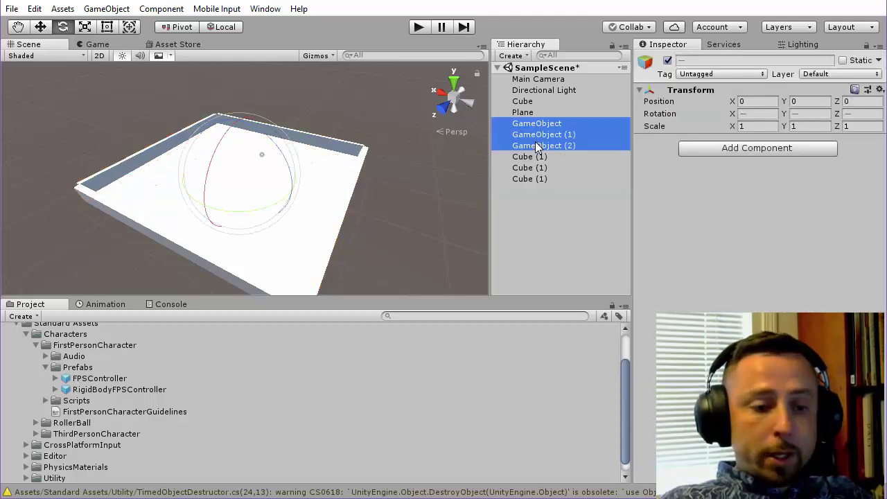
right_click(535, 141)
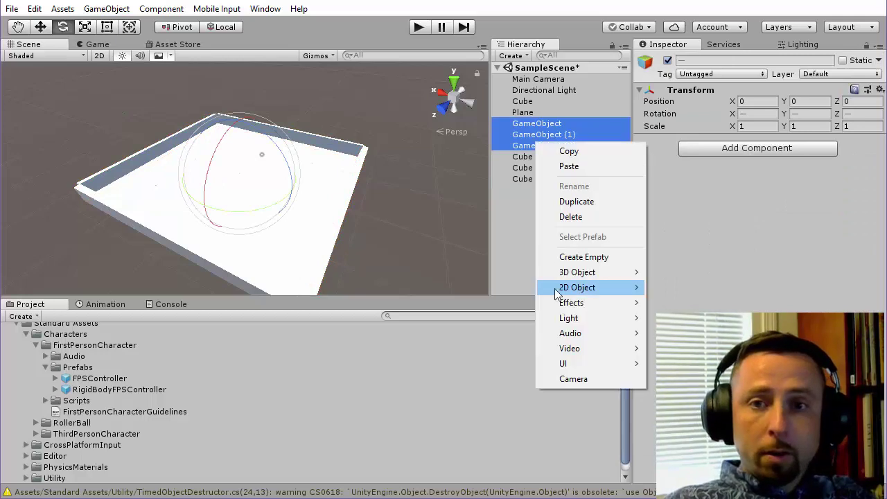
left_click(569, 216)
left_click_drag(522, 102, 531, 120)
left_click(533, 192)
Create a new empty GameObject and parent all four walls under it
left_click(160, 8)
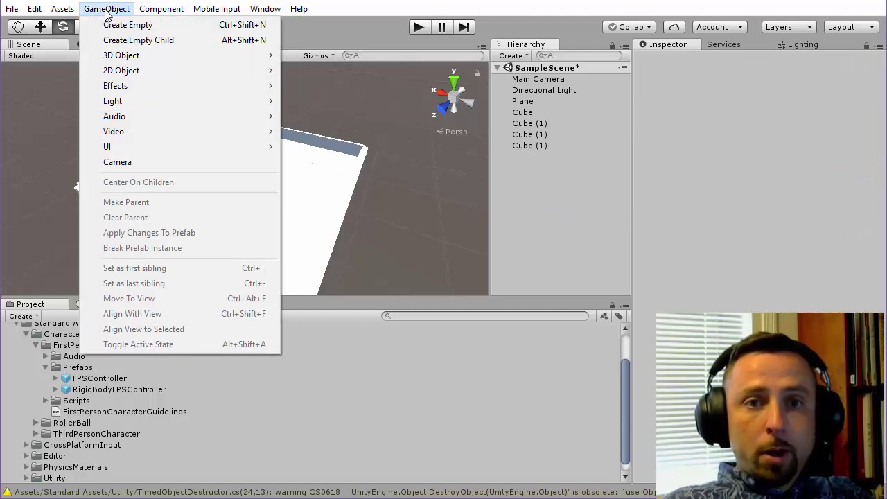
left_click(117, 23)
left_click(523, 112)
left_click(529, 146, "shift")
left_click_drag(529, 146, 531, 158)
Move the Plane into the walls' GameObject group
mouse_move(237, 238)
left_mouse_down("alt")
mouse_move(419, 201)
mouse_move(326, 217)
mouse_move(395, 192)
mouse_move(272, 172)
left_mouse_up("alt")
left_click(420, 201)
left_click(536, 112)
mouse_move(526, 102)
left_mouse_down()
mouse_move(530, 128)
mouse_move(539, 114)
left_mouse_up()
left_click(537, 101)
left_click_drag(289, 195, 388, 181, "alt")
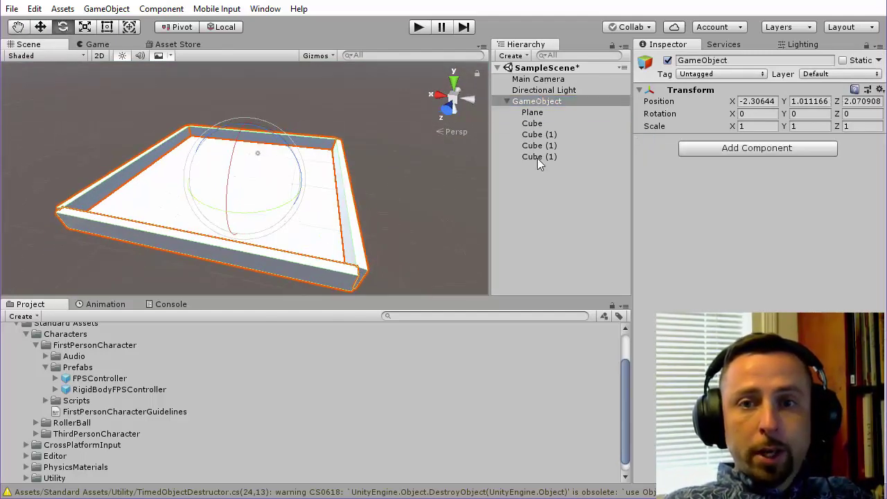
Slide the walled field along X to 0.7 and set the handle to Center
key("w")
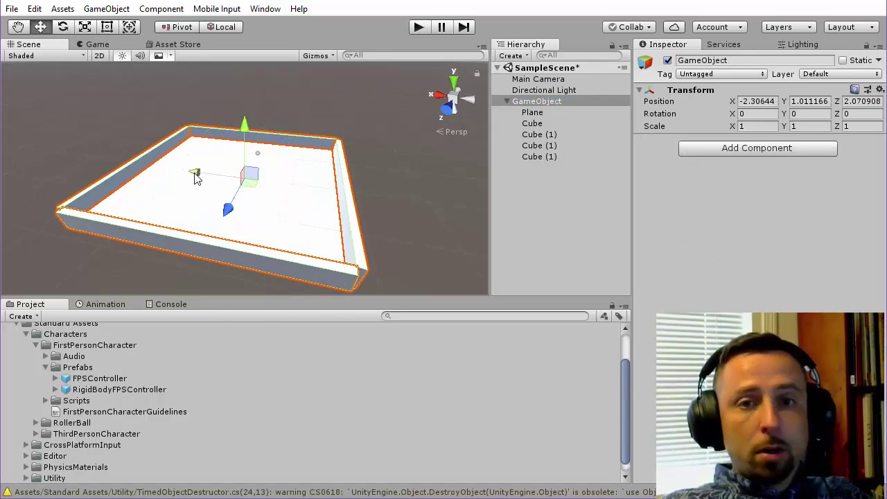
mouse_move(203, 179)
left_mouse_down()
mouse_move(151, 162)
mouse_move(212, 162)
left_mouse_up()
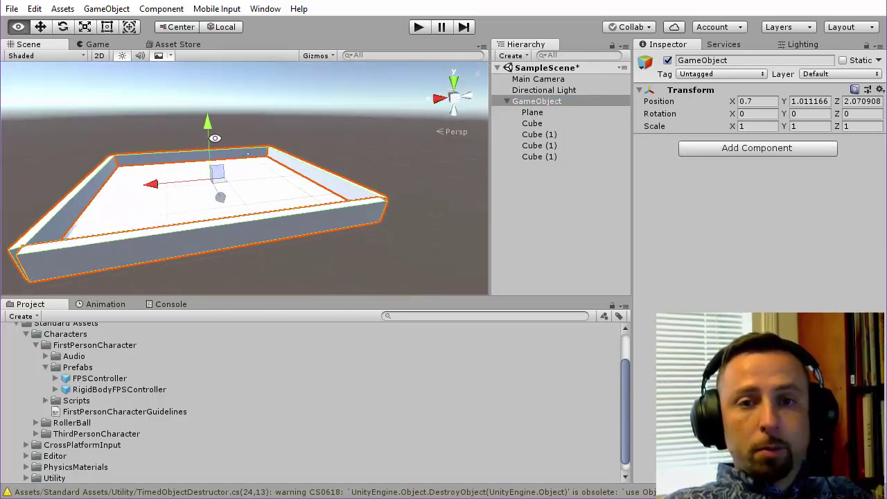
key("z")
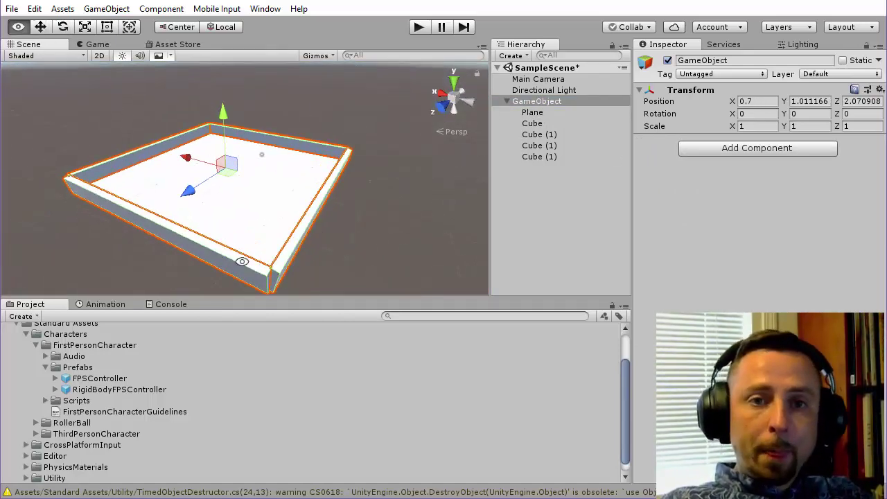
mouse_move(253, 254)
left_mouse_down("alt")
mouse_move(333, 244)
mouse_move(257, 264)
left_mouse_up("alt")
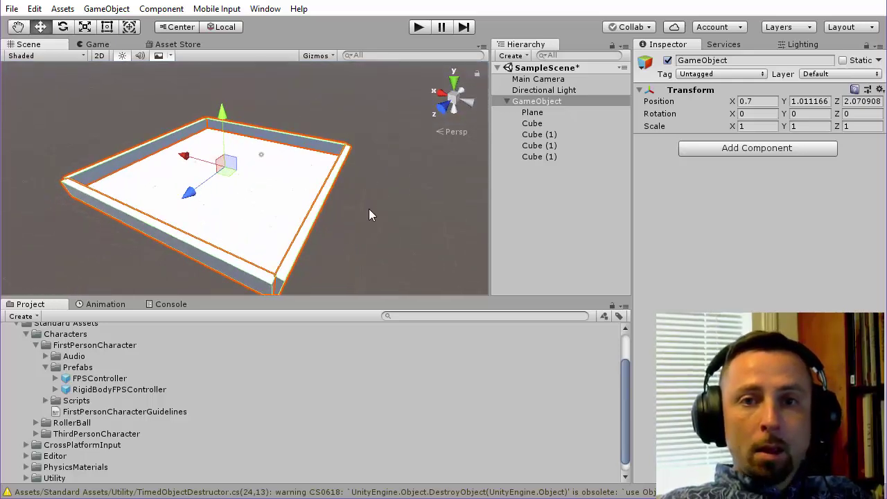
mouse_move(365, 219)
left_mouse_down("alt")
mouse_move(395, 168)
mouse_move(334, 155)
mouse_move(439, 203)
left_mouse_up("alt")
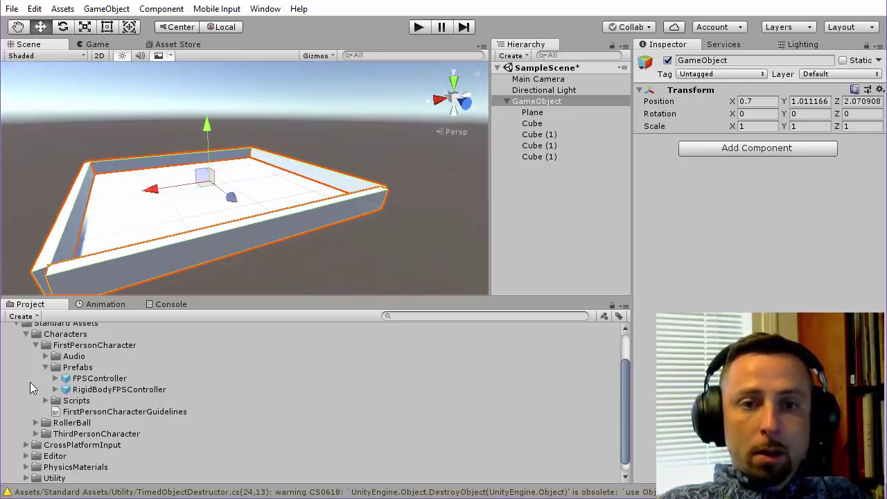
scroll(95, 366, "up", 3)
mouse_move(291, 139)
left_mouse_down("alt")
mouse_move(340, 132)
mouse_move(425, 167)
left_mouse_up("alt")
Raise the Main Camera to Y 5.6, tilt it to X 10.742, and save the scene
left_click(539, 79)
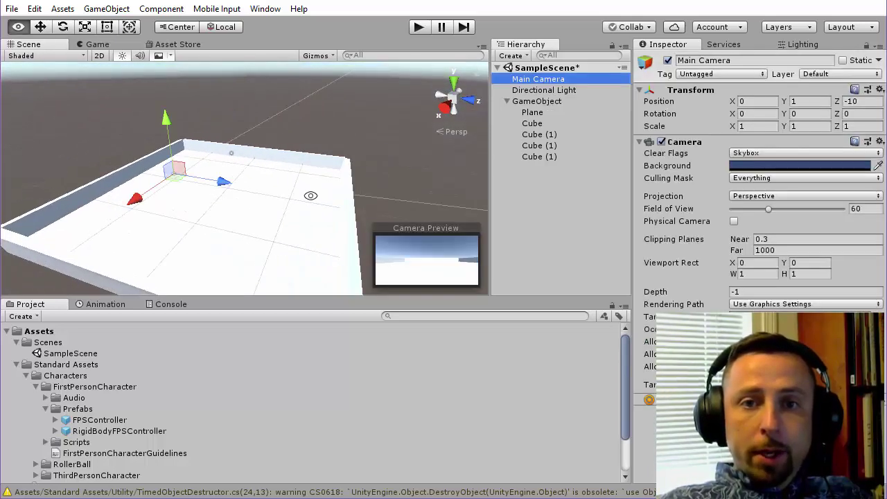
right_click_drag(311, 196, 93, 166, "alt")
mouse_move(93, 166)
left_mouse_down("alt")
mouse_move(221, 142)
mouse_move(212, 115)
mouse_move(182, 115)
mouse_move(401, 88)
left_mouse_up("alt")
key("w")
key("e")
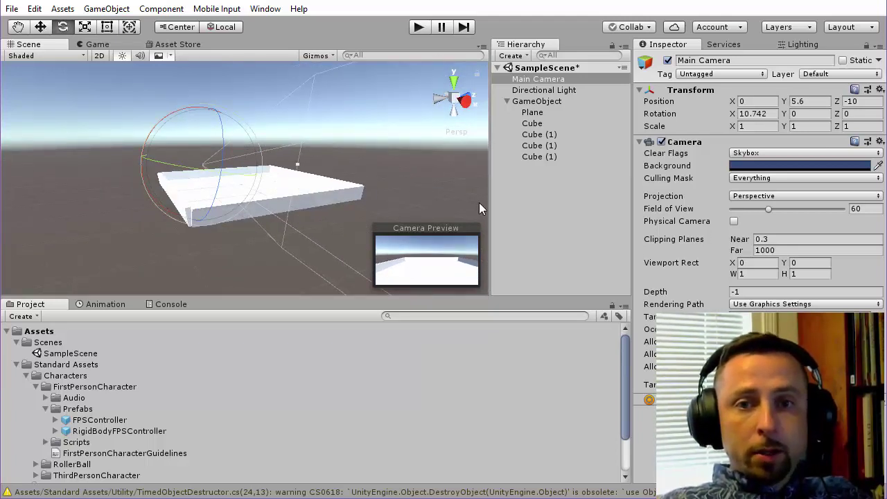
key("ctrl+s")
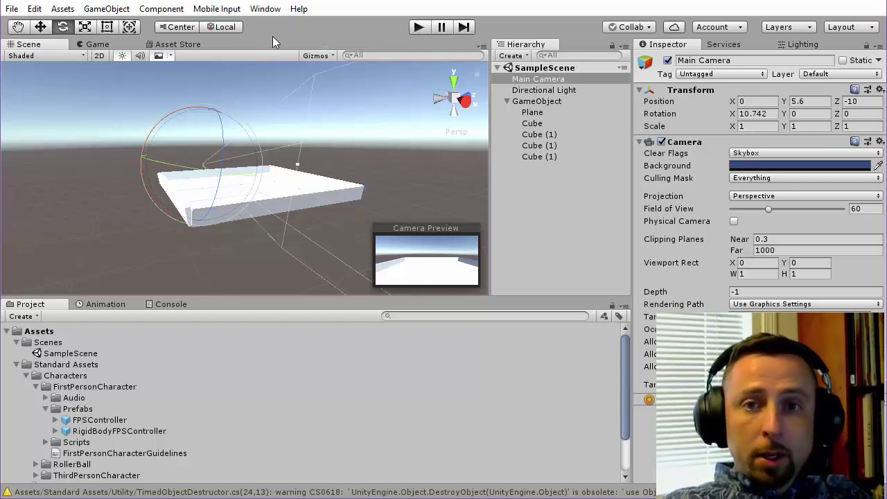
Test the camera view in play mode with Maximize On Play enabled, then stop
left_click(90, 45)
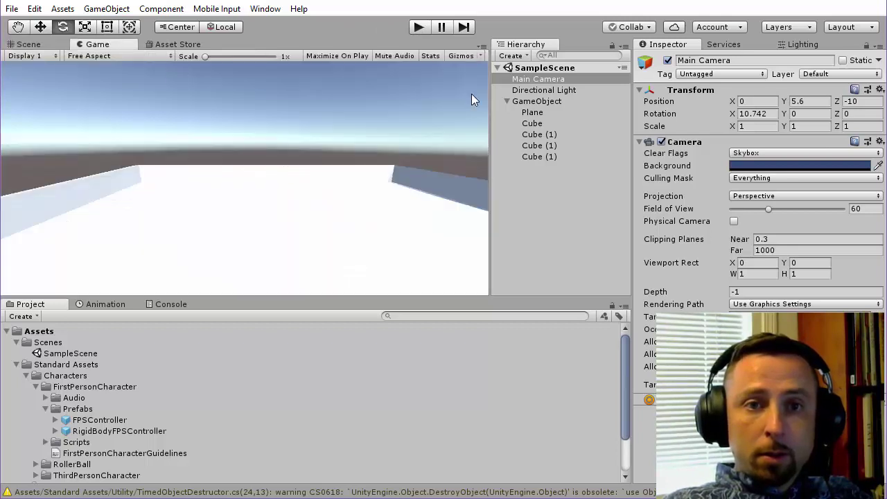
left_click(336, 55)
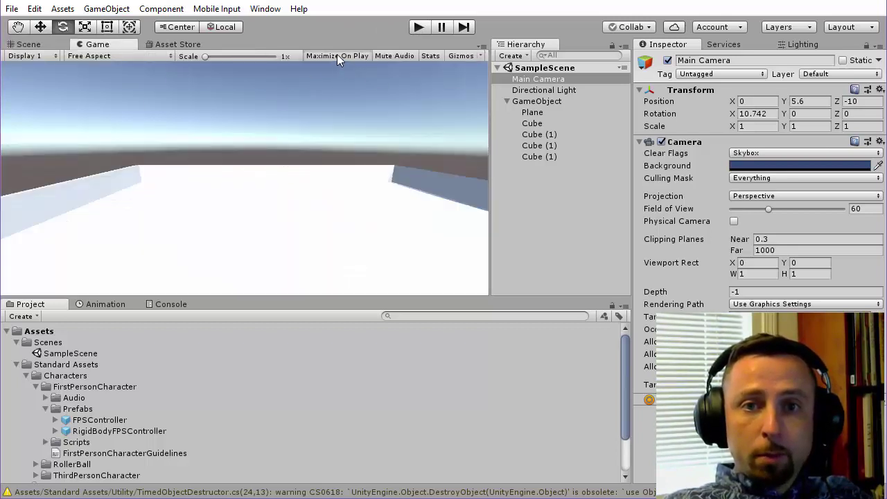
left_click(422, 26)
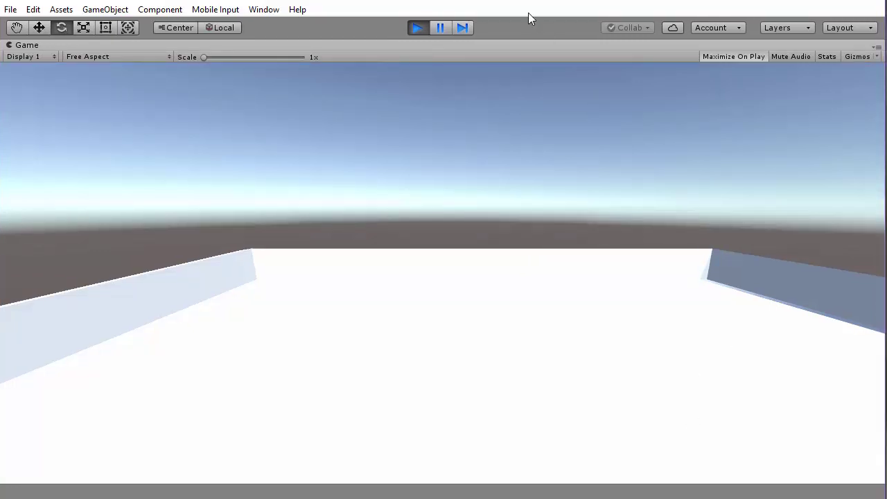
left_click(417, 29)
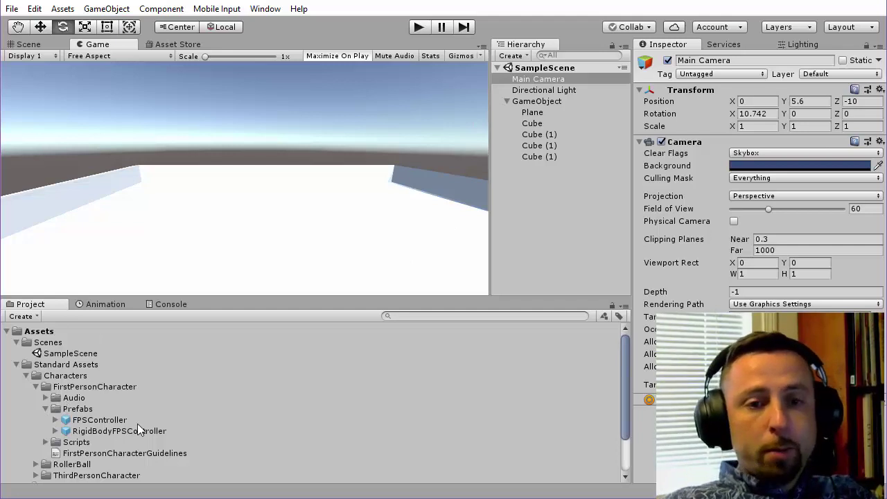
Add the FPSController prefab from Standard Assets > Characters > FirstPersonCharacter > Prefabs to the scene
left_click(26, 361)
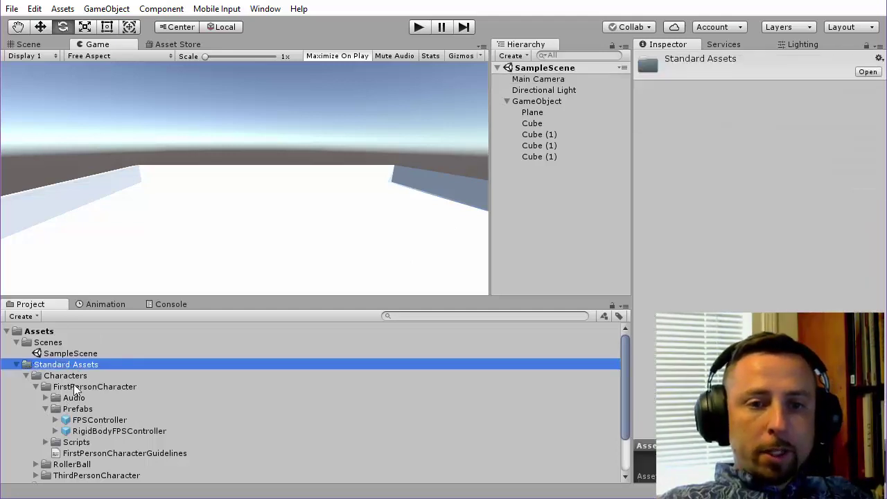
key("Down")
key("Down")
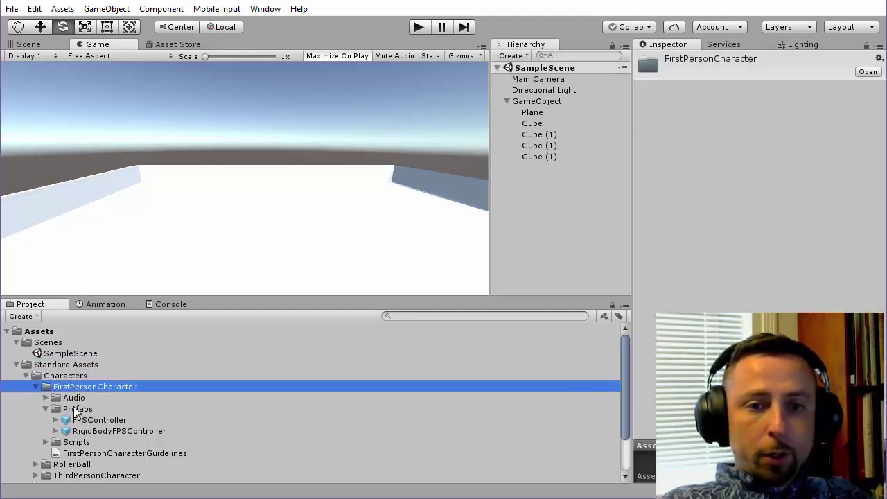
left_click(76, 410)
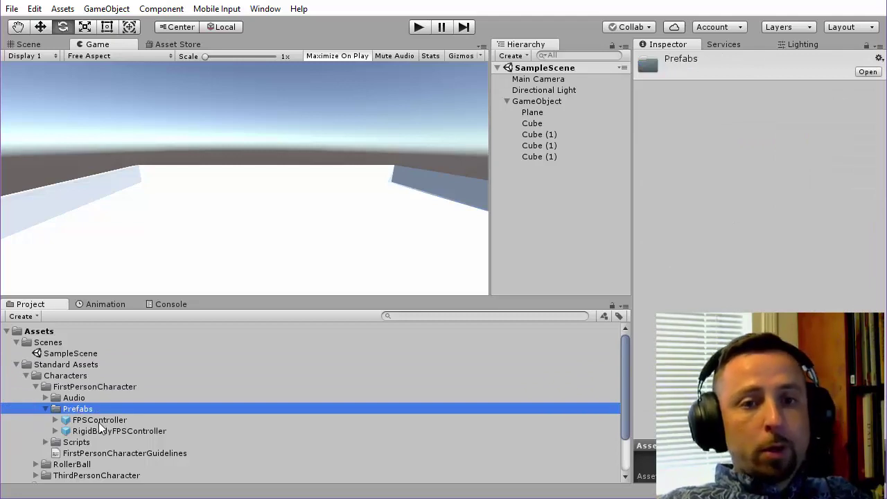
mouse_move(89, 421)
left_mouse_down()
mouse_move(540, 210)
mouse_move(561, 211)
left_mouse_up()
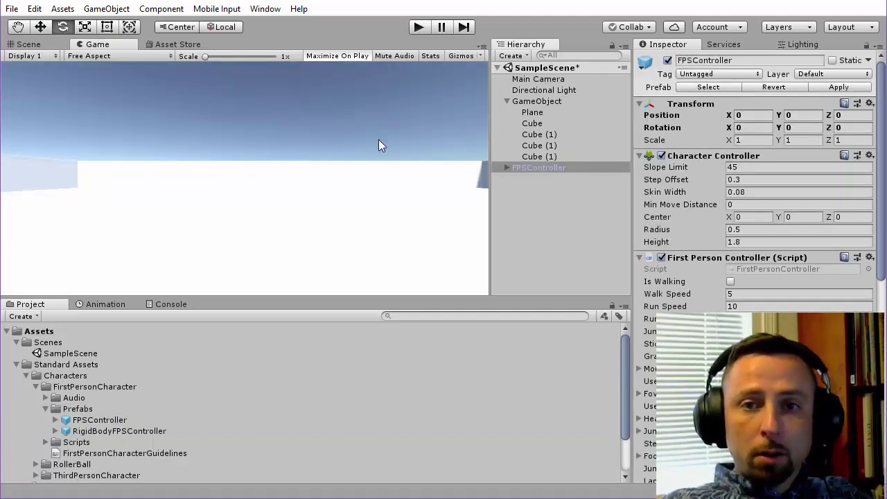
Raise the FPSController to about 0.94 and move it back to Z -10.74
left_click(29, 44)
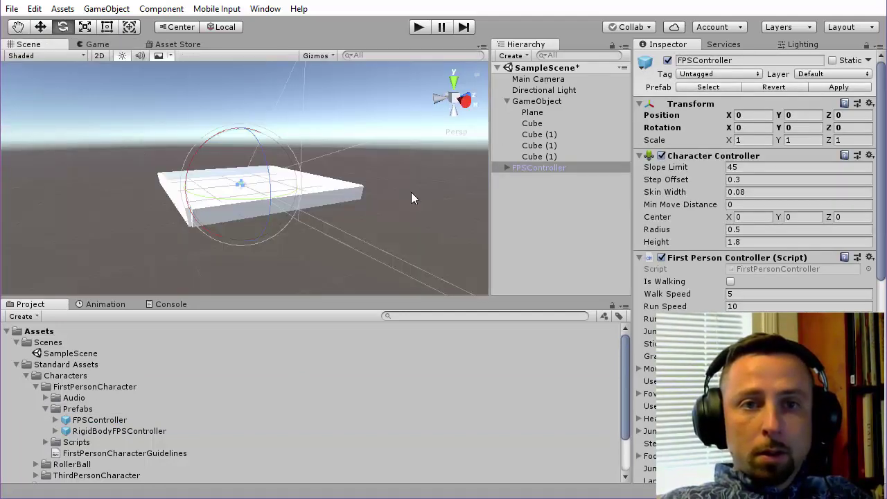
mouse_move(279, 165)
right_mouse_down()
mouse_move(226, 99)
mouse_move(254, 184)
mouse_move(426, 226)
mouse_move(174, 196)
mouse_move(442, 198)
mouse_move(148, 210)
mouse_move(307, 204)
mouse_move(327, 220)
right_mouse_up()
mouse_move(262, 163)
left_mouse_down()
mouse_move(275, 64)
mouse_move(277, 104)
left_mouse_up()
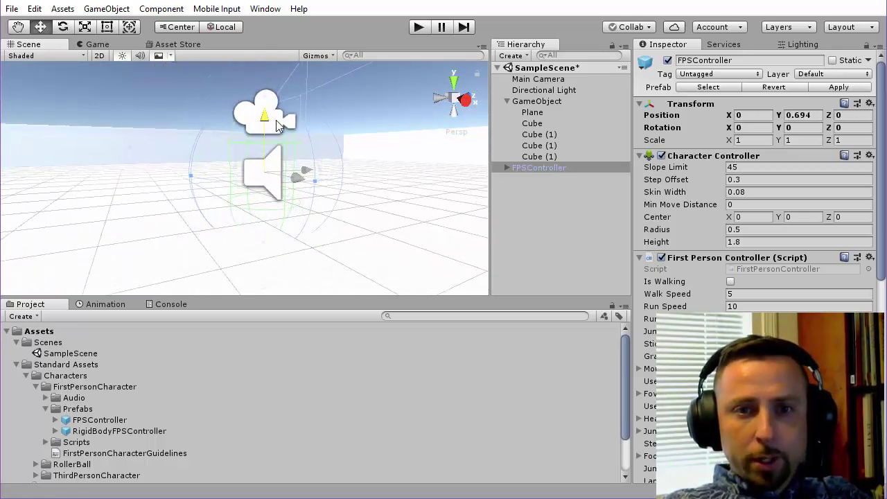
mouse_move(276, 124)
left_mouse_down()
mouse_move(285, 106)
mouse_move(151, 188)
mouse_move(277, 142)
mouse_move(263, 140)
mouse_move(266, 130)
mouse_move(351, 195)
mouse_move(337, 207)
left_mouse_up()
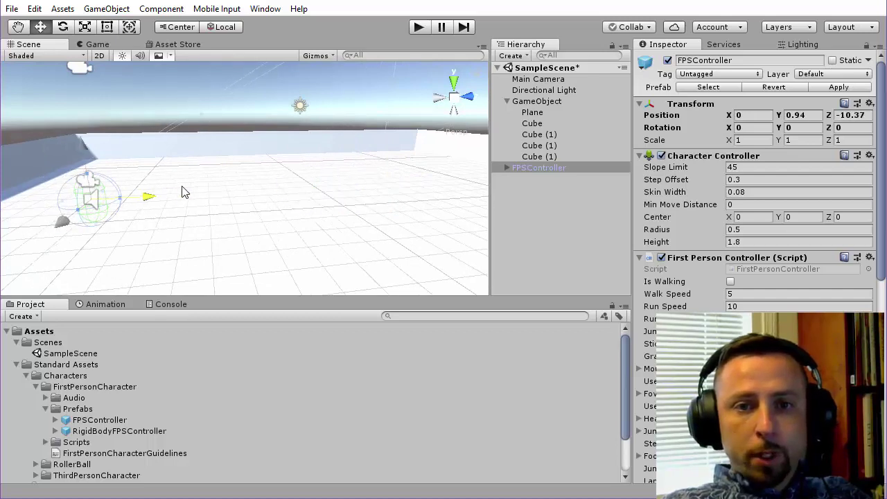
mouse_move(392, 186)
left_mouse_down()
mouse_move(178, 192)
mouse_move(314, 213)
mouse_move(365, 231)
left_mouse_up()
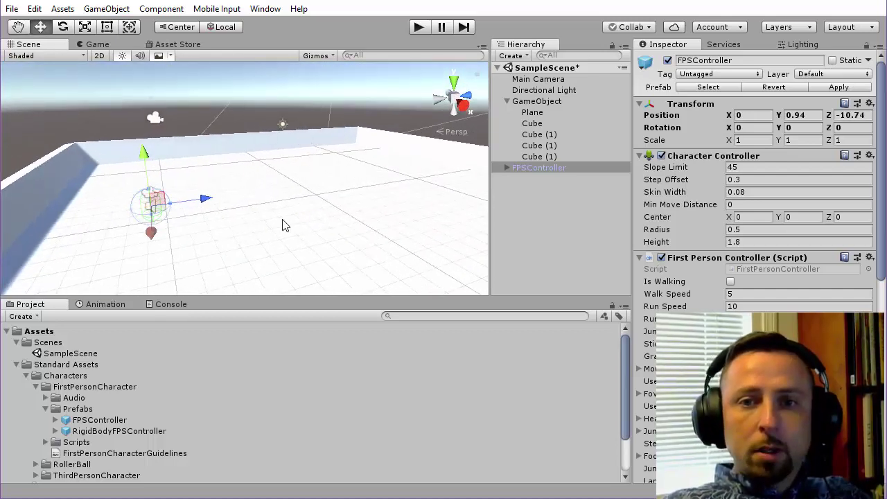
Inspect the FPSController's own FirstPersonCharacter camera
left_click(588, 206)
left_click(538, 81)
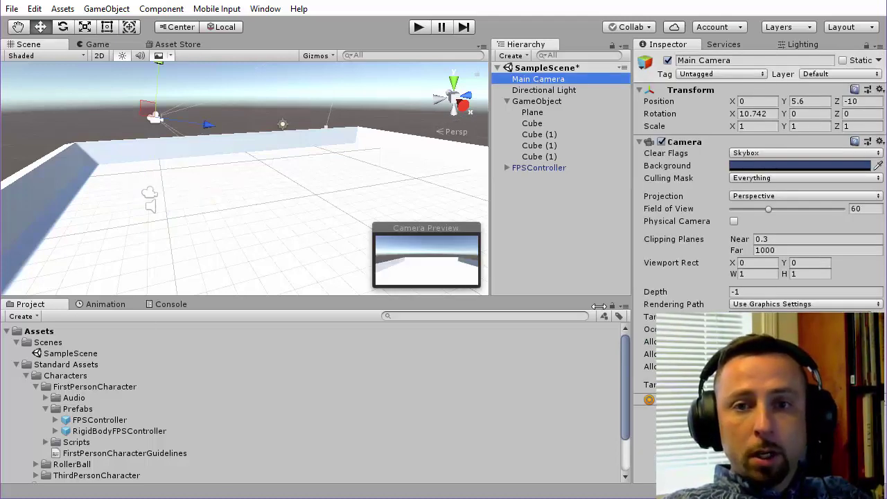
left_click(147, 194)
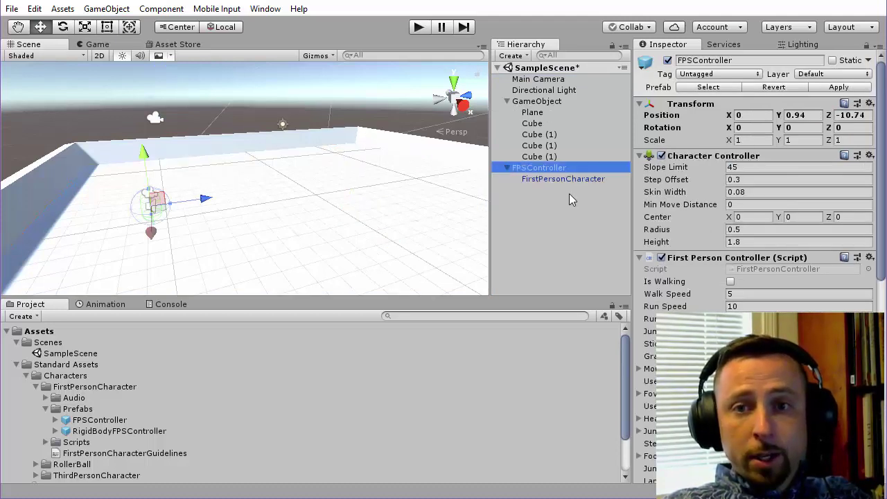
left_click(564, 178)
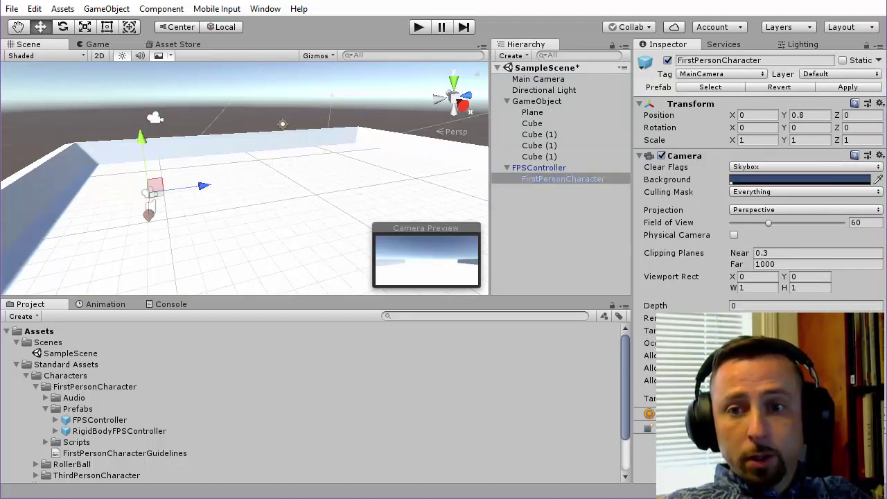
left_click(532, 179)
Delete the Main Camera and start play mode from the first-person view
left_click(156, 116)
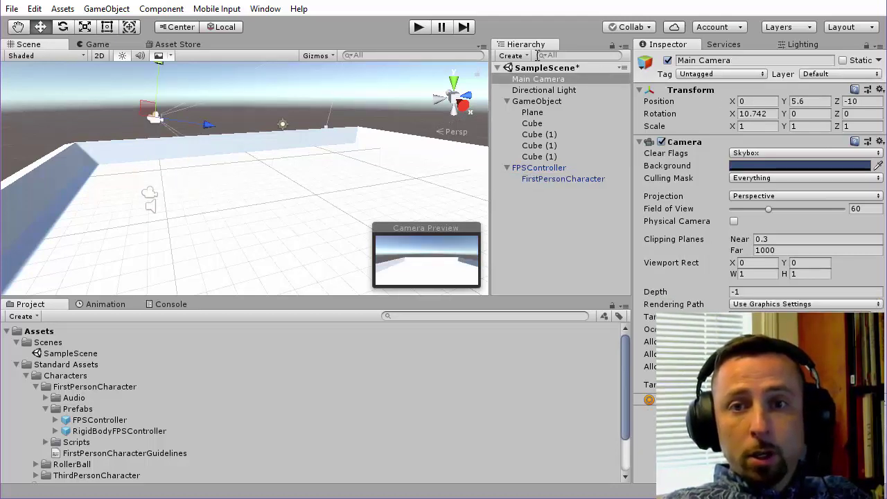
right_click(526, 82)
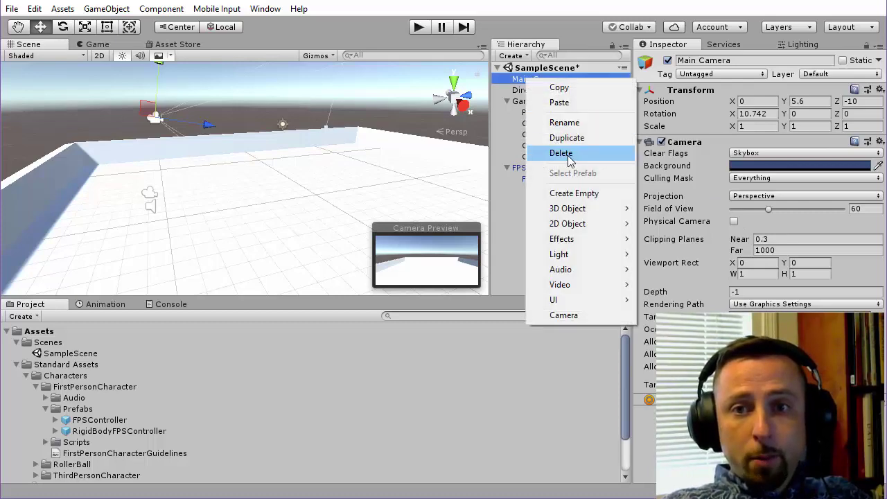
left_click(596, 152)
mouse_move(139, 215)
right_mouse_down()
mouse_move(289, 132)
mouse_move(237, 189)
mouse_move(278, 139)
right_mouse_up()
left_click(417, 27)
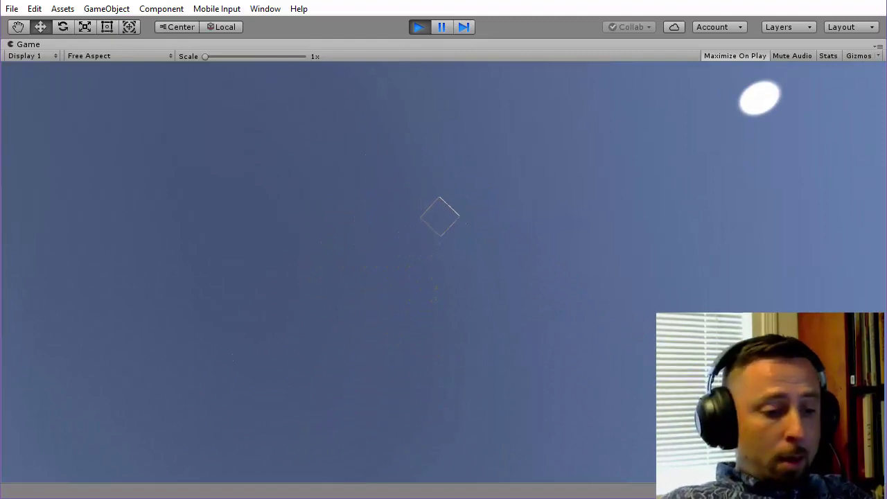
Stop play, create a new Cube, and reset its position to the origin
key("ctrl+p")
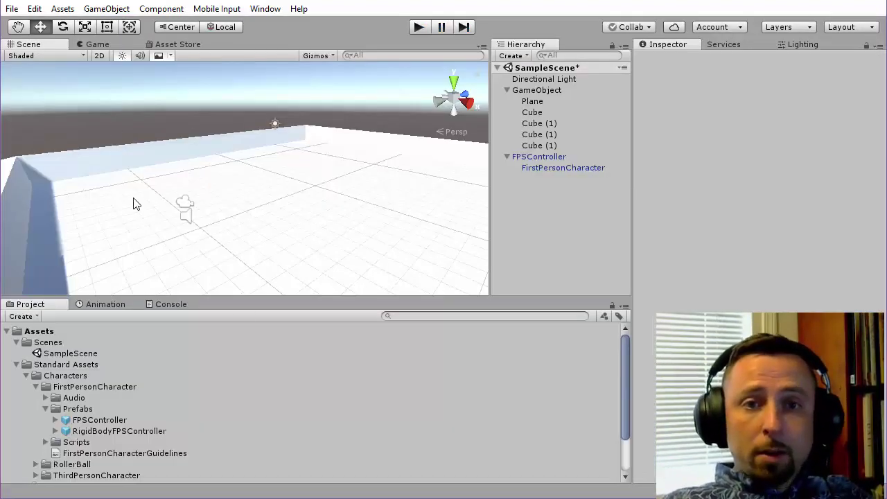
mouse_move(301, 159)
left_mouse_down("alt")
mouse_move(89, 189)
mouse_move(174, 217)
mouse_move(284, 131)
mouse_move(323, 192)
mouse_move(233, 122)
mouse_move(363, 129)
mouse_move(376, 143)
mouse_move(196, 156)
mouse_move(169, 174)
left_mouse_up("alt")
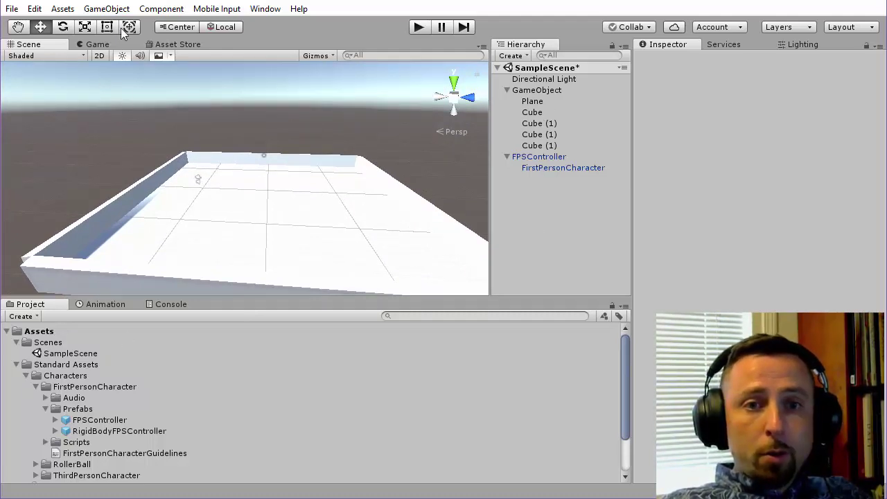
left_click(108, 9)
mouse_move(121, 56)
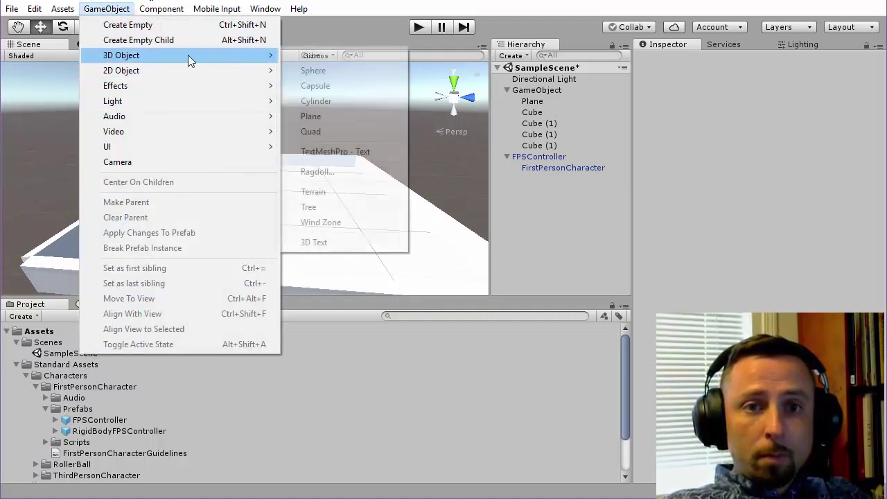
left_click(320, 56)
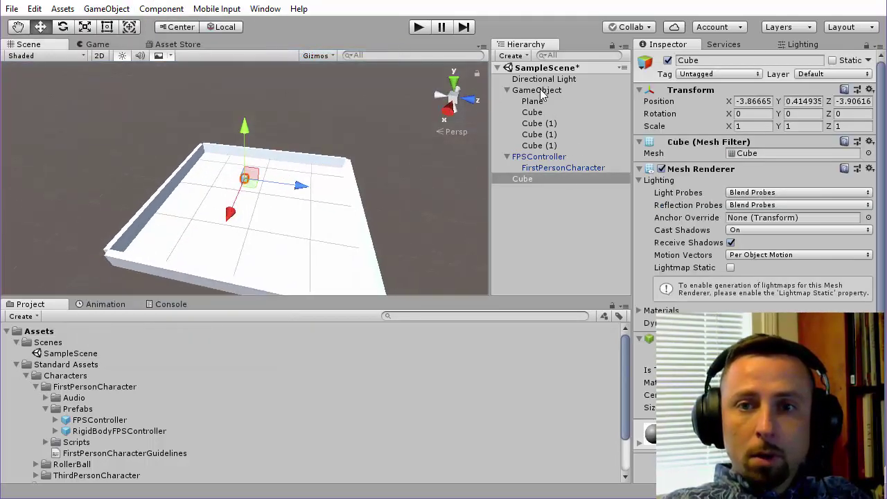
left_click(870, 90)
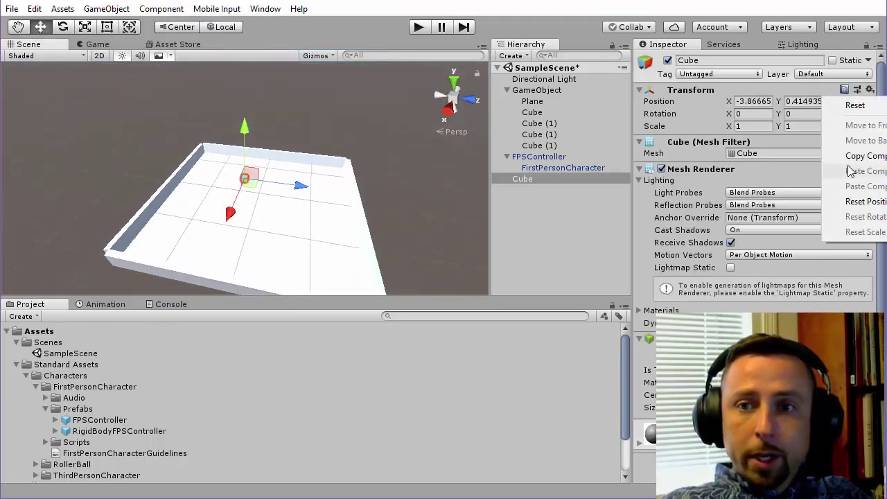
left_click(855, 108)
Scale the Cube into a long, tall wall about 42.8 by 13.8
left_click_drag(211, 283, 323, 197, "alt")
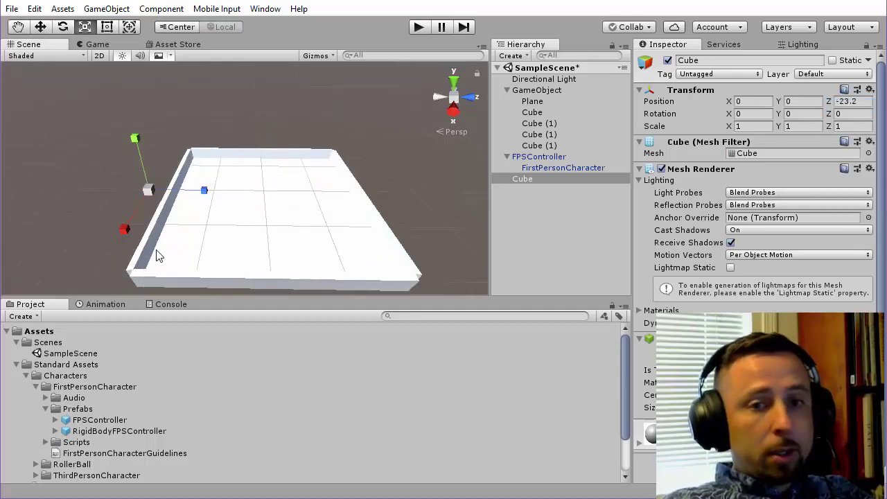
mouse_move(197, 258)
left_mouse_down("alt")
mouse_move(289, 238)
mouse_move(396, 238)
mouse_move(217, 197)
left_mouse_up("alt")
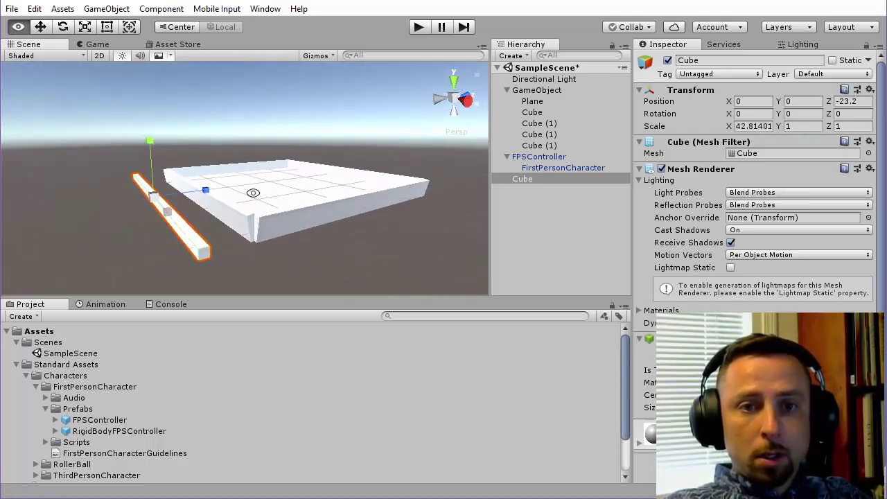
left_click_drag(151, 144, 167, 2)
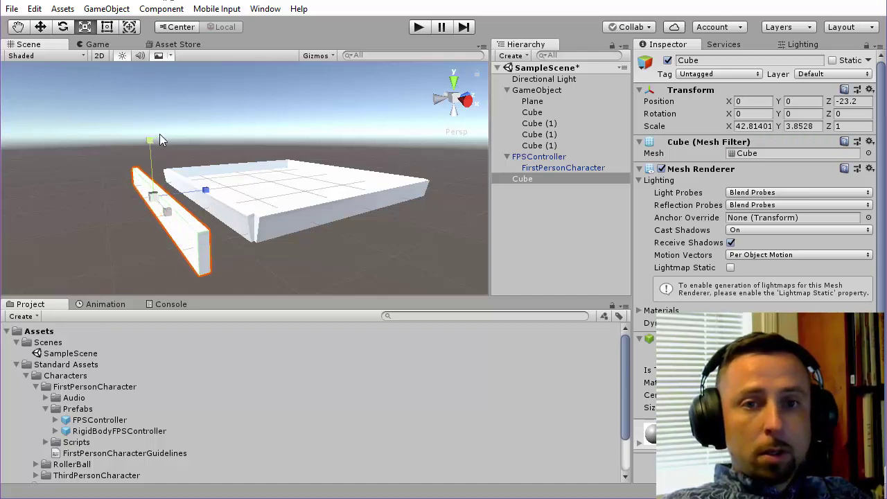
left_click_drag(157, 142, 161, 70)
mouse_move(149, 144)
left_mouse_down()
mouse_move(152, 97)
mouse_move(207, 143)
mouse_move(236, 139)
left_mouse_up()
key("w")
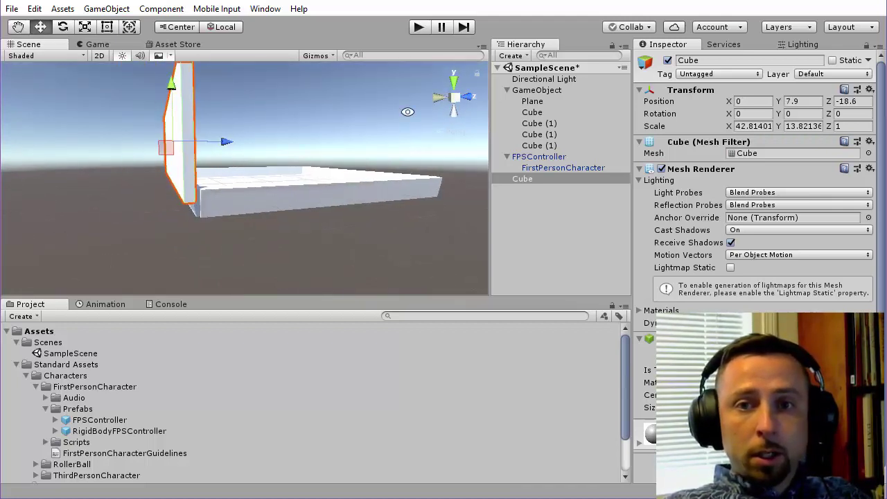
Move the wall onto the floor's end edge at Z -18.71
left_click_drag(393, 120, 481, 119, "alt")
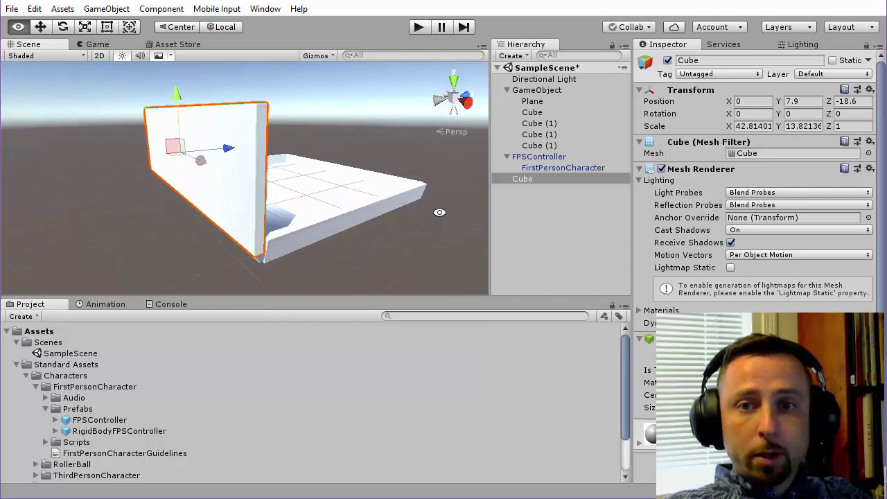
mouse_move(439, 212)
left_mouse_down("alt")
mouse_move(414, 246)
mouse_move(471, 118)
mouse_move(424, 206)
left_mouse_up("alt")
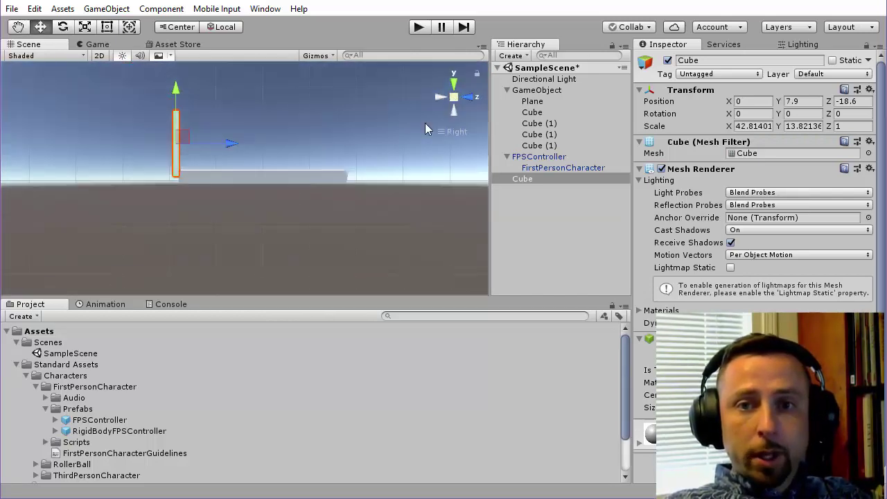
scroll(255, 177, "up", 3)
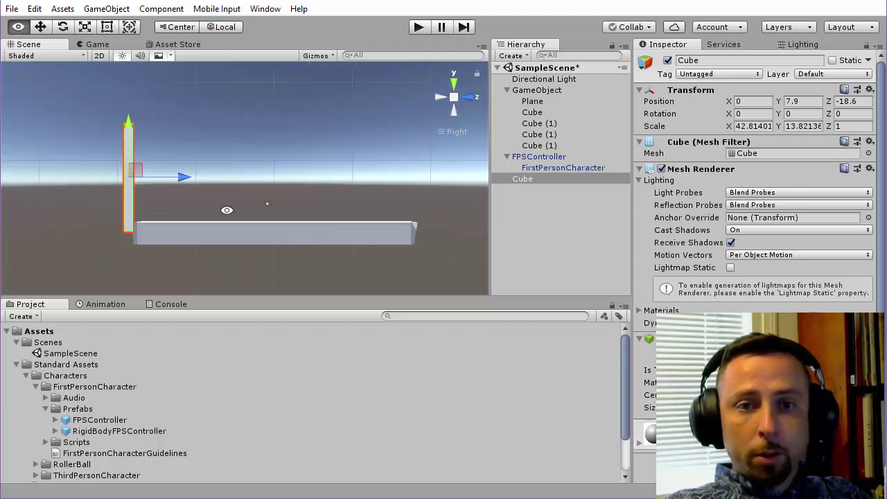
mouse_move(227, 210)
left_mouse_down("alt")
mouse_move(180, 159)
mouse_move(308, 183)
mouse_move(264, 167)
left_mouse_up("alt")
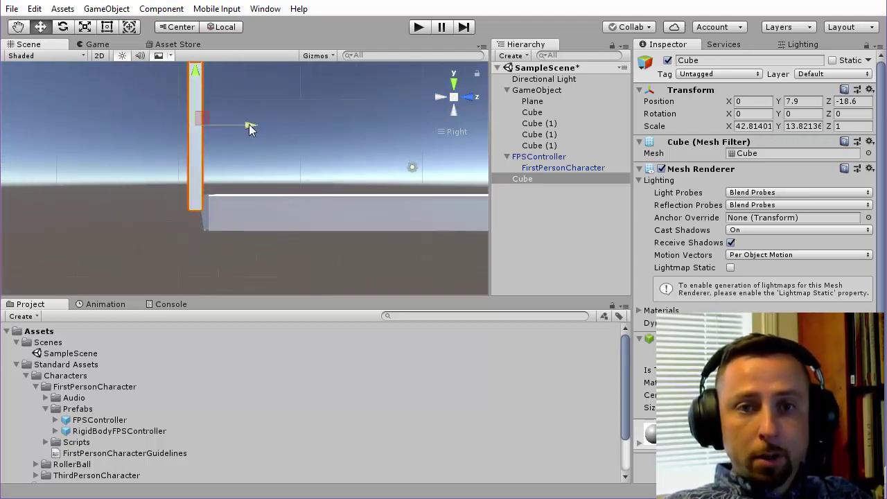
mouse_move(250, 128)
left_mouse_down()
mouse_move(228, 128)
mouse_move(247, 127)
left_mouse_up()
mouse_move(247, 127)
middle_mouse_down()
mouse_move(199, 186)
mouse_move(155, 198)
middle_mouse_up()
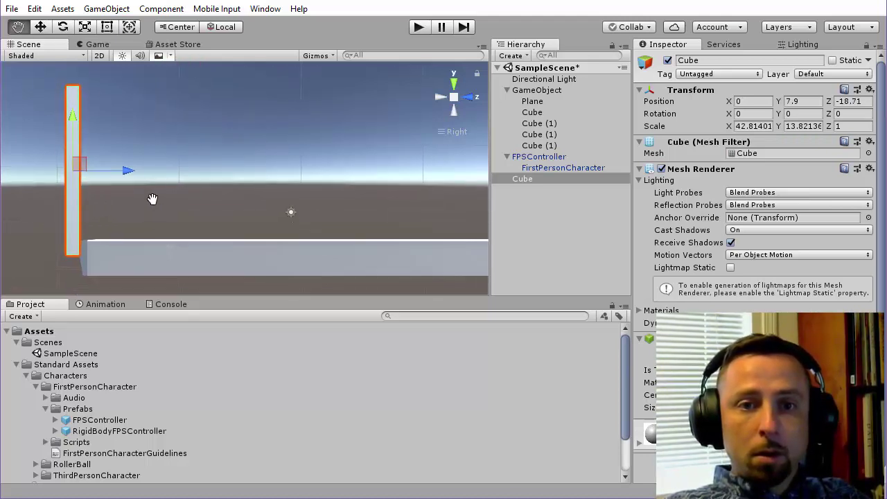
left_click(454, 102)
mouse_move(422, 115)
left_mouse_down("alt")
mouse_move(293, 172)
mouse_move(86, 191)
left_mouse_up("alt")
right_click_drag(87, 191, 70, 202, "alt")
mouse_move(71, 202)
left_mouse_down("alt")
mouse_move(139, 183)
mouse_move(180, 223)
mouse_move(36, 234)
mouse_move(209, 151)
mouse_move(199, 155)
left_mouse_up("alt")
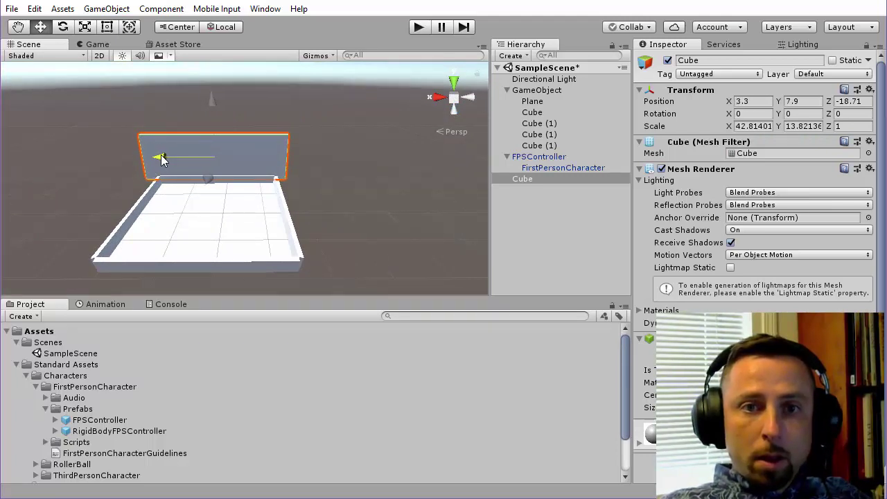
mouse_move(161, 159)
left_mouse_down("alt")
mouse_move(134, 182)
mouse_move(143, 181)
left_mouse_up("alt")
mouse_move(142, 181)
left_mouse_down("alt")
mouse_move(148, 192)
mouse_move(309, 146)
mouse_move(228, 205)
mouse_move(205, 262)
left_mouse_up("alt")
Create an empty GameObject (1) and reset its Transform to the origin
left_click(149, 9)
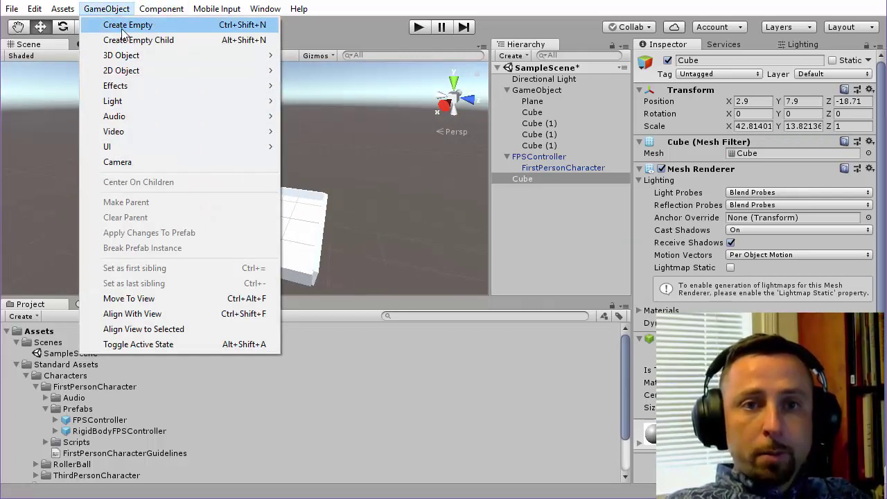
left_click(104, 24)
left_click_drag(525, 180, 531, 191)
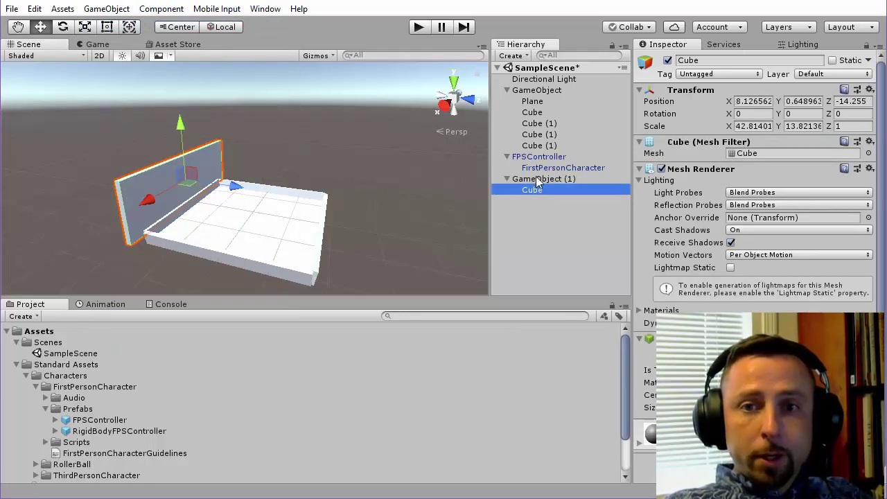
left_click(537, 181)
left_click_drag(488, 196, 313, 196, "alt")
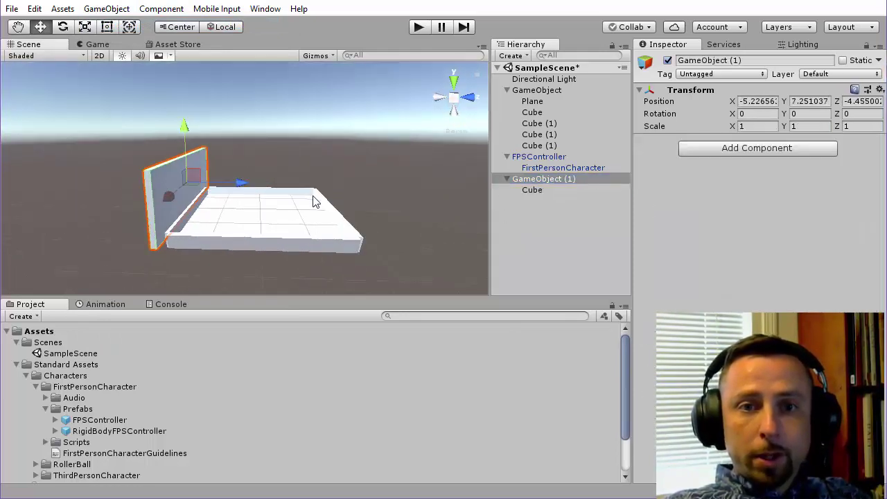
key("ctrl+z")
key("ctrl+z")
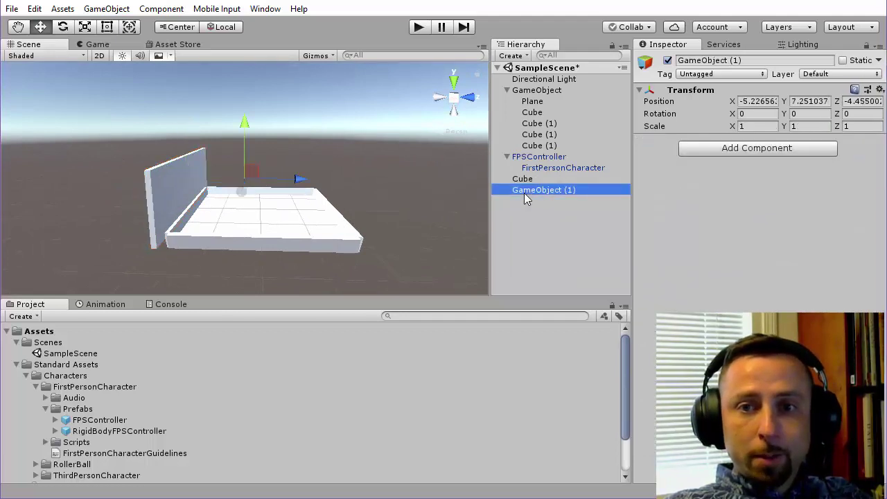
key("ctrl+z")
left_click(533, 191)
left_click(880, 89)
left_click(855, 105)
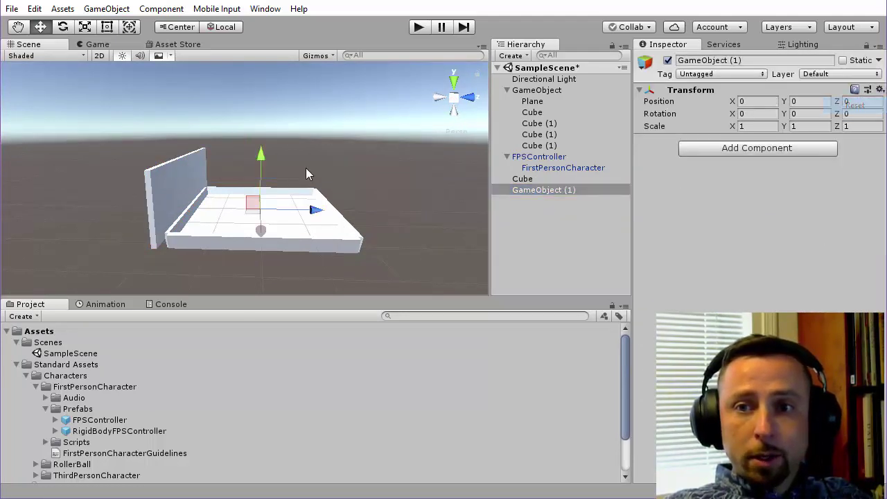
Parent the wall Cube under GameObject (1) and duplicate the group as GameObject (2)
mouse_move(544, 190)
left_mouse_down()
mouse_move(525, 198)
mouse_move(538, 195)
left_mouse_up()
mouse_move(312, 180)
left_mouse_down("alt")
mouse_move(412, 194)
mouse_move(348, 204)
left_mouse_up("alt")
left_click(547, 180)
key("z")
key("ctrl+d")
Rotate GameObject (2) to Y 90 and align its side wall with the floor
left_click(818, 113)
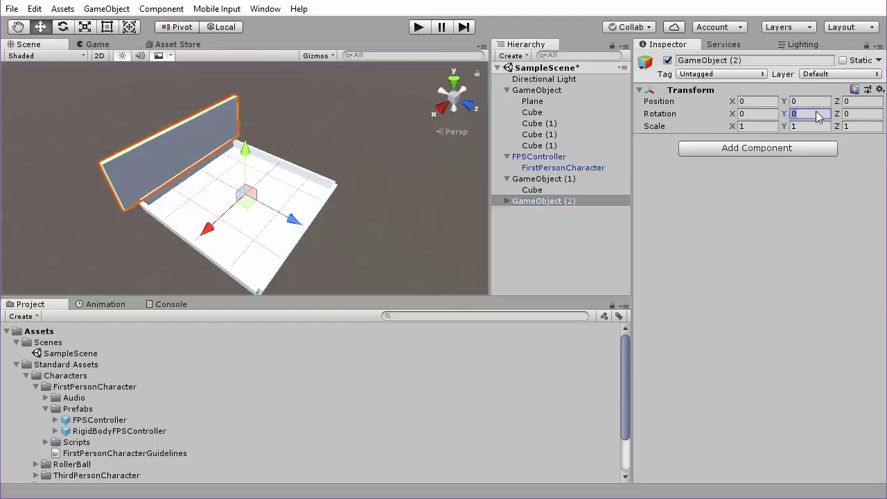
type("90")
left_click_drag(300, 227, 303, 254, "alt")
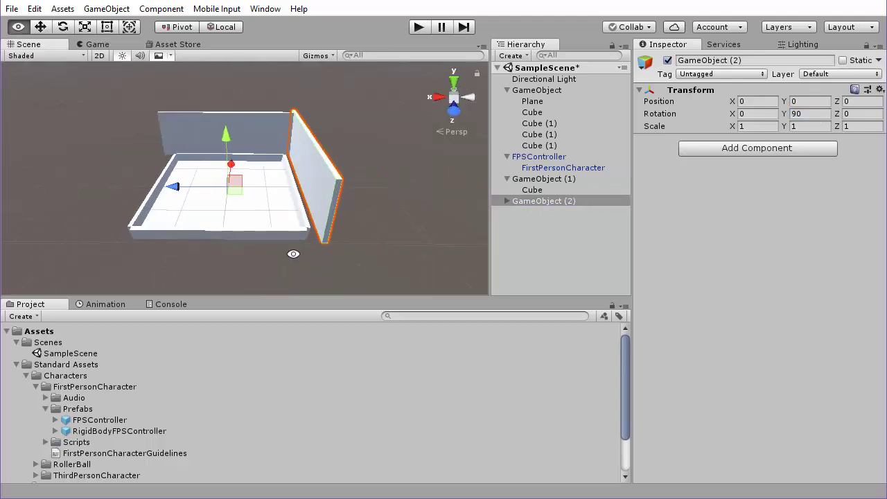
left_click(376, 283)
left_click_drag(376, 283, 366, 250, "alt")
left_click(284, 166)
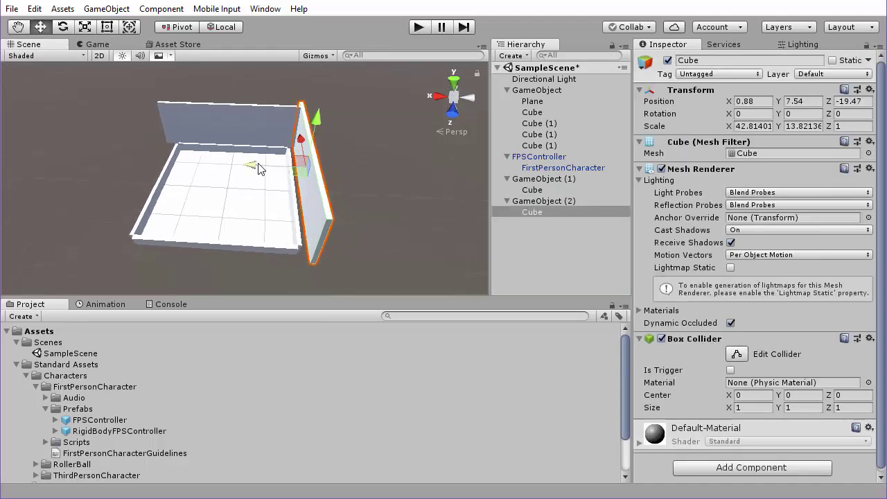
mouse_move(258, 169)
left_mouse_down()
mouse_move(369, 179)
mouse_move(312, 122)
left_mouse_up()
left_click(45, 56)
left_click(39, 83)
left_click(278, 166)
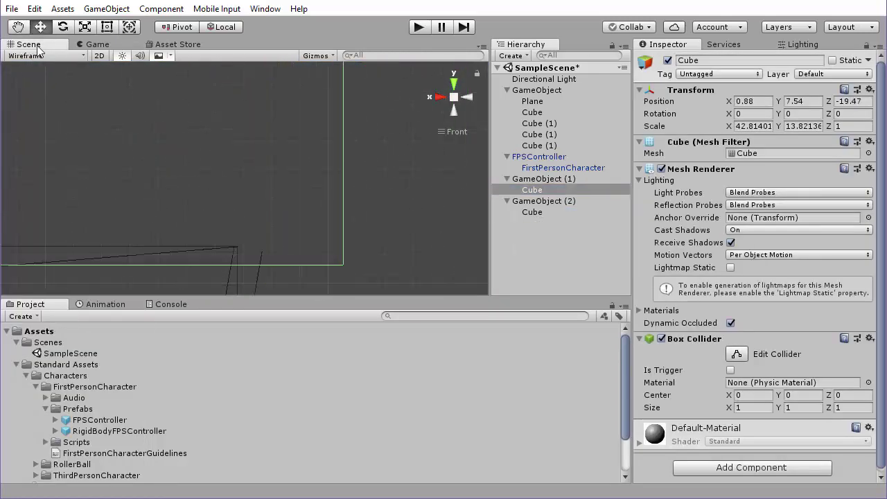
left_click_drag(456, 99, 154, 167, "alt")
left_click(544, 201)
Duplicate the wall group as GameObject (3) with Y rotation 180
key("ctrl+d")
double_click(804, 113)
type("180")
left_click(533, 233)
mouse_move(312, 170)
left_mouse_down("alt")
mouse_move(224, 170)
mouse_move(183, 112)
left_mouse_up("alt")
Duplicate again as GameObject (4) with Y rotation 270, then inspect the enclosure in wireframe
key("ctrl+shift+n")
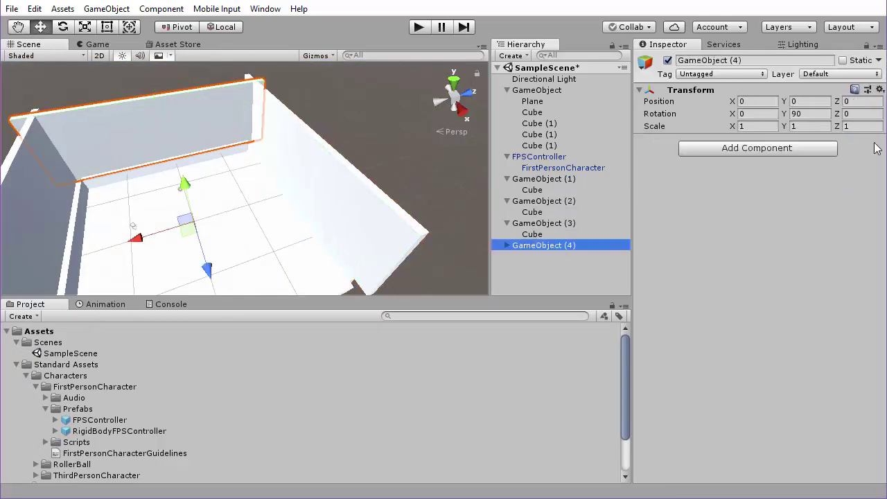
double_click(804, 114)
type("270")
mouse_move(347, 173)
left_mouse_down("alt")
mouse_move(453, 201)
mouse_move(457, 104)
left_mouse_up("alt")
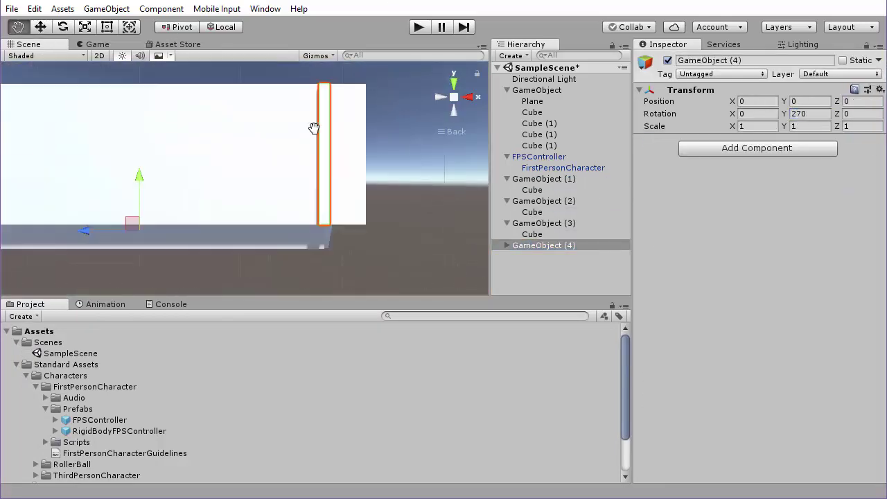
left_click(45, 56)
left_click(27, 85)
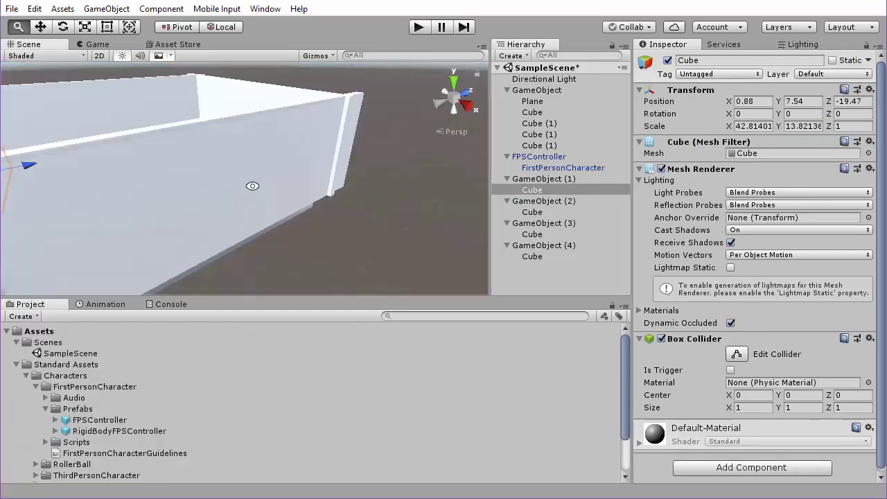
mouse_move(252, 184)
left_mouse_down("alt")
mouse_move(119, 126)
mouse_move(198, 174)
mouse_move(268, 264)
mouse_move(256, 202)
mouse_move(262, 265)
mouse_move(343, 169)
left_mouse_up("alt")
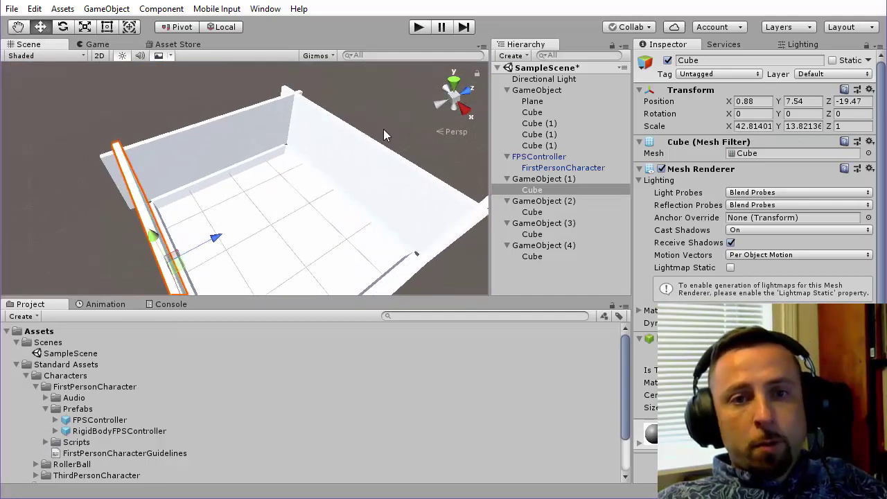
mouse_move(385, 134)
left_mouse_down("alt")
mouse_move(196, 158)
mouse_move(232, 198)
left_mouse_up("alt")
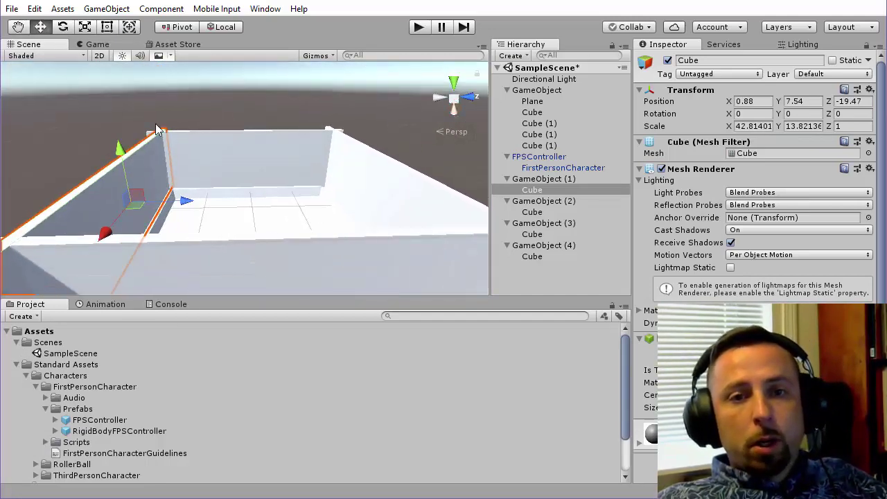
mouse_move(443, 165)
left_mouse_down("alt")
mouse_move(323, 234)
mouse_move(263, 203)
mouse_move(318, 184)
mouse_move(274, 193)
mouse_move(371, 209)
left_mouse_up("alt")
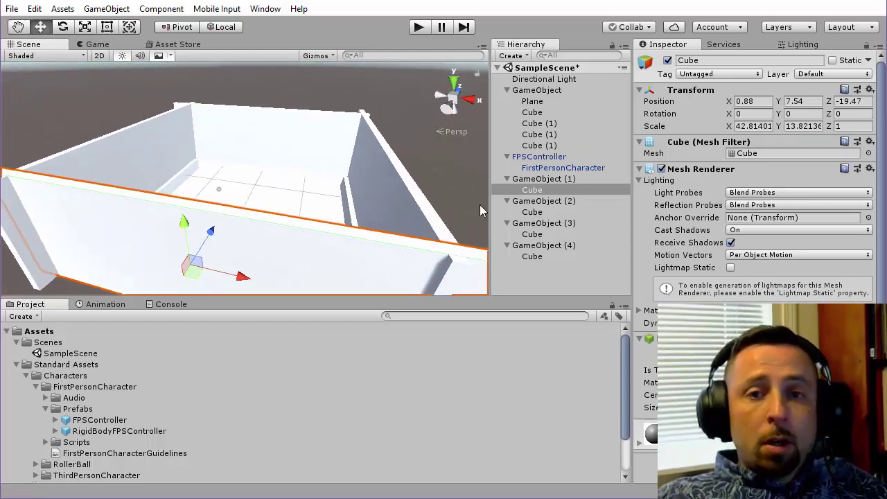
Move all four wall Cubes under GameObject (1) and delete the empty GameObject (2)–(4)
left_click(530, 257)
left_click(533, 234, "ctrl")
left_click(533, 212, "ctrl")
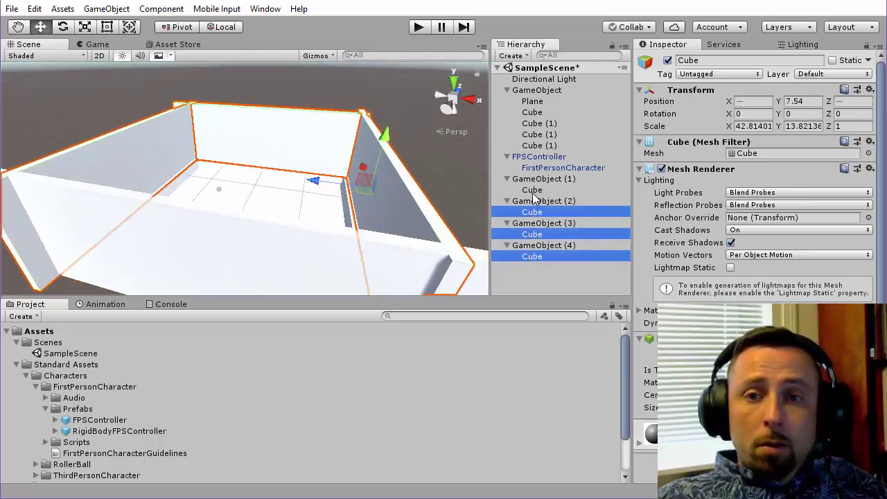
left_click(532, 190, "ctrl")
left_click_drag(532, 190, 532, 179)
left_click(534, 235)
left_click(532, 256, "shift")
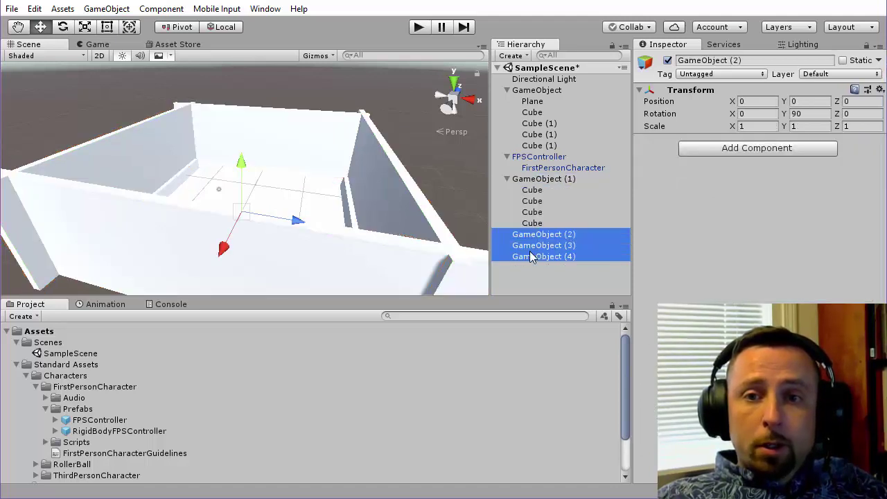
key("Delete")
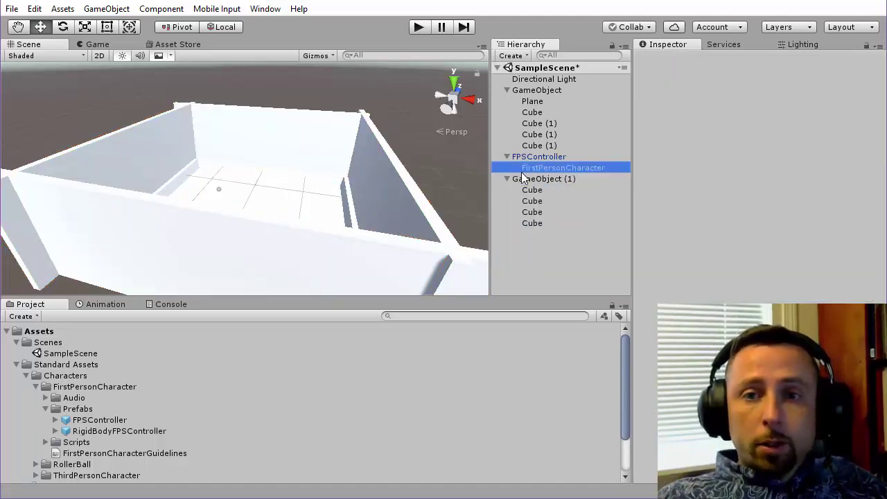
left_click(537, 168)
double_click(530, 179)
Turn off Mesh Renderer on the four wall Cubes, then deselect them
left_click_drag(230, 247, 300, 198, "alt")
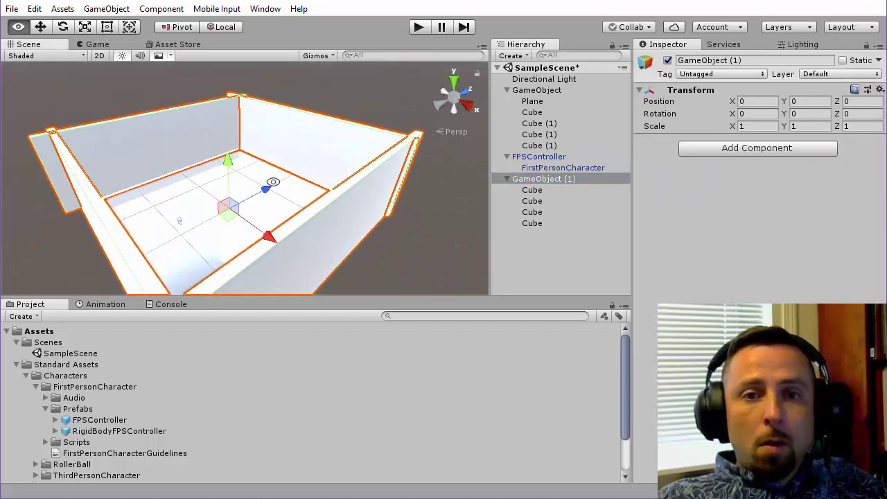
left_click(349, 212)
left_click(357, 147, "shift")
left_click(192, 121, "shift")
left_click(94, 201, "shift")
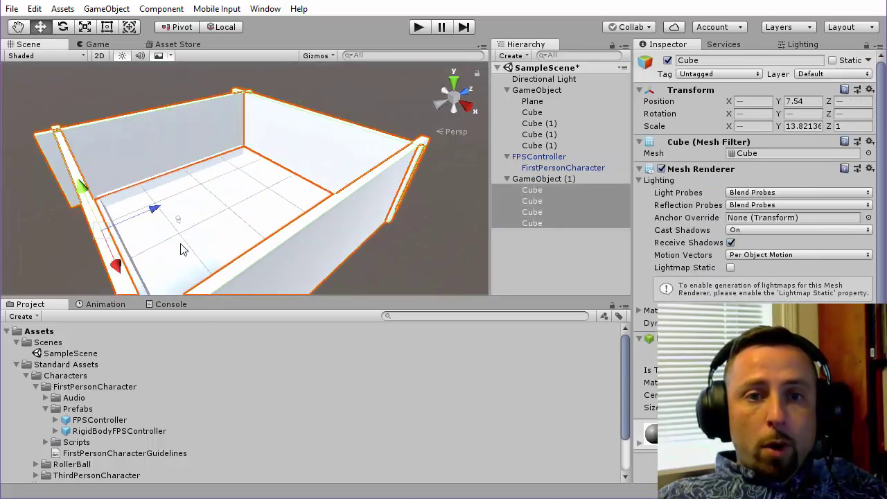
mouse_move(106, 227)
left_mouse_down("alt")
mouse_move(219, 216)
mouse_move(309, 244)
mouse_move(183, 226)
left_mouse_up("alt")
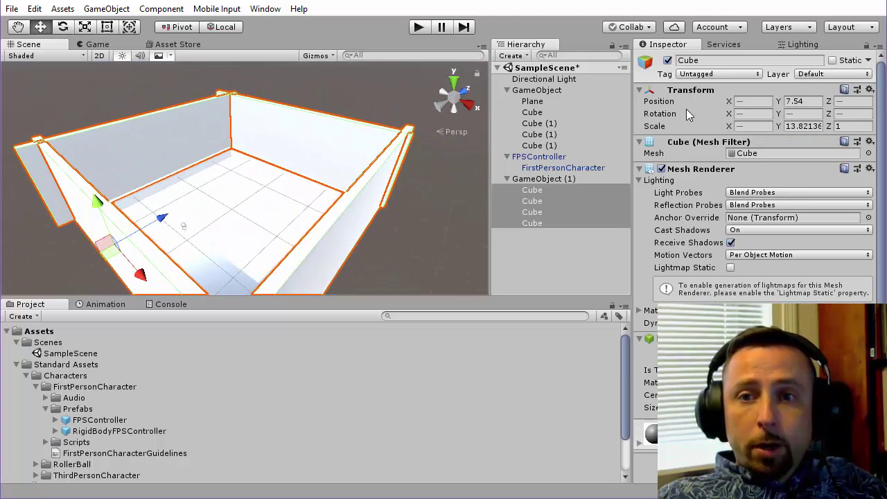
left_click(662, 169)
left_click(640, 169)
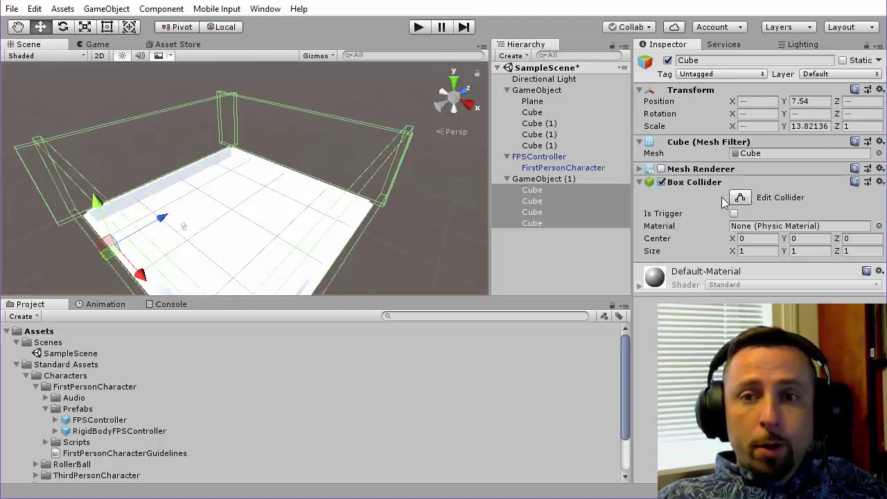
mouse_move(305, 186)
left_mouse_down("alt")
mouse_move(318, 195)
mouse_move(234, 159)
left_mouse_up("alt")
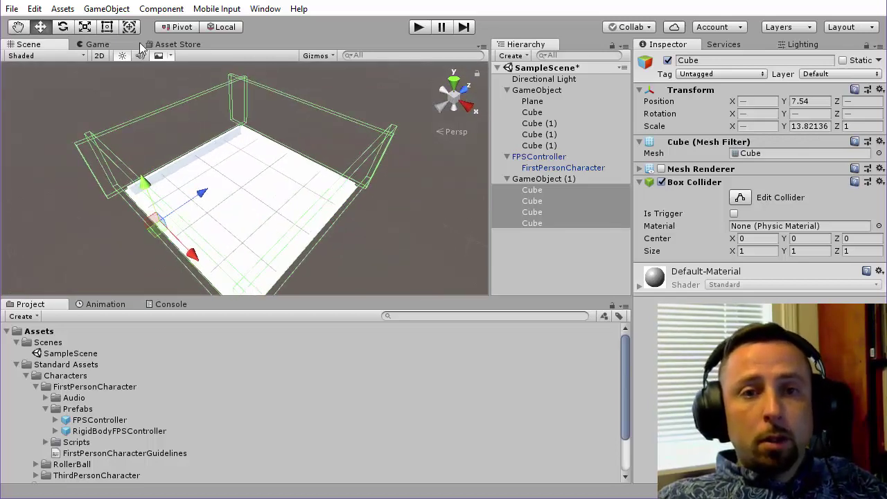
left_click_drag(151, 191, 317, 212, "alt")
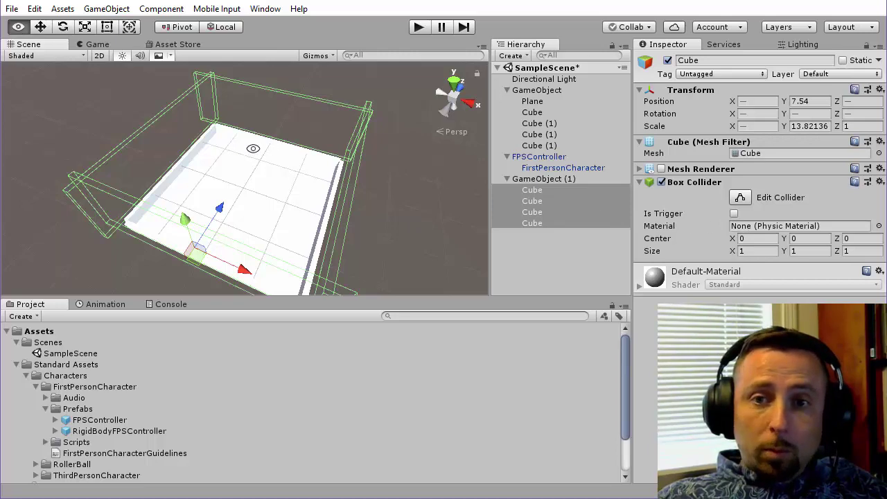
mouse_move(228, 145)
left_mouse_down("alt")
mouse_move(337, 273)
mouse_move(469, 187)
mouse_move(362, 113)
mouse_move(375, 159)
left_mouse_up("alt")
left_click(337, 258)
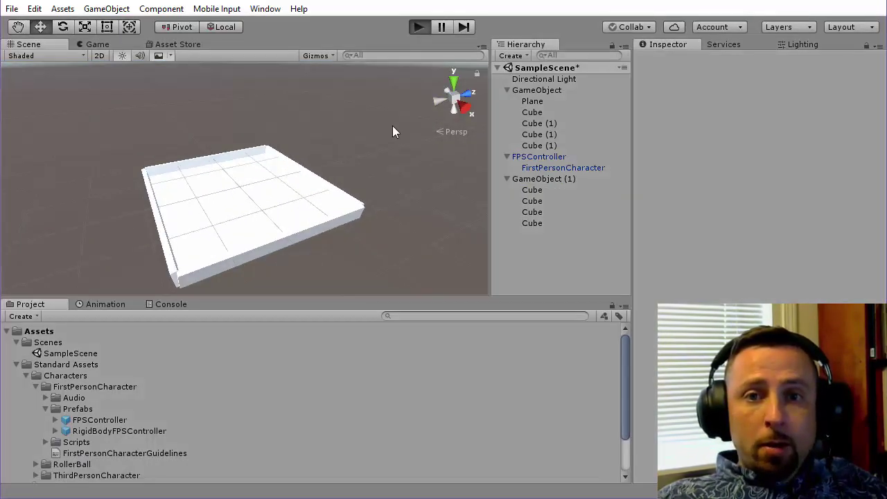
key("ctrl+p")
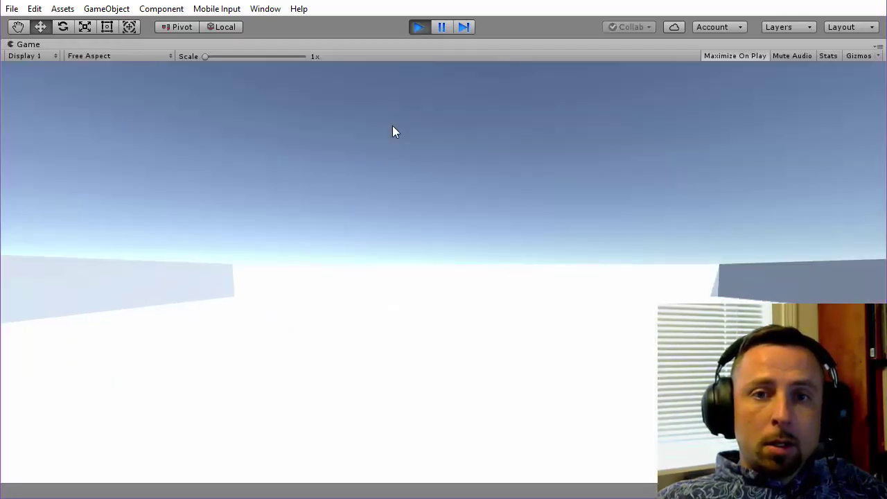
key("w")
key("space")
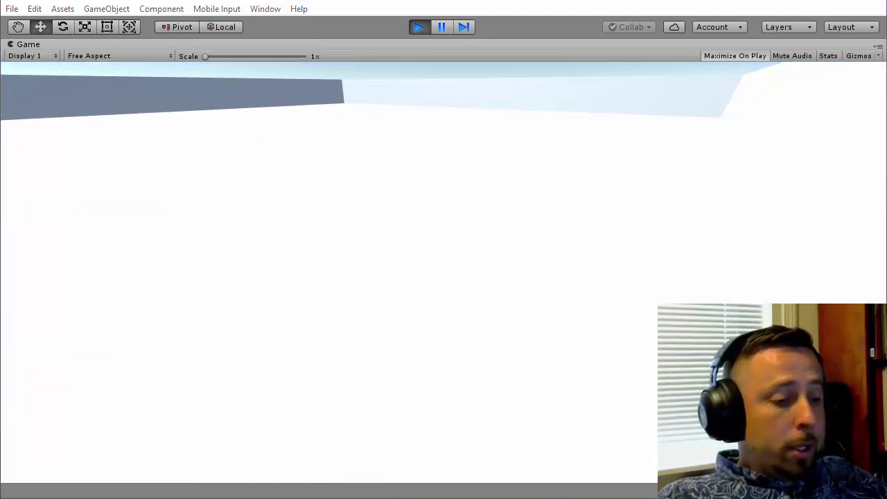
key("ctrl+p")
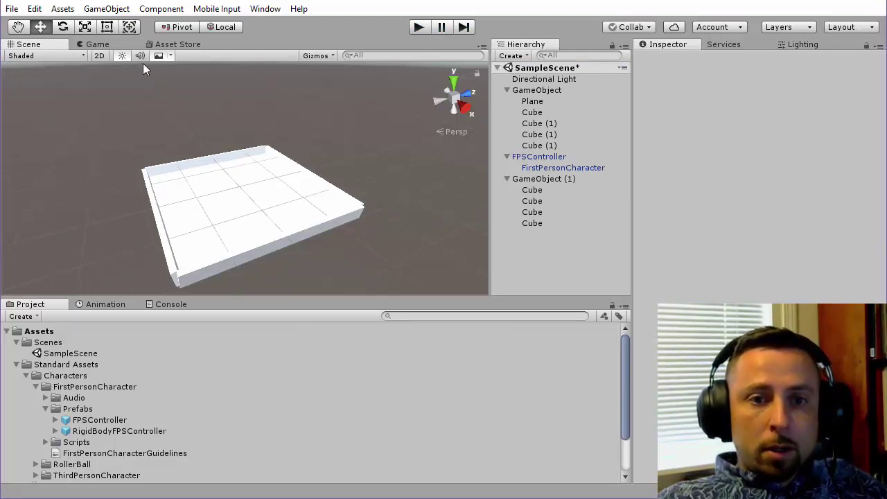
Add a cube and stretch it upward into a tall pillar about 6.34 high
left_click(107, 8)
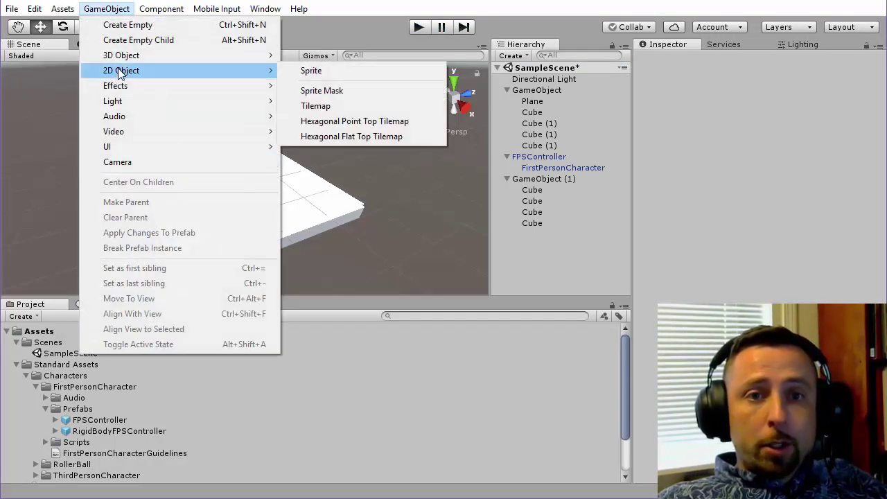
mouse_move(121, 55)
left_click(339, 57)
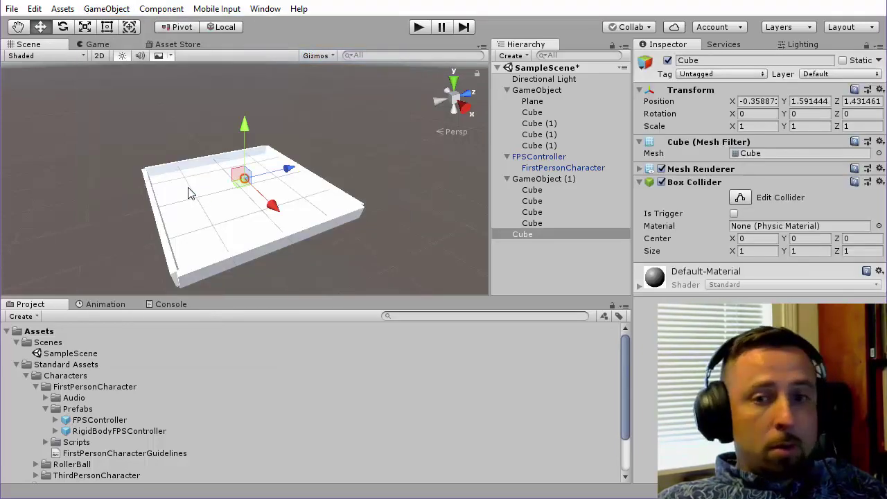
key("f")
scroll(110, 178, "up", 3)
left_click_drag(110, 179, 272, 170, "alt")
key("r")
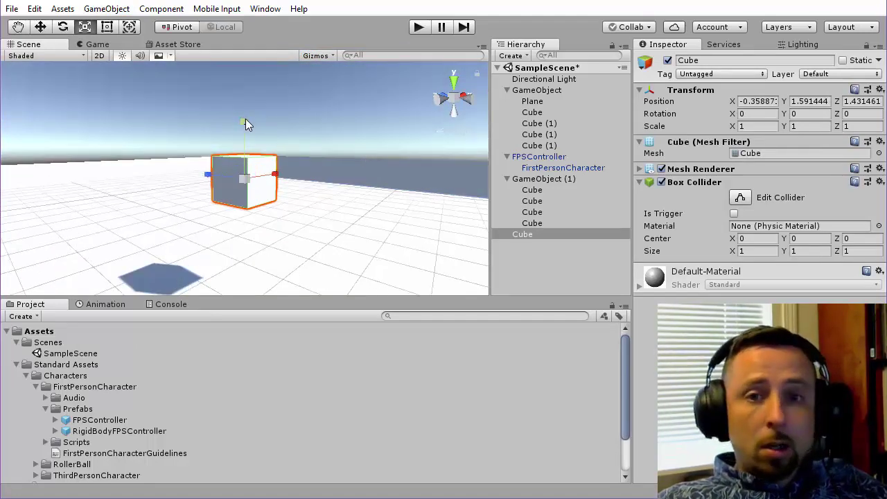
left_click_drag(245, 124, 244, 80)
mouse_move(243, 116)
left_mouse_down("alt")
mouse_move(339, 204)
mouse_move(295, 203)
left_mouse_up("alt")
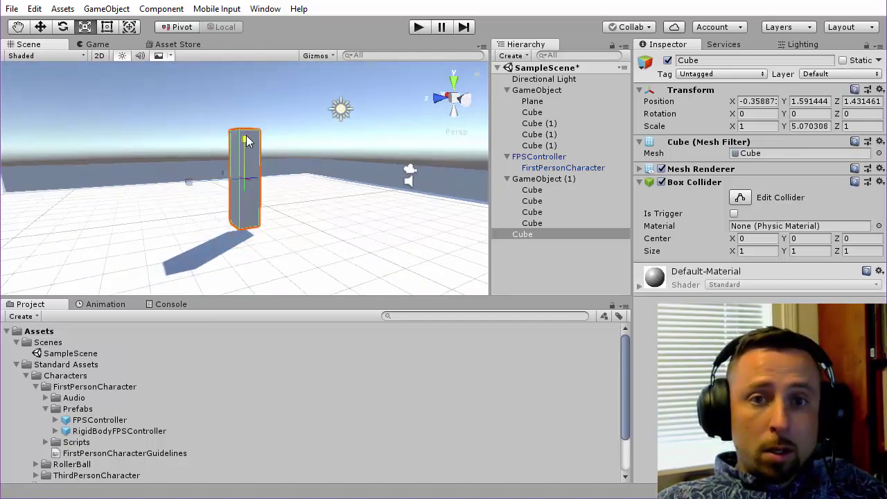
left_click_drag(244, 124, 251, 121)
key("ctrl+z")
key("f")
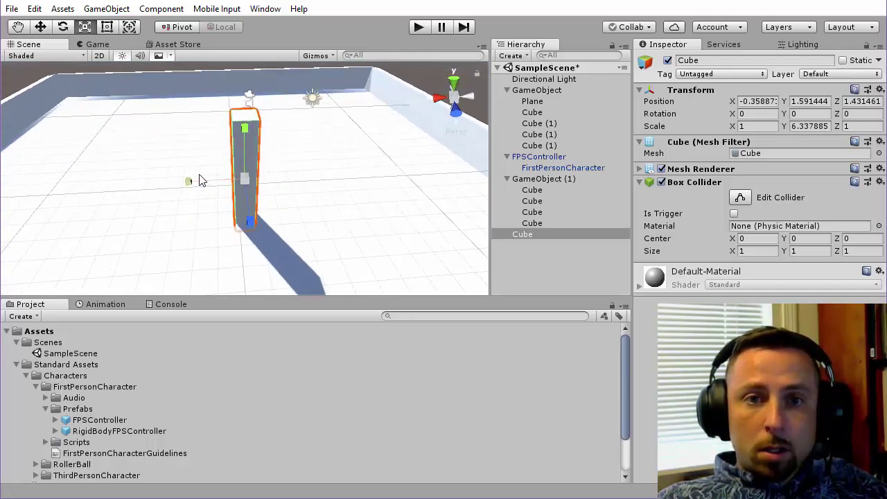
Thin the pillar to 0.5 on both X and Z scale
mouse_move(196, 180)
left_mouse_down()
mouse_move(199, 190)
mouse_move(324, 201)
mouse_move(277, 185)
left_mouse_up()
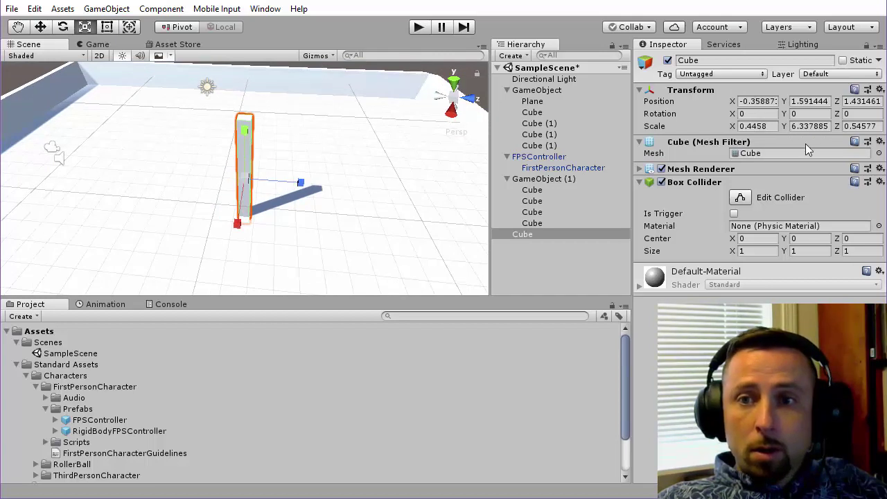
type("0.5")
key("Tab")
key("Tab")
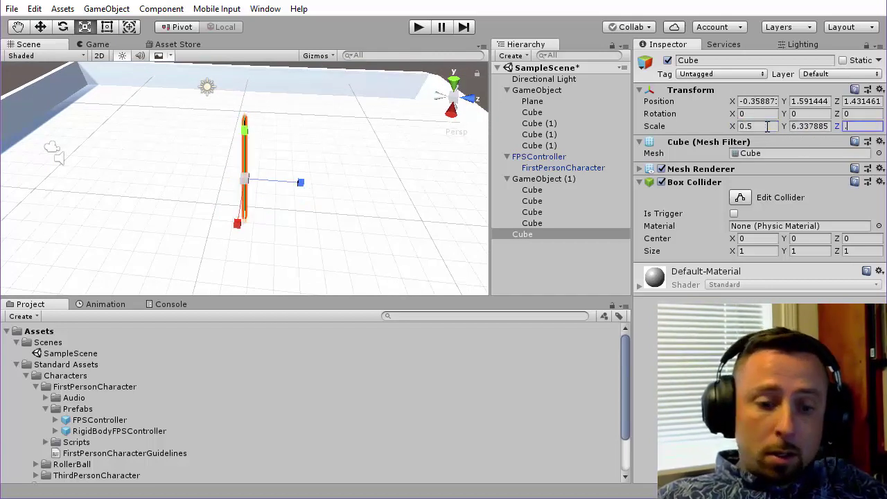
type("0.5")
key("Return")
mouse_move(257, 204)
left_mouse_down("alt")
mouse_move(210, 211)
mouse_move(125, 189)
mouse_move(256, 198)
mouse_move(248, 198)
left_mouse_up("alt")
Duplicate the pillar into a second post and nudge the posts apart
key("w")
key("ctrl+d")
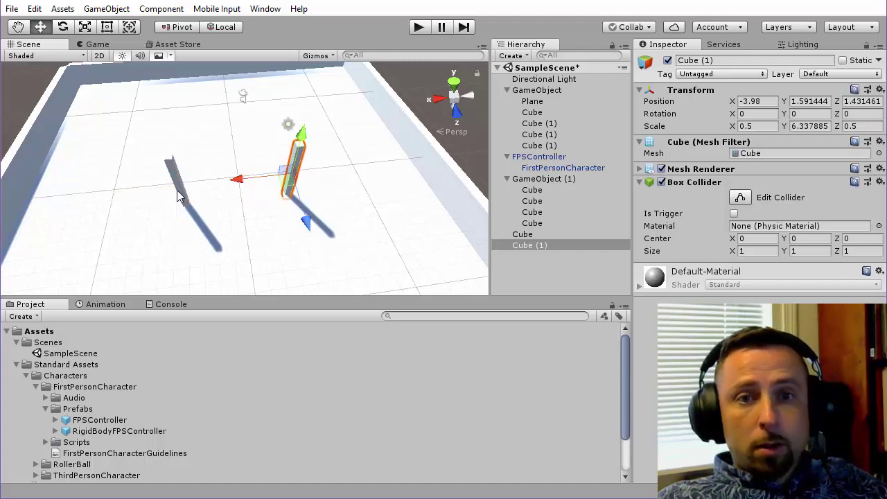
left_click(179, 194)
left_click(173, 175)
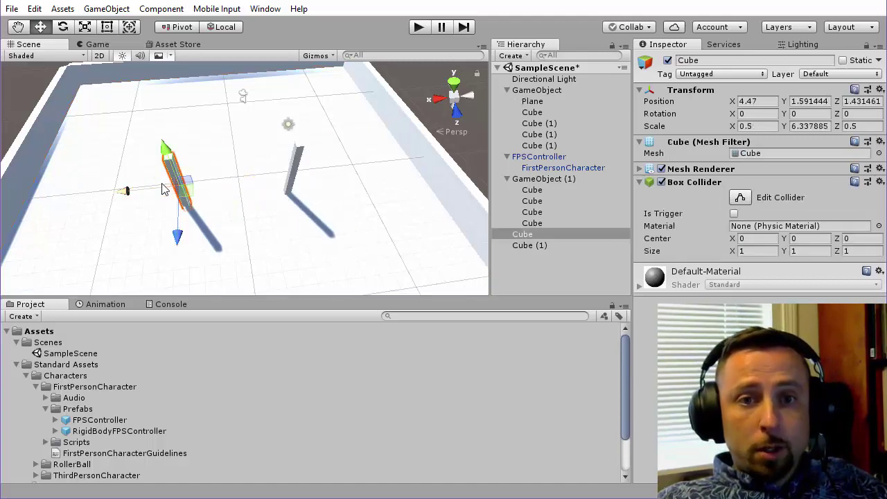
left_click_drag(127, 192, 129, 192)
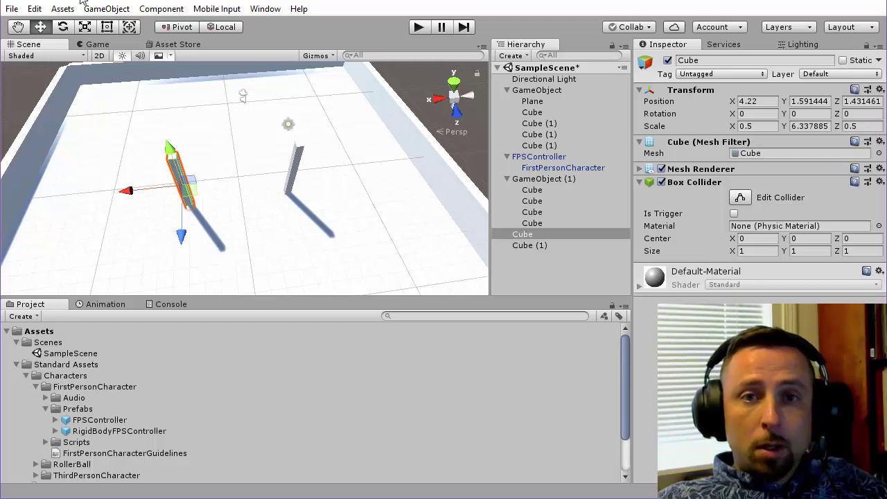
Create an empty GameObject (2) and parent both posts under it
left_click(161, 8)
left_click(142, 23)
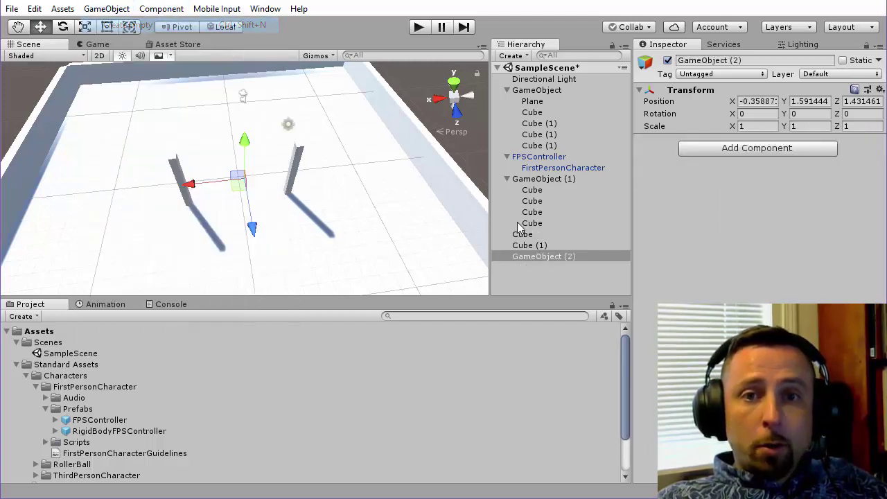
left_click(524, 234)
left_click_drag(526, 245, 531, 257, "shift")
left_click(508, 179)
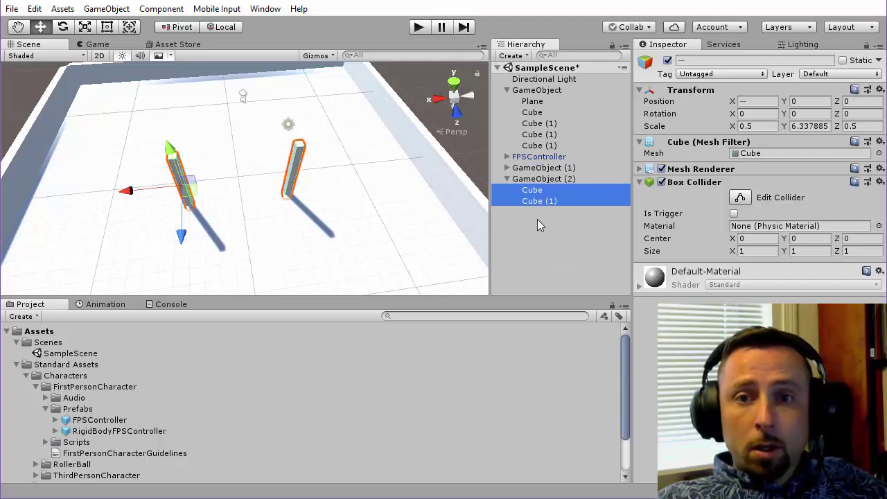
left_click(538, 218)
left_click(538, 179)
left_click(533, 229)
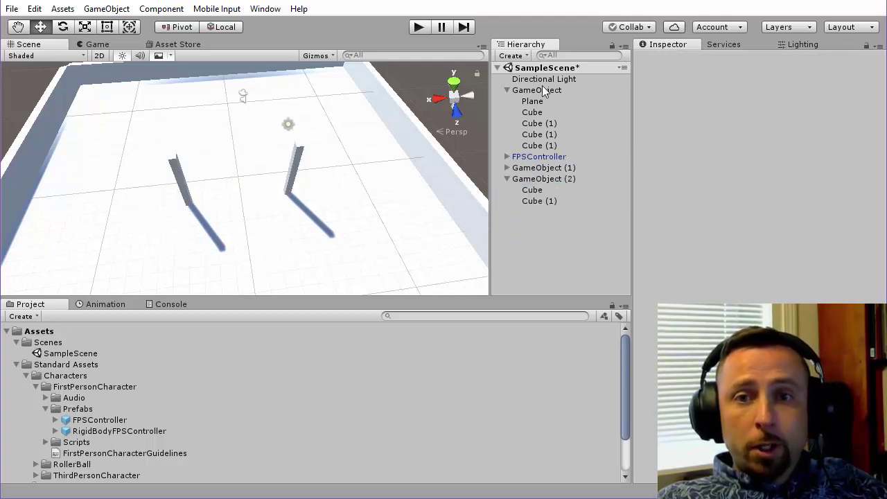
Rename the posts group to Goal and the invisible walls group to BabyWalls
left_click(542, 179)
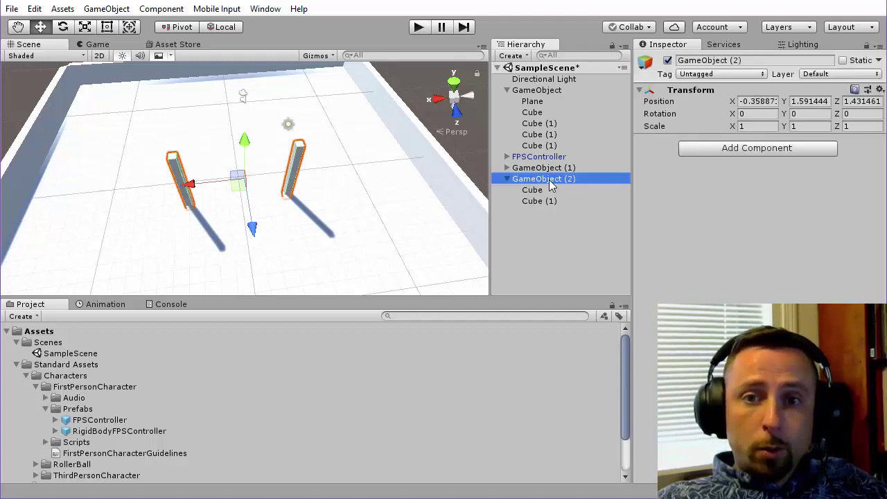
left_click(549, 179)
type("Goal")
key("Return")
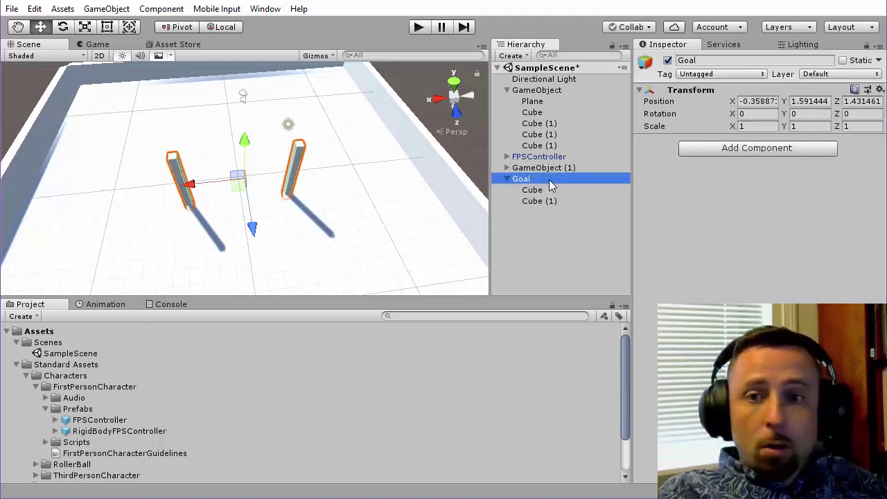
left_click(544, 169)
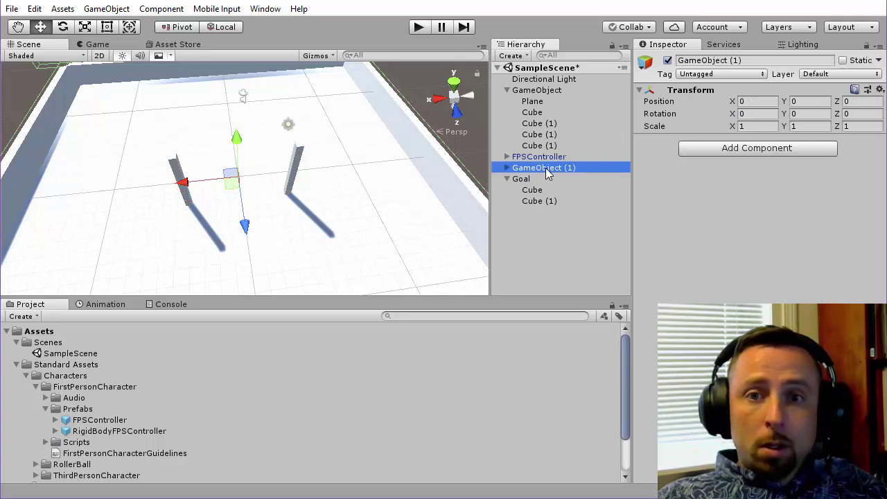
left_click(549, 172)
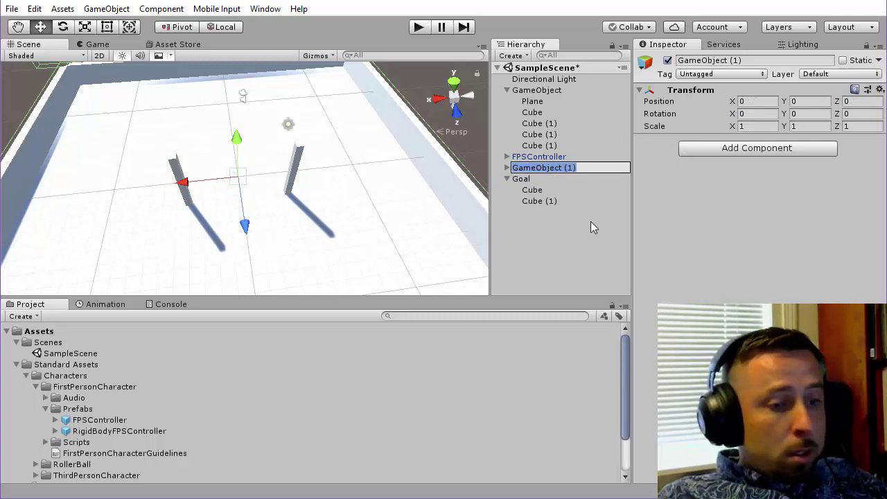
mouse_move(233, 137)
left_mouse_down("alt")
mouse_move(305, 105)
mouse_move(326, 146)
left_mouse_up("alt")
left_click(544, 169)
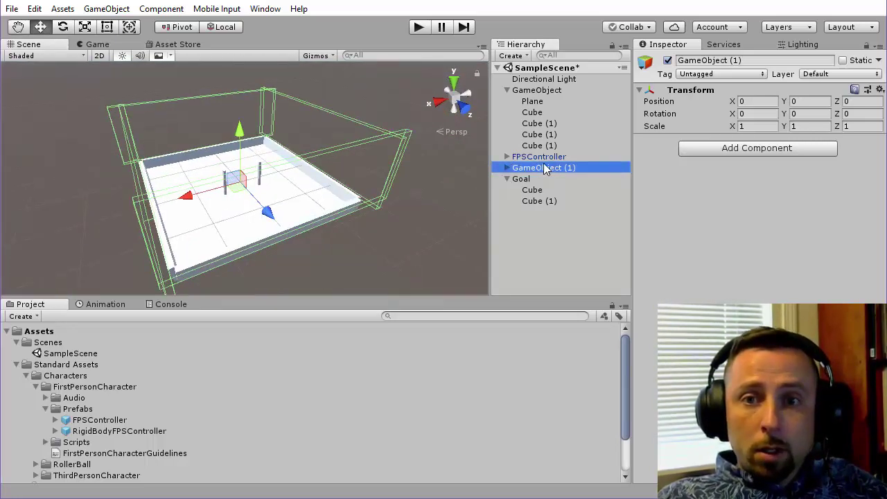
left_click(543, 168)
type("BabyWalls")
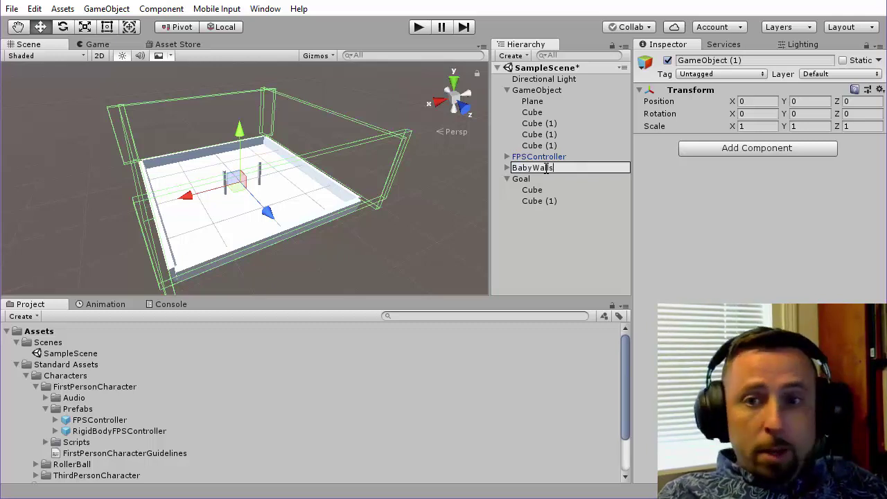
key("Return")
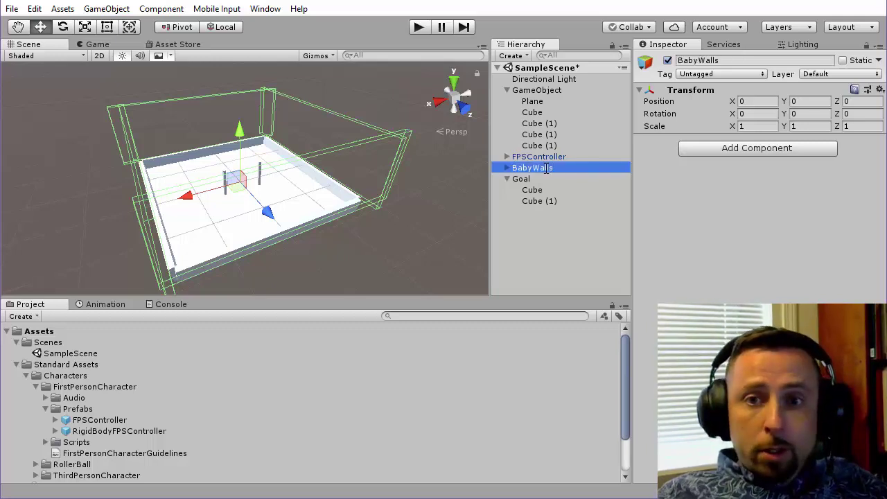
left_click(506, 179)
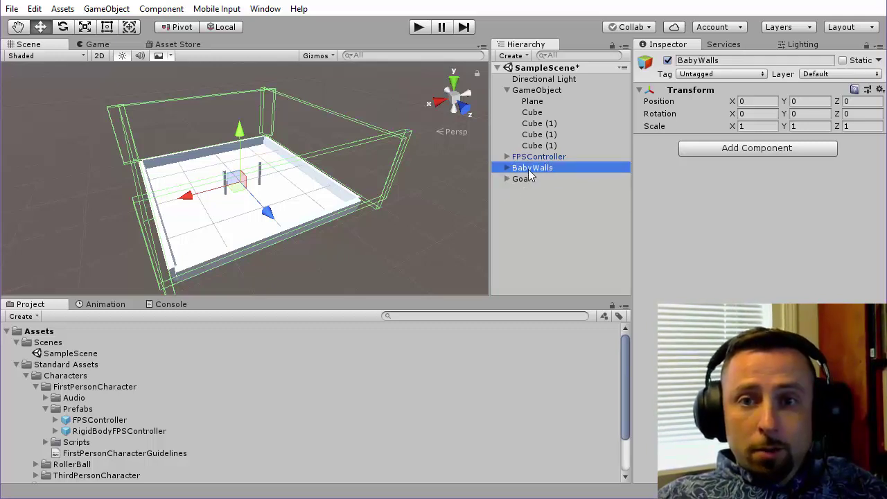
left_click(574, 220)
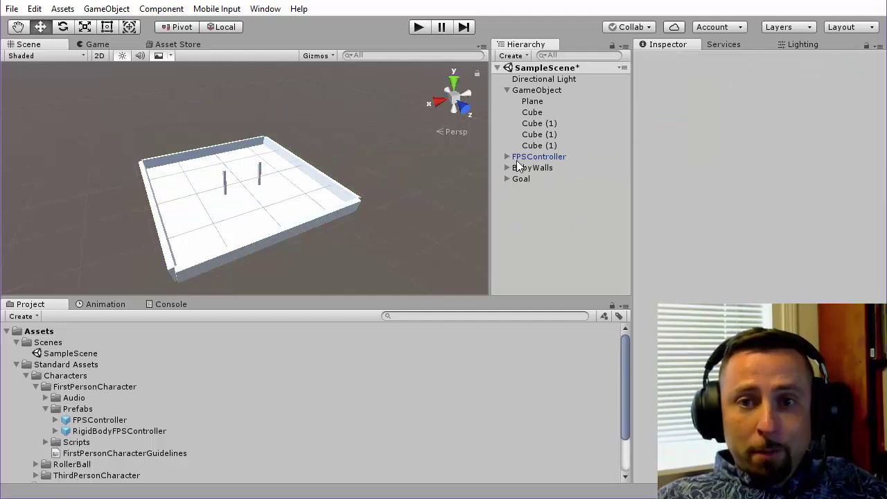
Rename the field group to PlayArea and move FPSController just under Directional Light
left_click(507, 90)
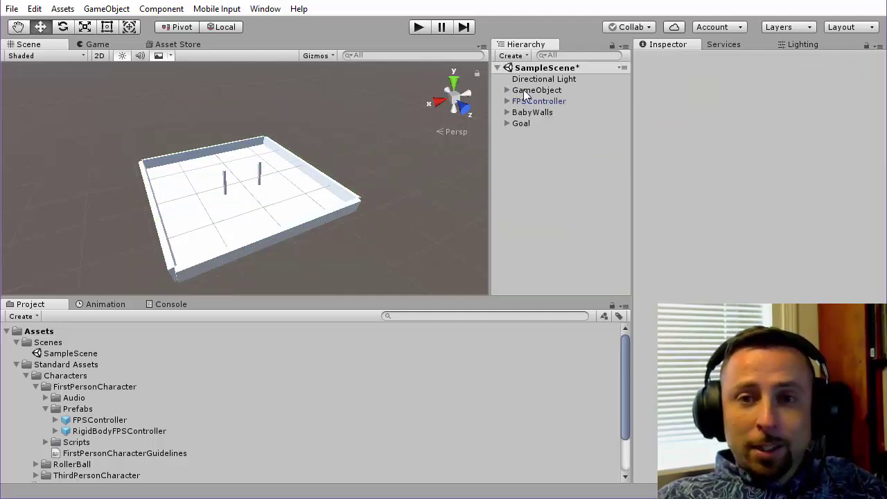
left_click(551, 94)
left_click(541, 91)
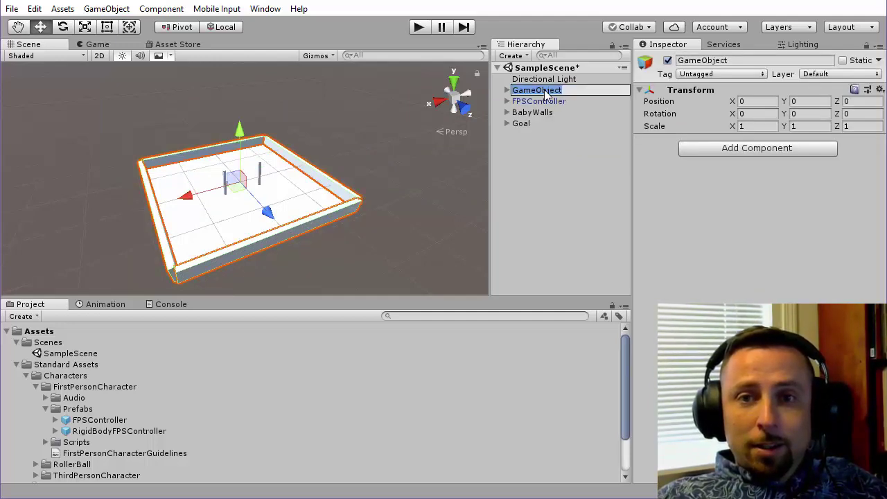
type("PlayArea")
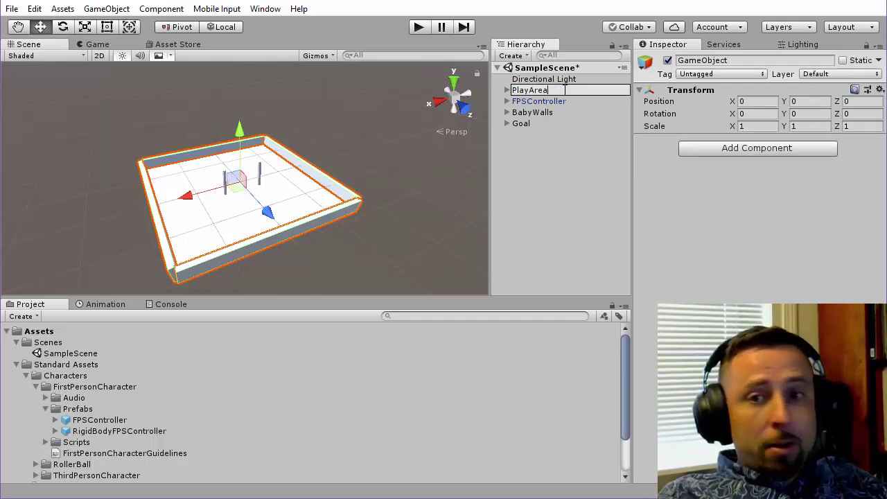
key("Return")
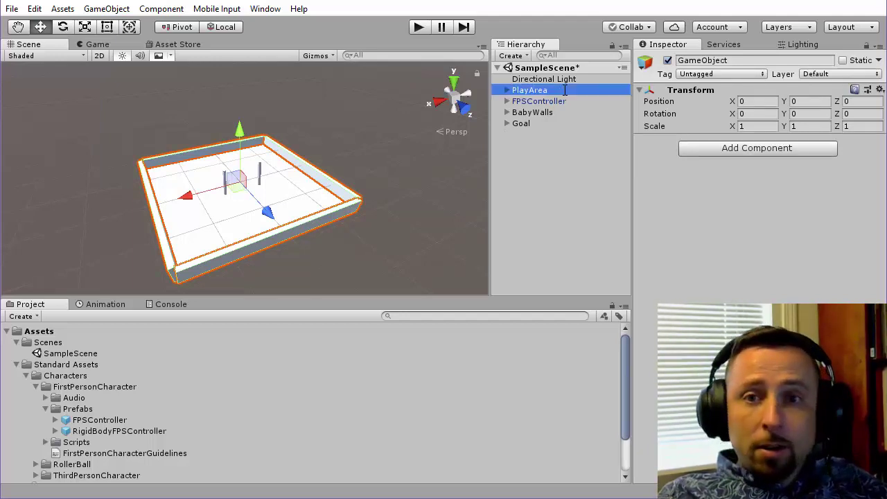
mouse_move(534, 101)
left_mouse_down()
mouse_move(556, 88)
mouse_move(532, 85)
left_mouse_up()
left_click(517, 162)
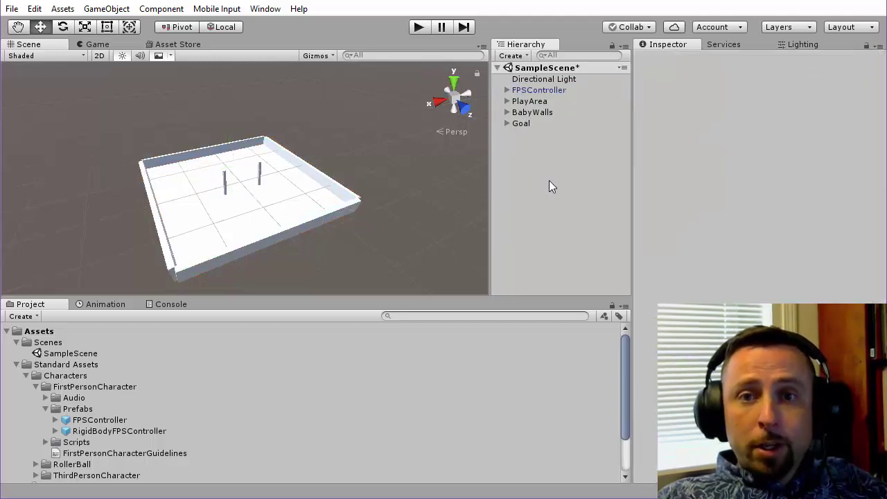
left_click(416, 27)
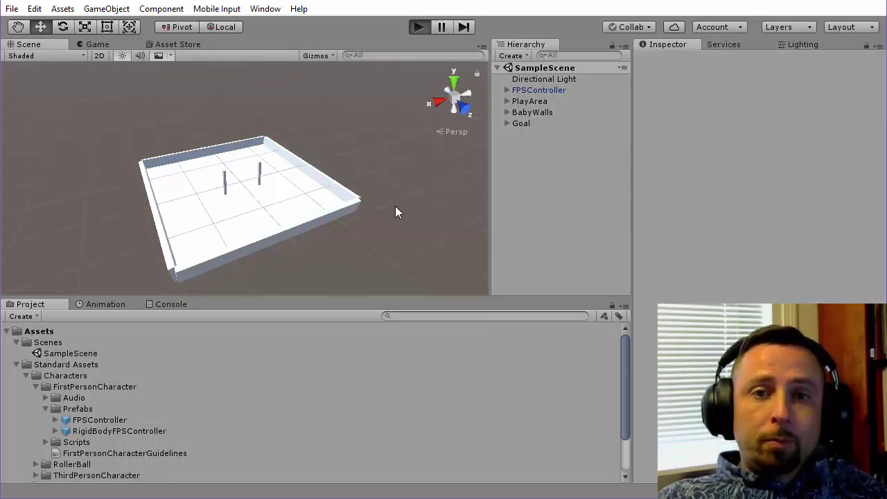
key("w")
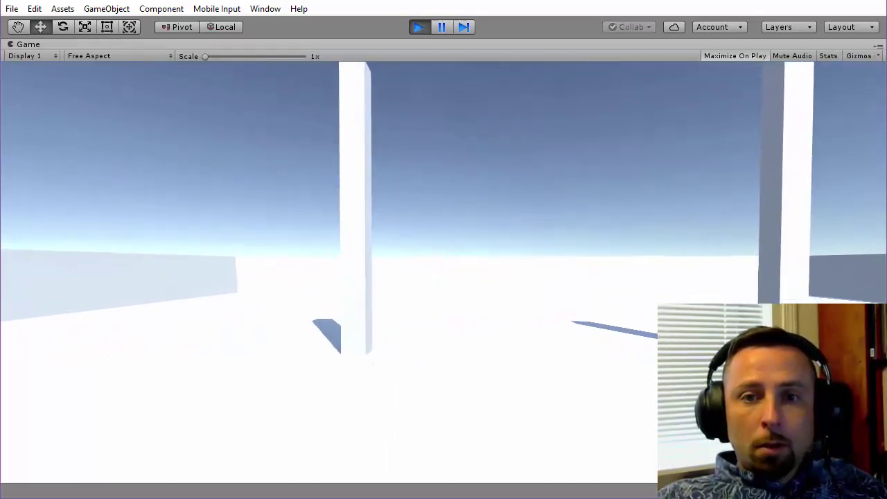
key("w")
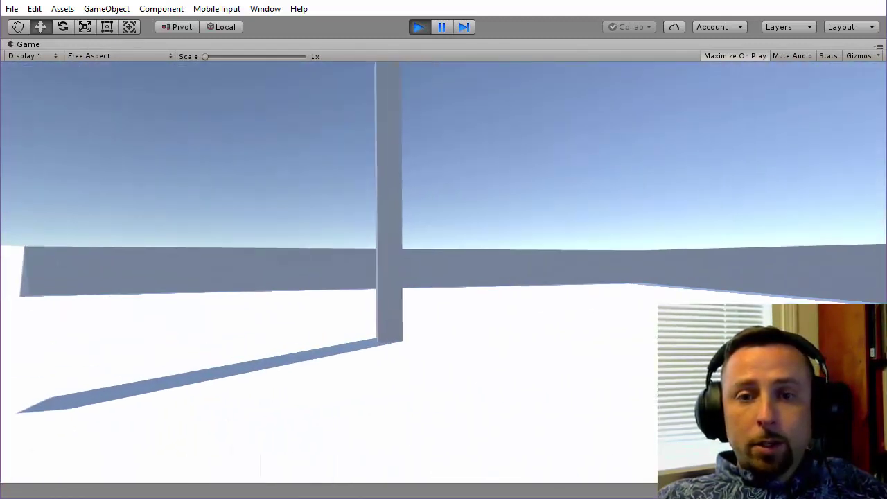
key("w")
key("s")
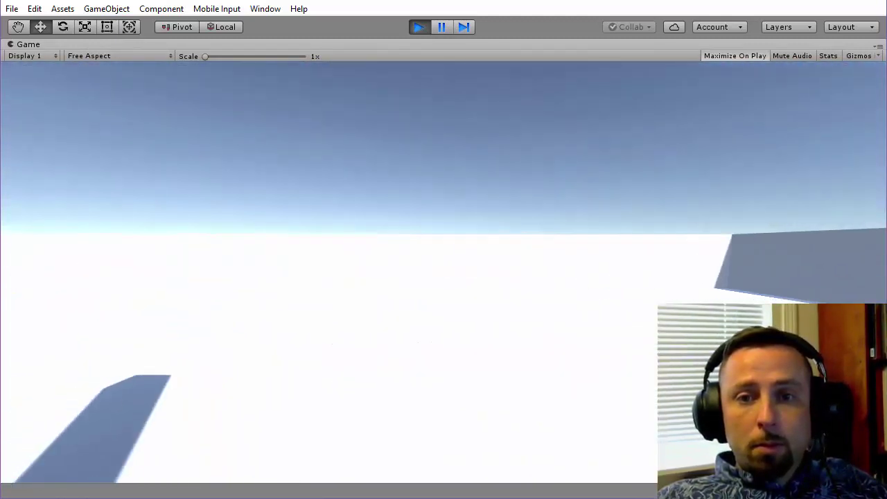
key("ctrl+p")
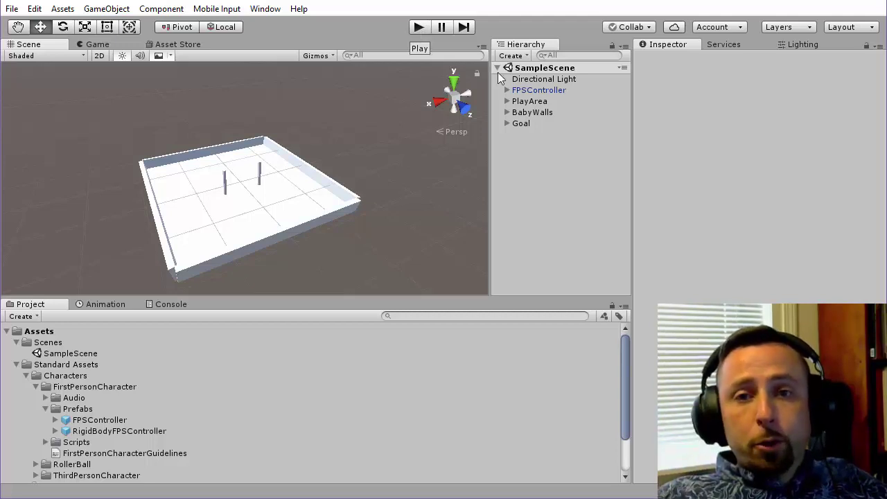
Push the Goal group along Z toward the far wall, to about Z 11.77
left_click(523, 123)
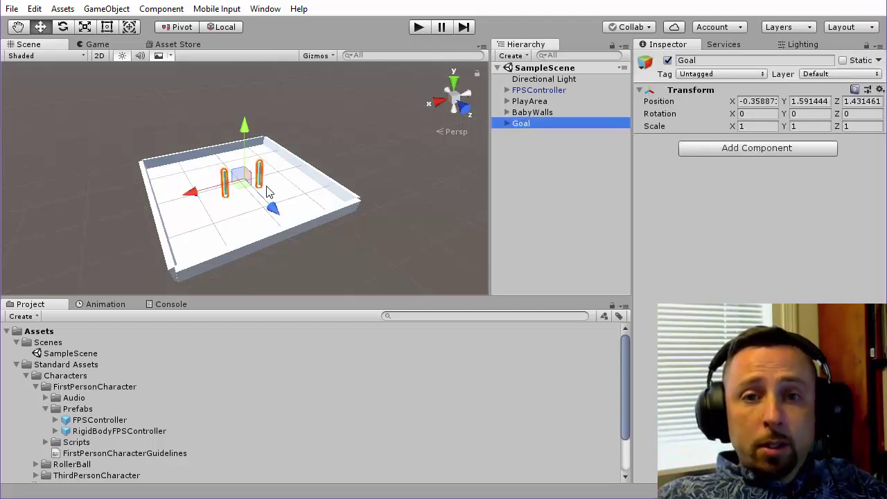
left_click_drag(222, 176, 250, 172, "alt")
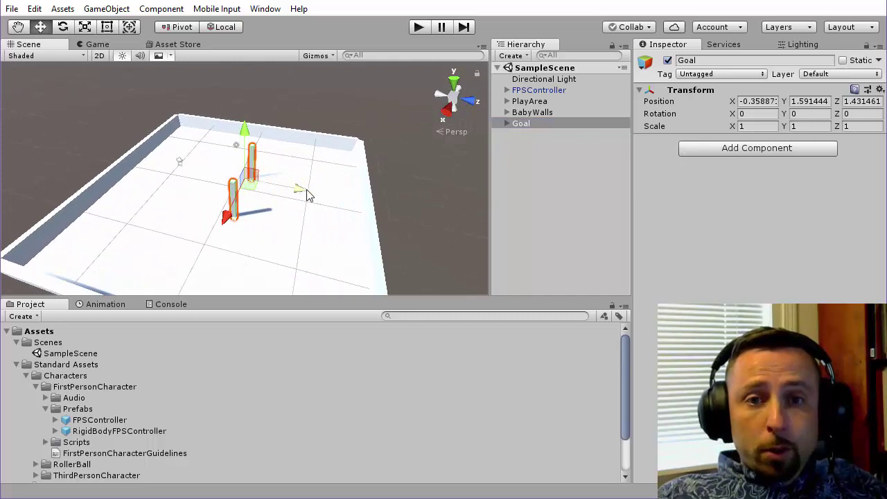
left_click_drag(315, 198, 376, 207)
scroll(377, 211, "down", 2)
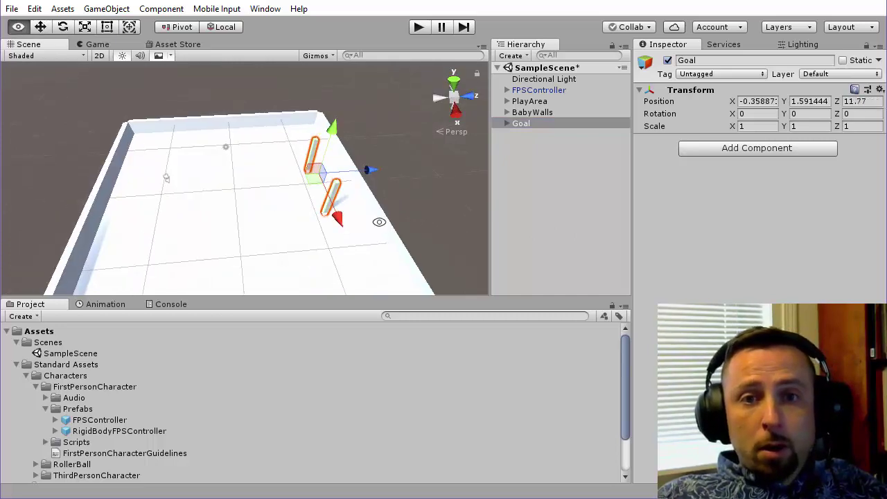
scroll(379, 222, "down", 2)
mouse_move(333, 237)
left_mouse_down("alt")
mouse_move(257, 192)
mouse_move(338, 236)
left_mouse_up("alt")
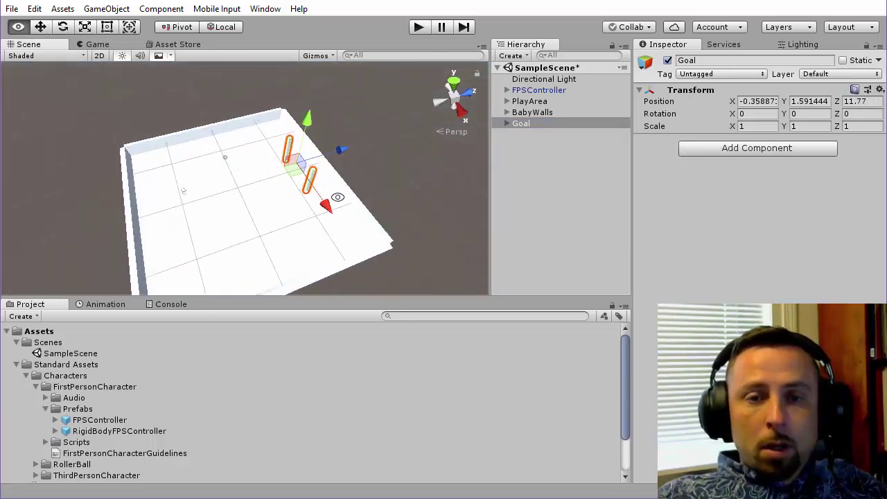
mouse_move(337, 197)
left_mouse_down("alt")
mouse_move(267, 140)
mouse_move(194, 156)
mouse_move(239, 192)
mouse_move(227, 168)
mouse_move(585, 185)
left_mouse_up("alt")
left_click(375, 131)
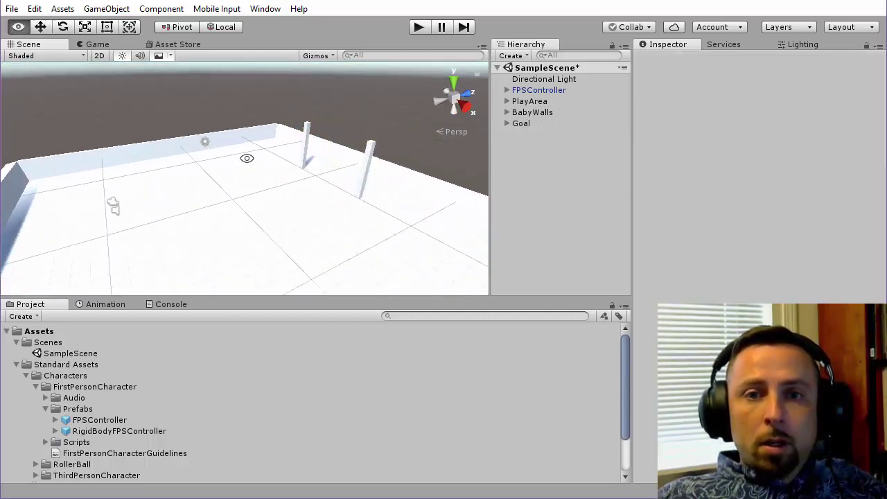
mouse_move(374, 131)
left_mouse_down("alt")
mouse_move(322, 186)
mouse_move(256, 172)
left_mouse_up("alt")
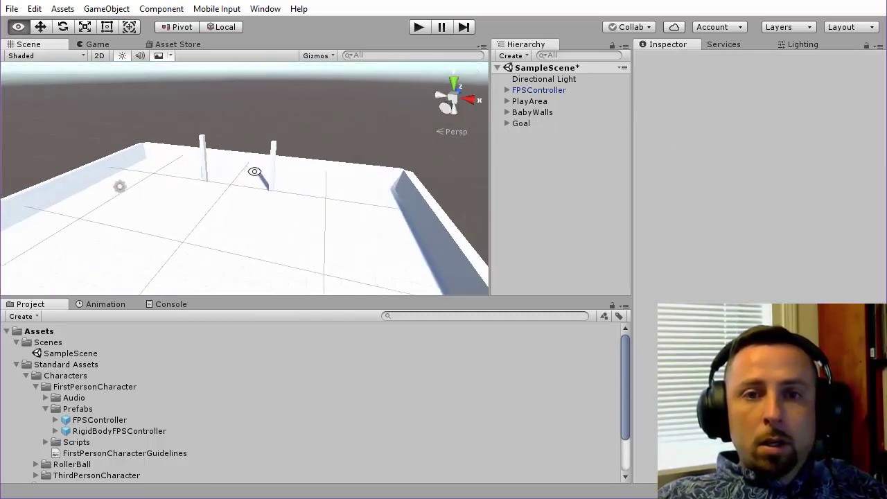
Duplicate a goal post, rotate it 90° on Z, and slide it atop the posts
left_click(201, 152)
key("ctrl+d")
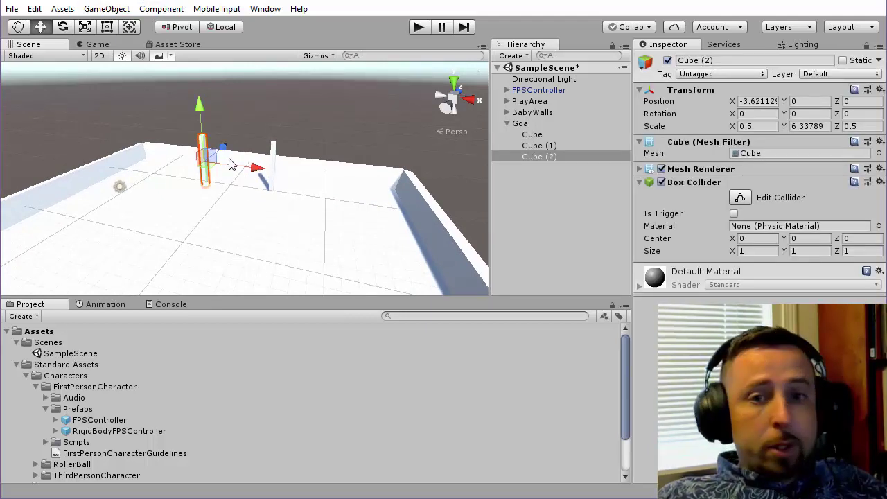
left_click(815, 113)
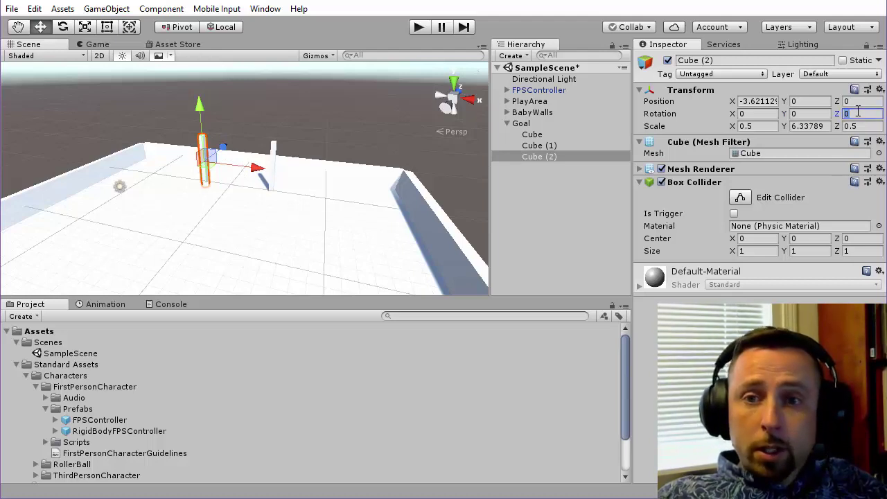
type("90")
scroll(128, 225, "up", 5)
key("f")
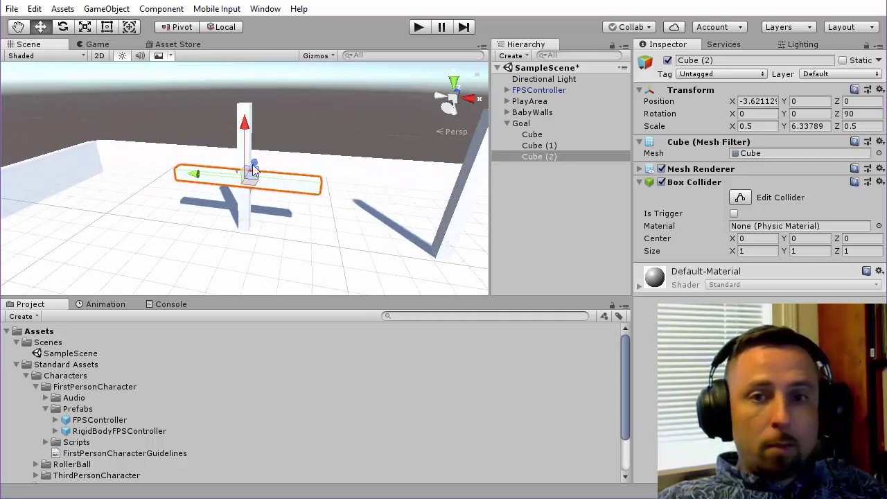
mouse_move(194, 173)
left_mouse_down()
mouse_move(287, 187)
mouse_move(277, 187)
mouse_move(297, 163)
mouse_move(301, 127)
mouse_move(198, 247)
mouse_move(286, 186)
mouse_move(270, 170)
left_mouse_up()
key("r")
key("w")
left_click(300, 126)
left_click(276, 153)
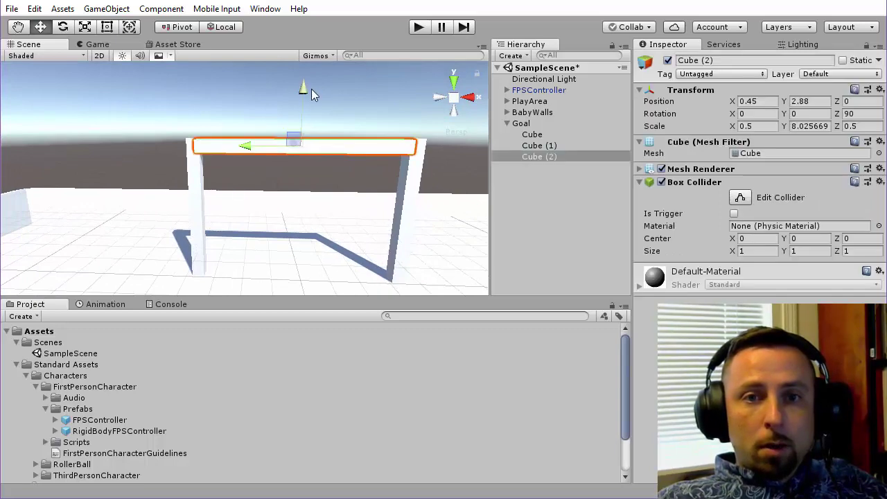
Orbit around the goal to check the crossbar from the side and front
mouse_move(311, 89)
left_mouse_down("alt")
mouse_move(100, 161)
mouse_move(16, 247)
mouse_move(259, 208)
mouse_move(143, 222)
mouse_move(414, 217)
mouse_move(257, 192)
mouse_move(283, 178)
mouse_move(254, 204)
left_mouse_up("alt")
middle_click_drag(254, 203, 294, 132)
mouse_move(294, 132)
left_mouse_down("alt")
mouse_move(253, 195)
mouse_move(90, 238)
left_mouse_up("alt")
mouse_move(337, 210)
left_mouse_down("alt")
mouse_move(248, 159)
mouse_move(352, 223)
left_mouse_up("alt")
left_click_drag(347, 192, 102, 194, "alt")
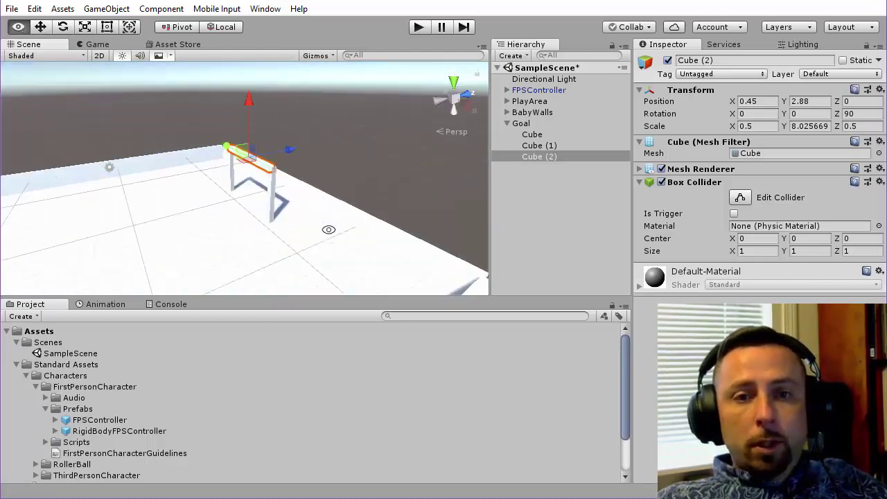
left_click_drag(329, 230, 301, 167, "alt")
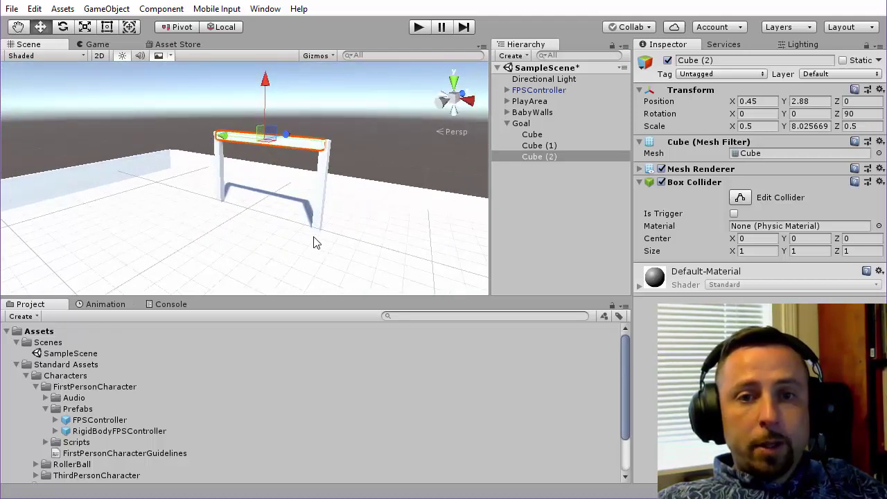
mouse_move(263, 231)
left_mouse_down("alt")
mouse_move(287, 218)
mouse_move(290, 152)
left_mouse_up("alt")
Duplicate the crossbar, lower the copy between the posts and stretch it into a panel
left_click(346, 102)
left_click(288, 128)
key("ctrl+d")
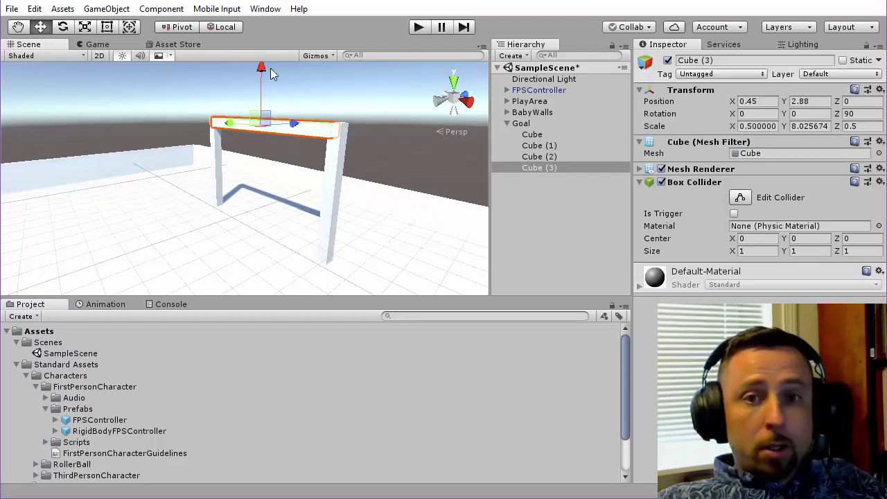
mouse_move(266, 73)
left_mouse_down()
mouse_move(273, 127)
mouse_move(259, 156)
left_mouse_up()
key("r")
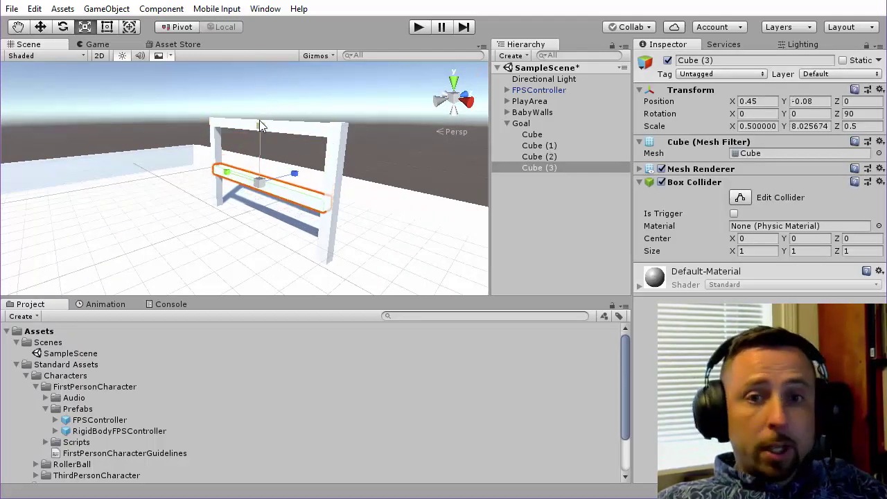
mouse_move(260, 122)
left_mouse_down()
mouse_move(254, 144)
mouse_move(270, 79)
mouse_move(249, 115)
left_mouse_up()
key("w")
mouse_move(258, 146)
left_mouse_down()
mouse_move(265, 115)
mouse_move(339, 181)
mouse_move(190, 216)
mouse_move(307, 198)
mouse_move(197, 172)
mouse_move(236, 175)
mouse_move(307, 159)
mouse_move(328, 214)
mouse_move(289, 212)
mouse_move(240, 173)
mouse_move(295, 230)
mouse_move(317, 208)
mouse_move(245, 310)
mouse_move(398, 218)
mouse_move(196, 231)
left_mouse_up()
Thin the panel front to back, to roughly 4.93 × 7.31 × 0.26
key("r")
key("w")
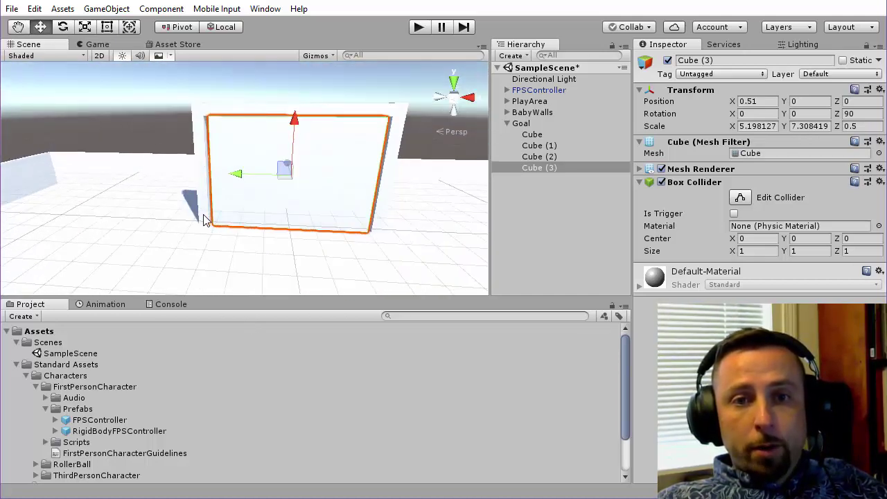
mouse_move(374, 233)
left_mouse_down("alt")
mouse_move(123, 252)
mouse_move(242, 228)
left_mouse_up("alt")
key("r")
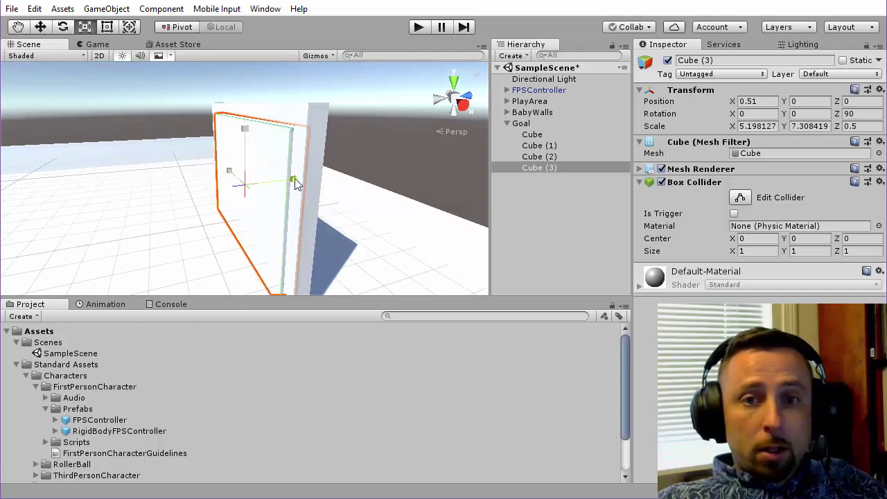
mouse_move(294, 178)
left_mouse_down()
mouse_move(273, 184)
mouse_move(48, 115)
mouse_move(301, 190)
mouse_move(473, 185)
mouse_move(291, 125)
mouse_move(298, 113)
mouse_move(330, 118)
left_mouse_up()
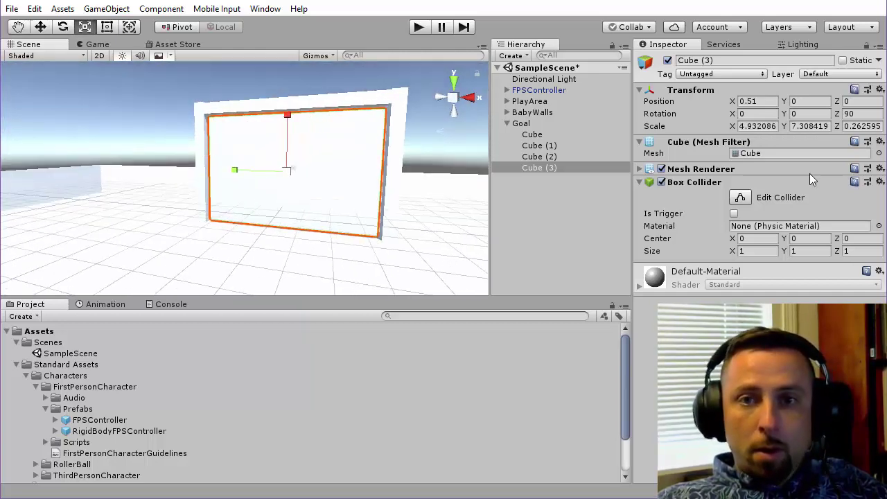
Switch off Cube (3)'s Mesh Renderer and open its Tag dropdown
left_click(661, 169)
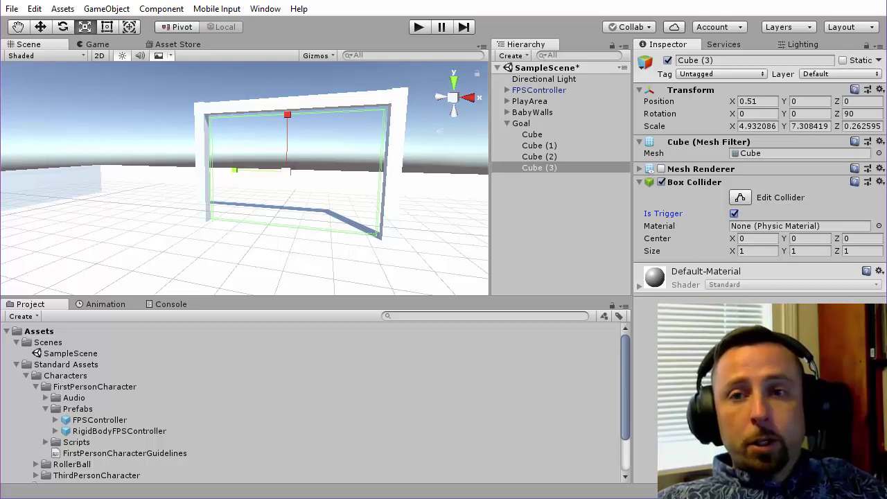
left_click_drag(298, 229, 363, 276, "alt")
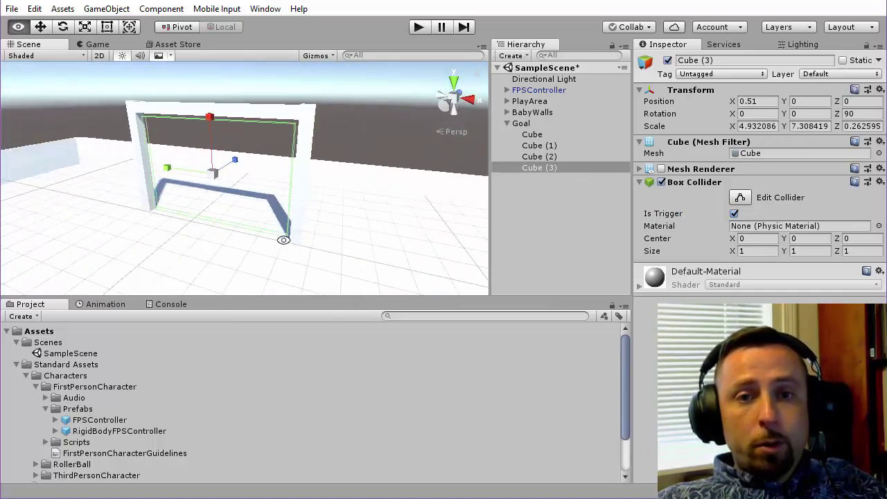
left_click_drag(363, 276, 283, 237, "alt")
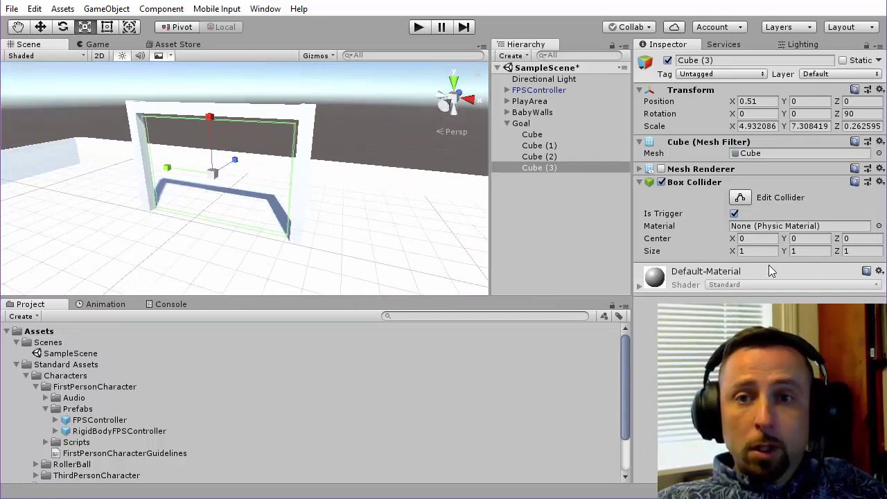
left_click(693, 75)
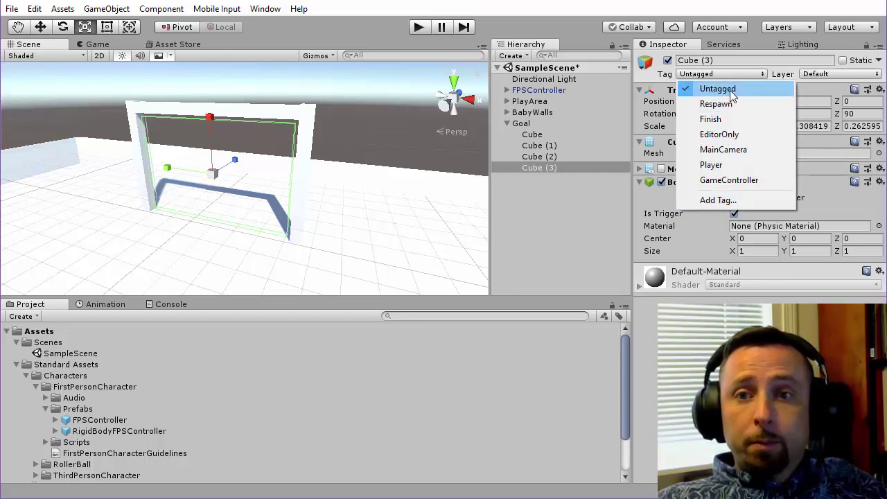
Add a new tag named Goal through Add Tag… and save it
left_click(718, 201)
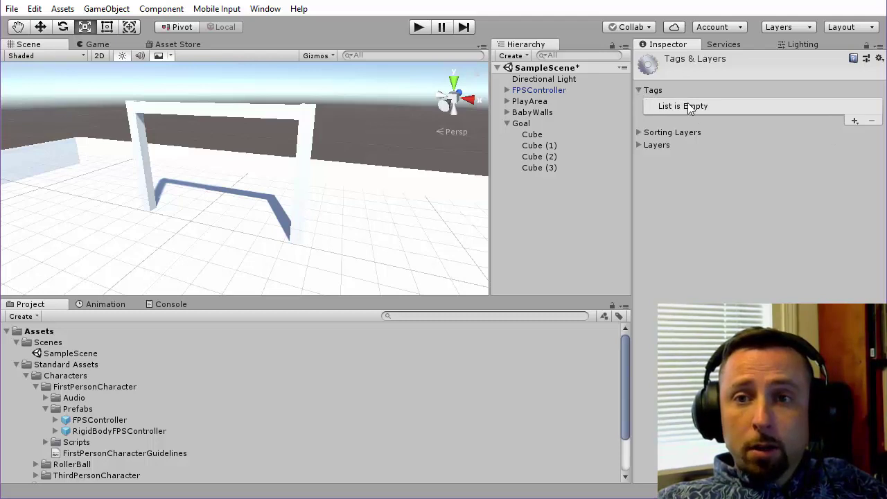
left_click(855, 120)
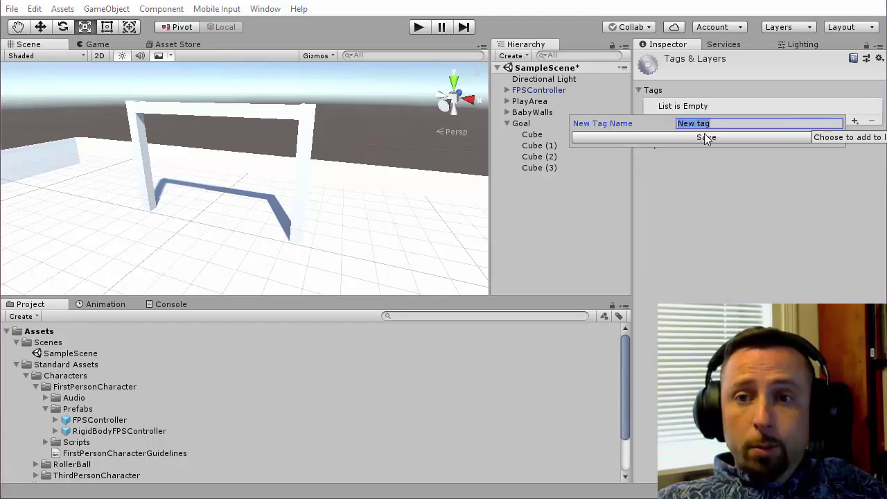
type("Goal")
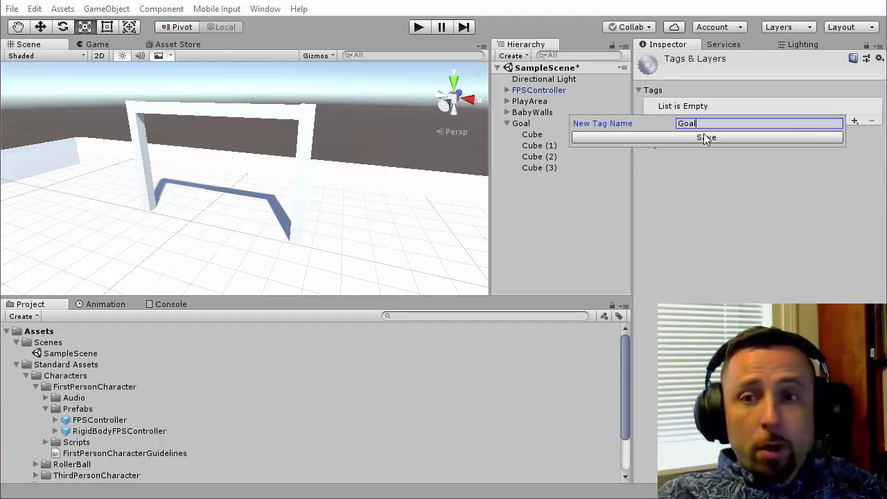
left_click(706, 138)
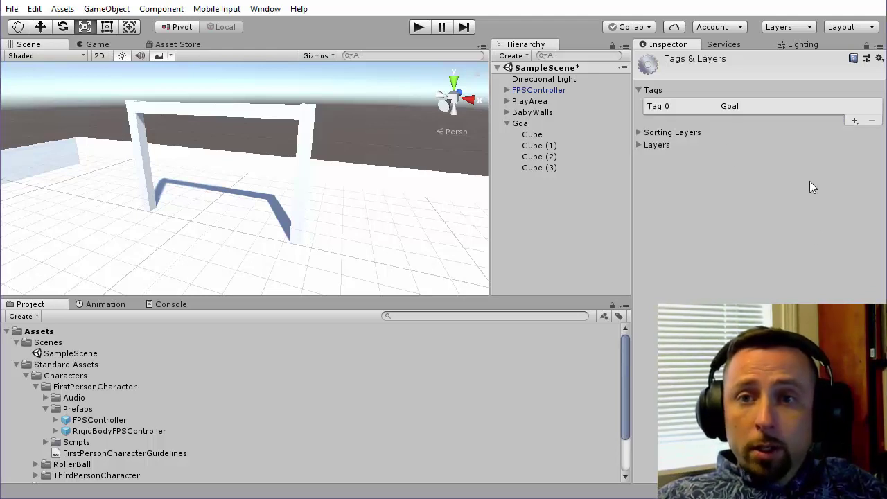
left_click(741, 111)
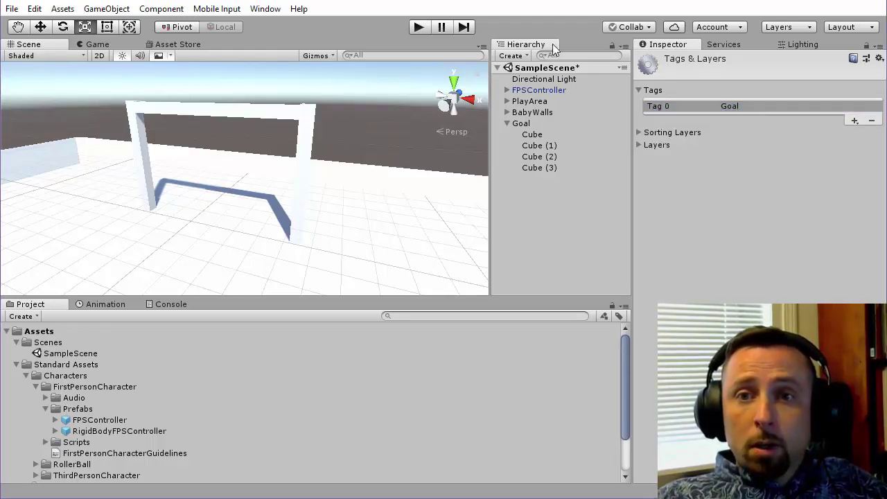
left_click(247, 151)
Rename Cube (3) to GoalTrigger in the Hierarchy and pick Goal as its tag
left_click(535, 167)
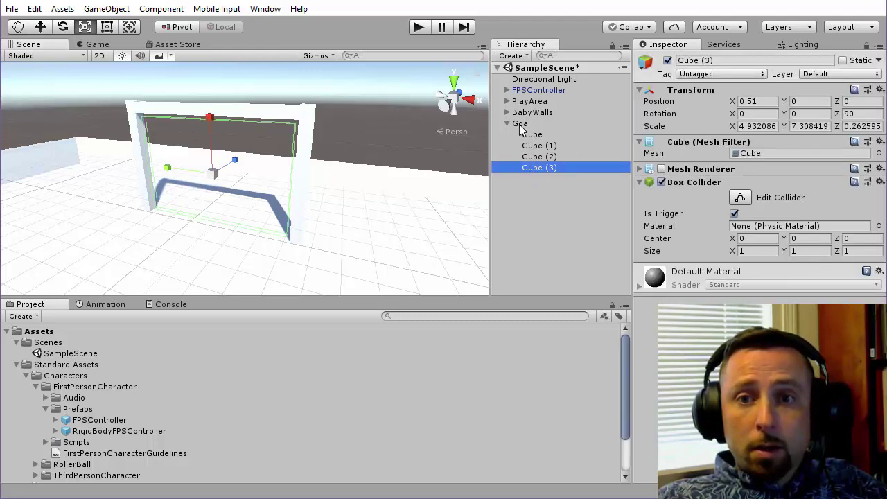
left_click(547, 169)
type("Goal")
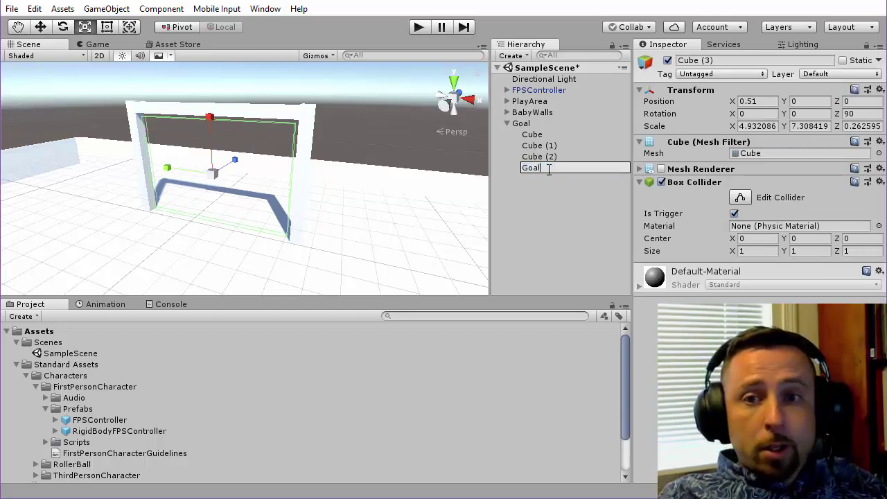
type("Trigger")
key("Return")
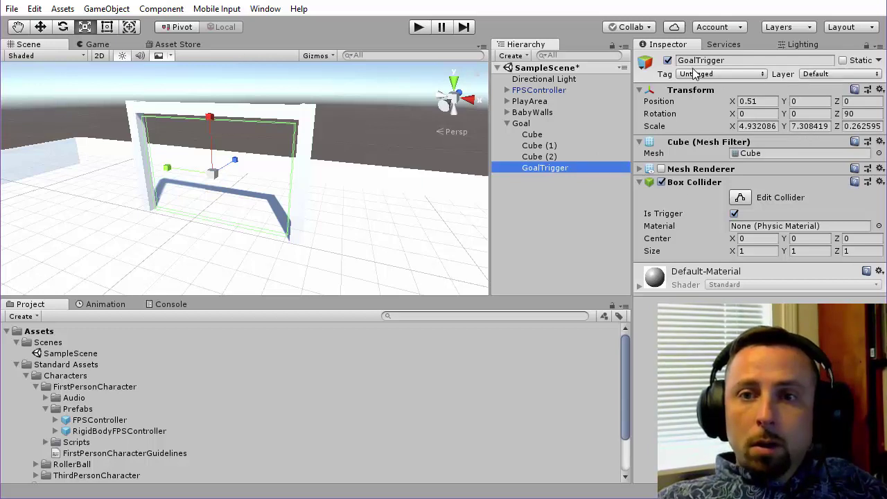
left_click(717, 73)
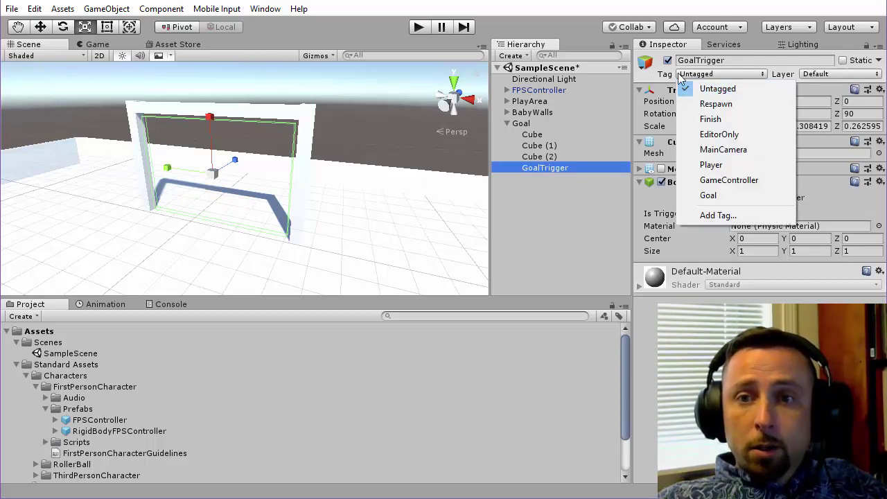
left_click(718, 194)
mouse_move(332, 127)
left_mouse_down("alt")
mouse_move(434, 169)
mouse_move(258, 188)
left_mouse_up("alt")
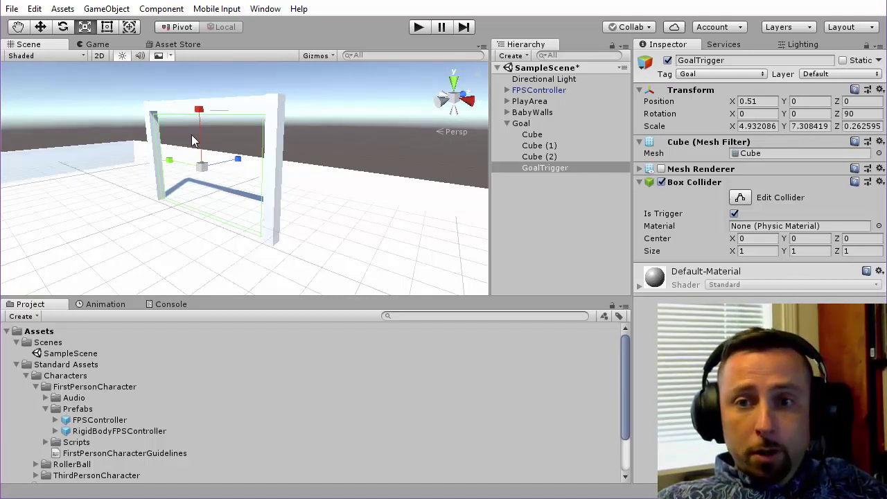
left_click(418, 27)
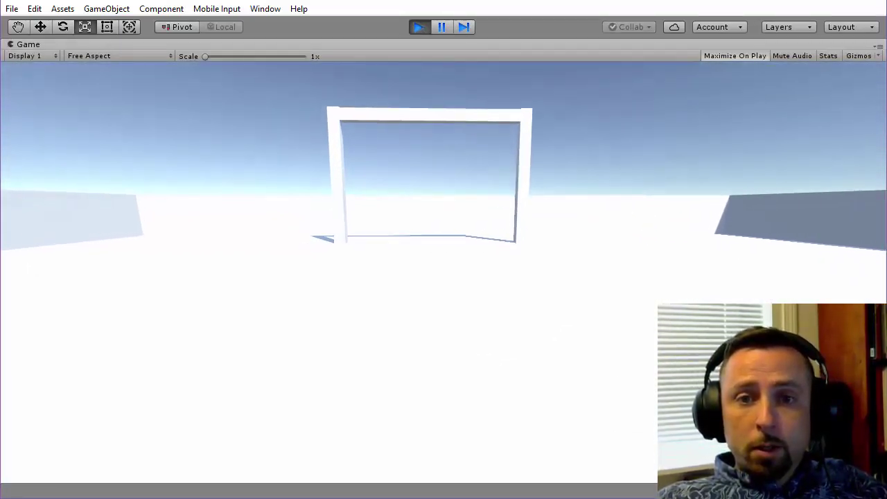
key("w")
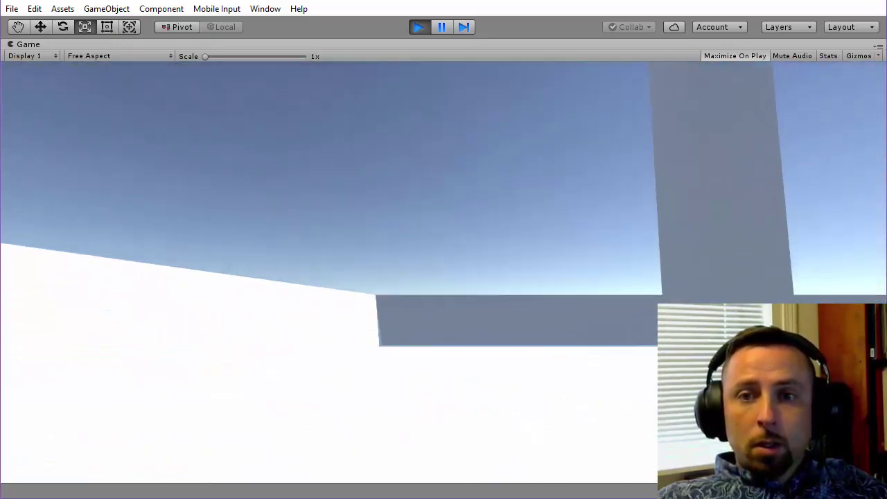
key("w")
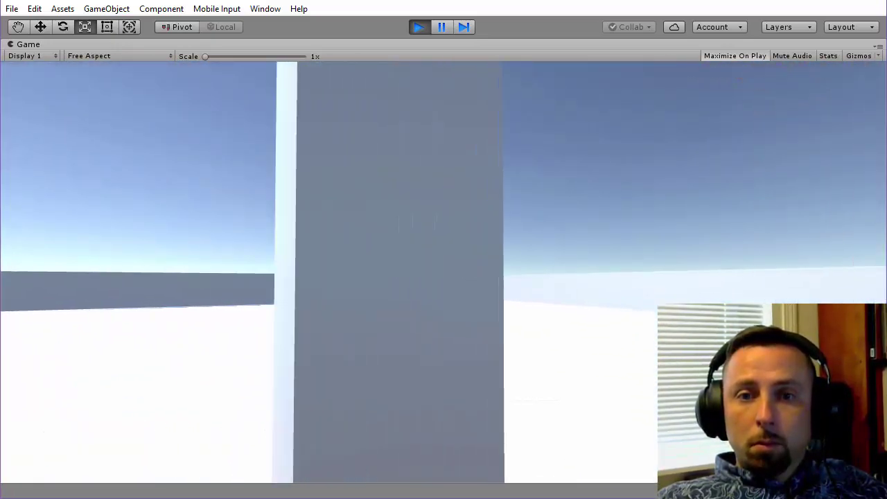
key("s")
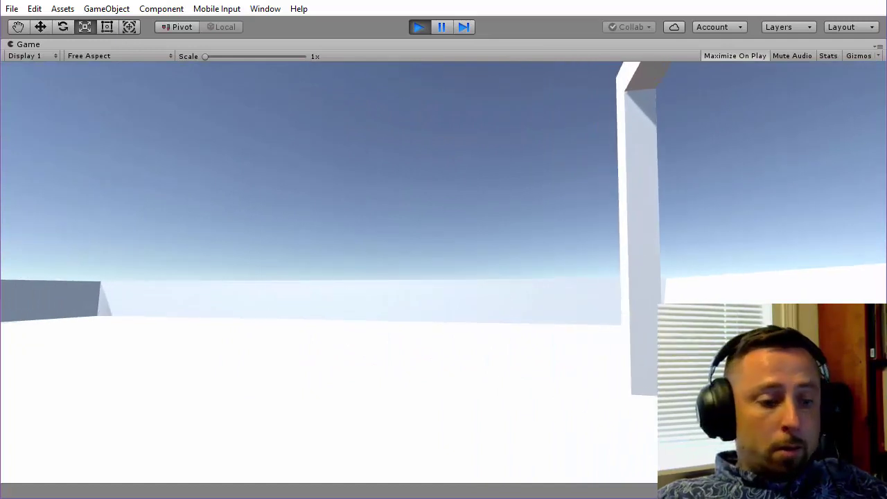
key("ctrl+p")
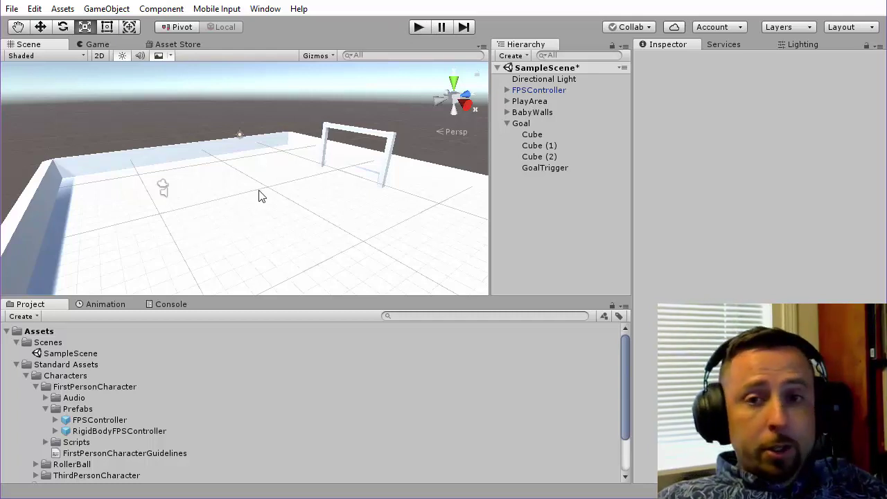
left_click(418, 26)
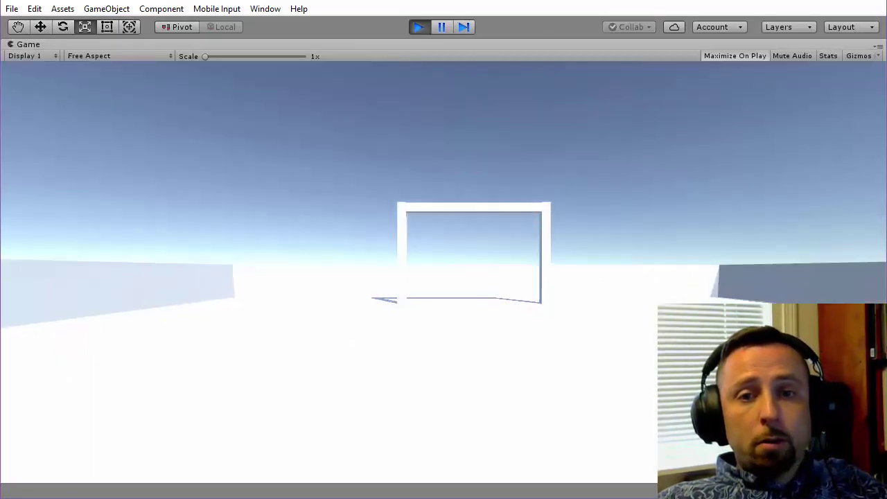
key("w")
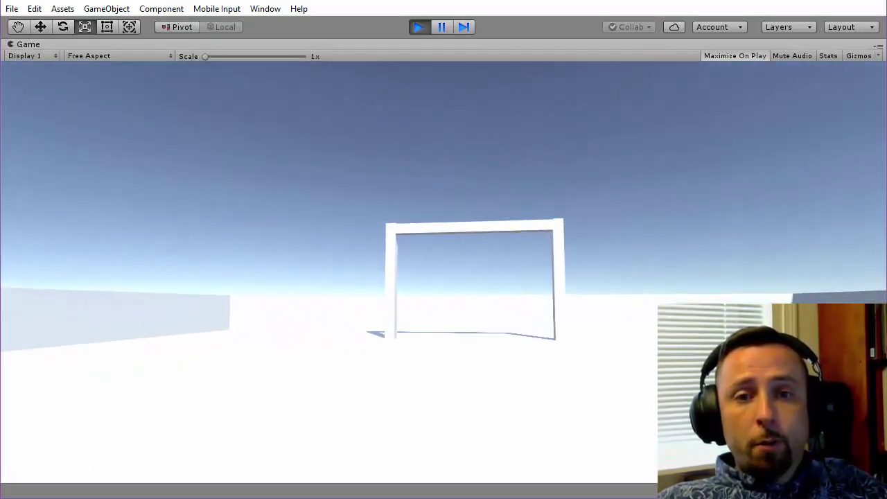
key("w")
key("w")
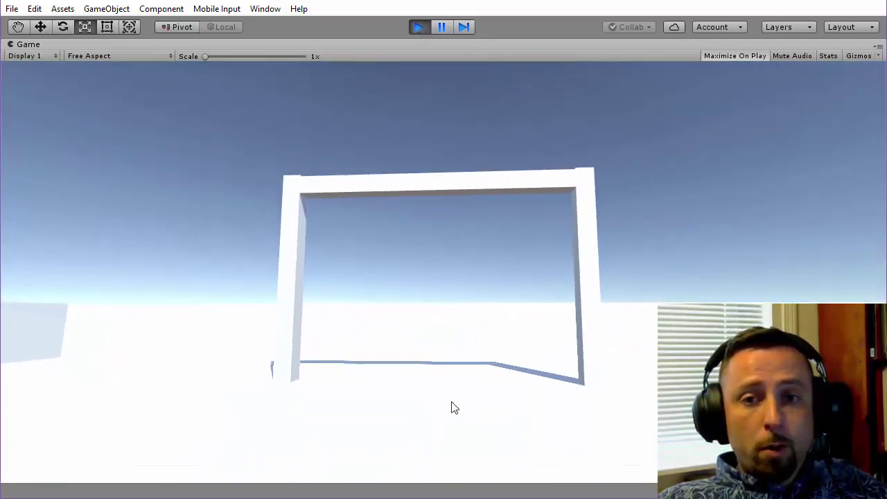
key("ctrl+p")
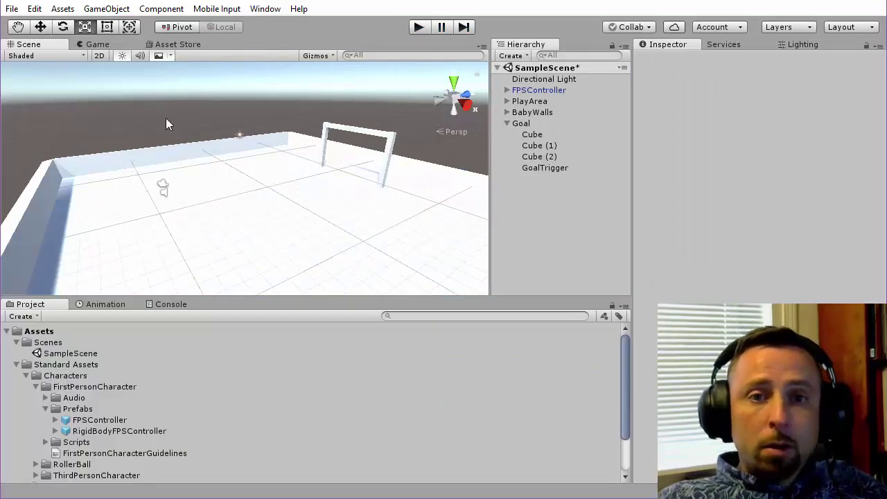
Create a sphere and reset its Transform to the origin
left_click(160, 8)
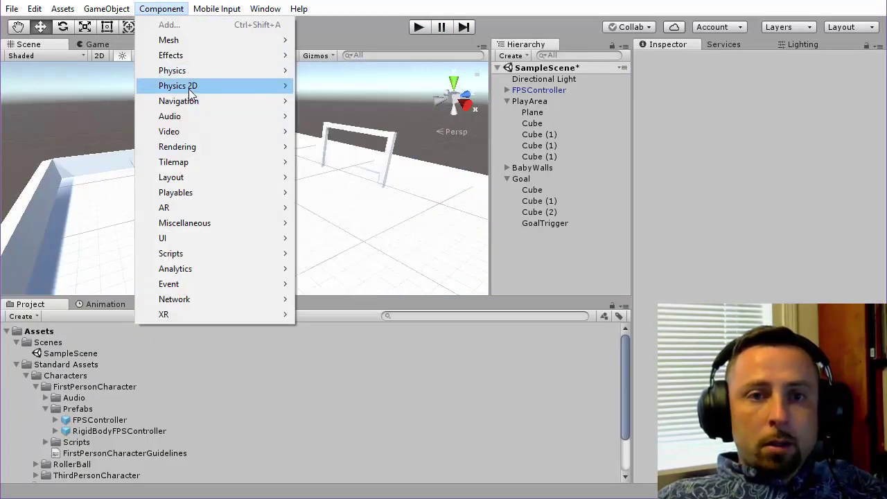
mouse_move(121, 56)
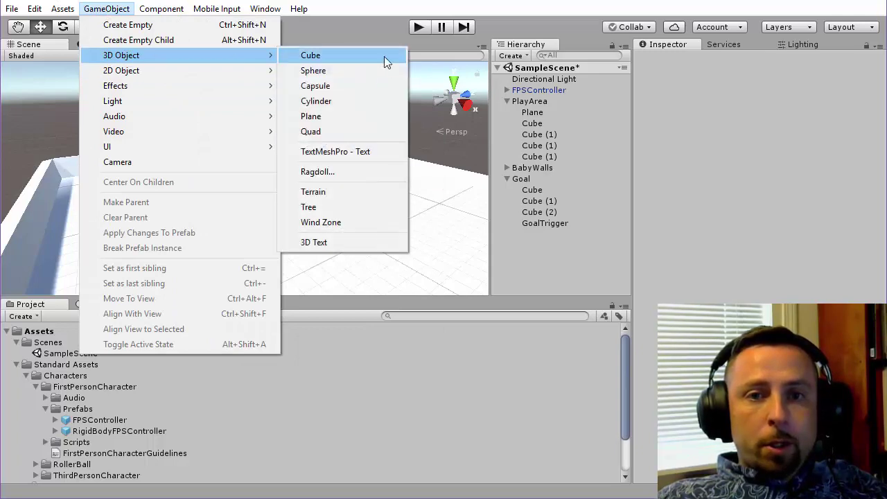
left_click(328, 72)
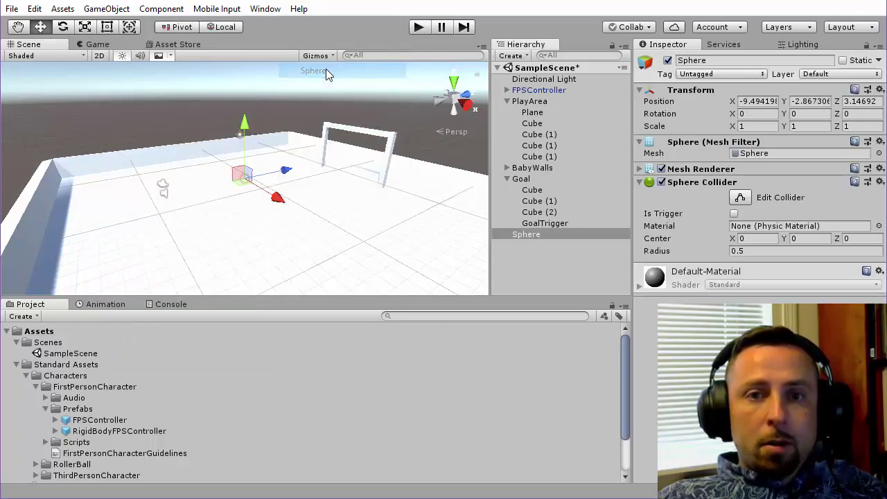
left_click_drag(328, 202, 345, 198, "alt")
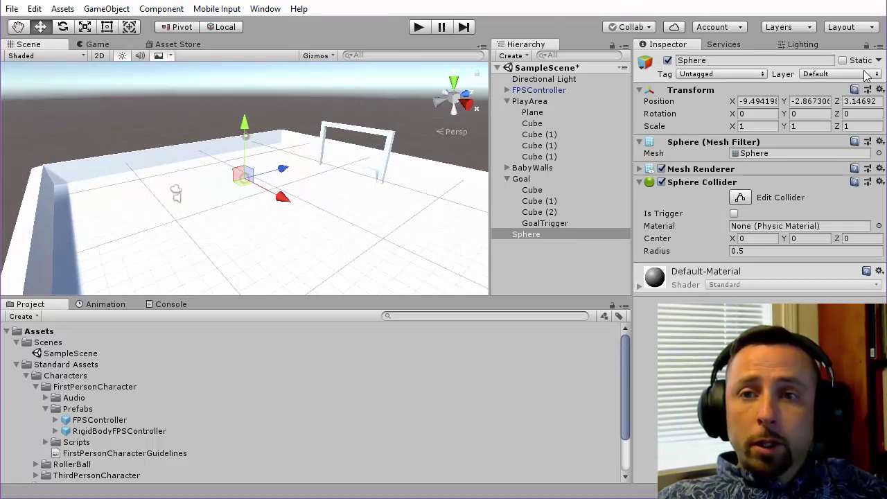
left_click(882, 101)
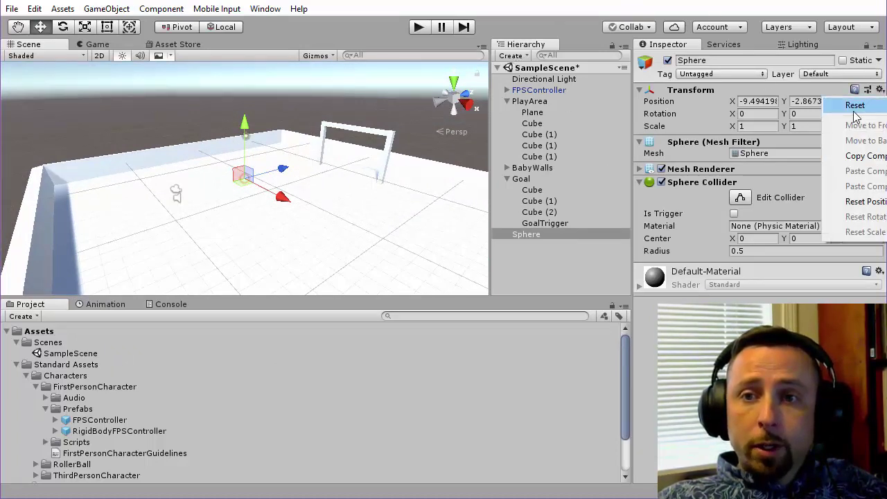
left_click(854, 105)
Move the sphere just above the field, in front of the player start
left_click_drag(477, 171, 200, 174, "alt")
scroll(308, 170, "up", 5)
scroll(307, 169, "down", 3)
mouse_move(280, 142)
left_mouse_down()
mouse_move(139, 208)
mouse_move(83, 205)
mouse_move(282, 205)
mouse_move(248, 201)
left_mouse_up()
mouse_move(205, 150)
left_mouse_down()
mouse_move(205, 141)
mouse_move(274, 152)
mouse_move(257, 119)
mouse_move(253, 187)
mouse_move(224, 178)
mouse_move(234, 181)
left_mouse_up()
mouse_move(235, 181)
left_mouse_down("alt")
mouse_move(367, 252)
mouse_move(452, 333)
left_mouse_up("alt")
left_click(299, 83)
left_click(418, 26)
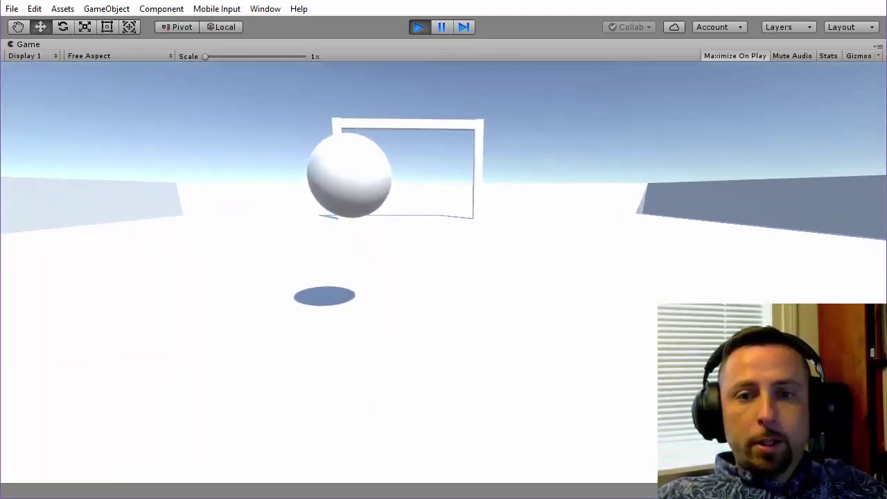
key("ctrl+p")
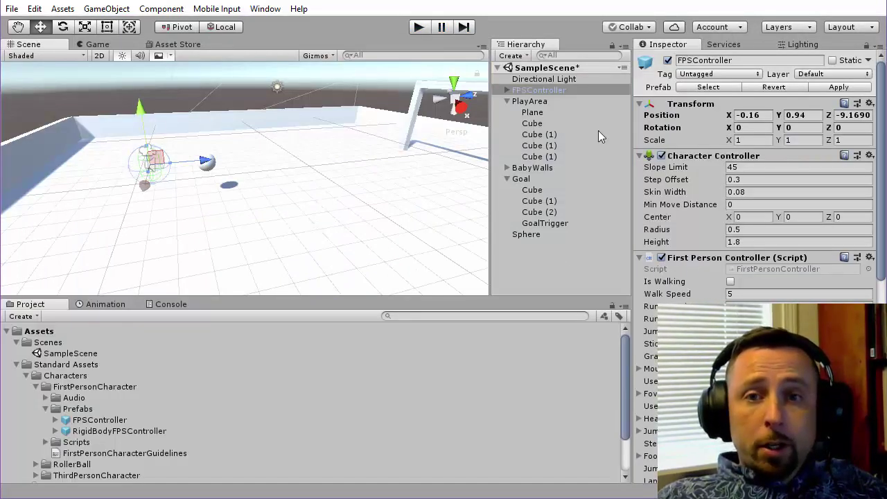
Rename the Sphere to SoccerBall
left_click(524, 234)
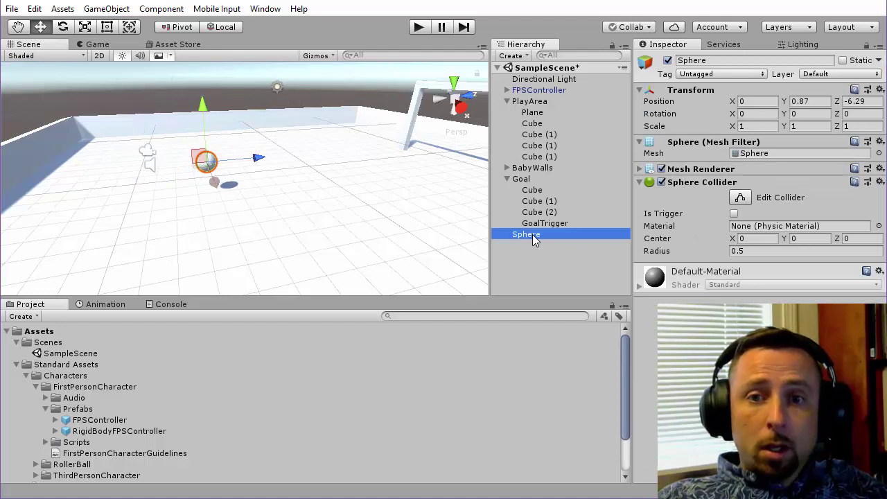
left_click(532, 234)
type("occerB")
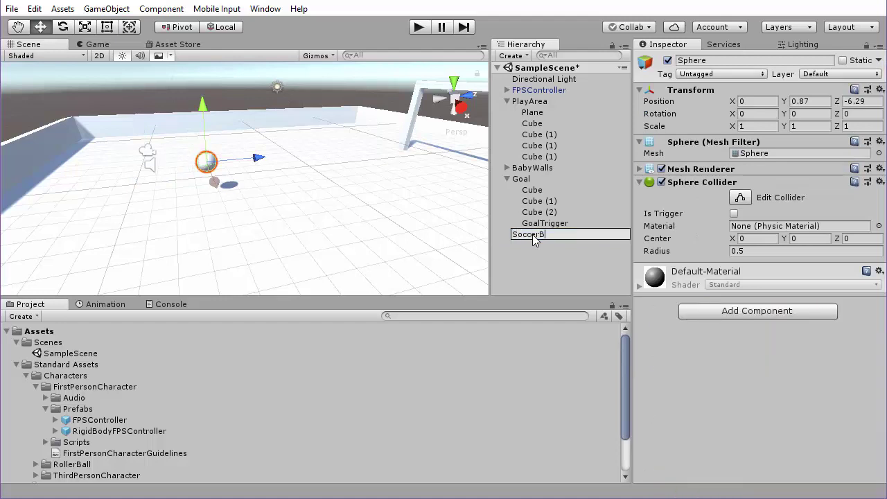
type("all")
key("Return")
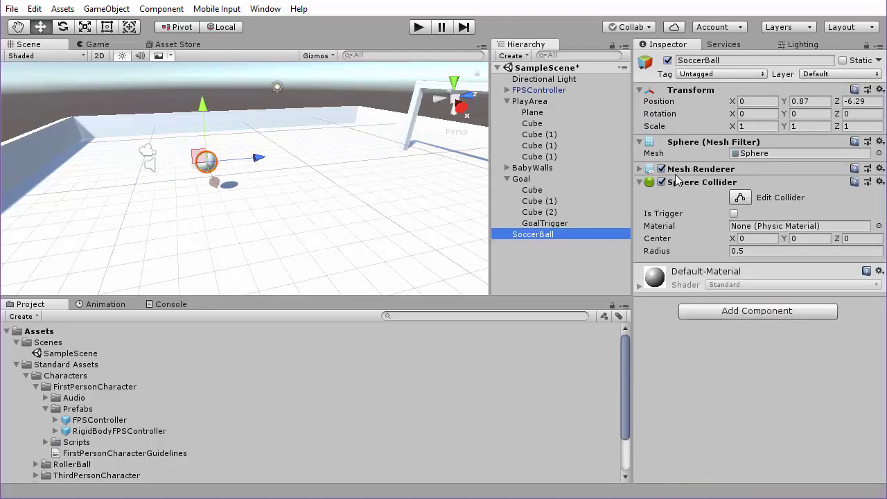
Add a Physics > Rigidbody component to the ball
left_click(750, 311)
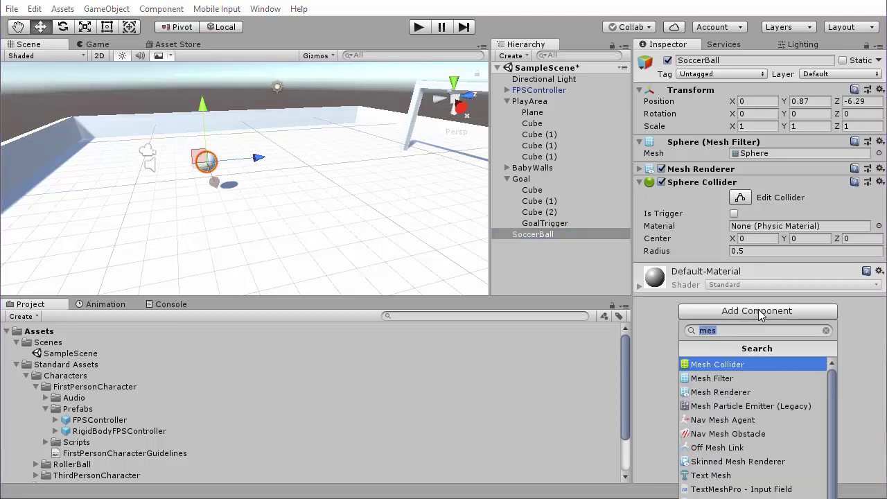
left_click(828, 331)
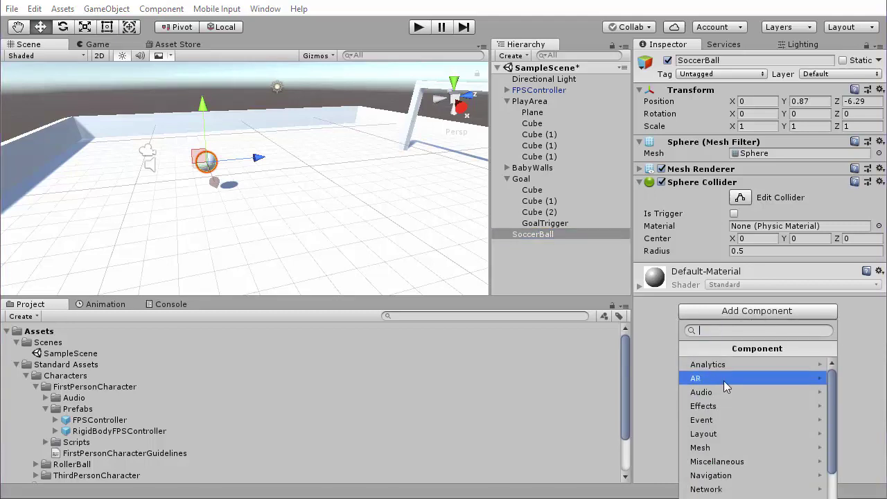
scroll(729, 483, "down", 1)
scroll(728, 478, "down", 1)
left_click(728, 474)
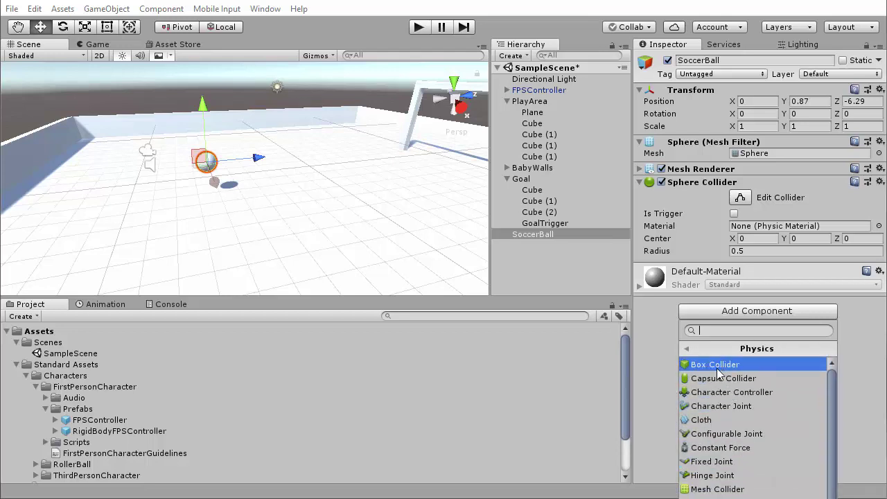
scroll(726, 434, "down", 1)
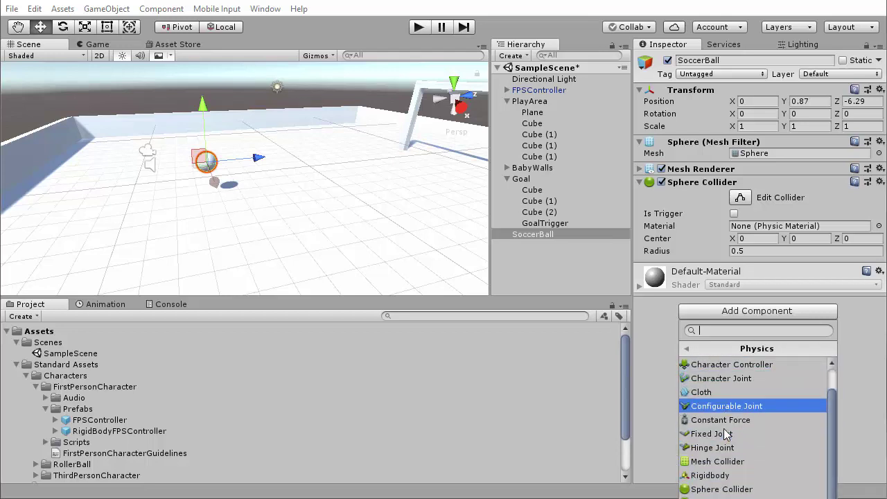
left_click(707, 475)
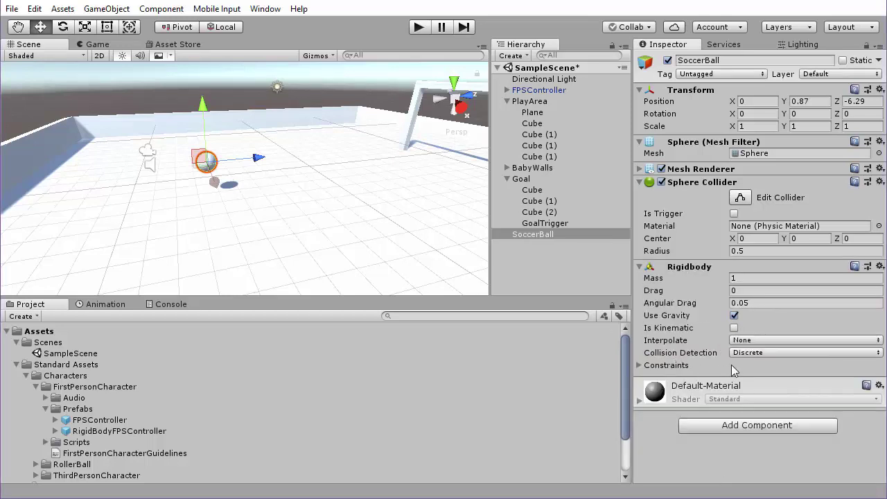
left_click(419, 27)
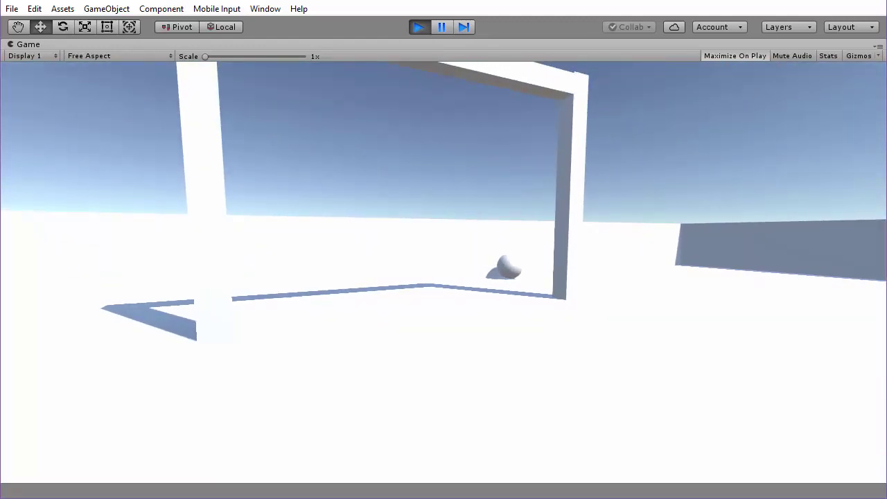
key("ctrl+p")
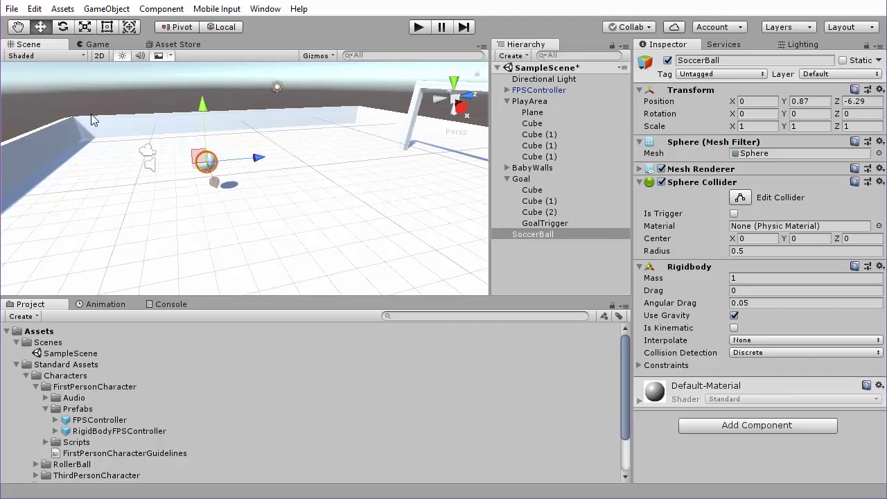
left_click(367, 250)
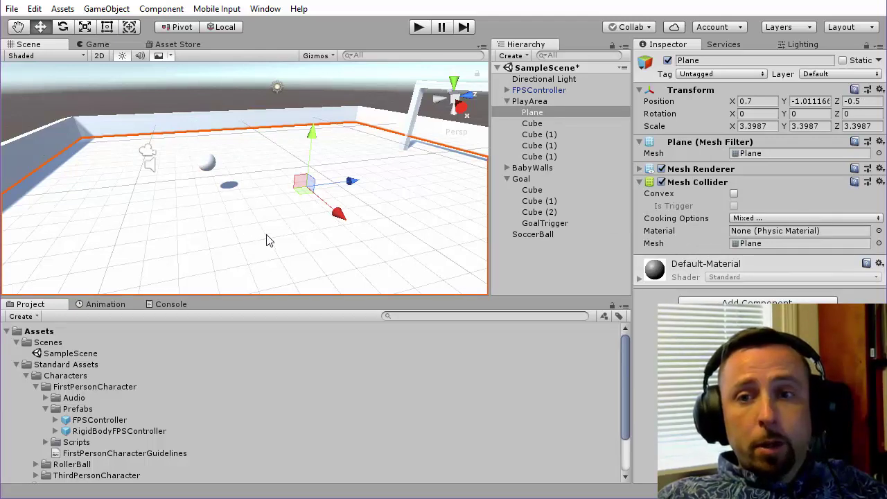
left_click(116, 121)
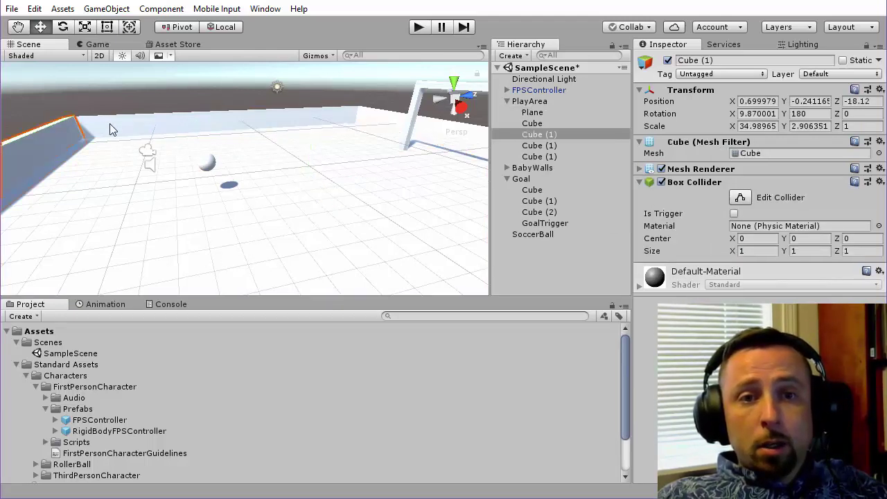
left_click(113, 129)
left_click(65, 133)
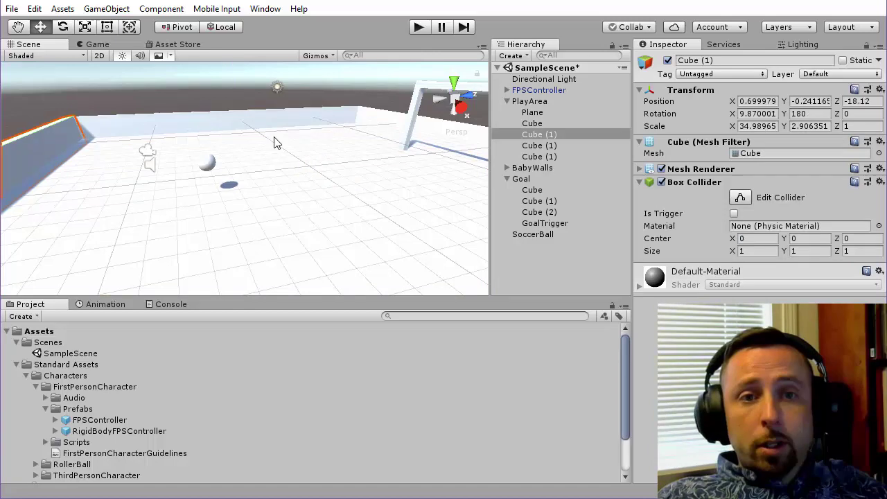
left_click(411, 131)
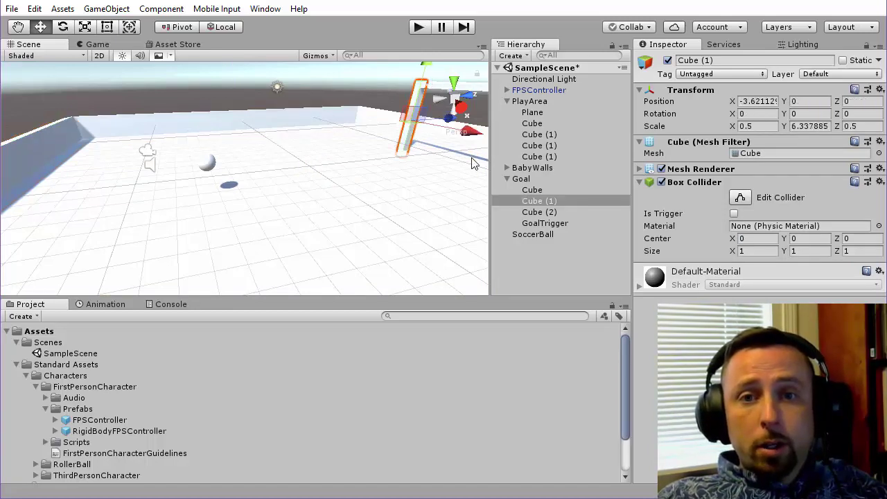
left_click_drag(316, 179, 363, 108, "alt")
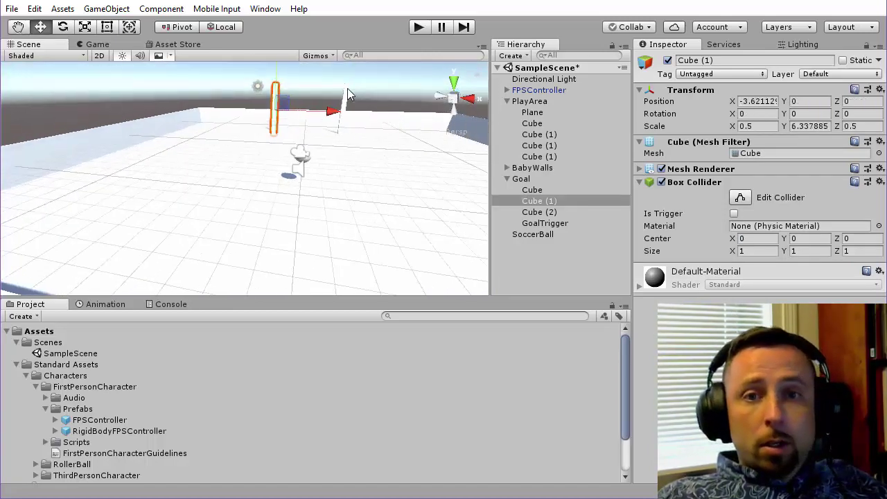
left_click(348, 88)
left_click(297, 129)
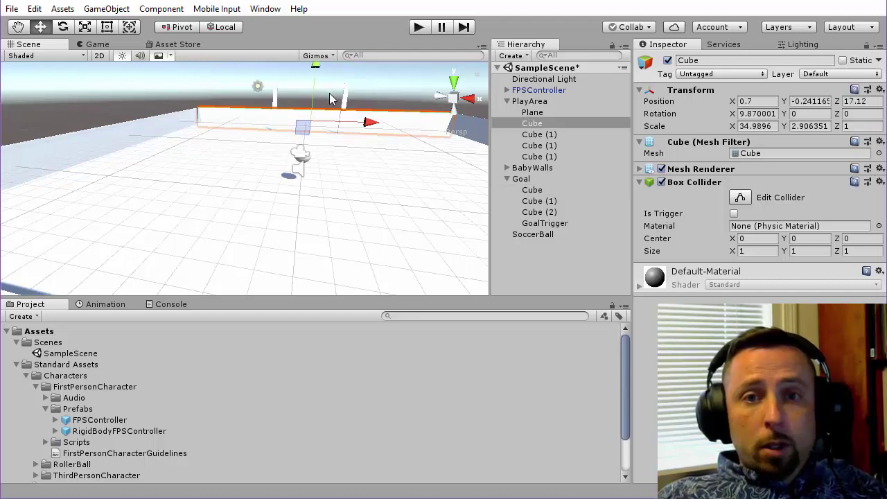
left_click(330, 92)
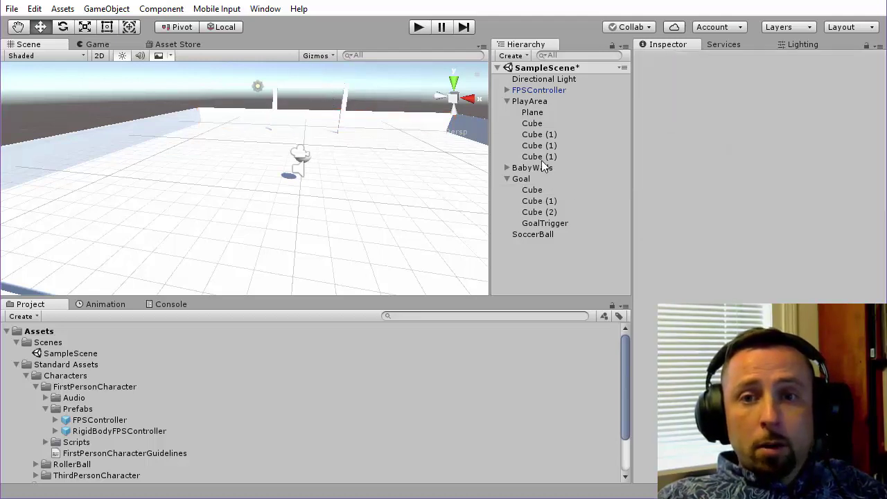
left_click(544, 223)
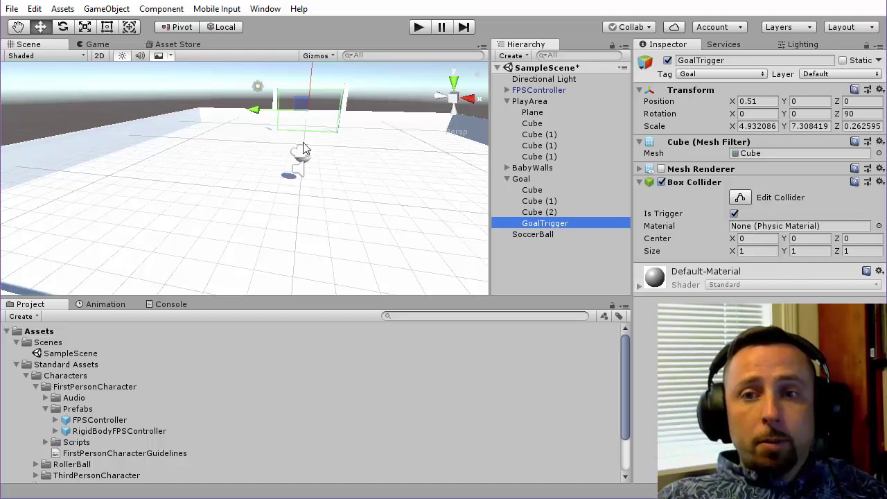
key("alt")
left_click_drag(366, 160, 592, 212, "alt")
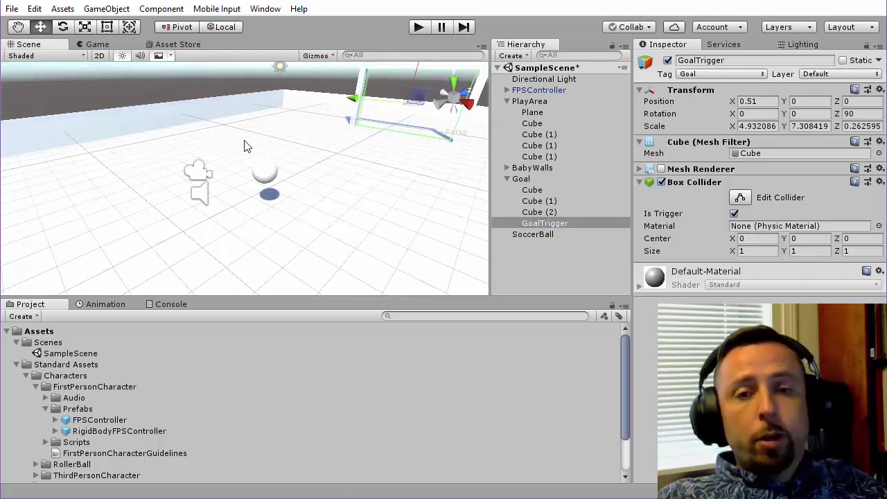
left_click(104, 104)
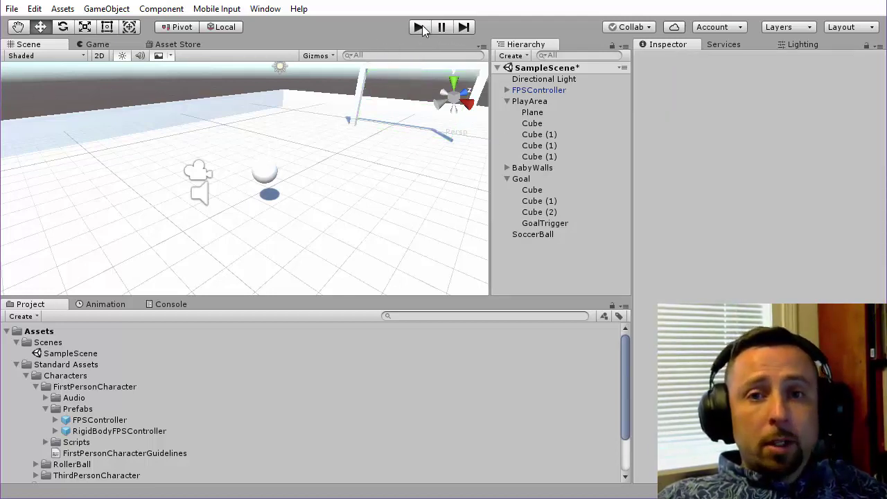
left_click(266, 172)
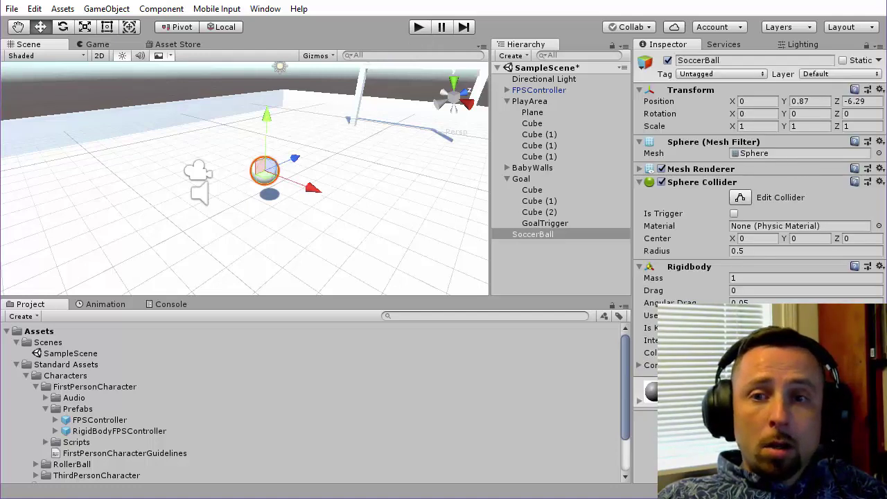
left_click_drag(471, 207, 107, 204, "alt")
left_click(115, 200)
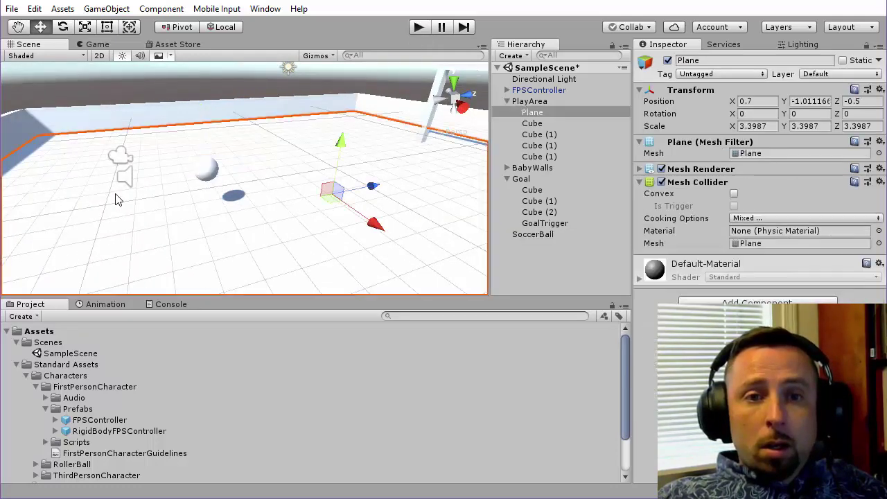
left_click(507, 90)
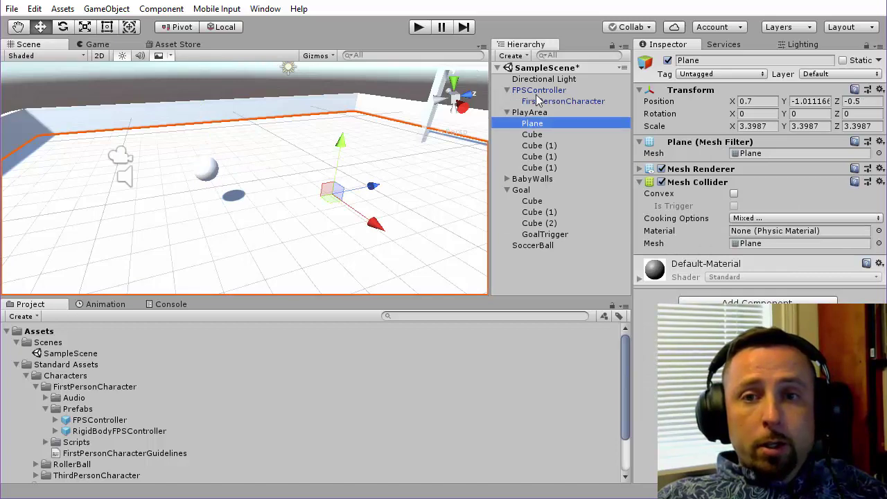
left_click(544, 91)
key("q")
key("f")
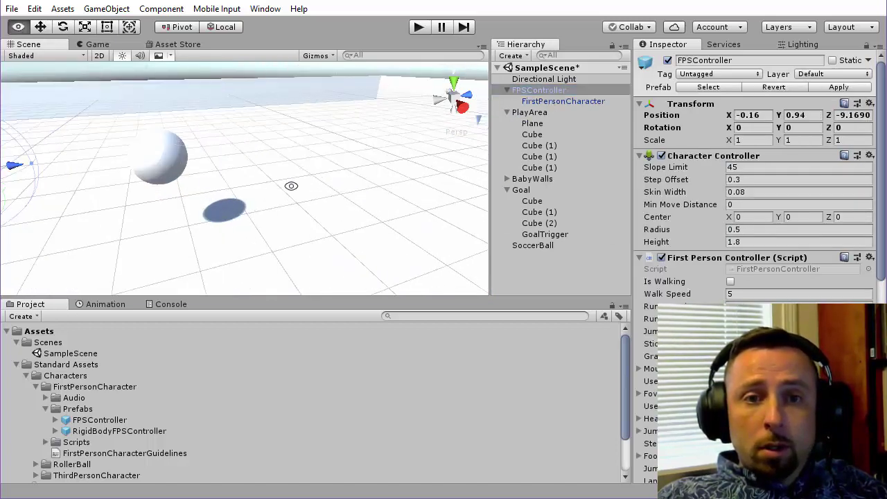
left_click_drag(182, 185, 147, 185)
key("w")
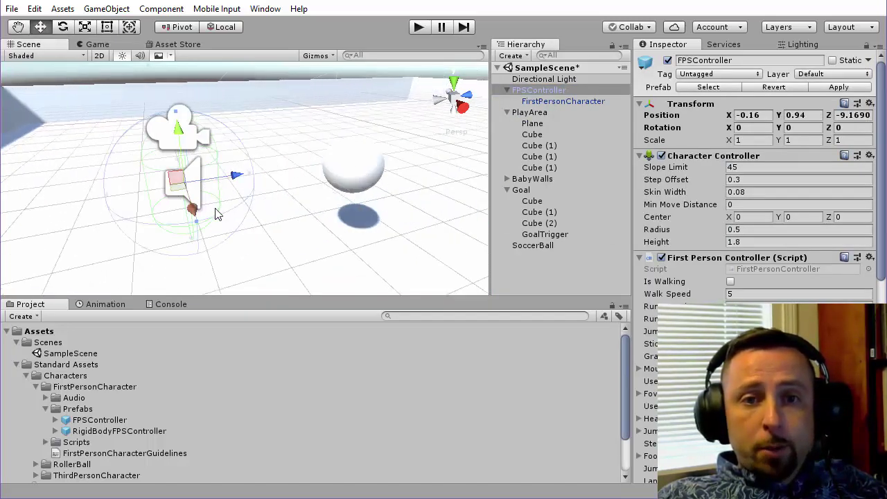
left_click(220, 216)
left_click(188, 181)
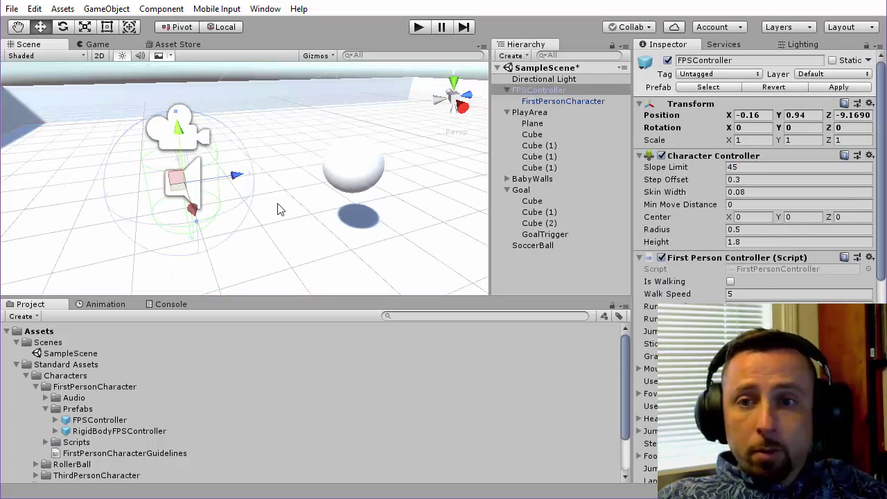
mouse_move(291, 192)
left_mouse_down("alt")
mouse_move(207, 178)
mouse_move(184, 199)
left_mouse_up("alt")
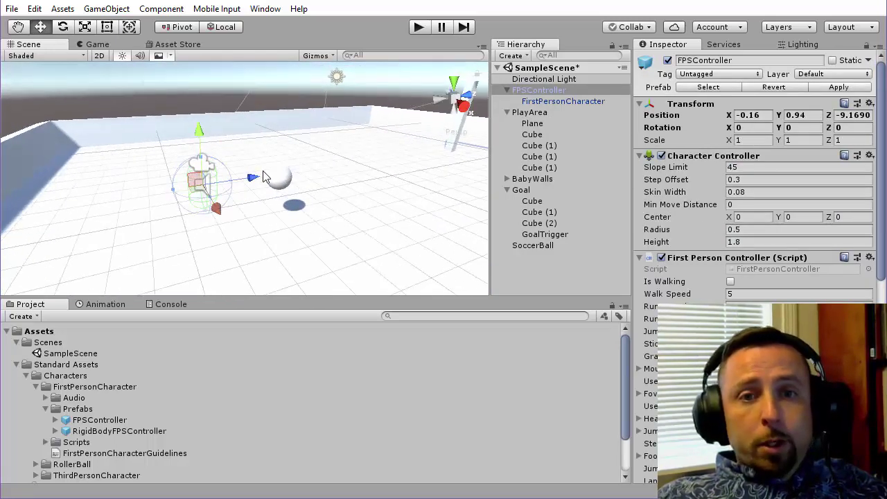
mouse_move(285, 202)
left_mouse_down("alt")
mouse_move(226, 200)
mouse_move(238, 196)
mouse_move(242, 215)
left_mouse_up("alt")
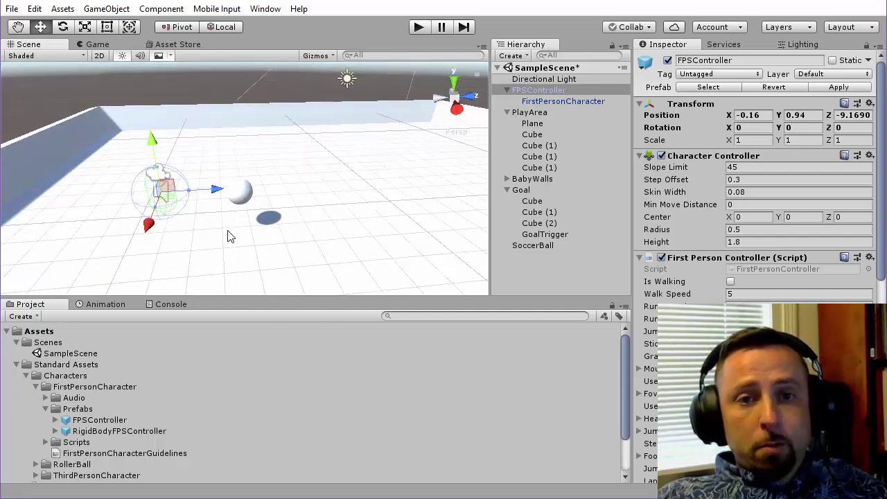
left_click(10, 108)
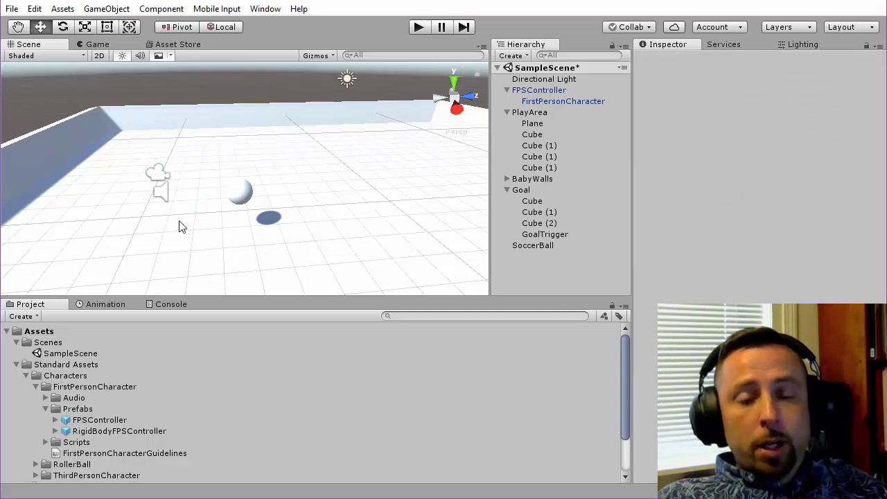
left_click_drag(194, 177, 249, 197, "alt")
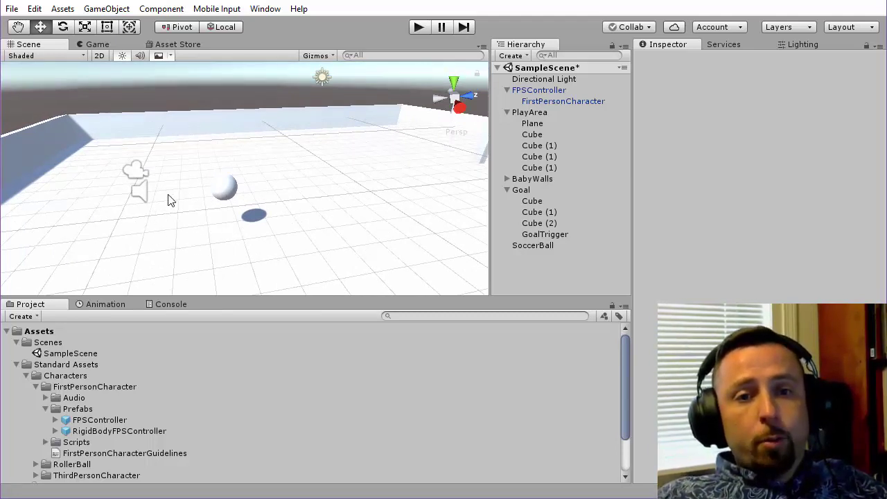
mouse_move(188, 230)
right_mouse_down()
mouse_move(335, 208)
mouse_move(394, 80)
right_mouse_up()
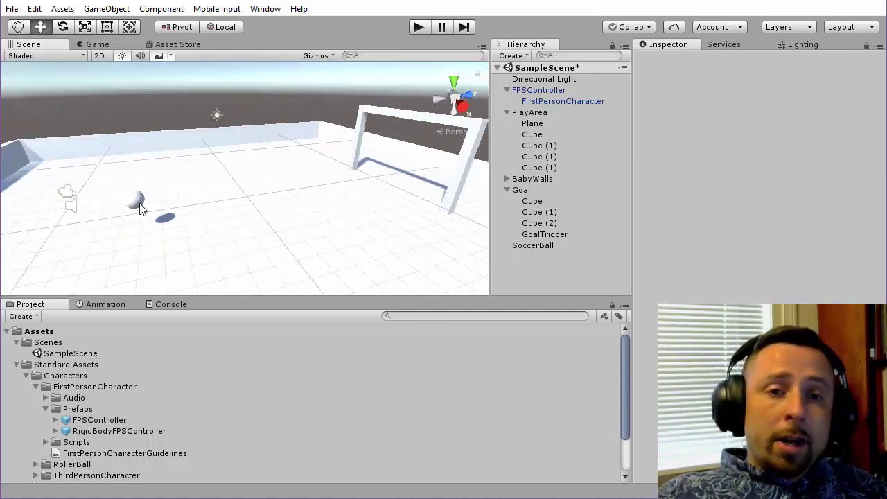
left_click(139, 205)
right_click_drag(139, 205, 167, 213)
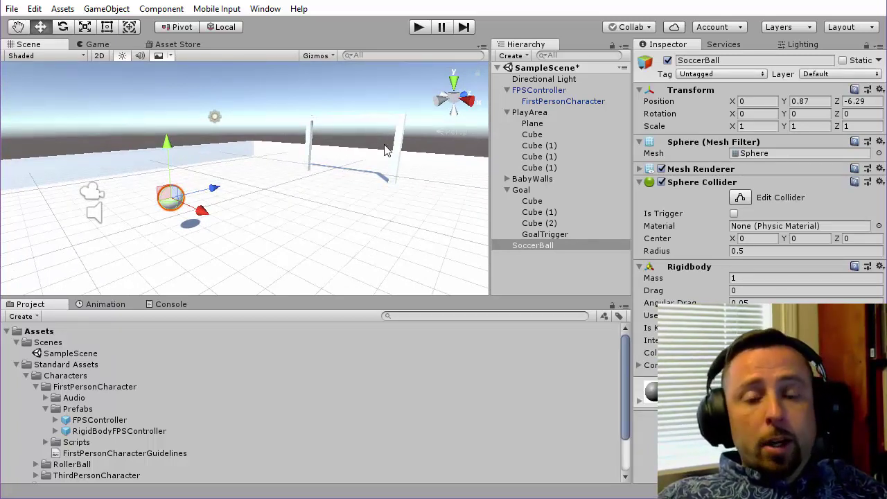
Attach a new script component named SoccerBall to the SoccerBall object
left_click(480, 169)
left_click(170, 198)
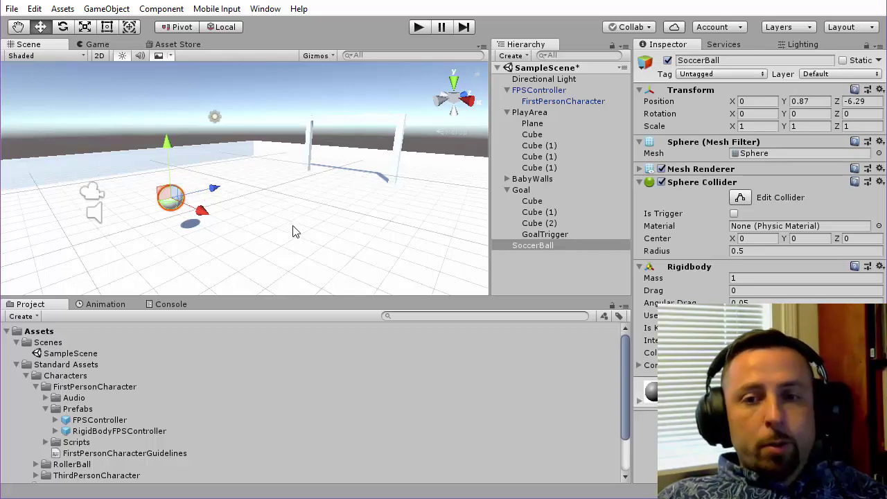
right_click_drag(330, 212, 286, 223, "alt")
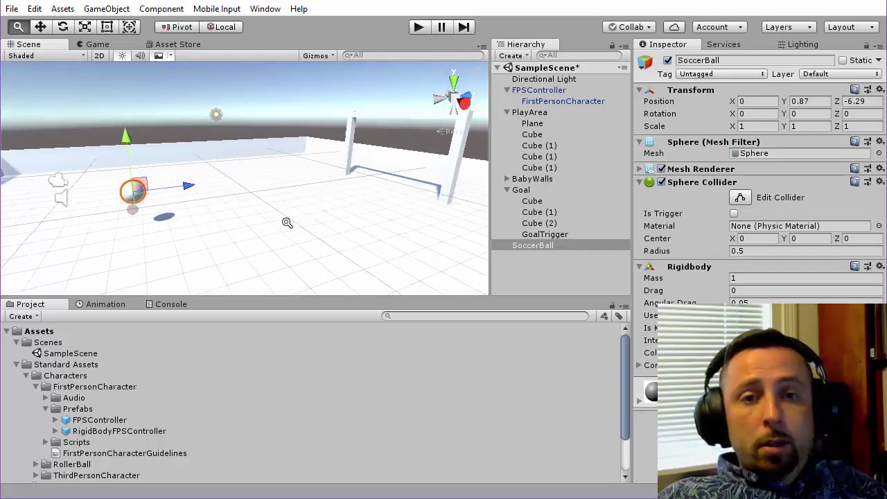
left_click_drag(287, 222, 385, 207, "alt")
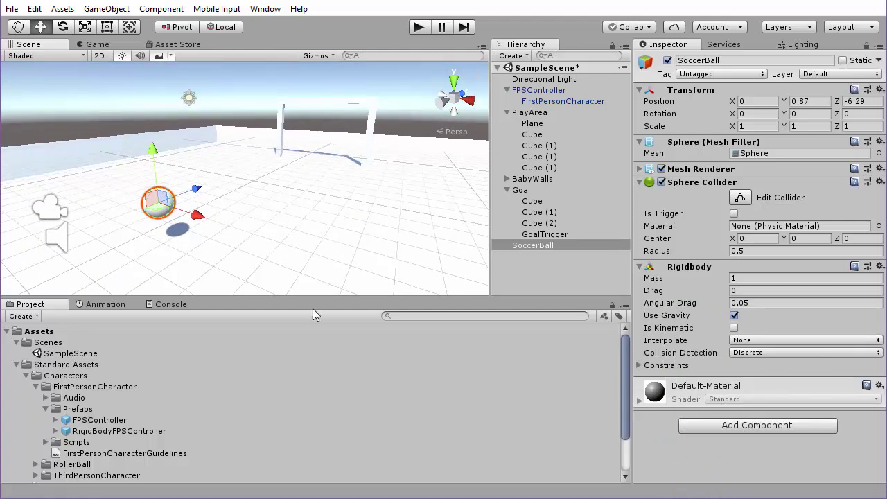
left_click(745, 427)
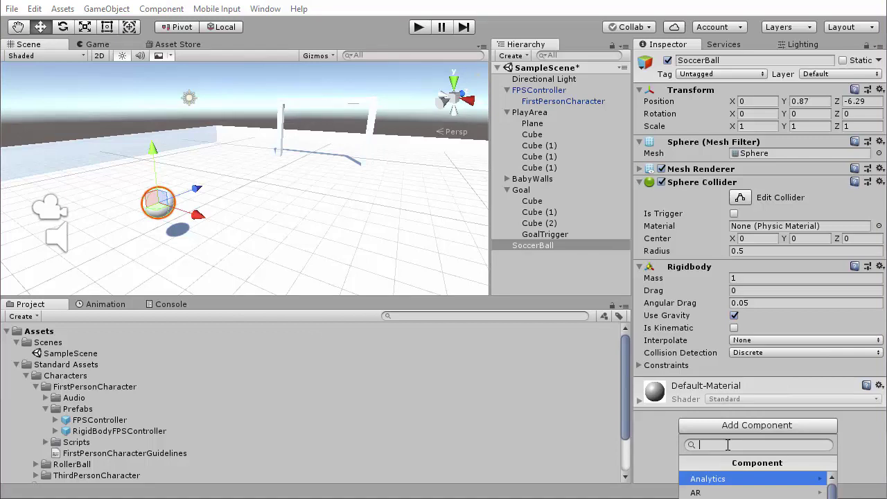
type("scrip")
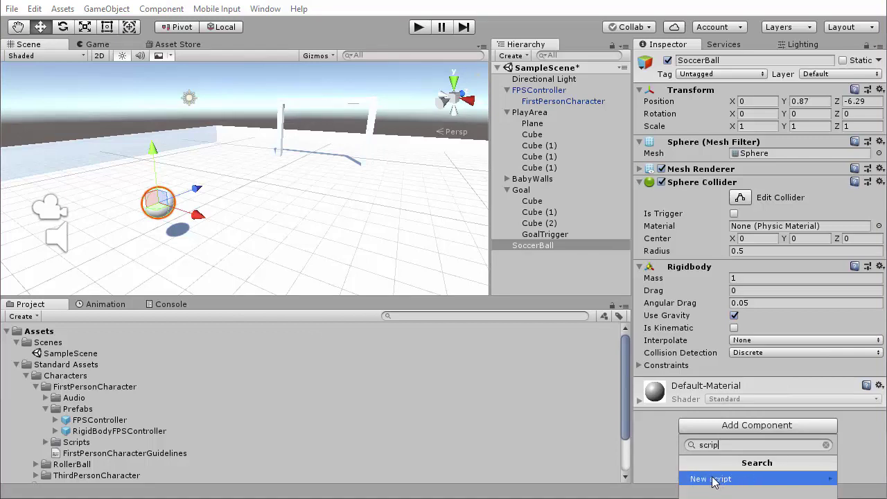
left_click(713, 480)
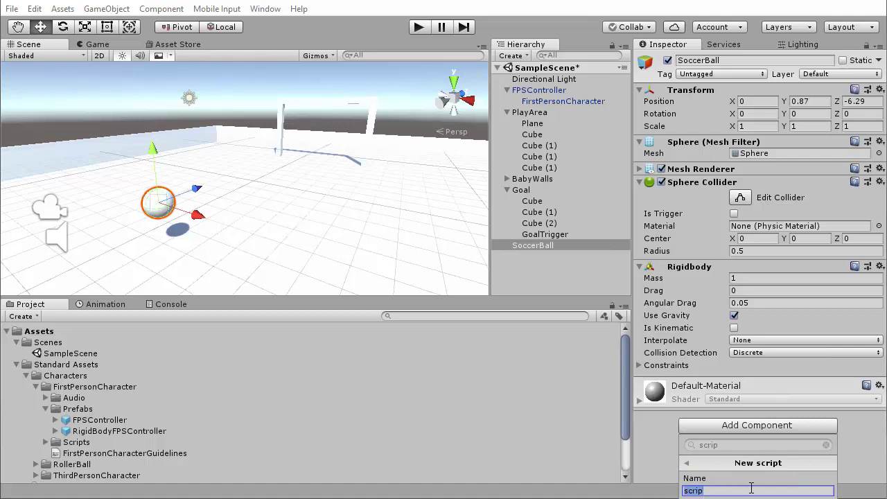
type("SoccerBall")
key("Return")
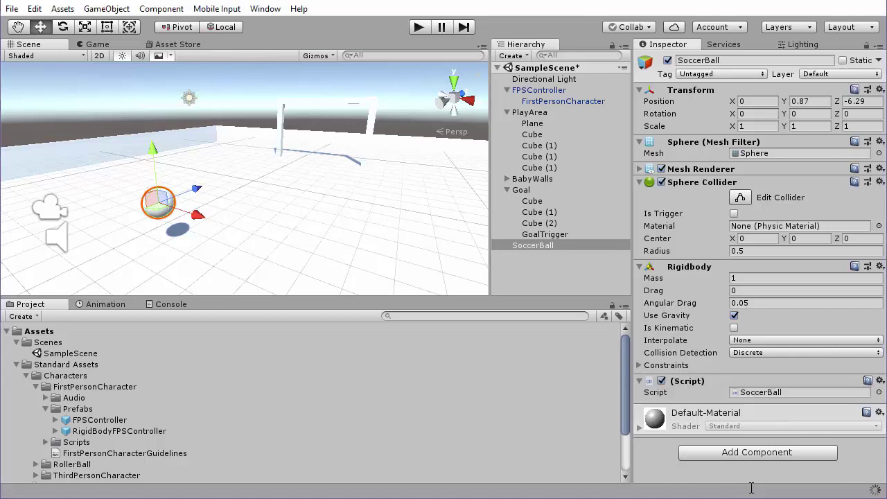
Select the SoccerBall script asset in the Project window to preview its code
left_click(762, 392)
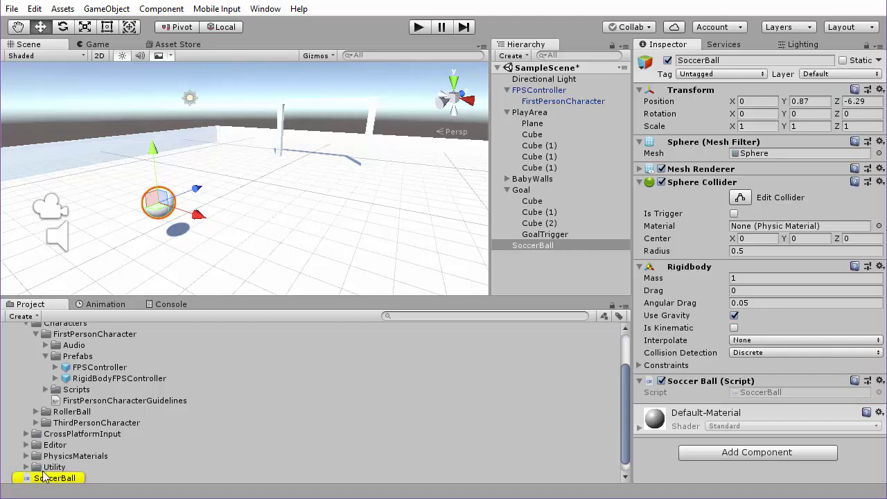
scroll(50, 470, "down", 1)
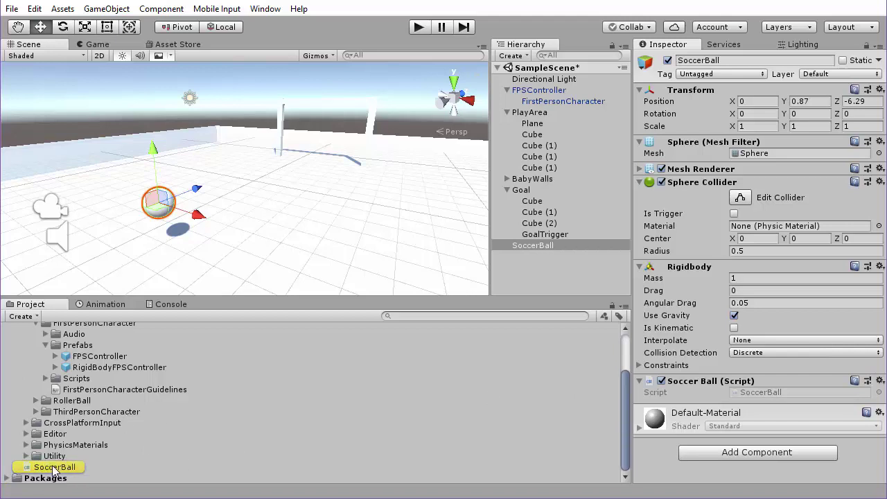
left_click(63, 467)
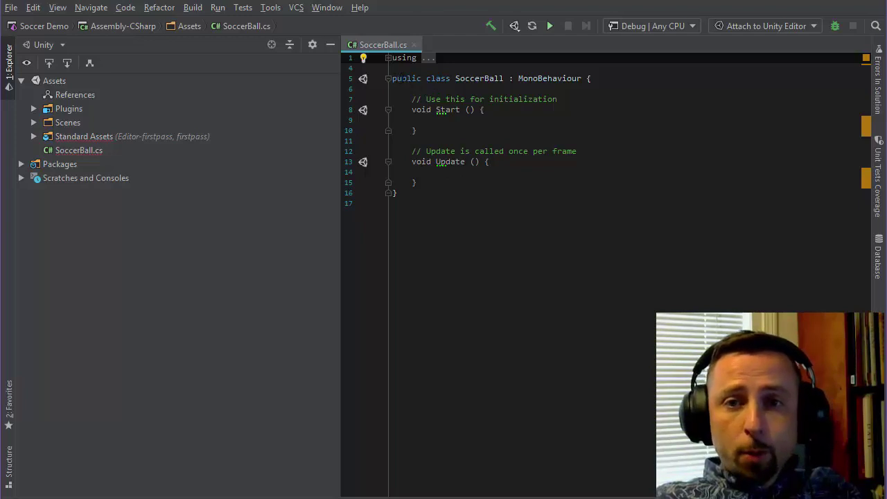
Highlight the SoccerBall class name and its MonoBehaviour base class in SoccerBall.cs
double_click(501, 79)
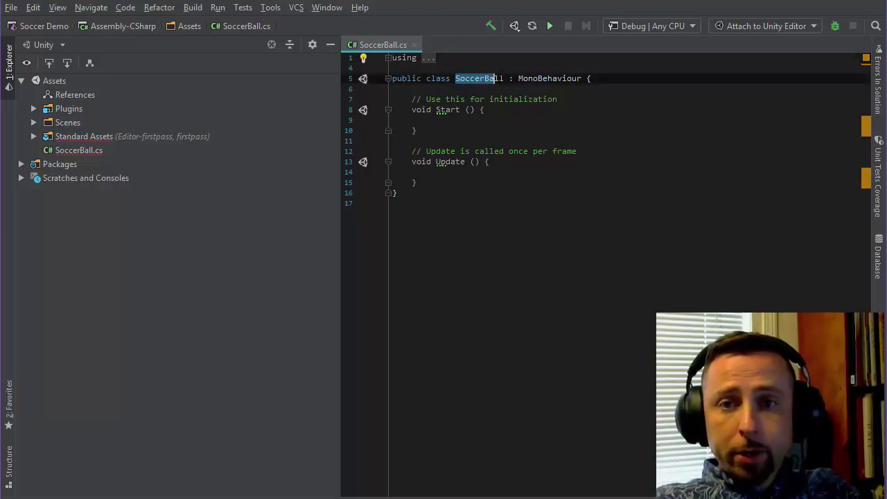
left_click(450, 242)
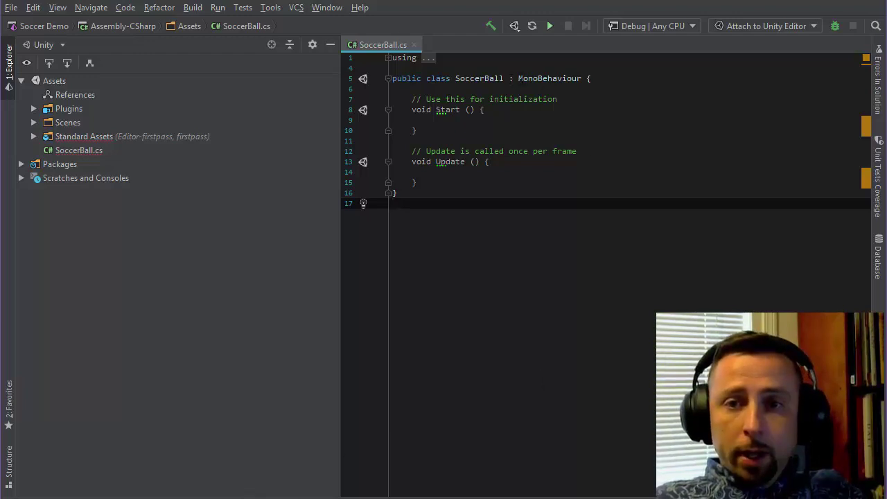
left_click_drag(518, 78, 579, 78)
left_click(485, 236)
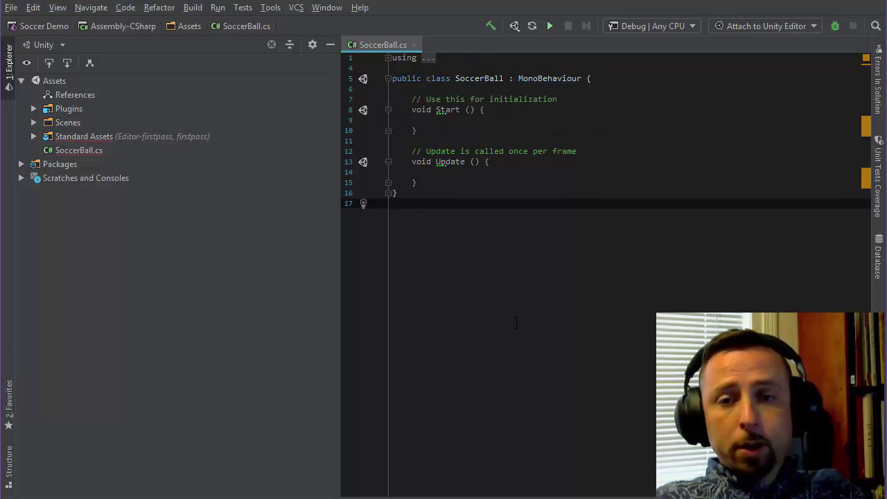
left_click(537, 78)
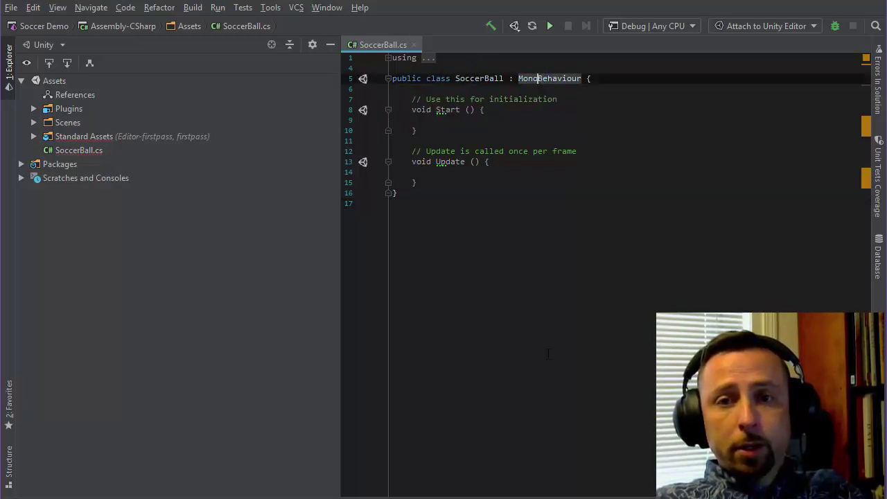
left_click(505, 328)
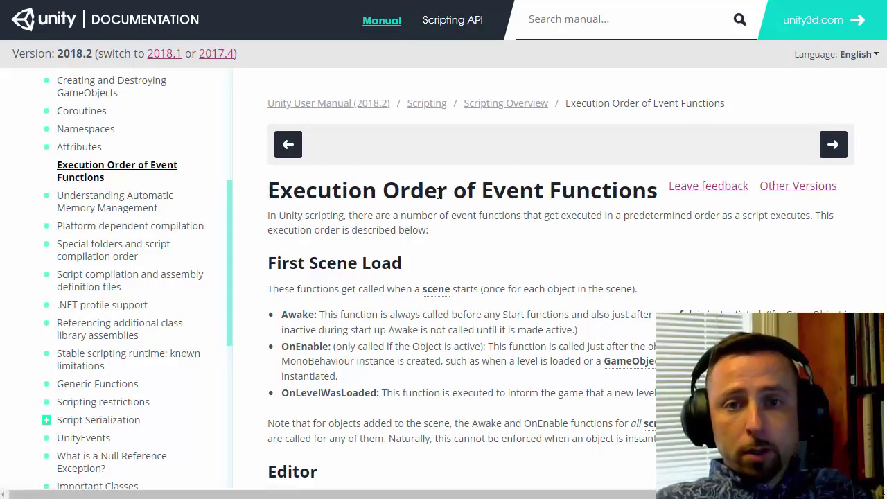
Scroll the Execution Order manual page to study the Script Lifecycle Flowchart
scroll(554, 323, "down", 1)
scroll(554, 322, "down", 3)
scroll(555, 322, "down", 5)
scroll(558, 323, "down", 3)
scroll(589, 305, "down", 4)
scroll(629, 291, "down", 5)
scroll(629, 291, "down", 1)
scroll(629, 291, "down", 1)
scroll(589, 277, "up", 1)
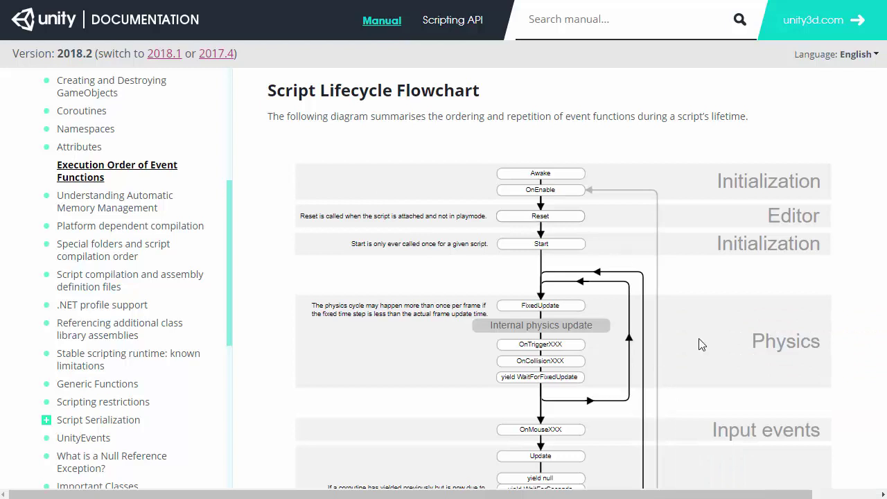
scroll(607, 172, "down", 2)
scroll(589, 216, "up", 1)
scroll(579, 163, "up", 1)
scroll(575, 322, "down", 2)
scroll(624, 243, "up", 1)
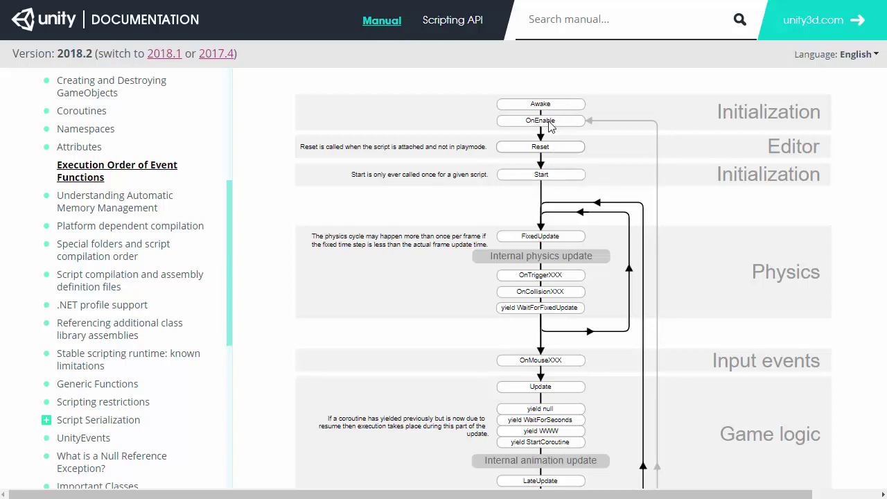
scroll(811, 253, "down", 1)
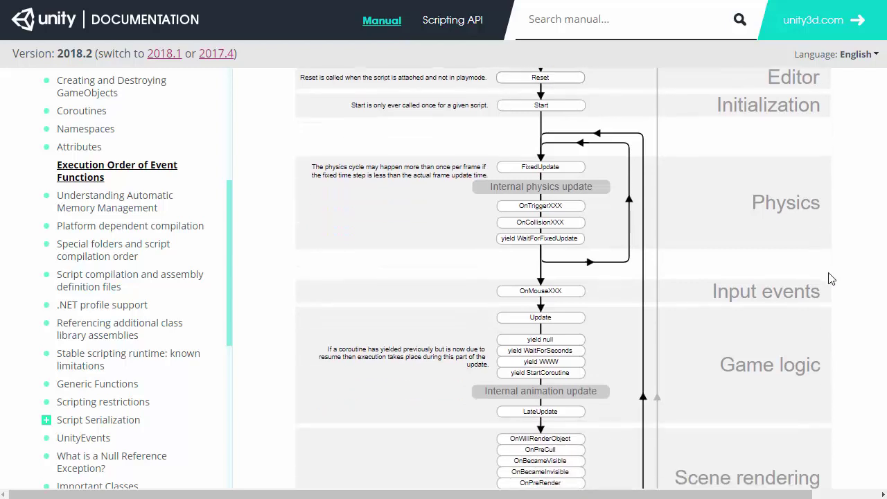
scroll(827, 278, "down", 2)
scroll(827, 277, "up", 2)
scroll(551, 244, "down", 1)
scroll(558, 207, "down", 1)
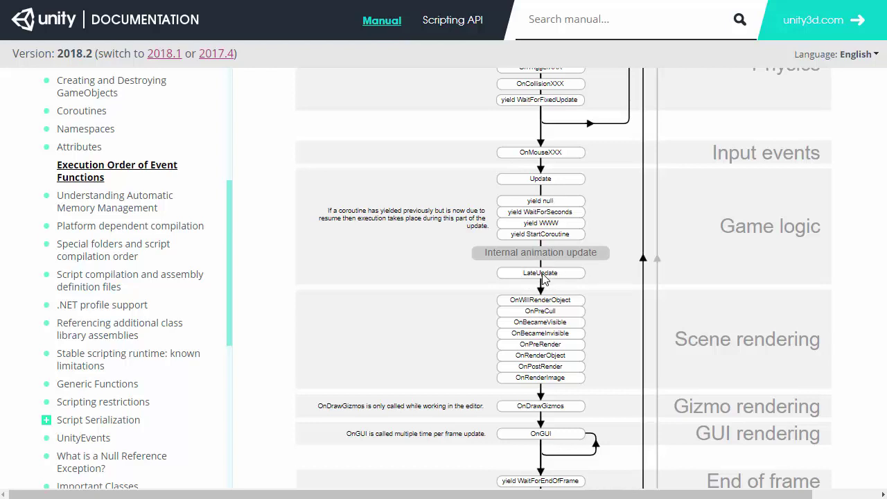
scroll(595, 277, "up", 1)
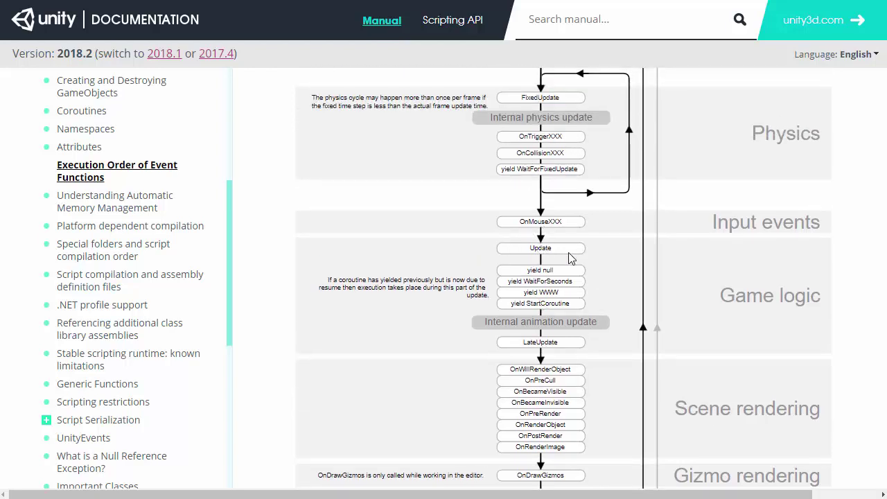
scroll(576, 256, "down", 2)
scroll(586, 257, "up", 1)
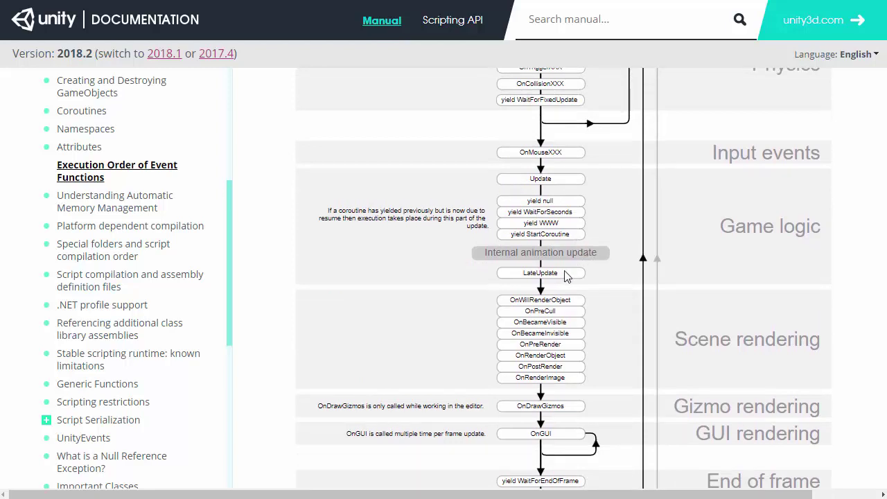
scroll(660, 353, "down", 1)
scroll(660, 354, "down", 1)
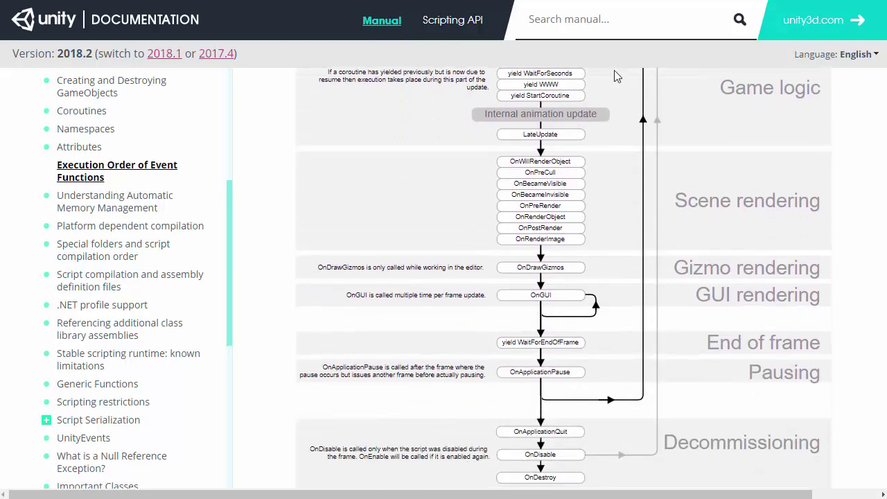
scroll(565, 259, "down", 2)
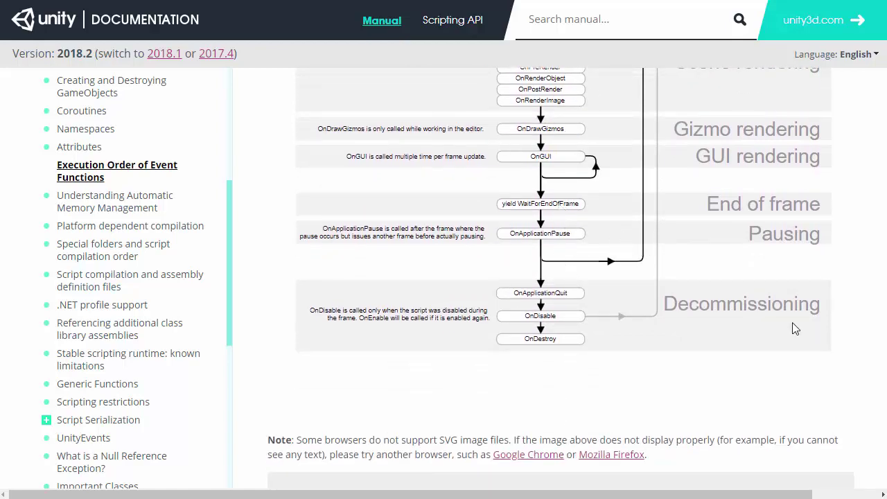
scroll(661, 330, "up", 4)
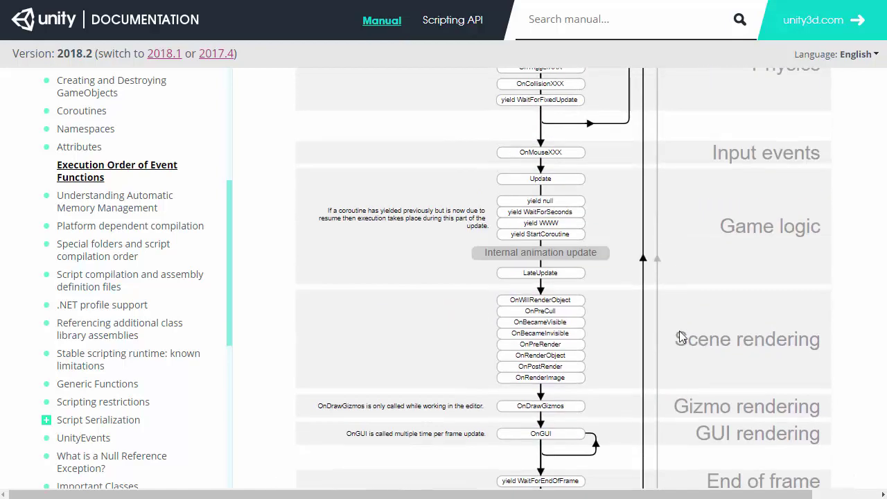
scroll(685, 338, "up", 4)
scroll(691, 317, "down", 1)
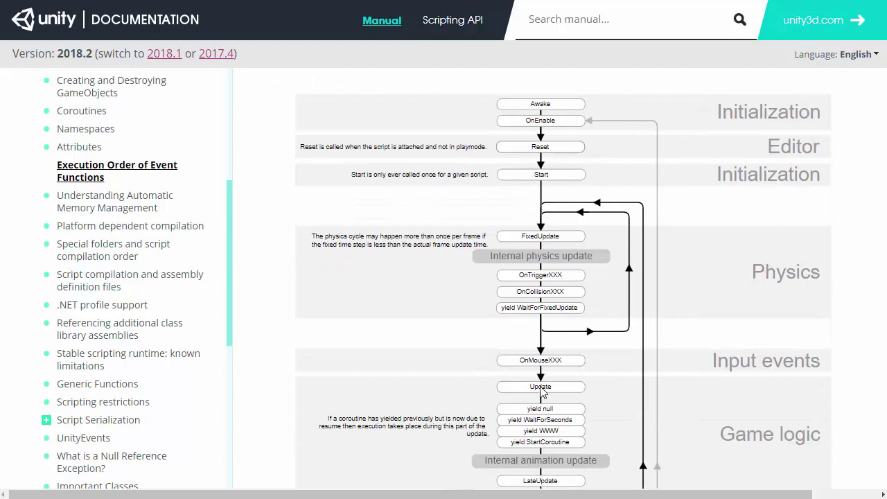
scroll(546, 185, "down", 1)
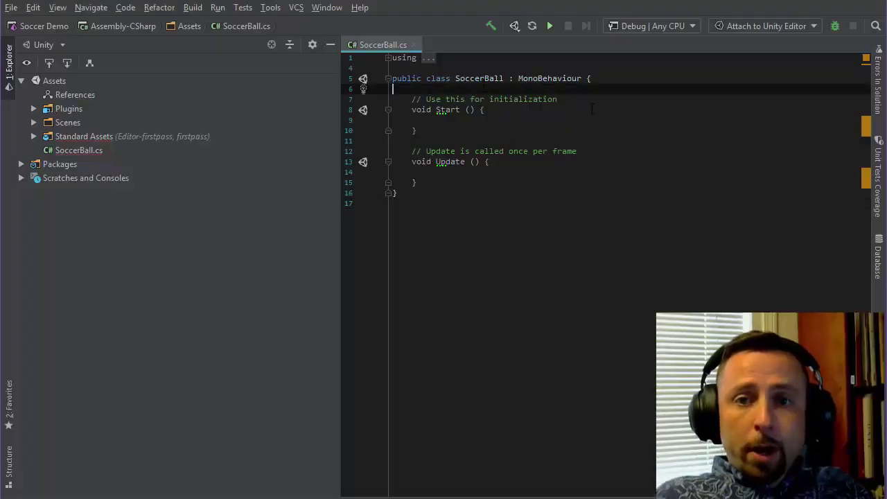
Delete the Start and Update methods and insert an OnTriggerEnter(Collider other) stub
key("Down")
key("shift+Down")
key("shift+Down")
key("shift+Down")
key("shift+Down")
key("shift+Down")
key("shift+Down")
key("shift+Down")
key("shift+Down")
key("shift+Down")
key("Delete")
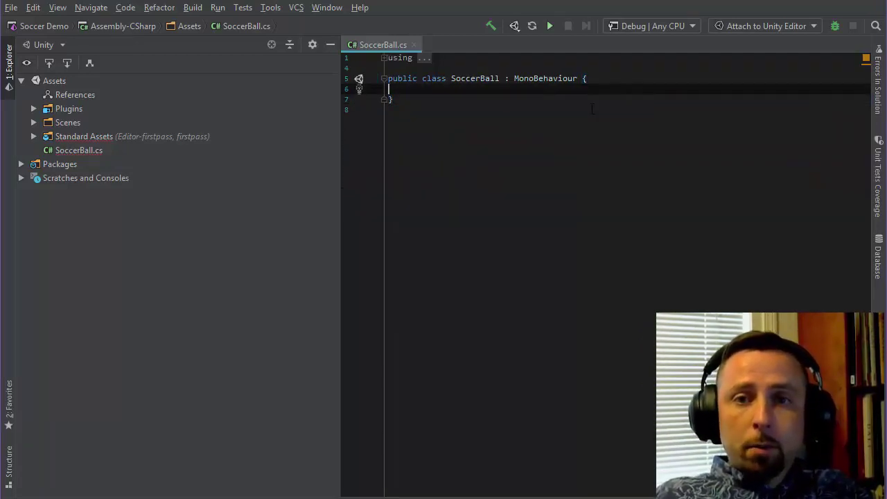
key("Return")
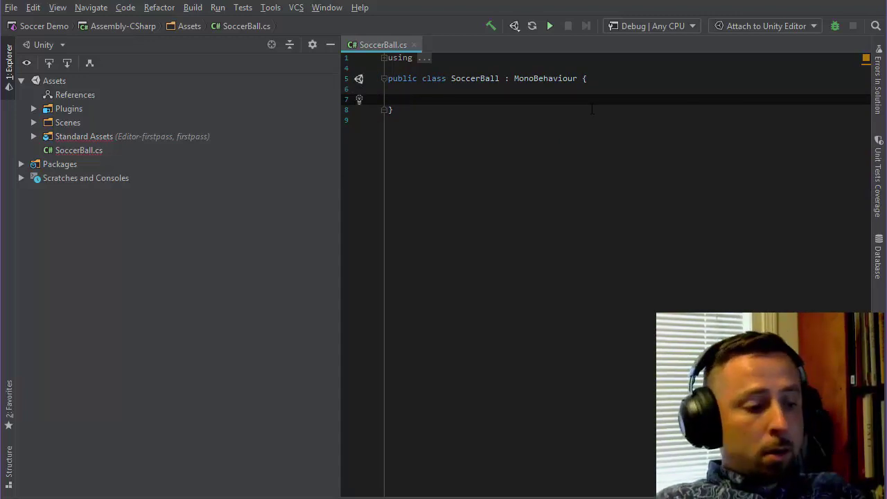
type("On")
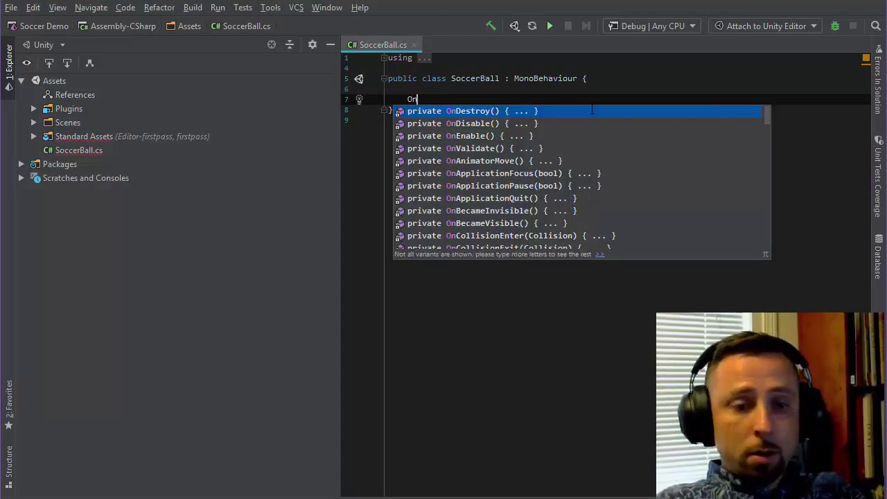
type("tri")
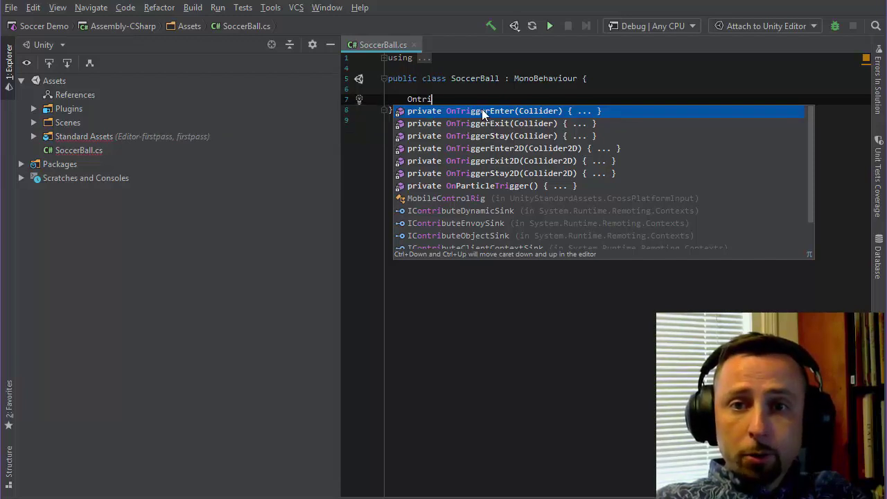
left_click(482, 108)
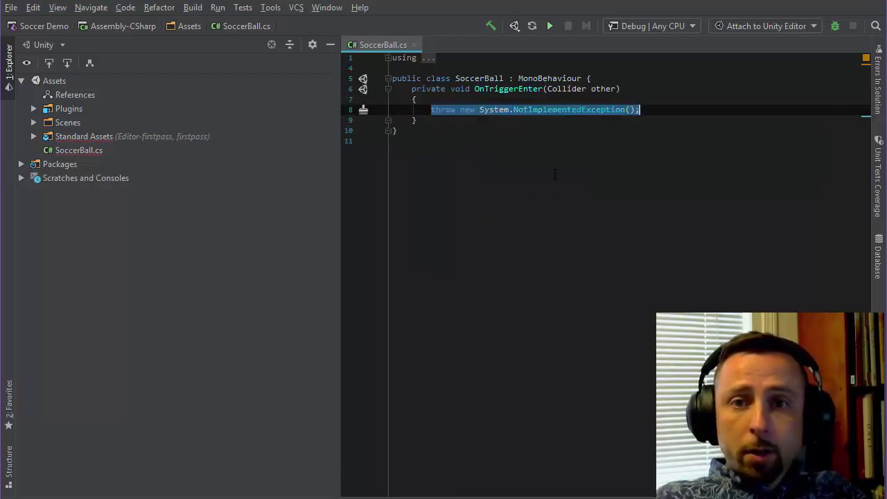
Add blank lines above and below the OnTriggerEnter method
left_click(621, 73)
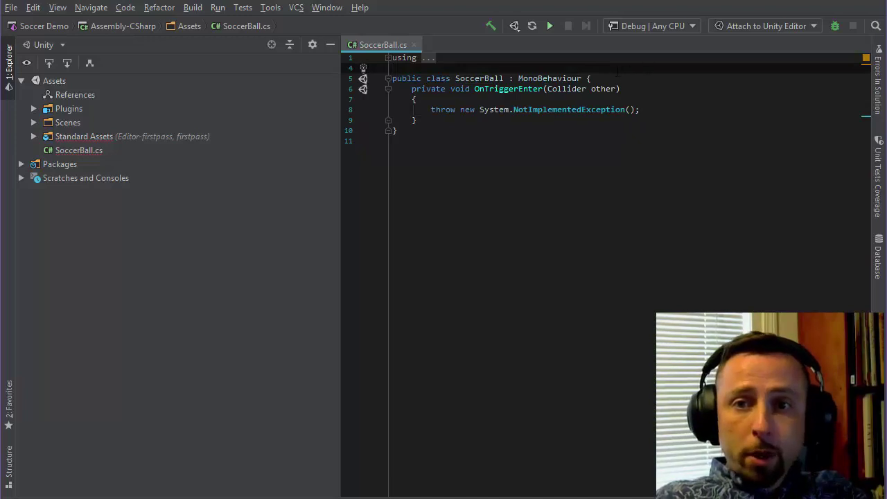
left_click(614, 76)
key("Return")
key("Down")
key("Down")
key("Down")
key("End")
key("Return")
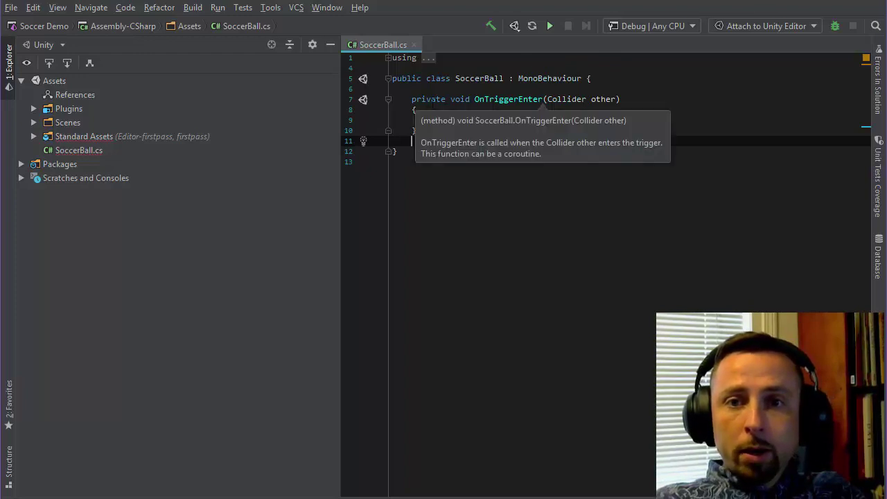
Highlight the method name, Collider type and other parameter, then delete the NotImplementedException line
key("Up")
key("Up")
key("Up")
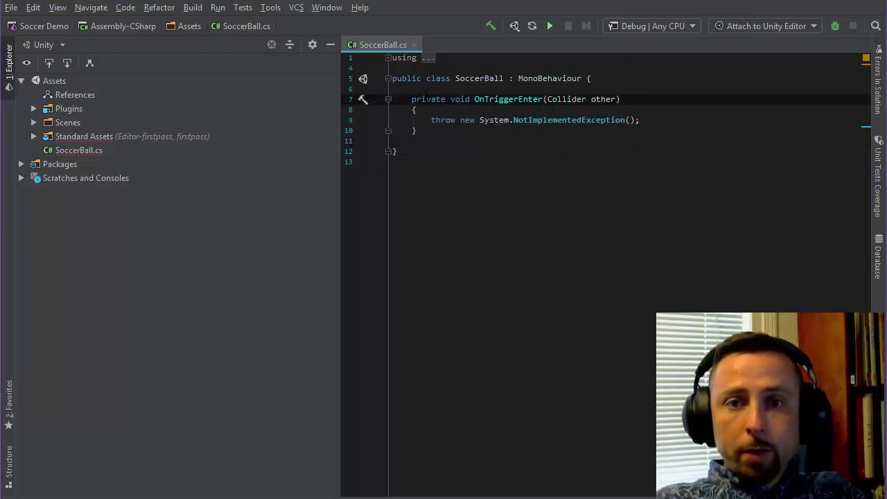
key("ctrl+Right")
key("ctrl+Left")
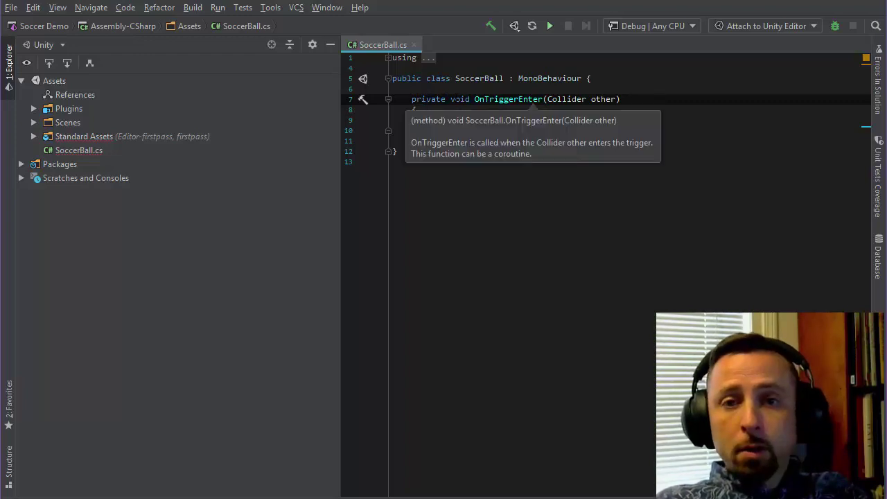
key("ctrl+Right")
key("ctrl+Right")
left_click(530, 153)
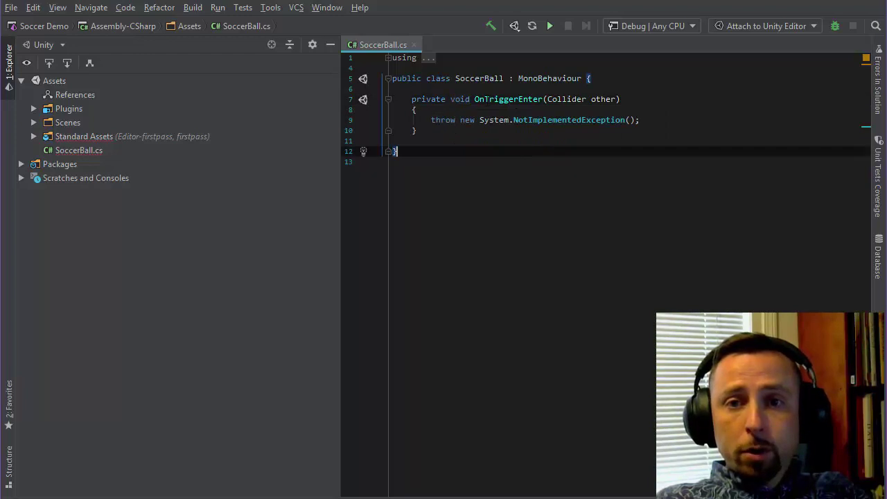
left_click_drag(473, 100, 544, 99)
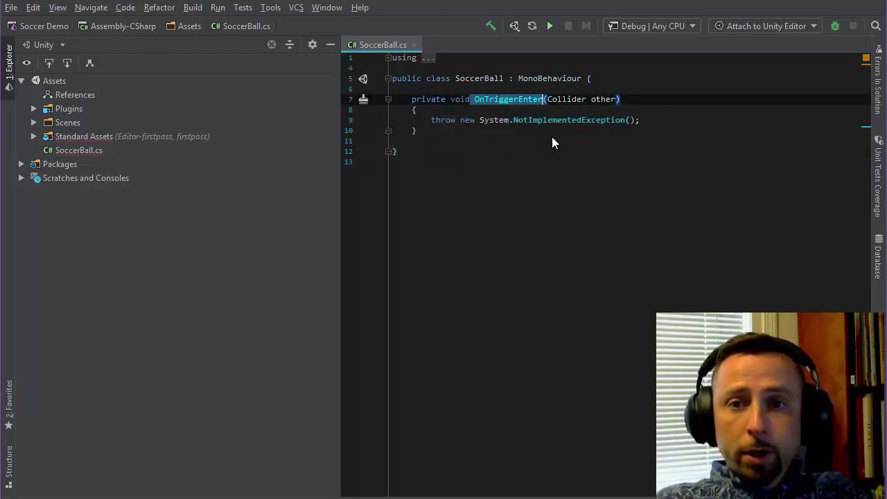
double_click(565, 99)
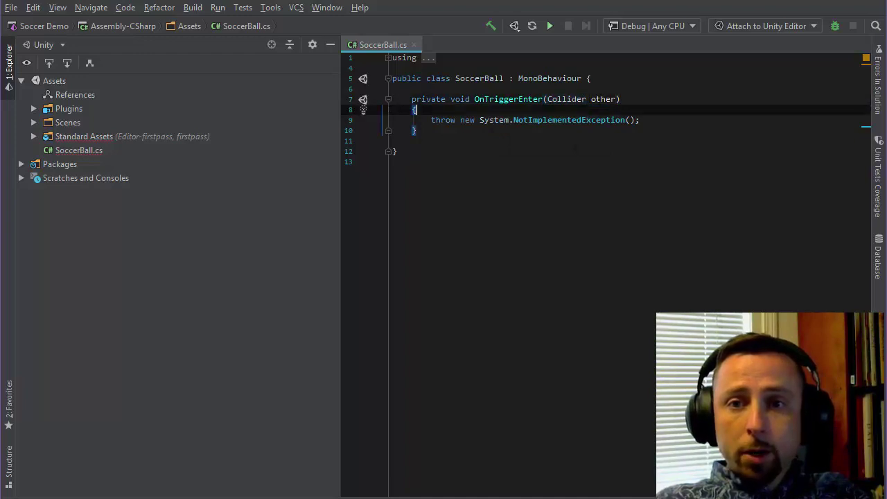
double_click(602, 100)
left_click(718, 248)
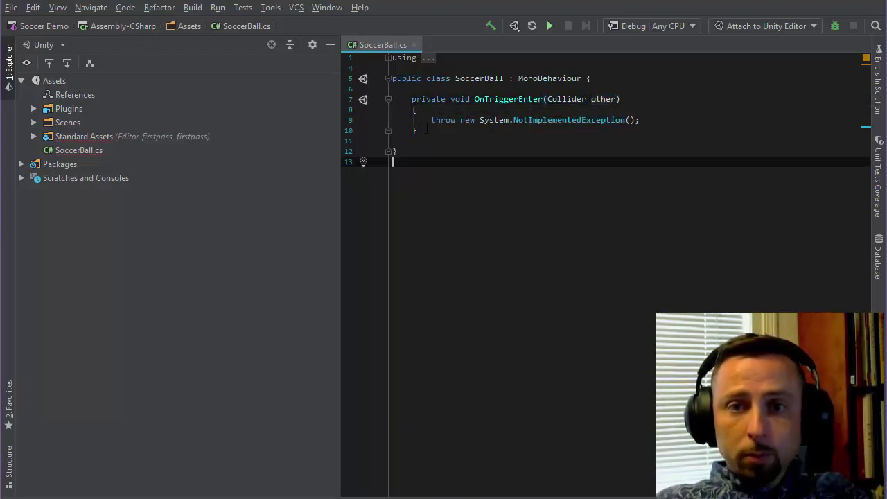
left_click_drag(431, 119, 642, 119)
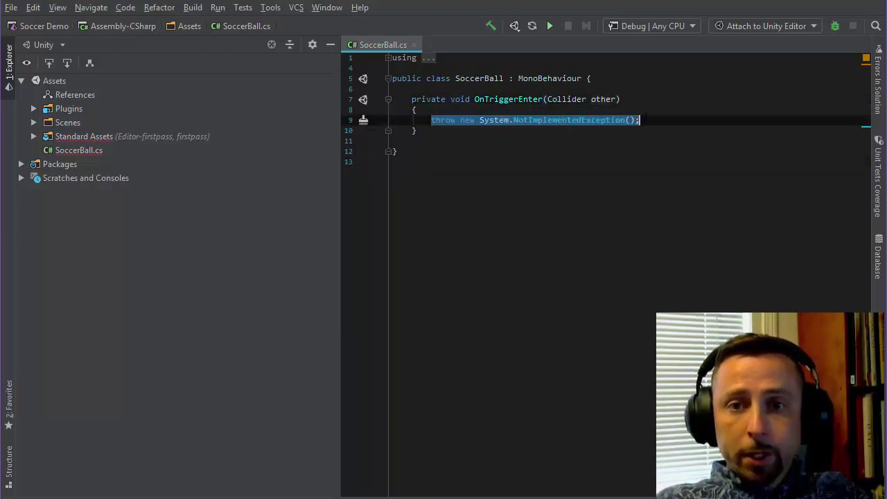
key("Delete")
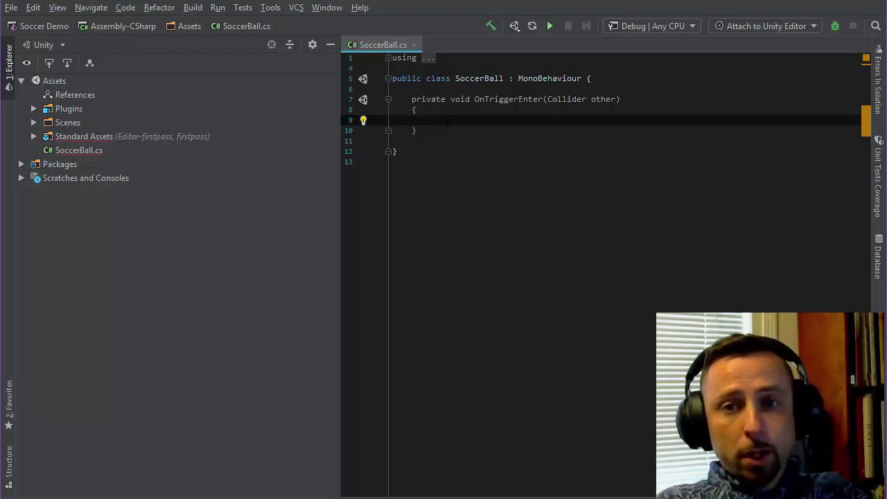
Write the condition if (other.gameObject.tag == "Goal") in OnTriggerEnter
type("if(")
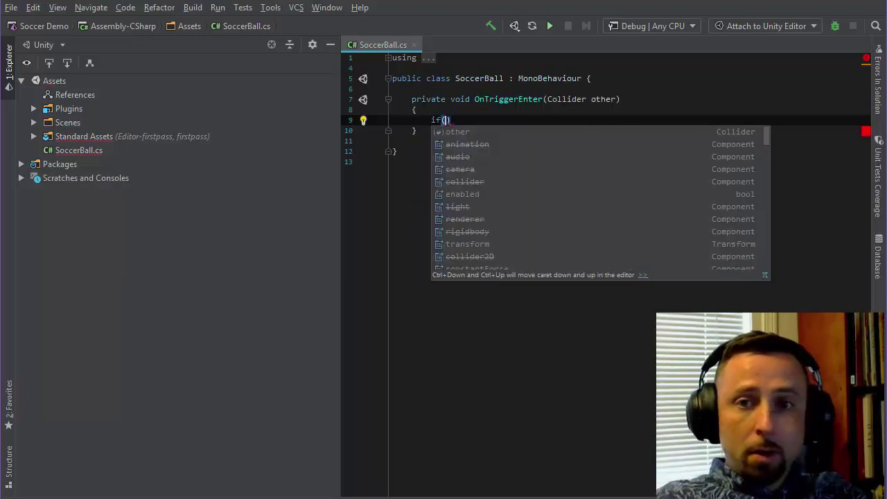
key("Escape")
type("o")
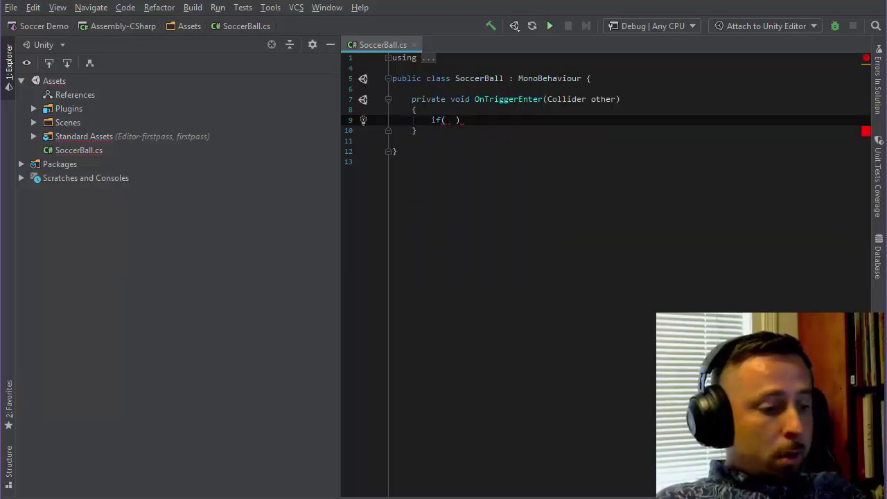
type("ther.ga")
key("Return")
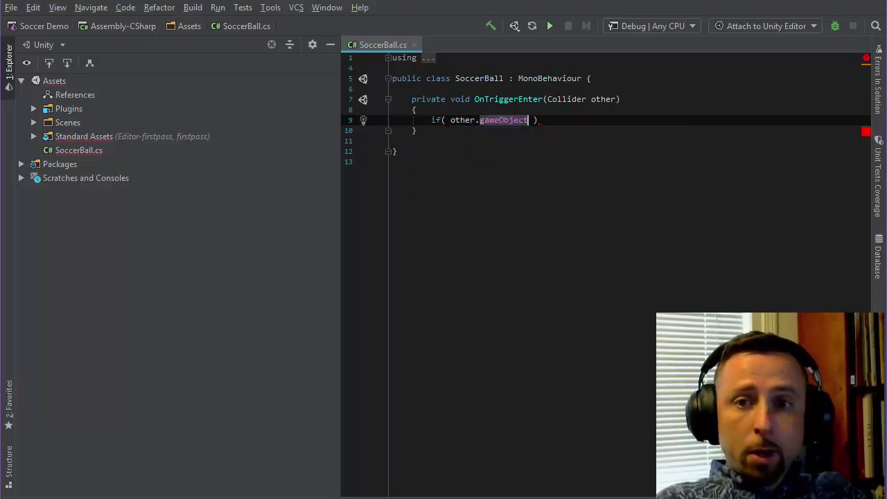
type(".tag")
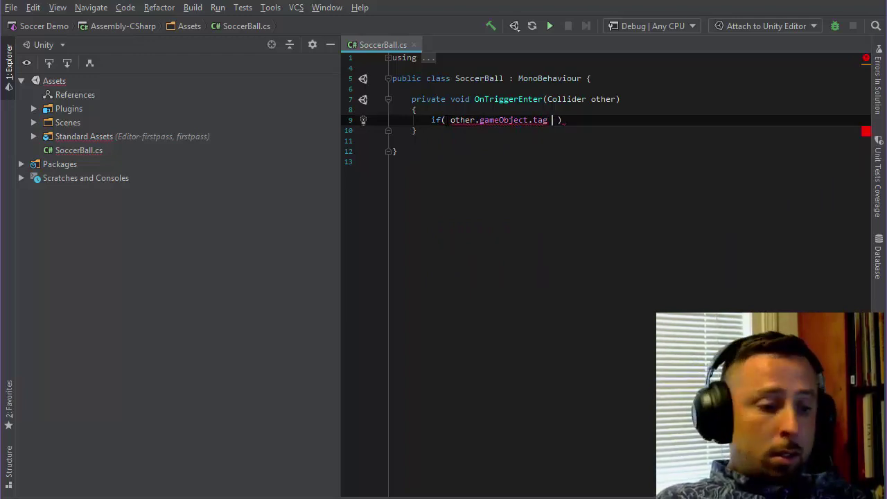
type(" == ")
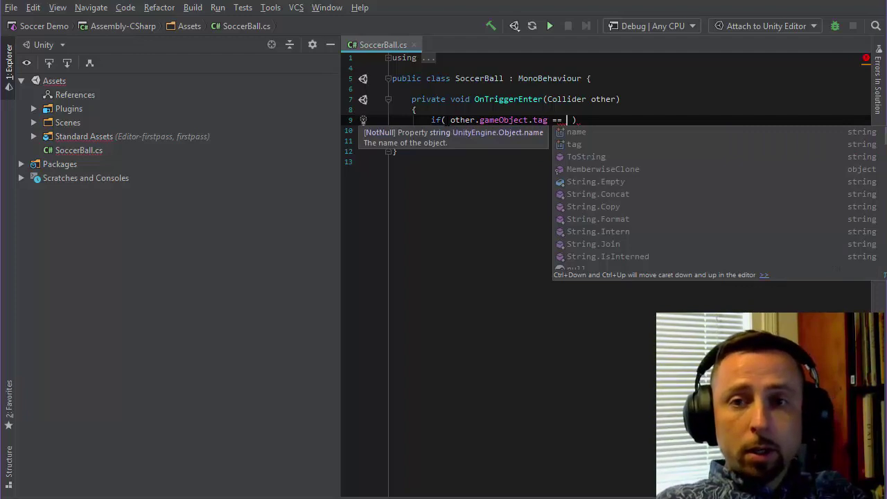
type("\"")
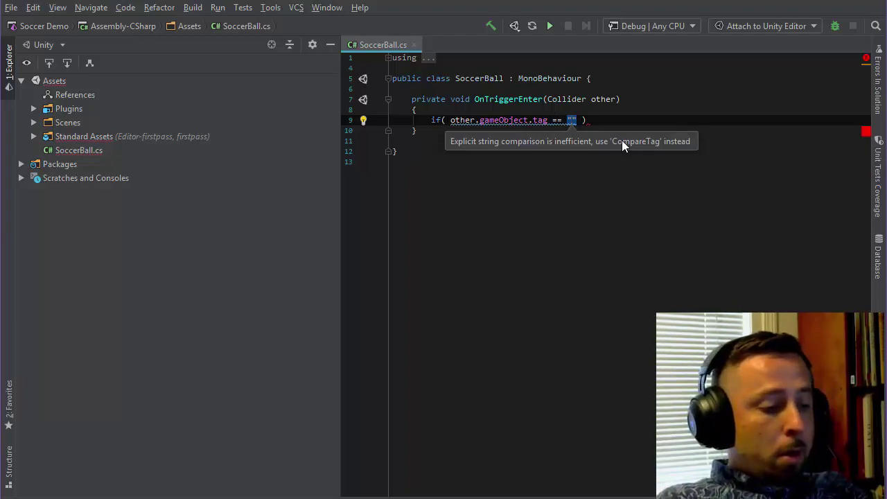
type("Goal")
key("Right")
key("Right")
key("Right")
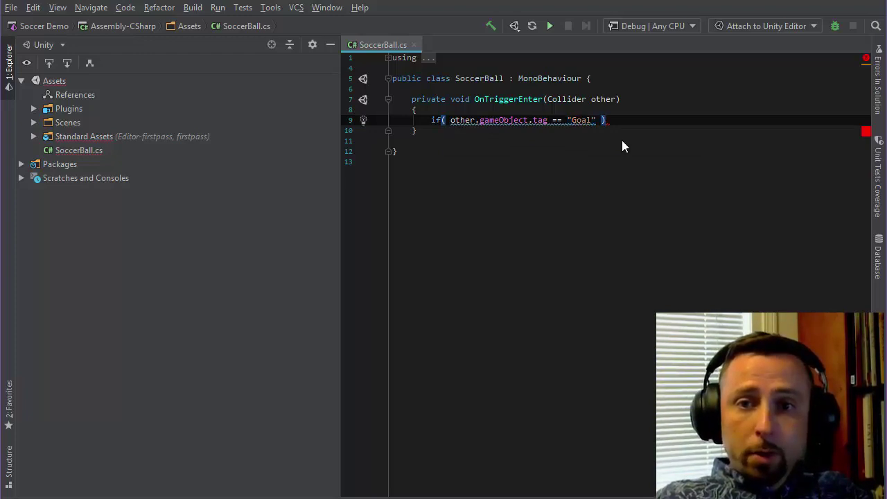
Add braces containing Debug.Log("GOOOOOOOAAAAAAALLLLLL!!!!!!!!!!!") under the if check
key("Return")
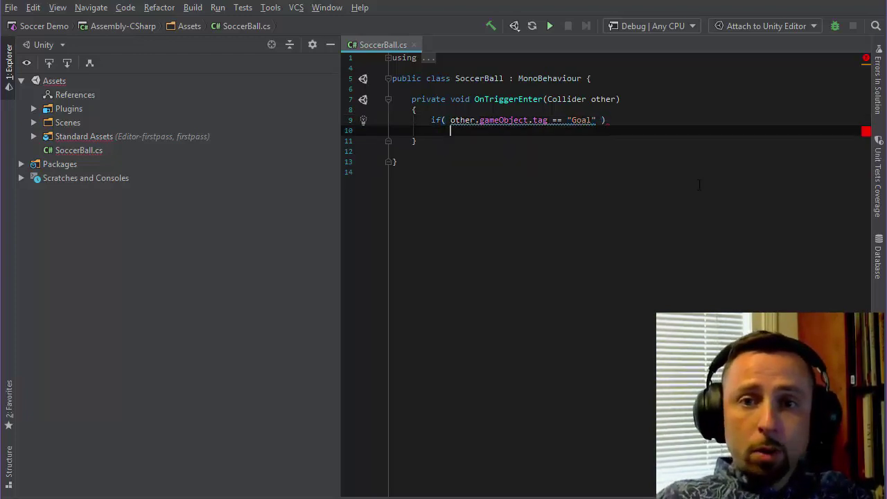
type("{")
key("Return")
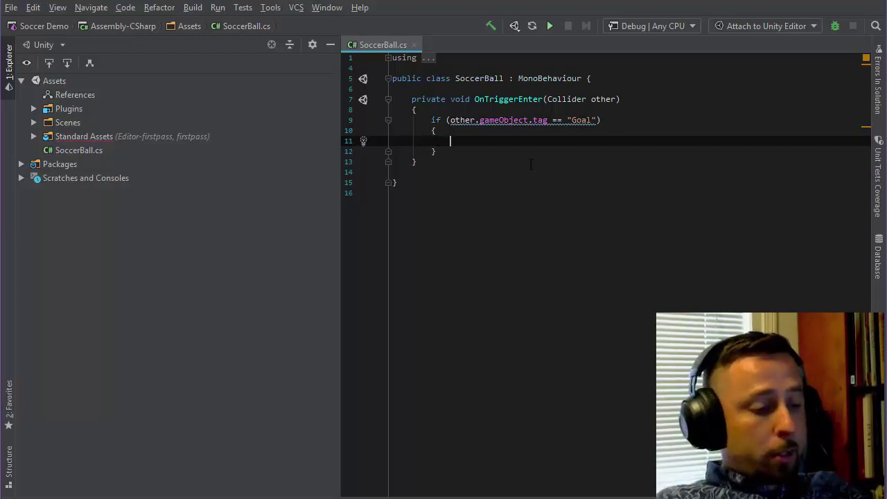
type("Debu")
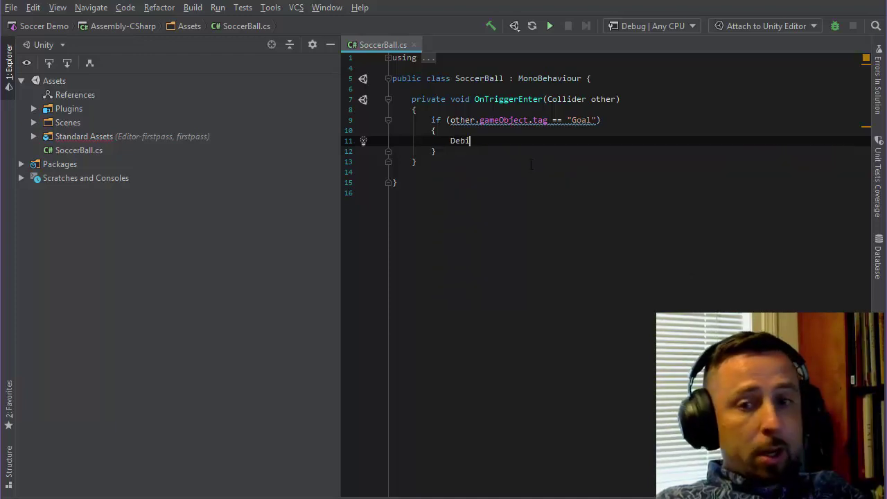
type("g.Lo")
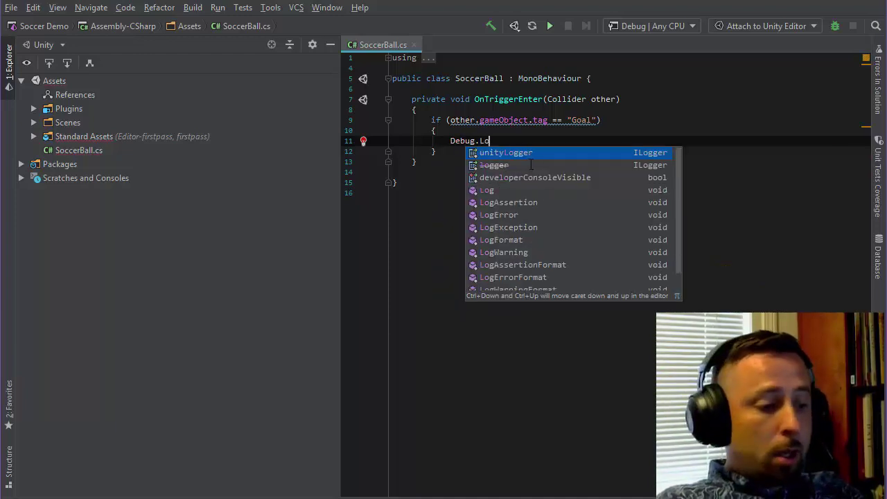
type("g")
key("Return")
type("\"GOOOOOOOAAAAAAALLL")
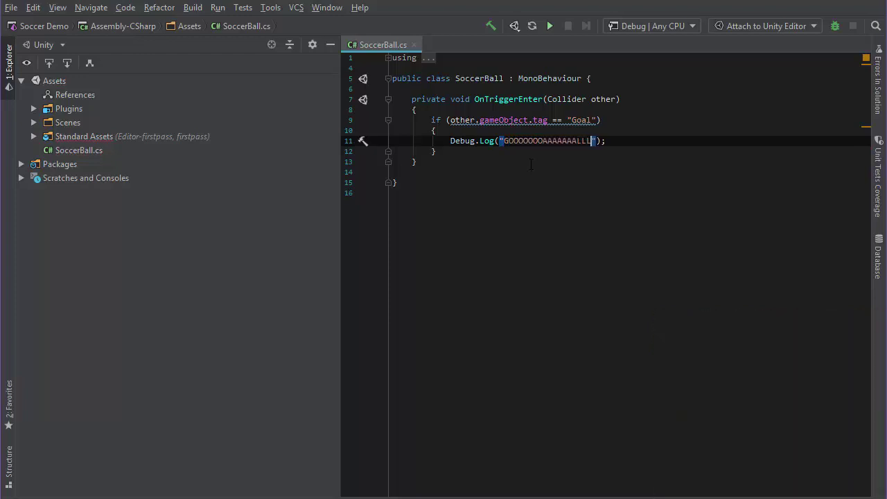
type("LLL!!!!!!!!!!!")
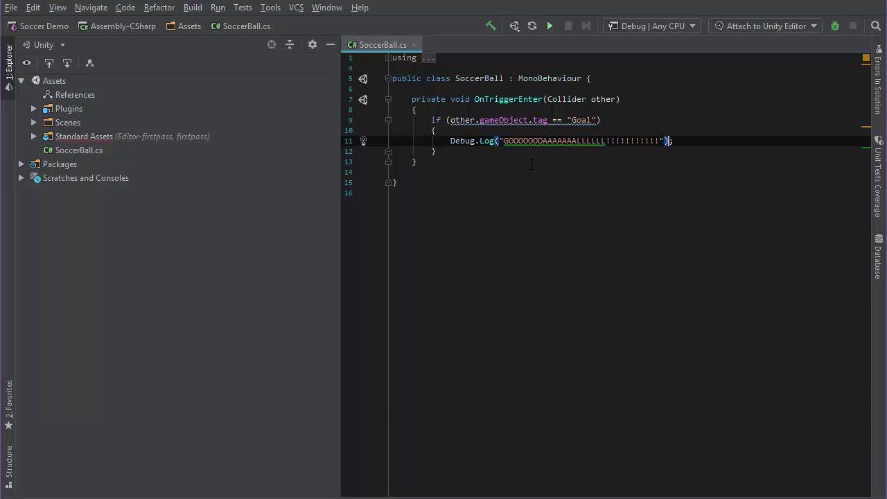
key("Down")
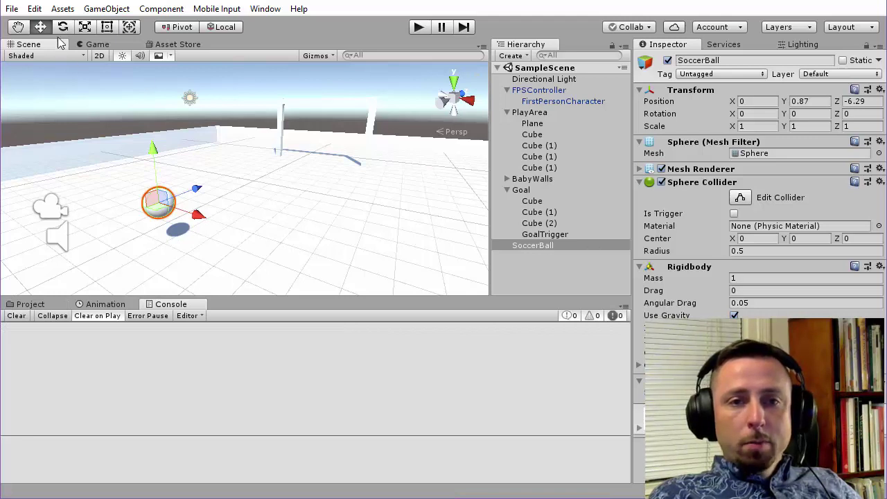
Check the Game view, frame the SoccerBall, and scale it uniformly to 1.27
left_click(97, 45)
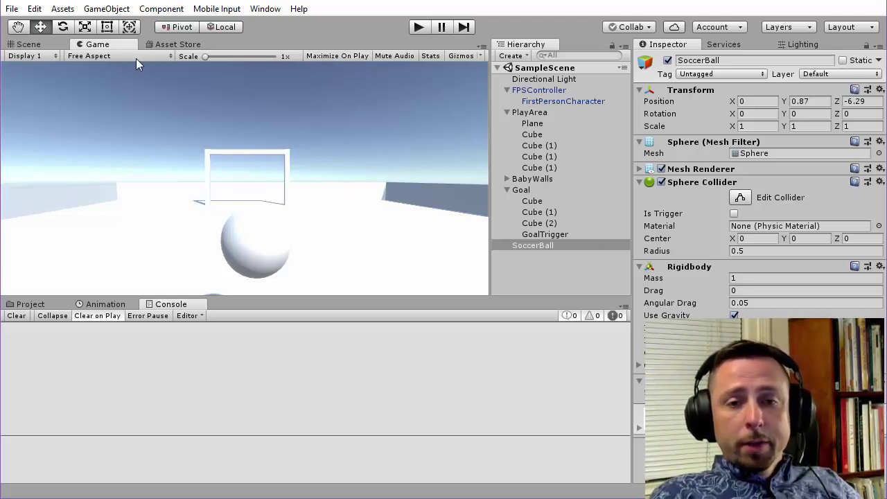
left_click(30, 45)
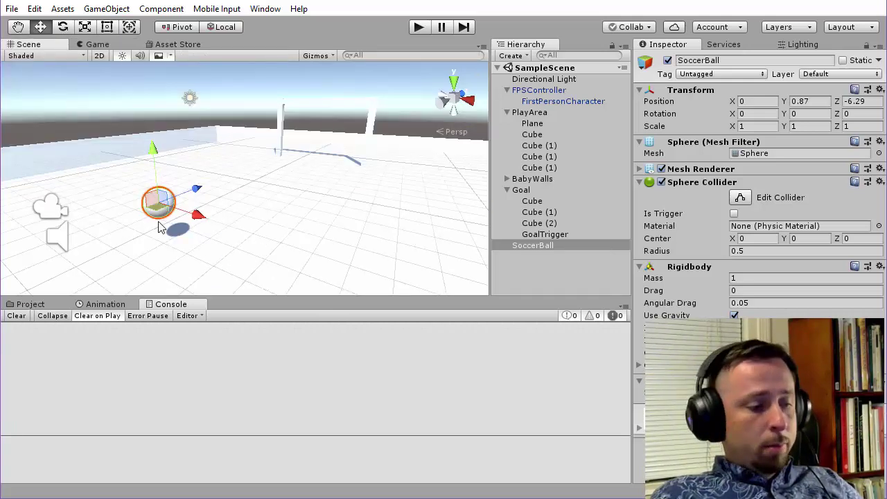
key("f")
left_click_drag(191, 189, 73, 186, "alt")
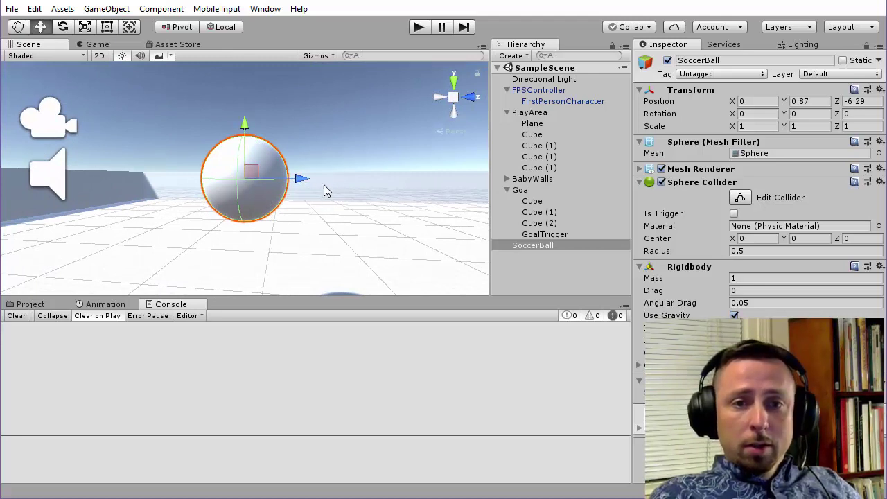
key("r")
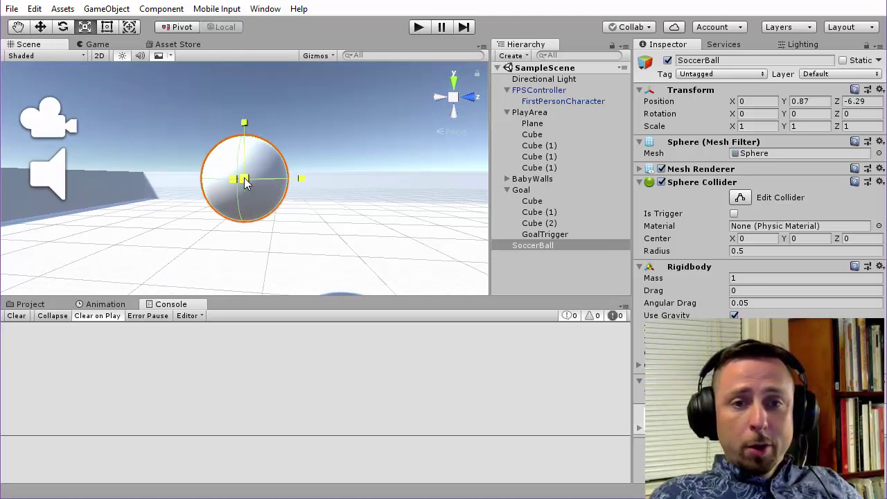
left_click_drag(244, 180, 264, 180)
left_click_drag(221, 216, 280, 217, "alt")
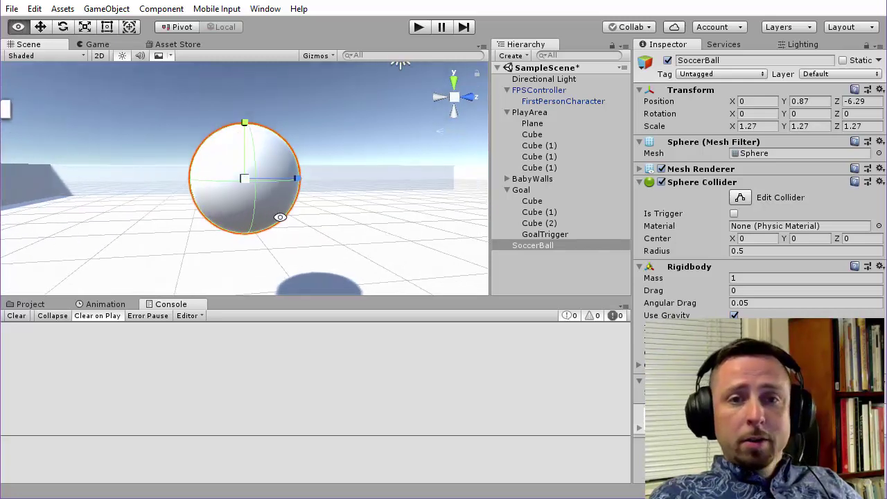
left_click(418, 28)
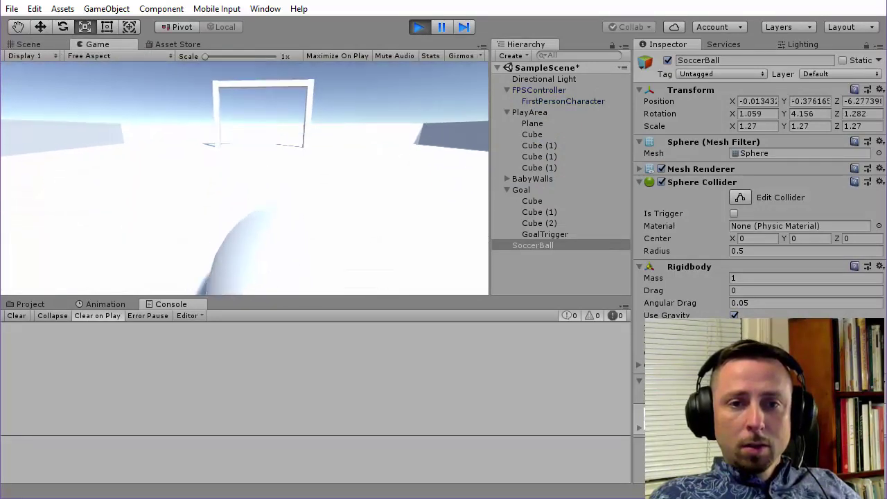
Walk the player forward to push the ball into the goal, then stop play
key("w")
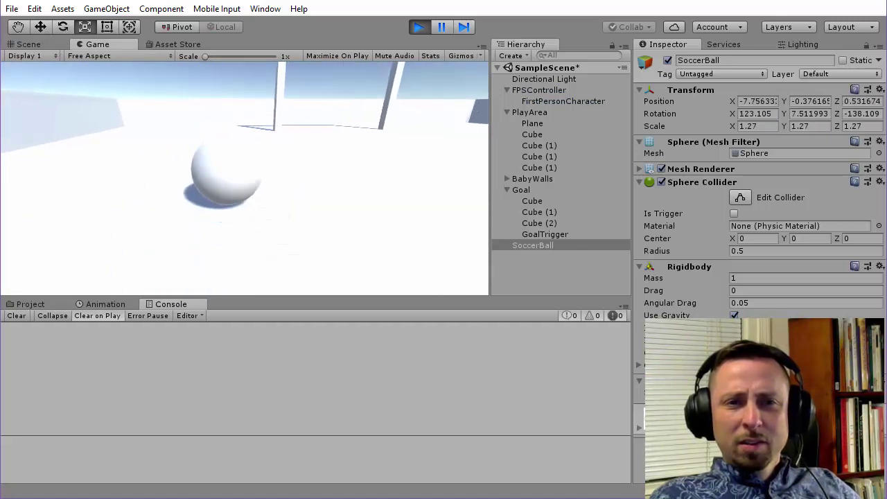
key("w")
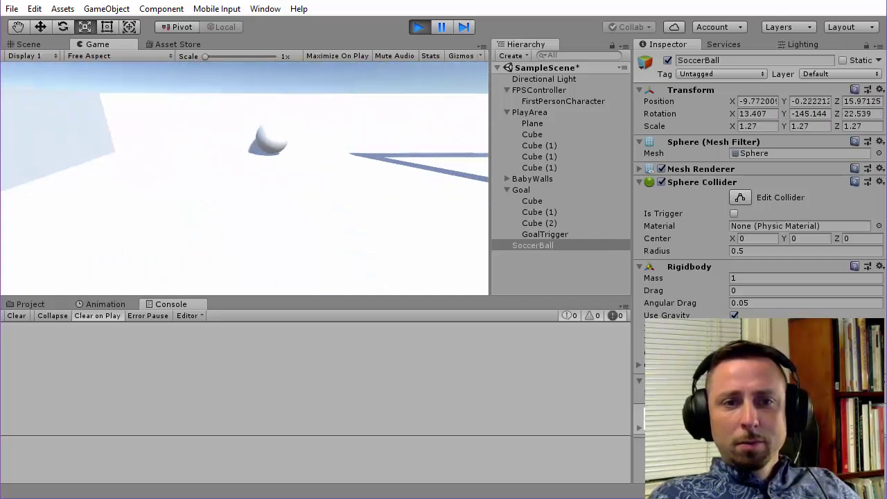
key("w")
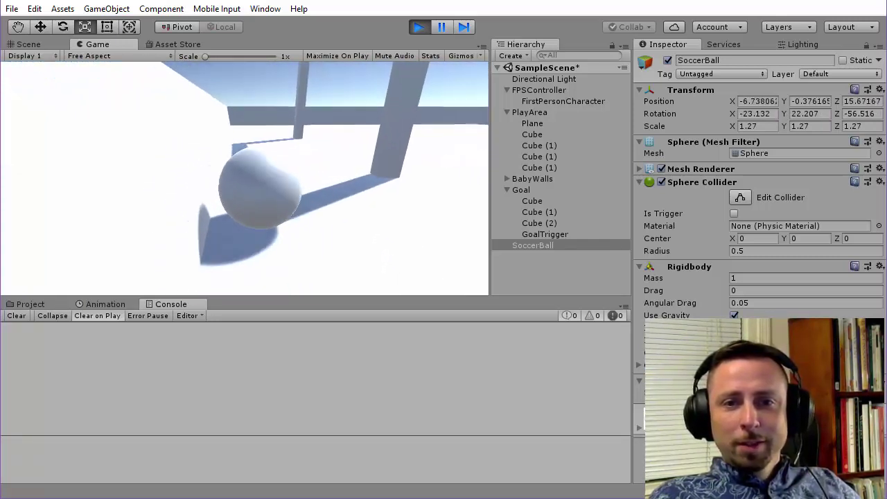
key("ctrl+p")
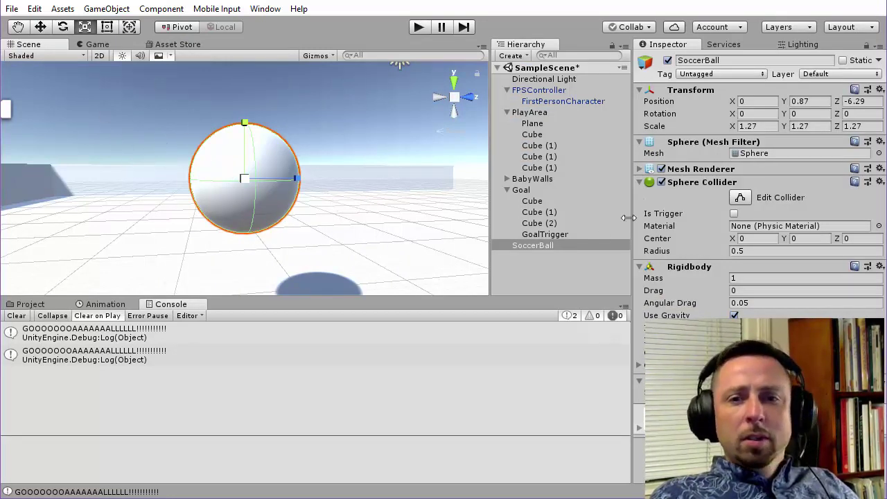
Create a Cube and make it a child of FPSController in the Hierarchy
left_click(508, 191)
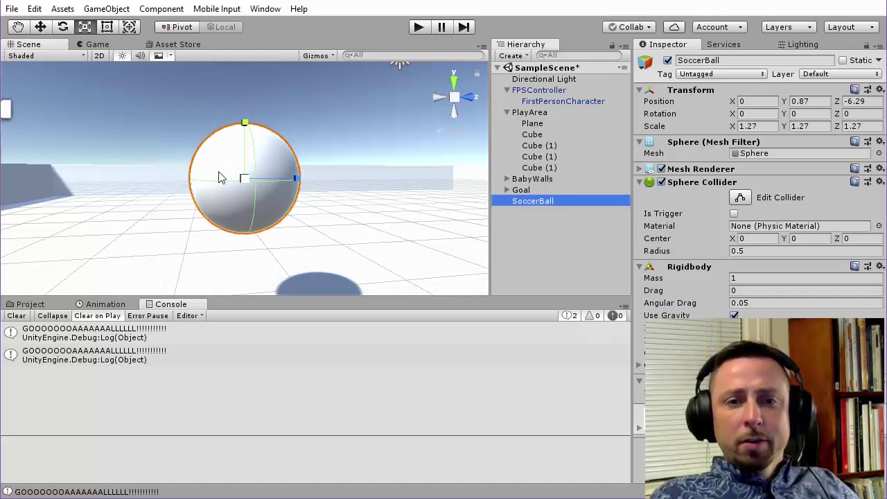
left_click_drag(161, 166, 90, 159, "alt")
left_click(90, 160)
key("f")
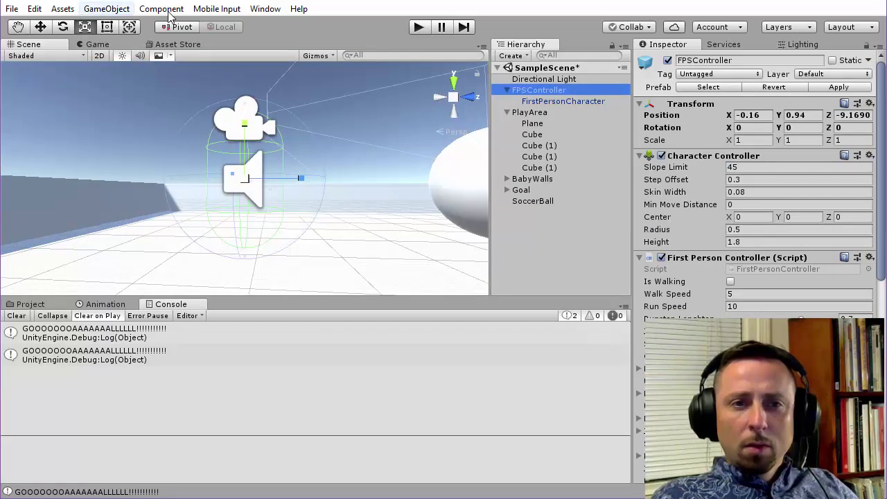
left_click(165, 9)
mouse_move(107, 9)
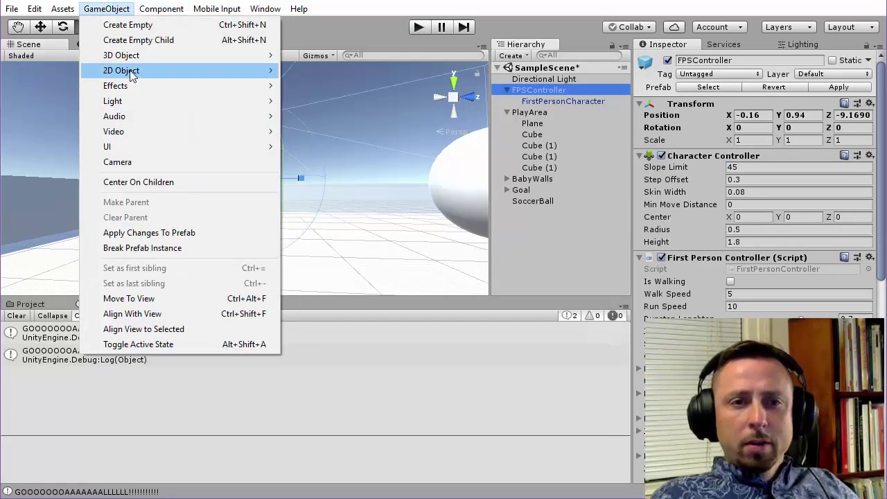
mouse_move(122, 56)
left_click(313, 56)
left_click_drag(340, 176, 416, 201, "alt")
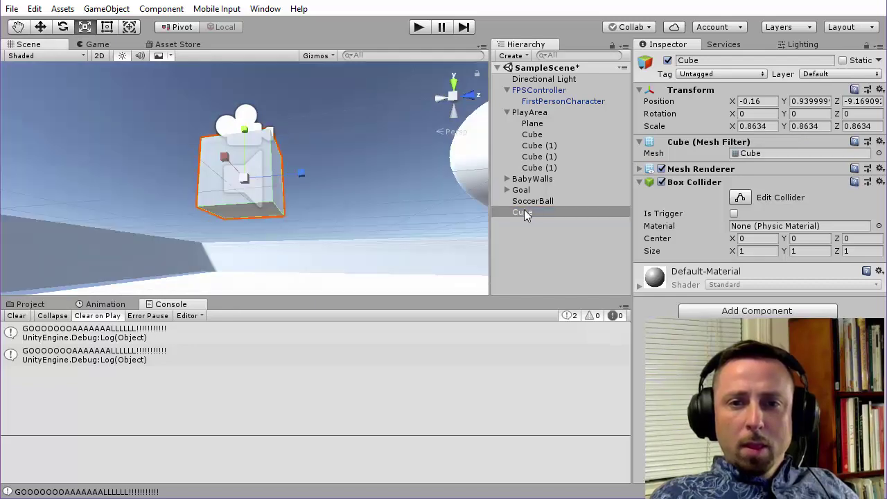
mouse_move(524, 211)
left_mouse_down()
mouse_move(532, 96)
mouse_move(533, 104)
left_mouse_up()
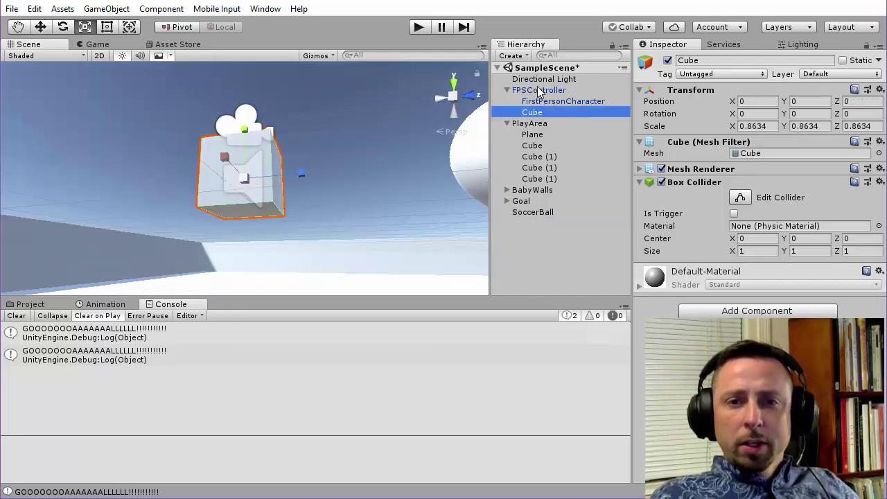
Move the child Cube forward and slightly lower, and disable its Mesh Renderer
left_click(538, 91)
mouse_move(221, 205)
left_mouse_down("alt")
mouse_move(297, 179)
mouse_move(245, 235)
mouse_move(277, 214)
left_mouse_up("alt")
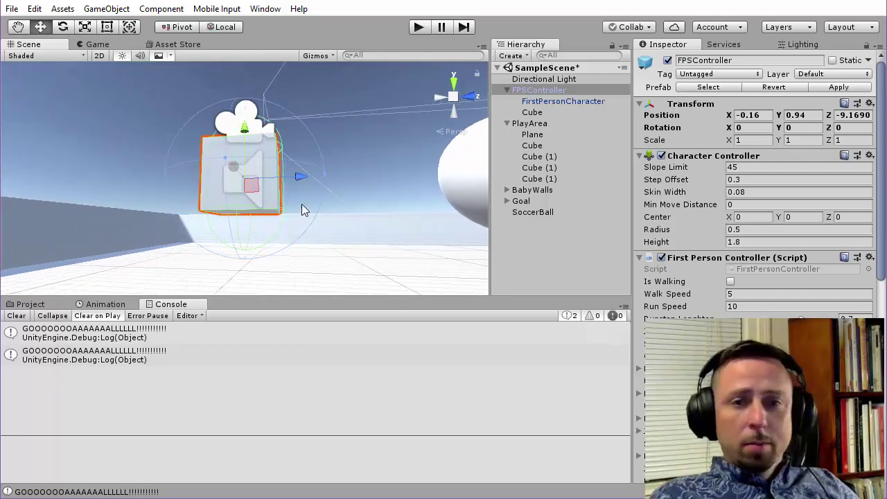
left_click_drag(300, 178, 305, 173)
key("ctrl+z")
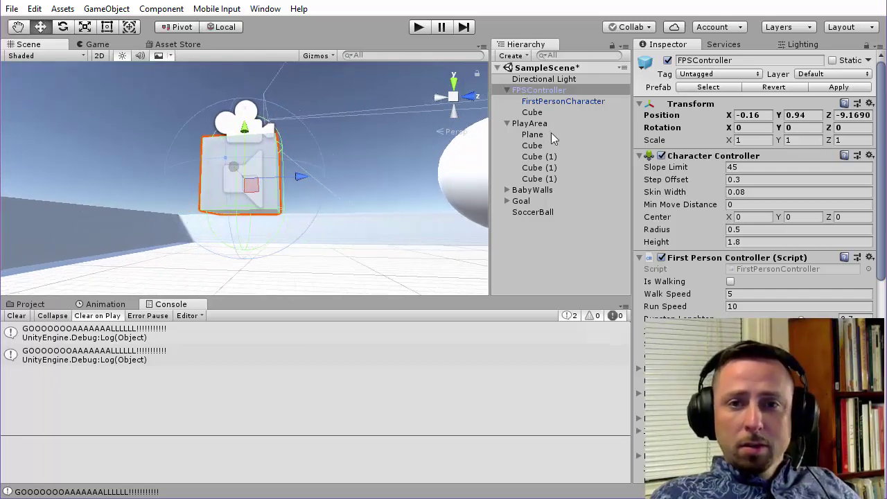
left_click(537, 116)
left_click_drag(305, 178, 313, 178)
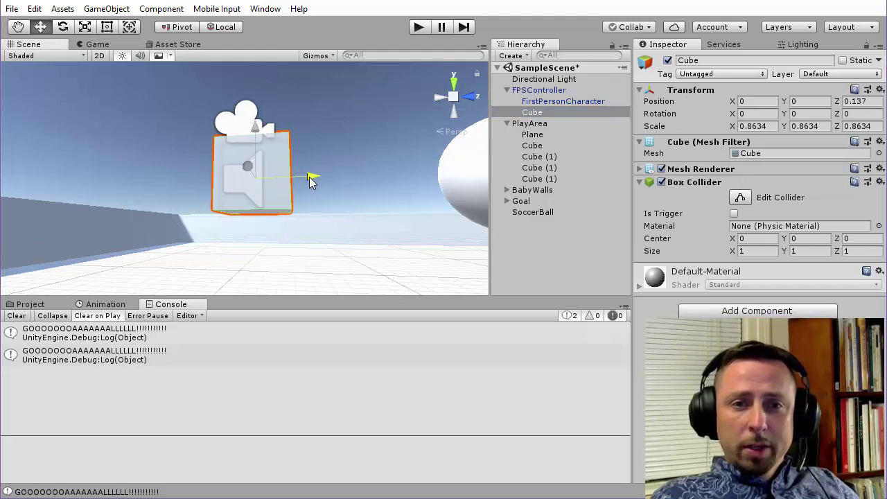
left_click(534, 90)
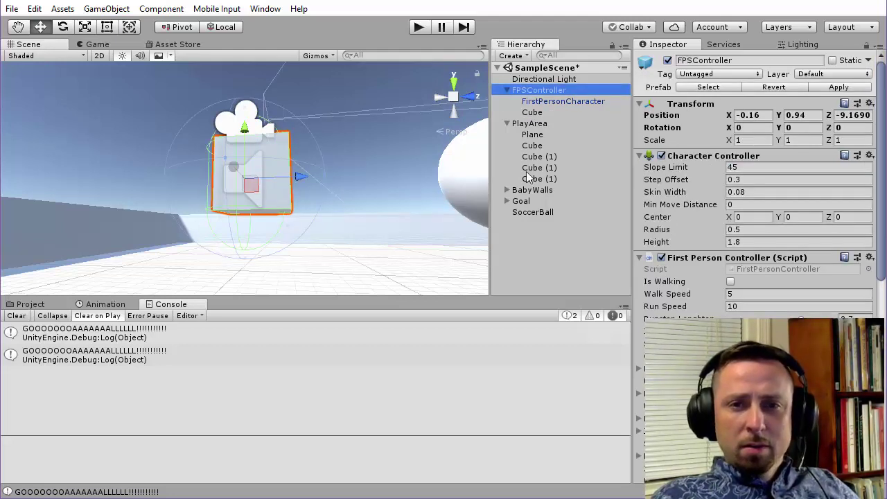
left_click(532, 112)
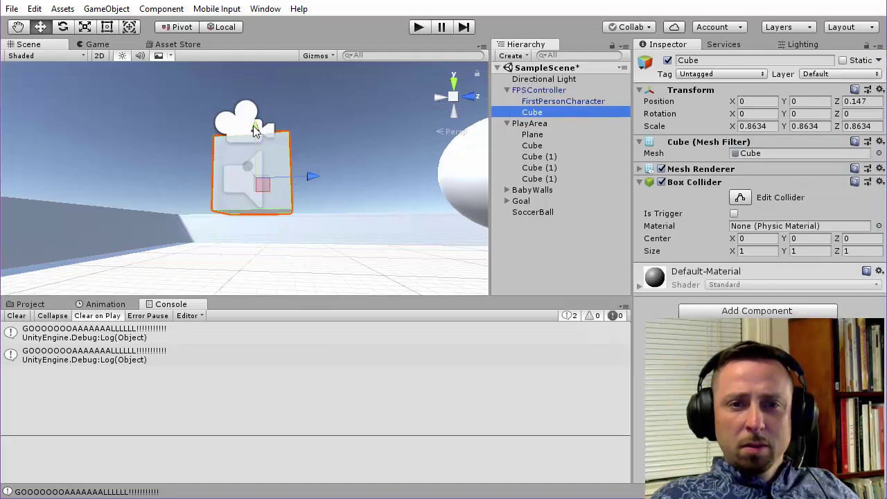
left_click_drag(254, 132, 260, 145)
left_click(539, 122)
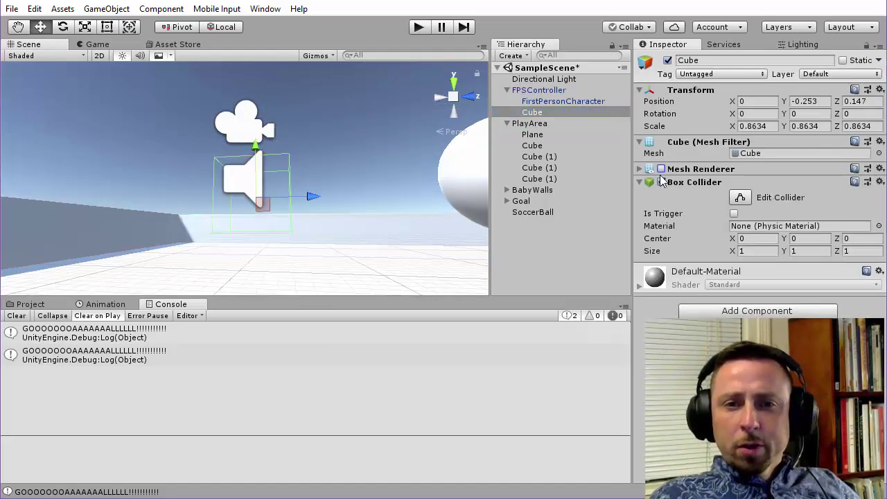
left_click(538, 90)
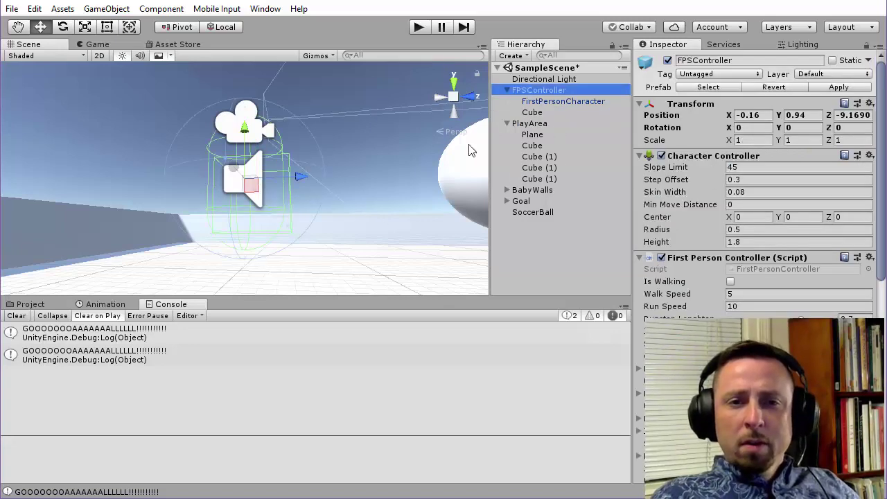
Walk the first-person player with WASD around the ball and goal in Play mode
left_click(421, 28)
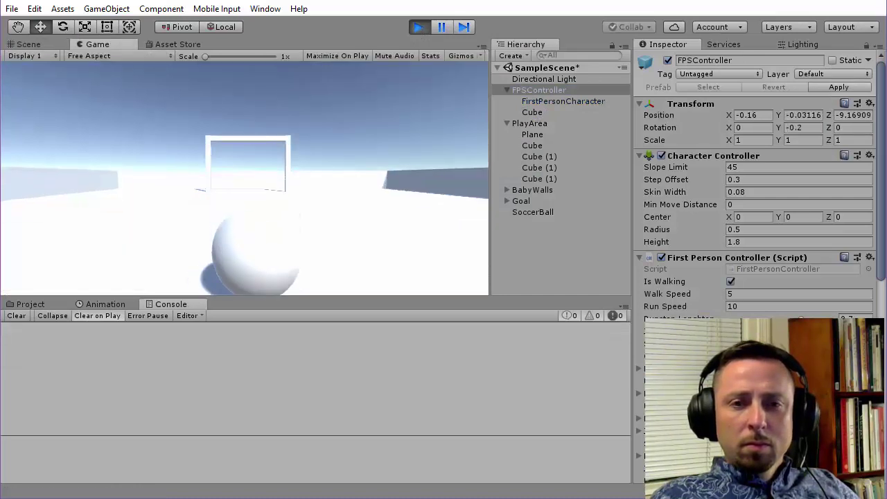
key("w")
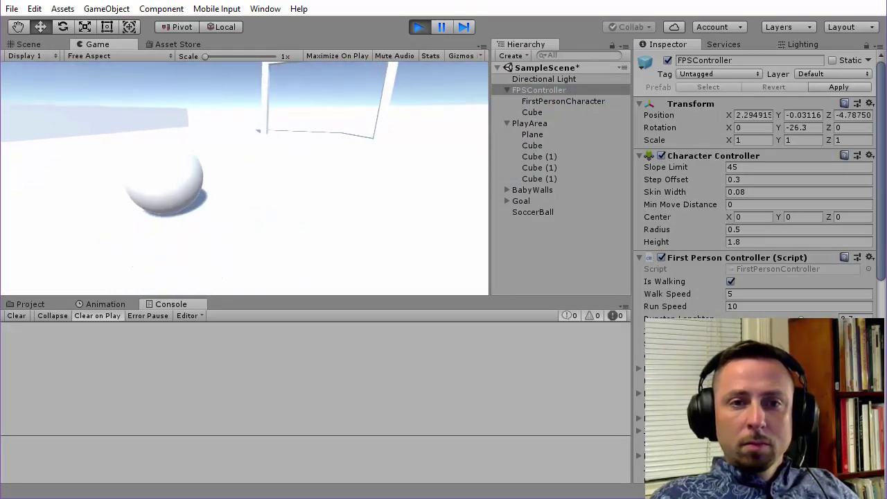
key("w")
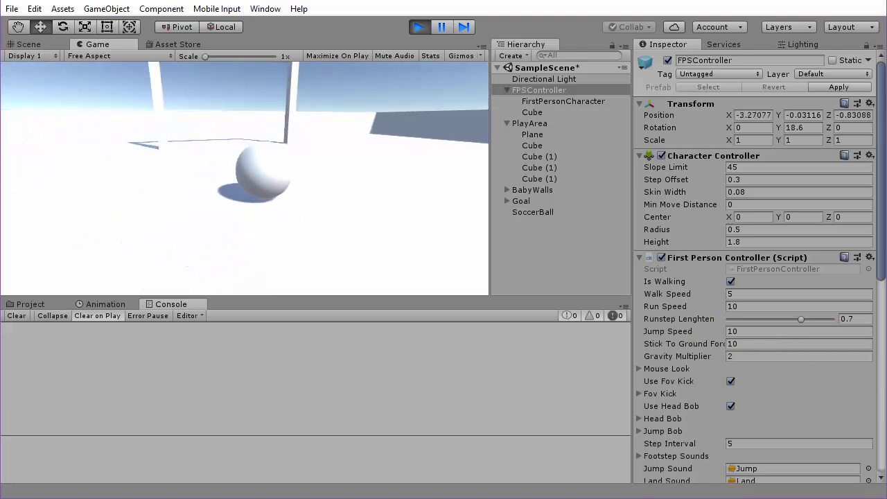
key("w")
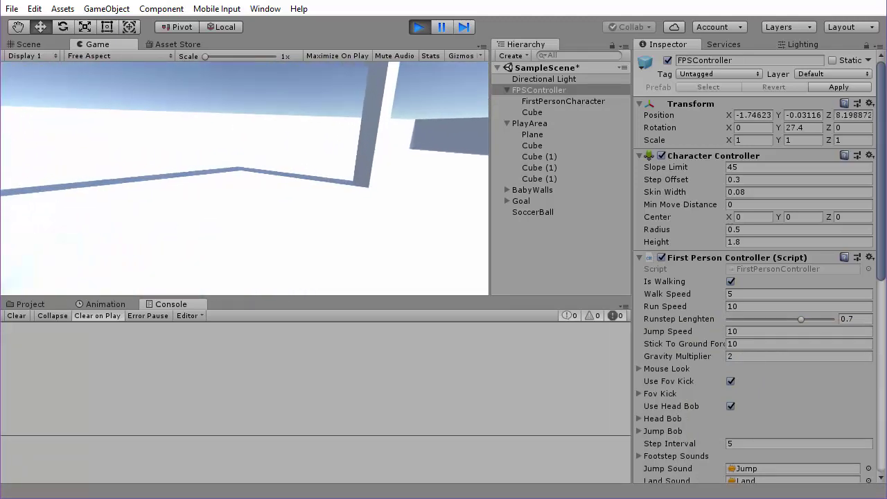
key("d")
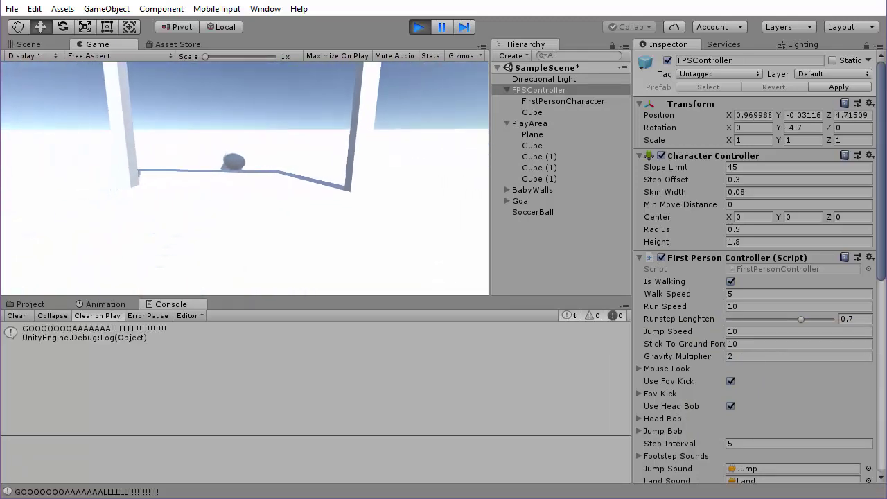
key("w")
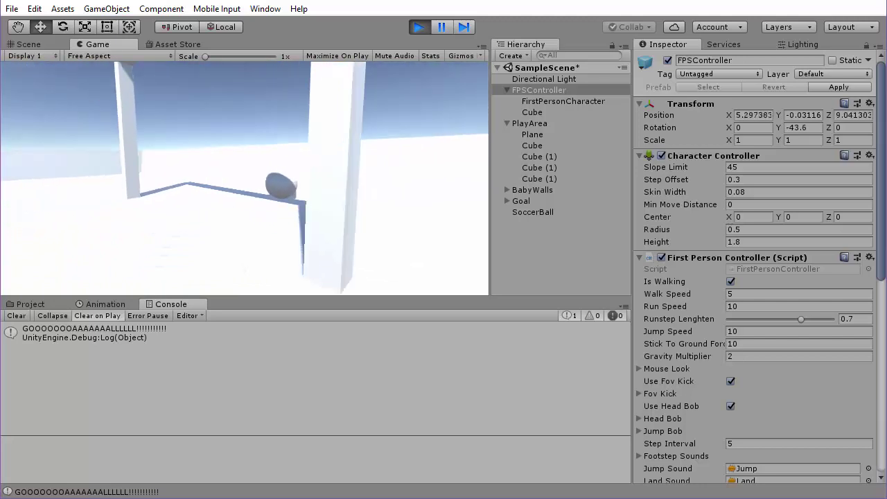
key("s")
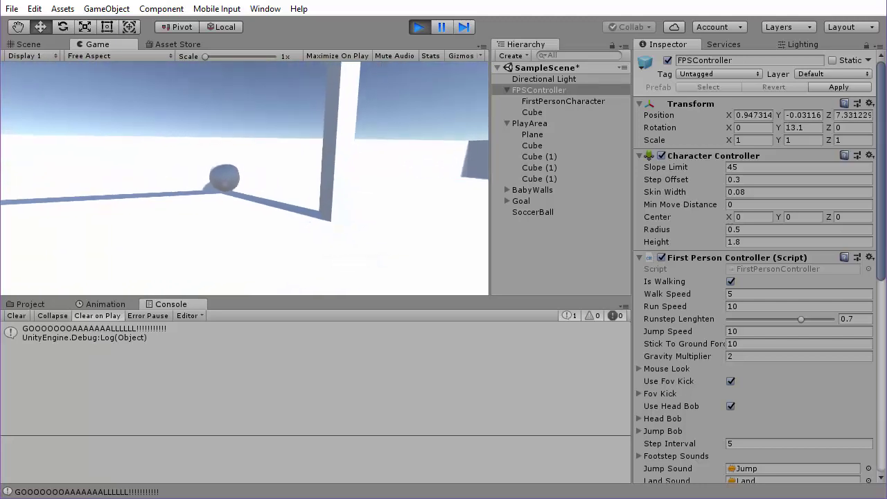
key("a")
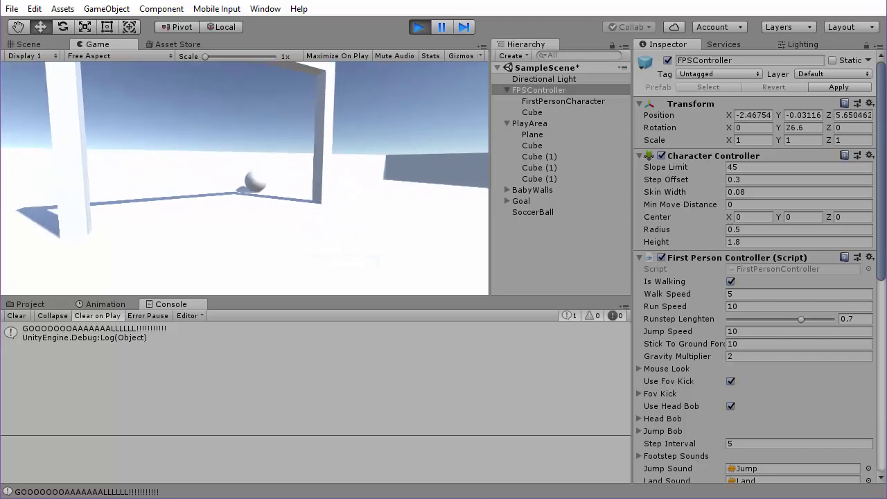
key("d")
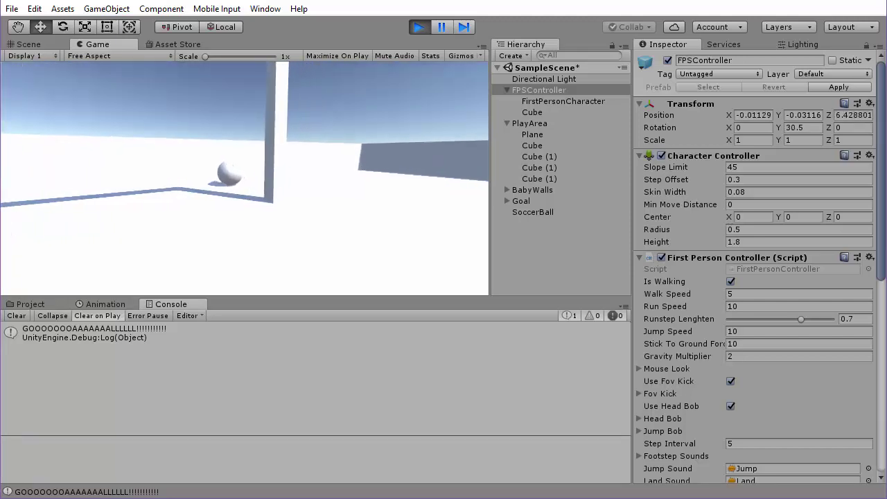
key("d")
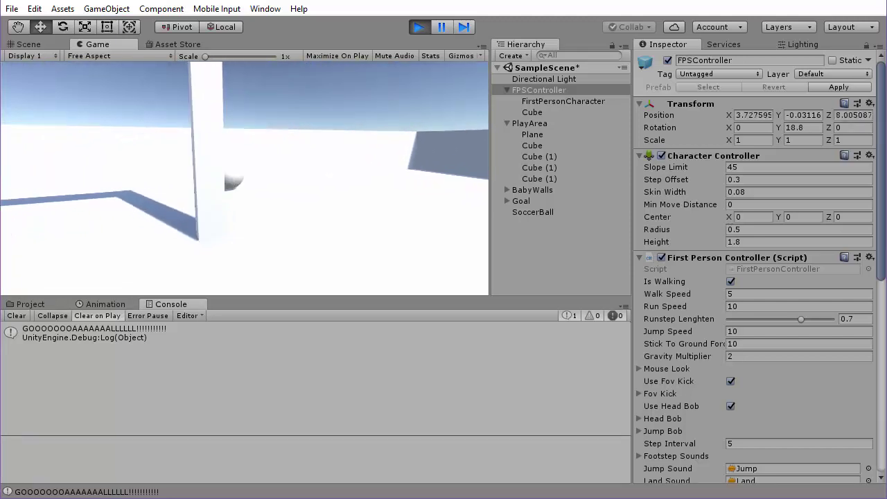
key("w")
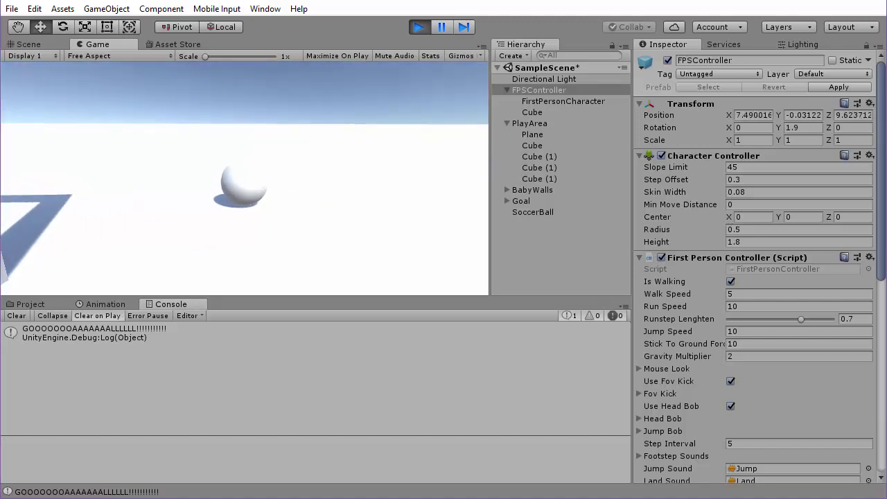
key("w")
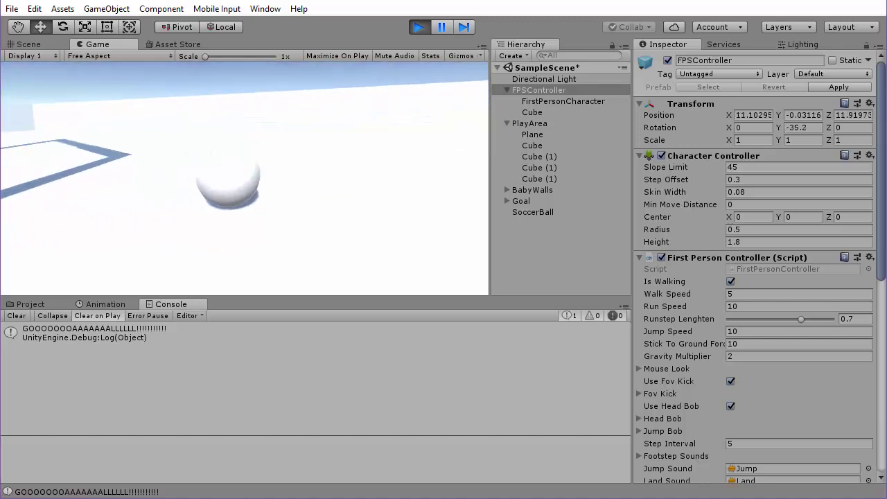
key("w")
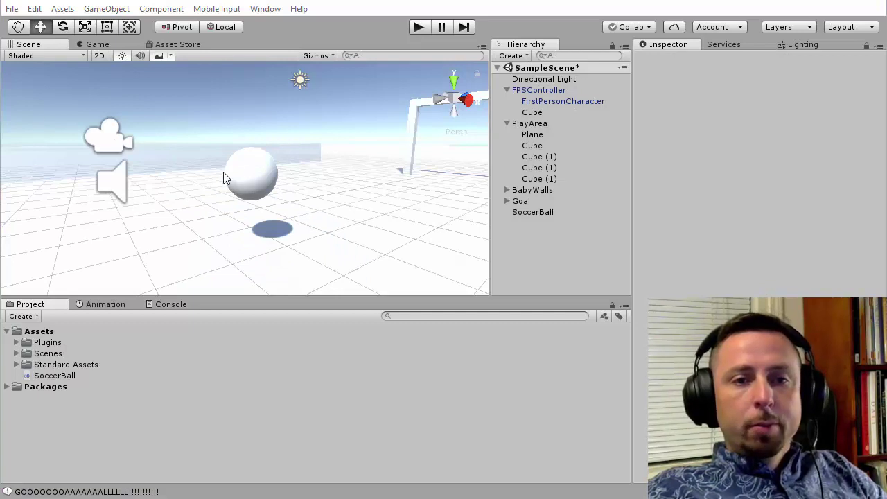
Inspect the SoccerBall's Sphere Collider, then create a physic material named BallBounce
left_click(259, 173)
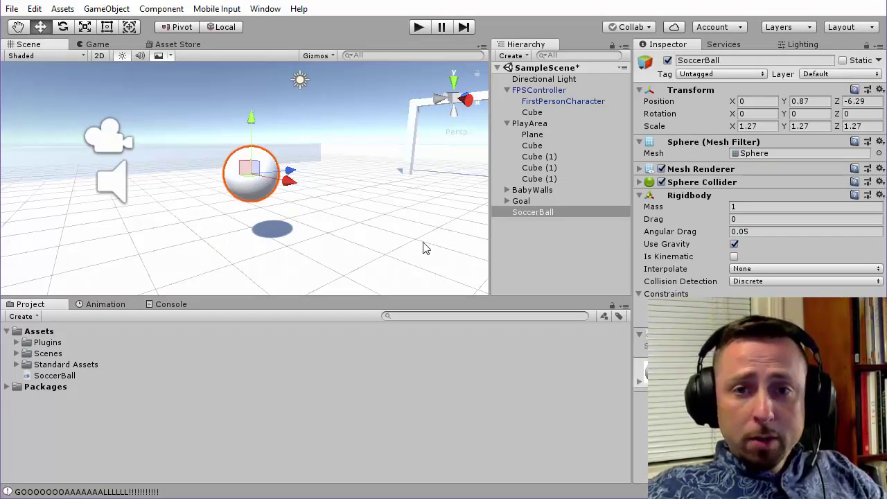
left_click(637, 182)
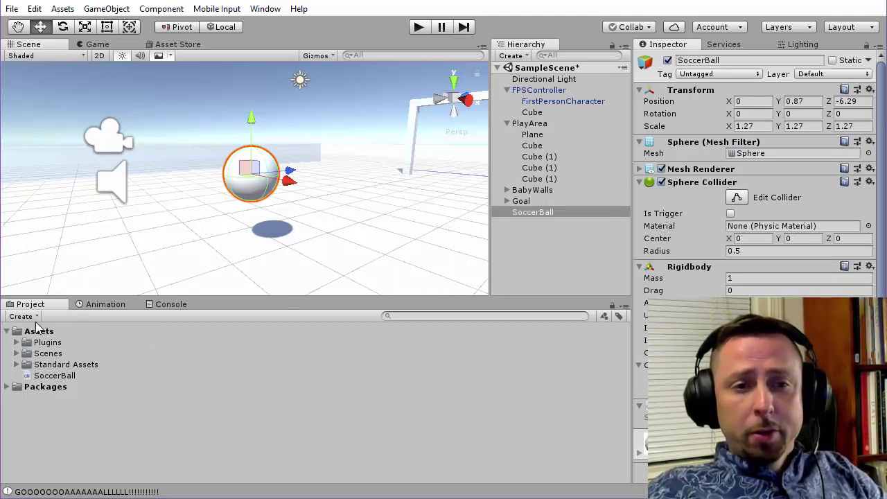
left_click(21, 316)
left_click(160, 375)
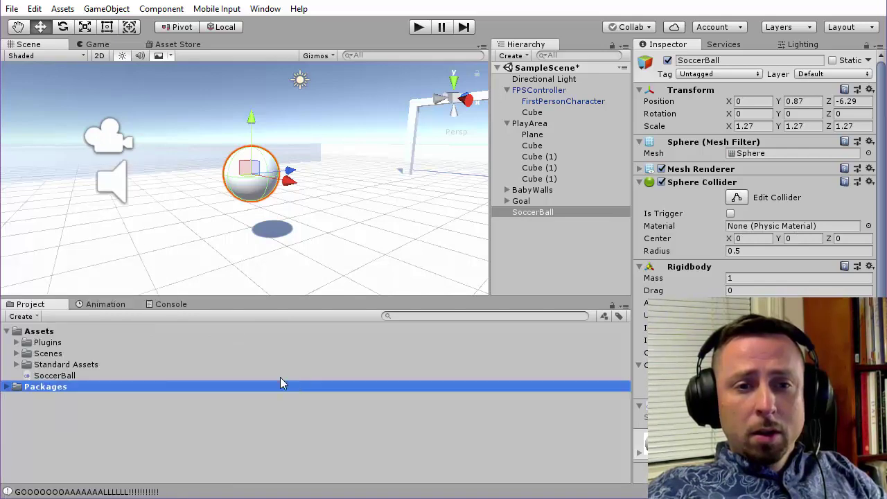
left_click(21, 316)
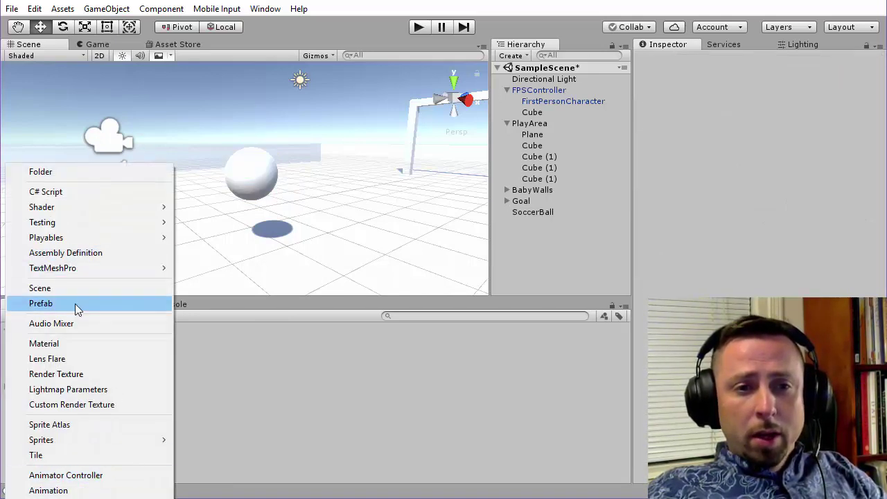
left_click(63, 493)
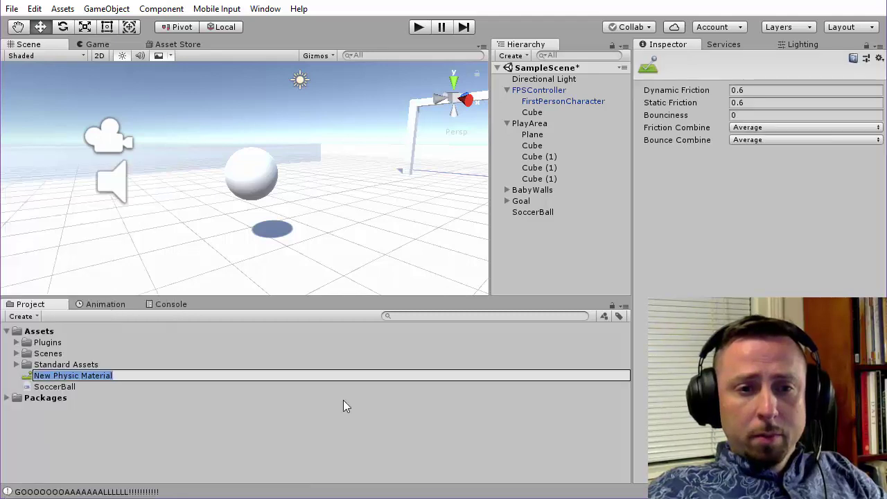
type("BallBounce")
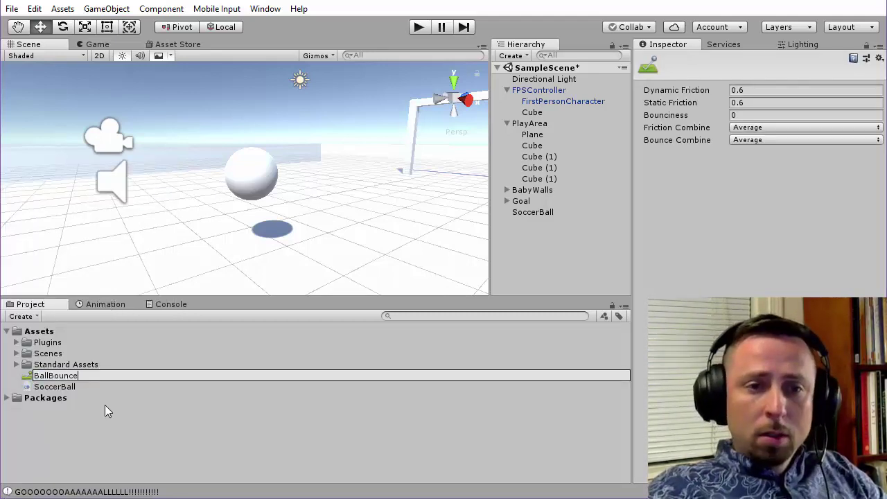
key("Return")
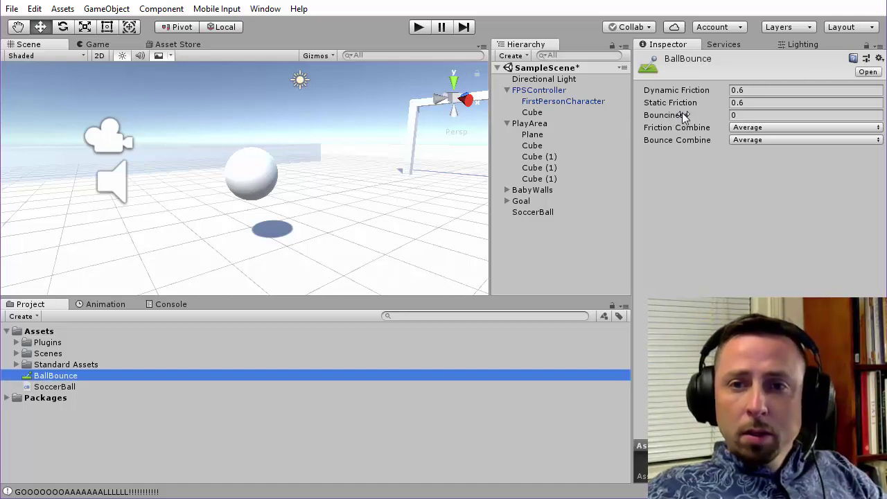
Set BallBounce's Bounciness to 0.8 and Bounce Combine to Maximum
left_click(757, 116)
type(".8")
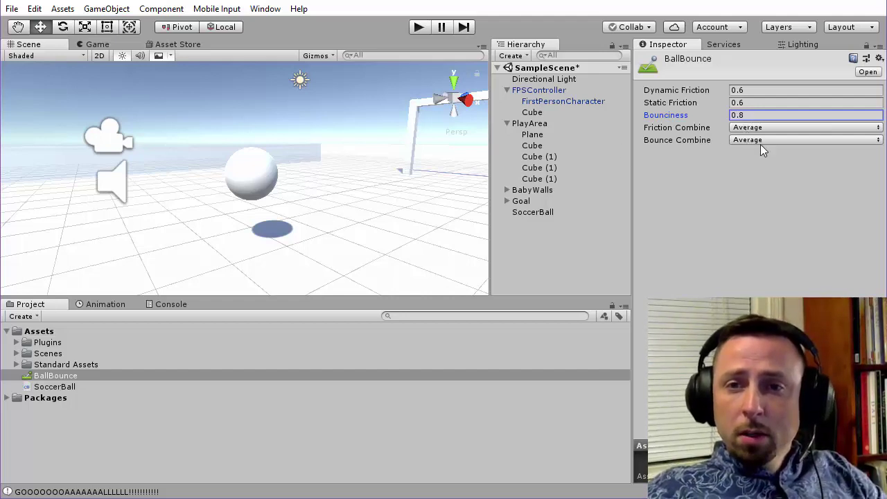
left_click(762, 140)
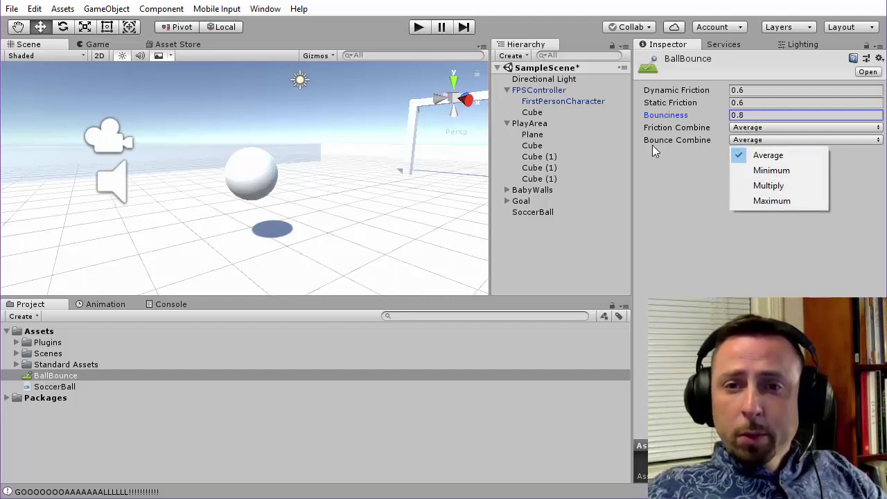
left_click(774, 201)
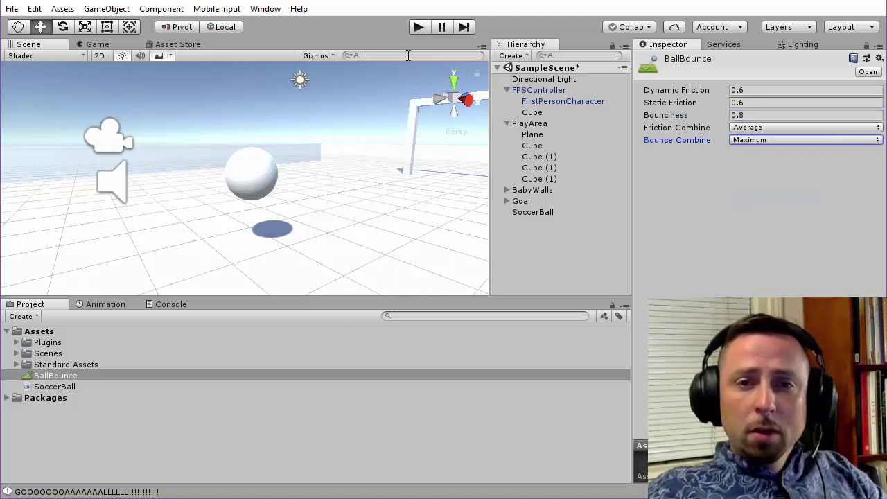
Run a quick play test, then set the SoccerBall's Sphere Collider material to BallBounce
left_click(419, 27)
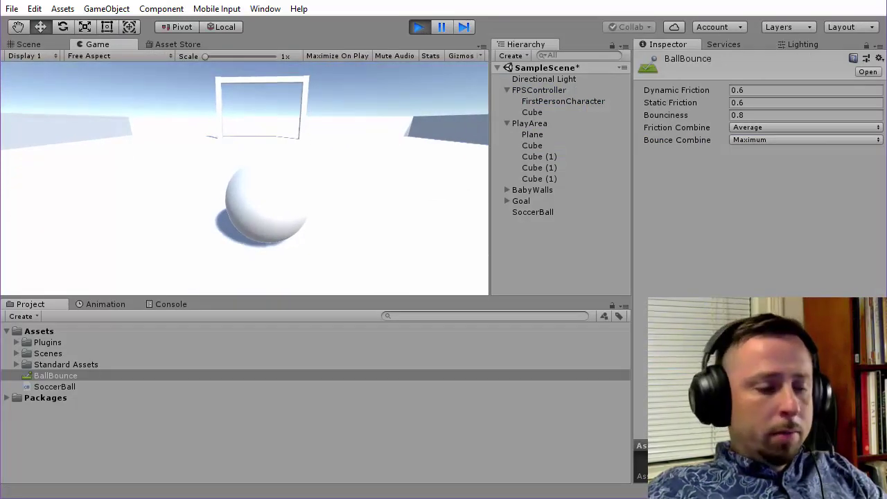
key("ctrl+p")
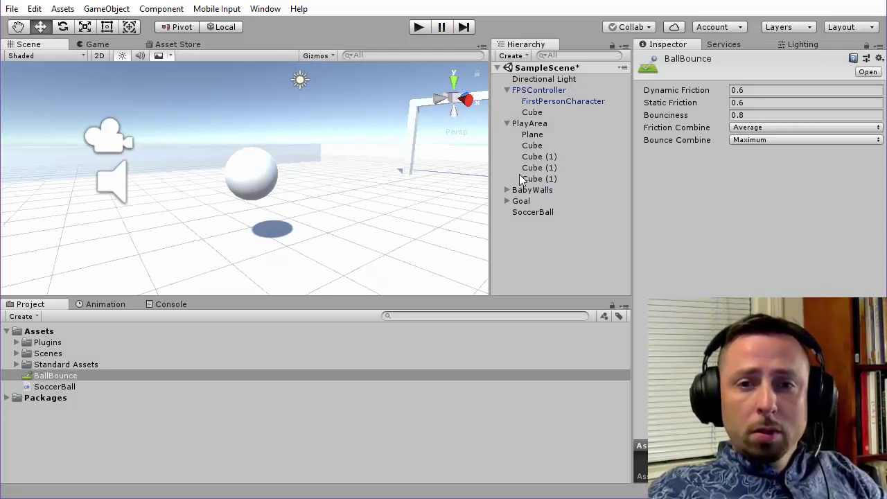
left_click(527, 216)
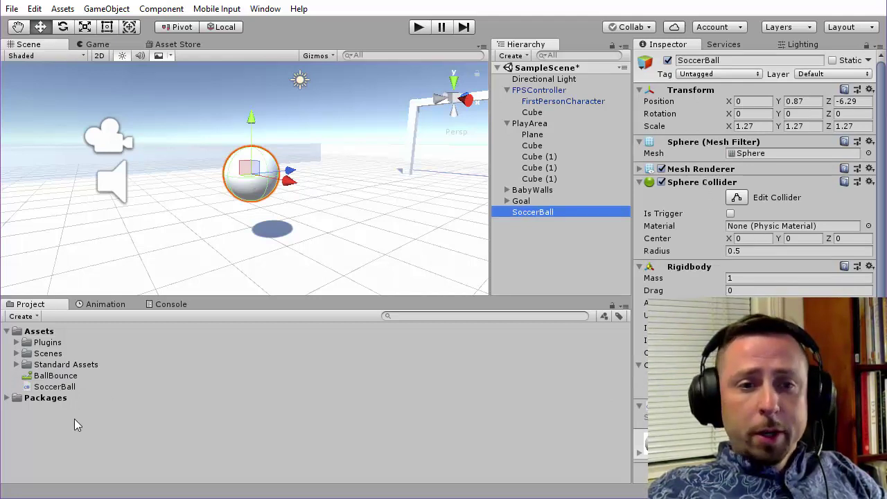
mouse_move(48, 380)
left_mouse_down()
mouse_move(704, 230)
mouse_move(749, 234)
left_mouse_up()
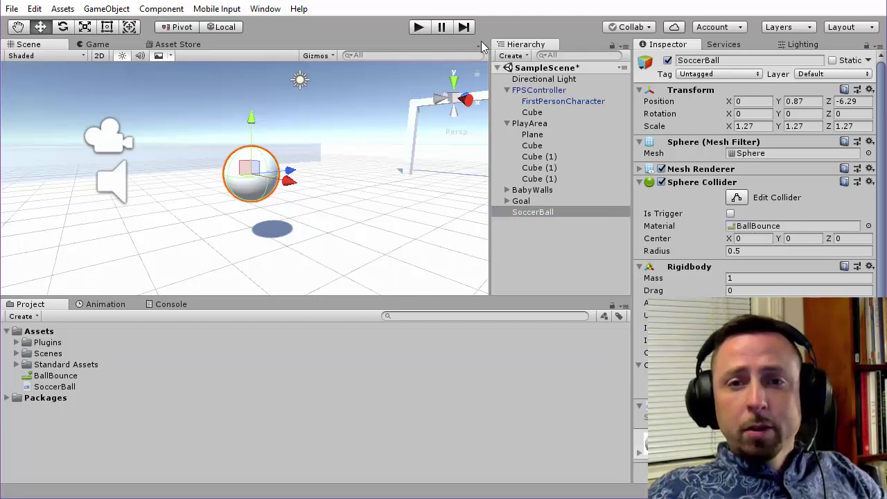
Play the scene, walk the bouncier ball into the goal until GOOOAAALLL logs, then stop
left_click(416, 30)
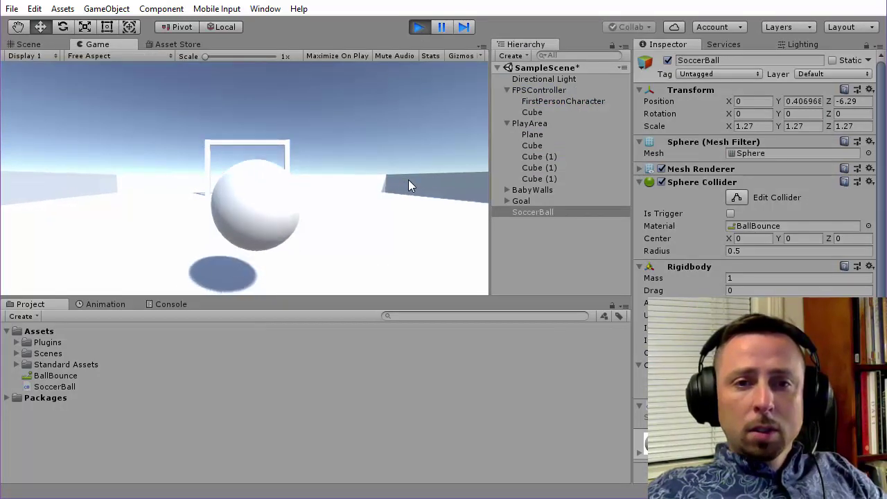
key("w")
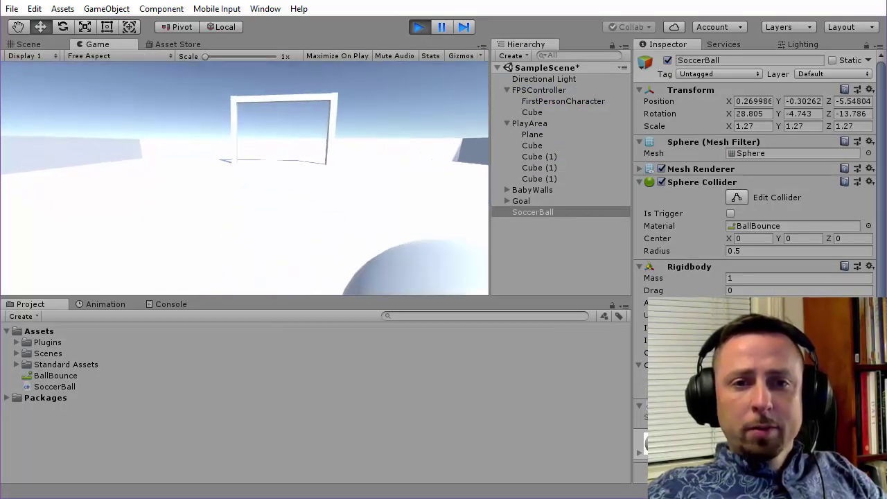
key("w")
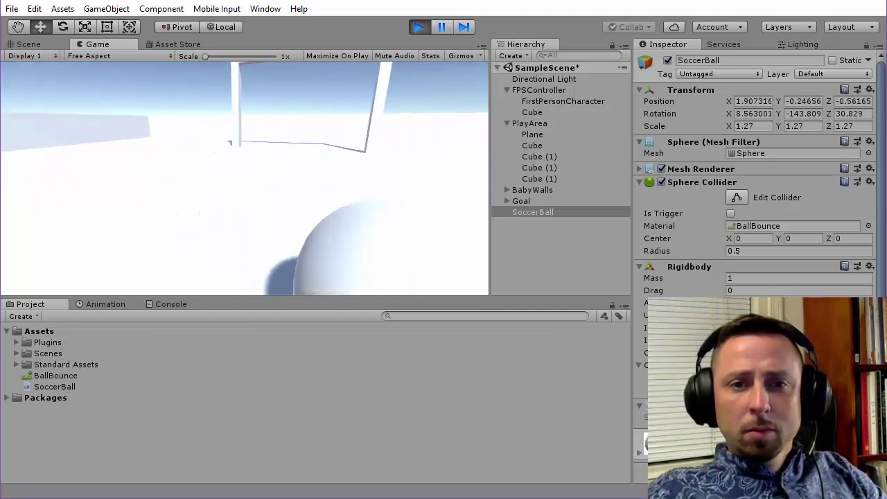
key("w")
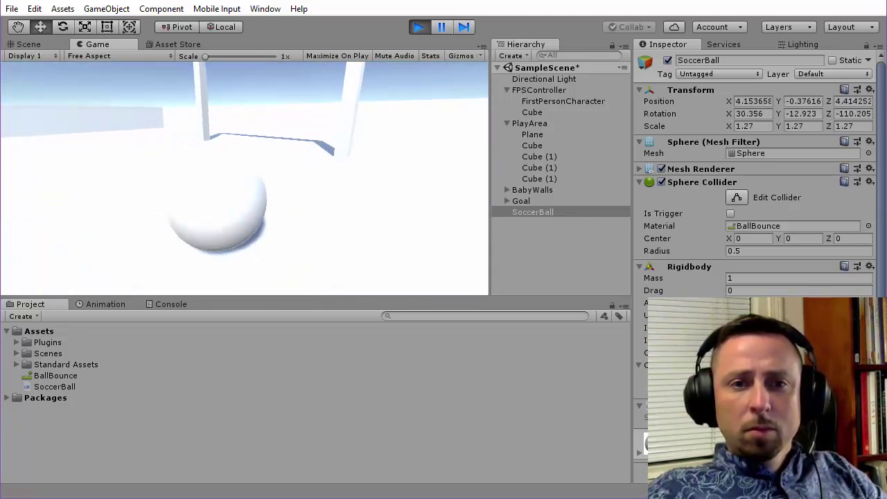
key("w")
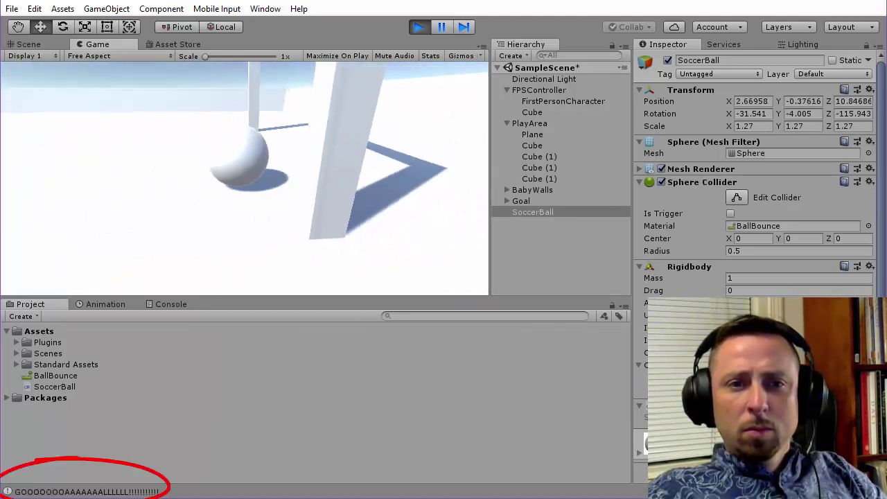
key("ctrl+p")
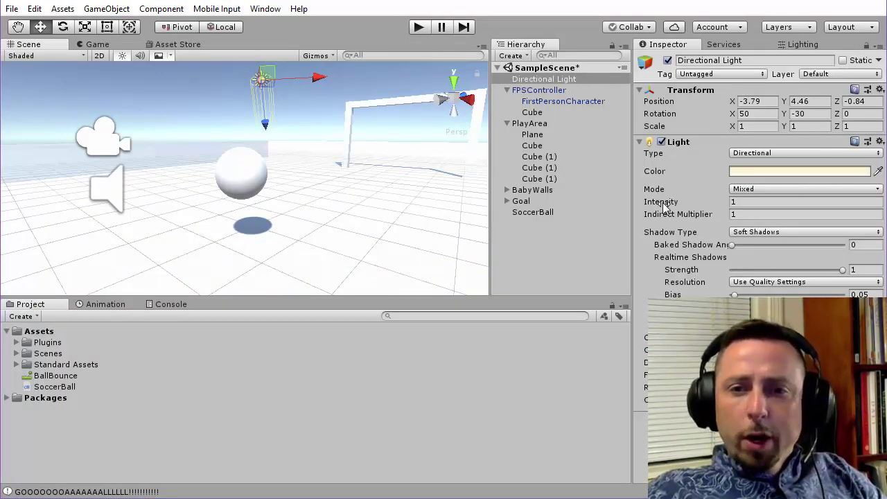
Lower the directional light intensity to 0.63, orbit the Scene view, and start a play test
left_click_drag(670, 206, 651, 205)
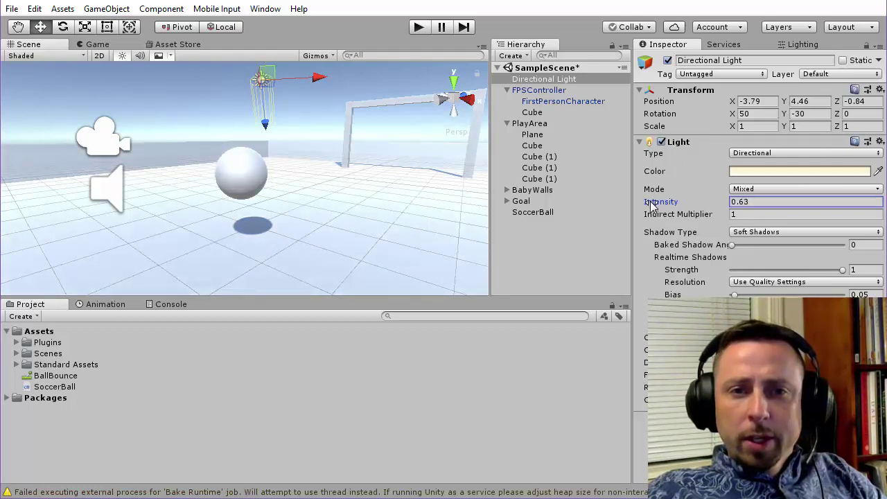
mouse_move(162, 194)
left_mouse_down("alt")
mouse_move(294, 200)
mouse_move(238, 224)
left_mouse_up("alt")
left_click(416, 26)
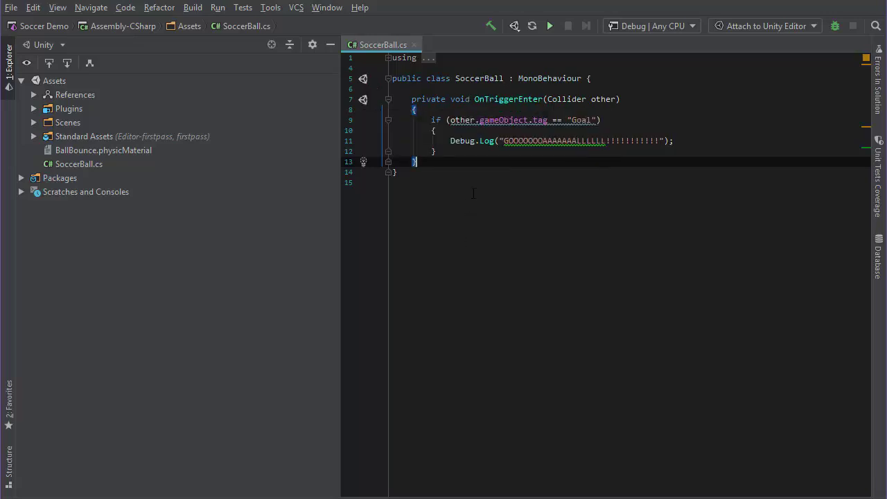
Declare 'private int Score = 0;' above OnTriggerEnter
left_click(363, 89)
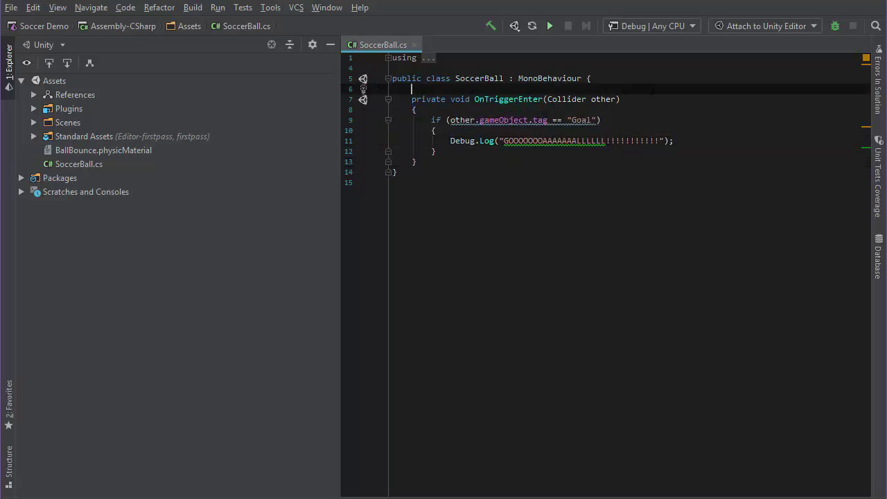
key("Return")
key("Return")
key("Up")
type("pr")
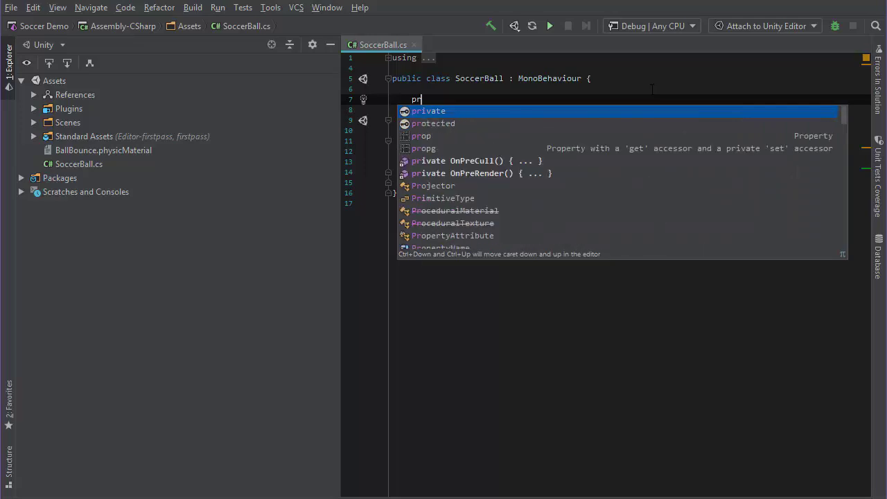
type("ivate")
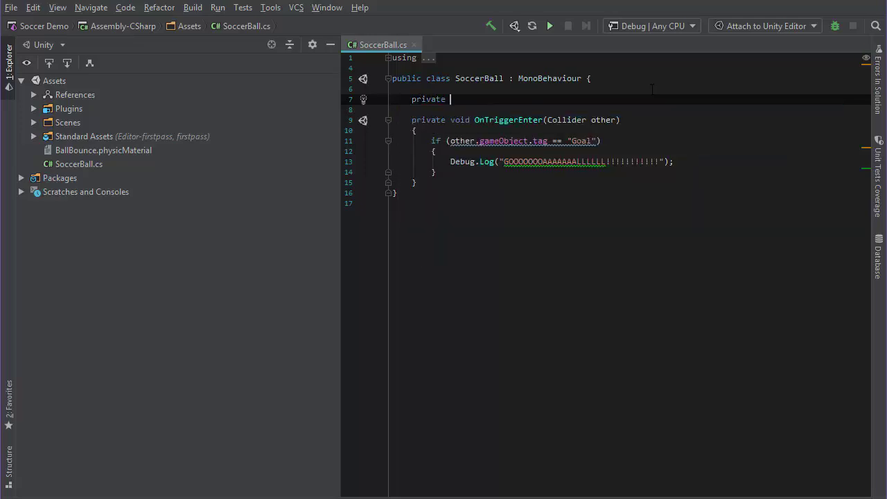
type(" int Score = 0;")
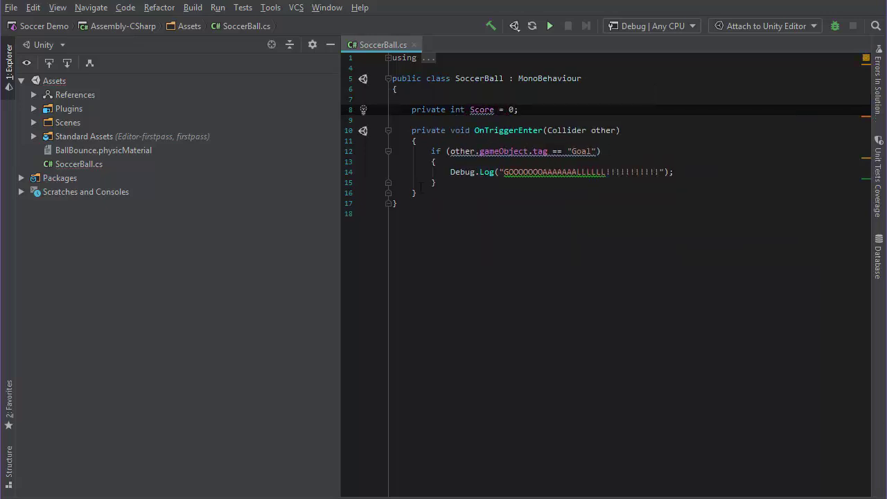
Add 'Score++;' on a new line after the goal Debug.Log call
left_click(704, 172)
key("Return")
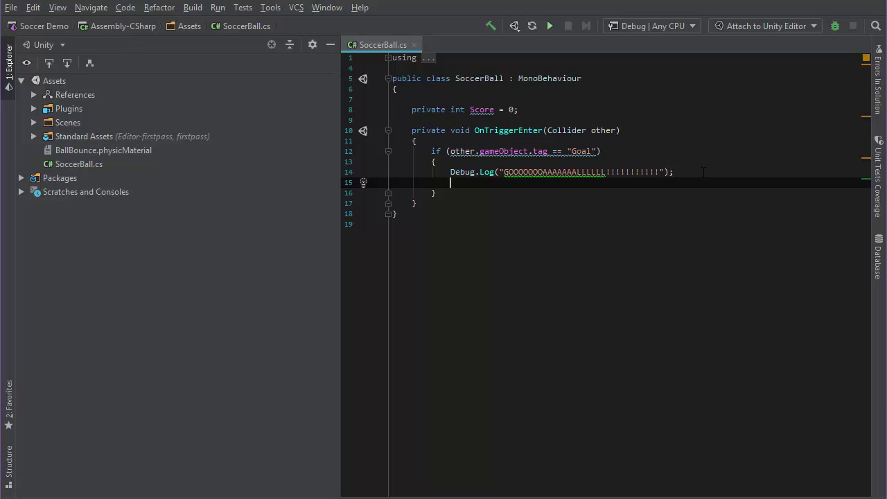
type("Score")
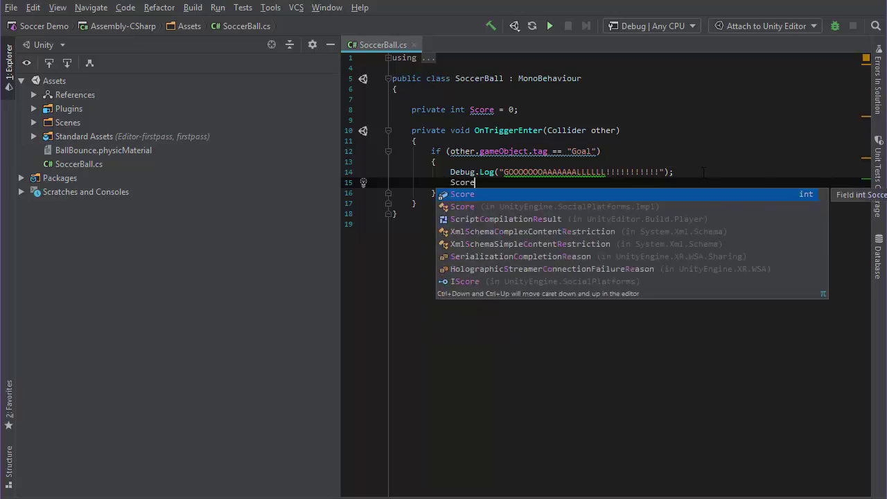
type("++;")
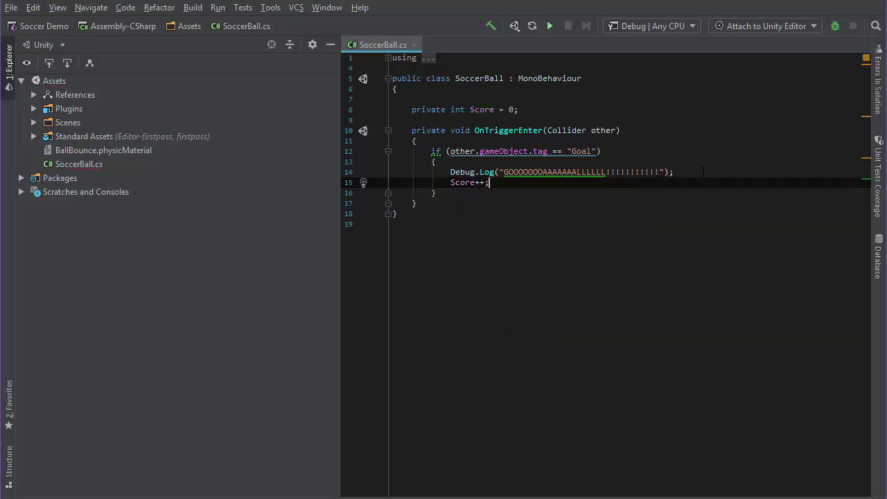
key("Down")
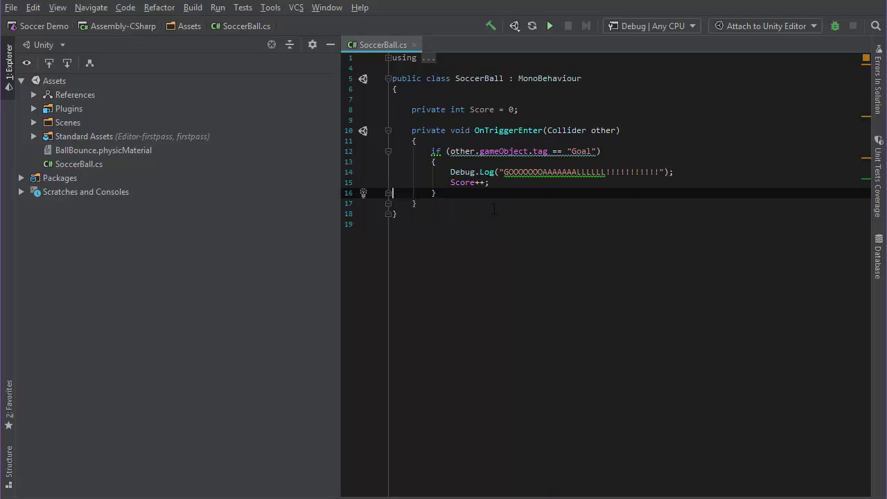
key("Return")
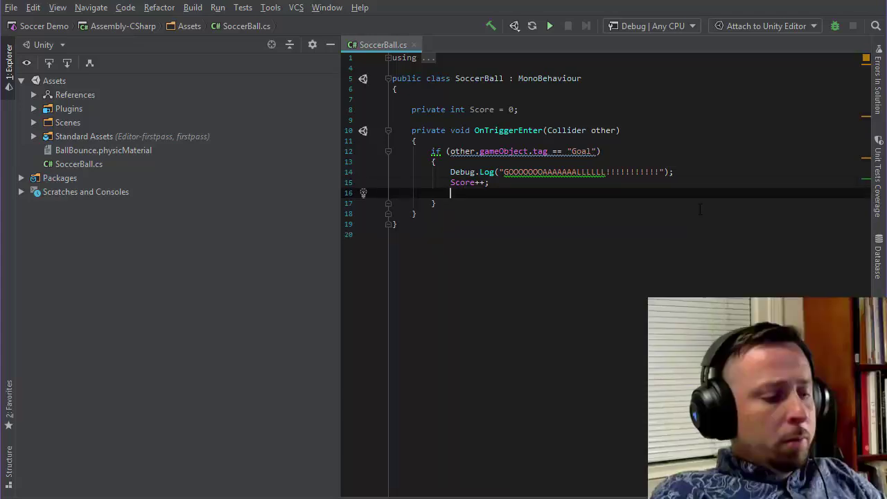
Below Score++, add Debug.Log("Score is: " + Score.ToString()); using autocomplete
type("De")
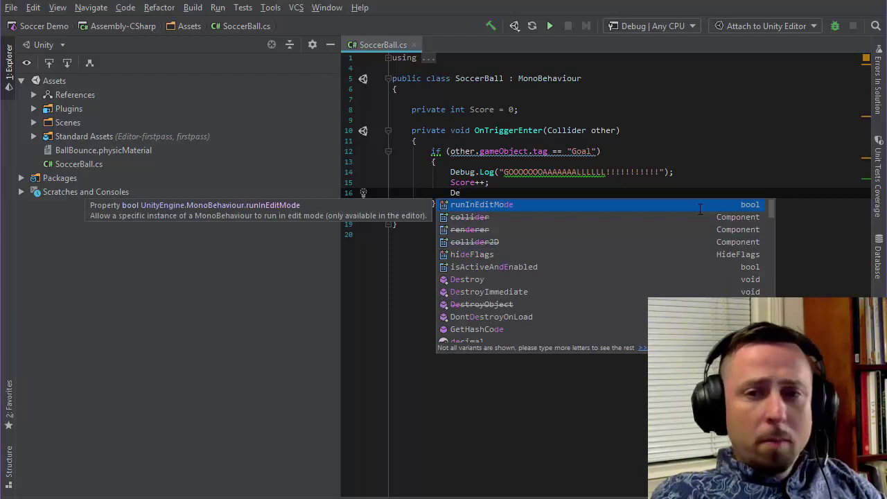
type("bug.L")
key("Escape")
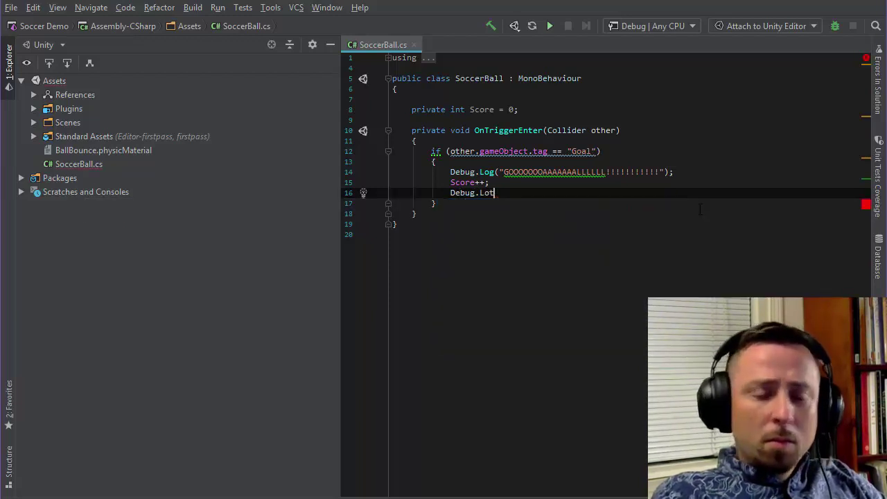
key("ctrl+space")
key("Return")
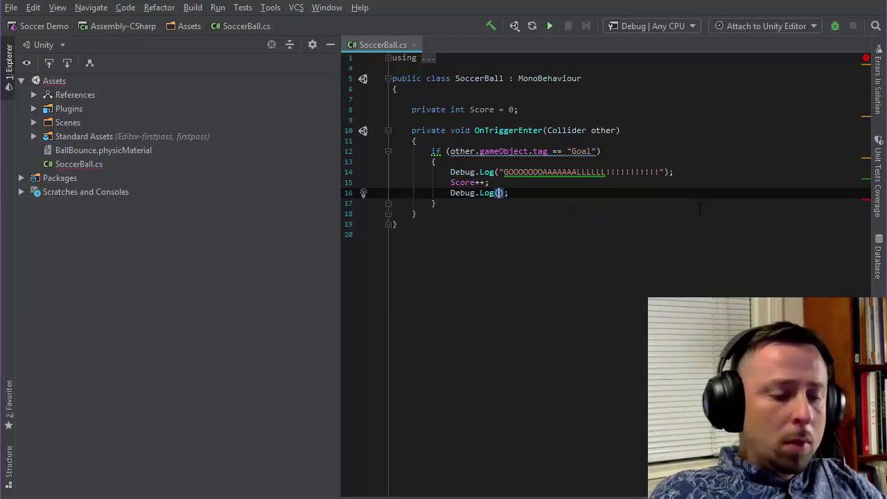
type("\"Score")
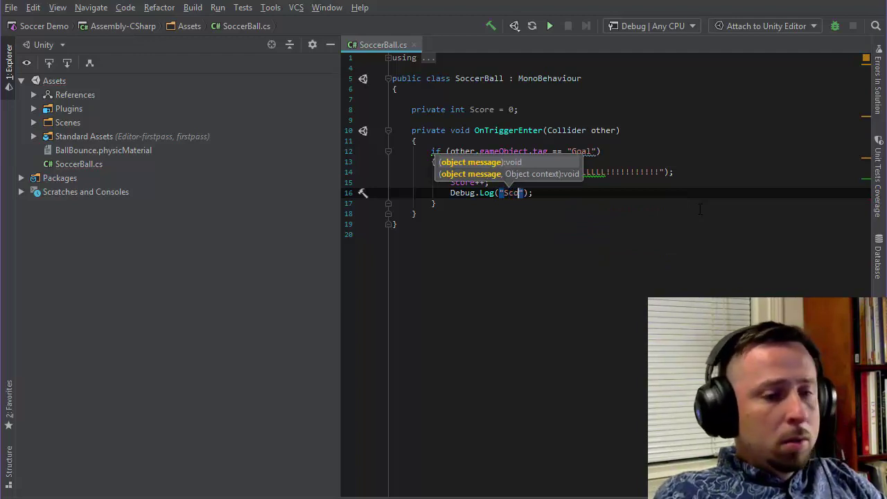
type(" is: ")
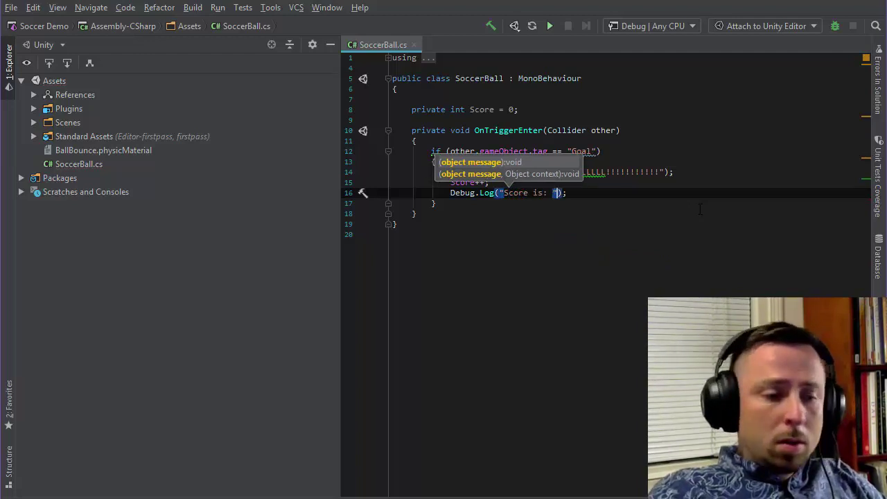
type("\"+")
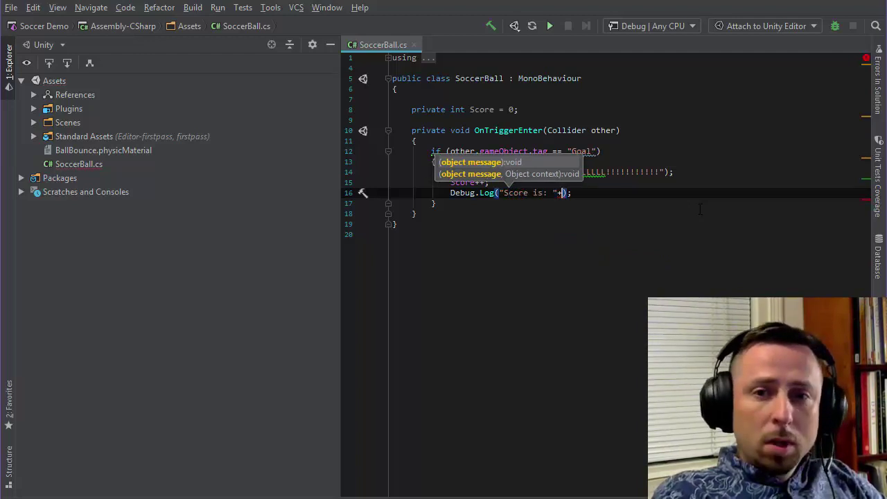
key("ctrl+End")
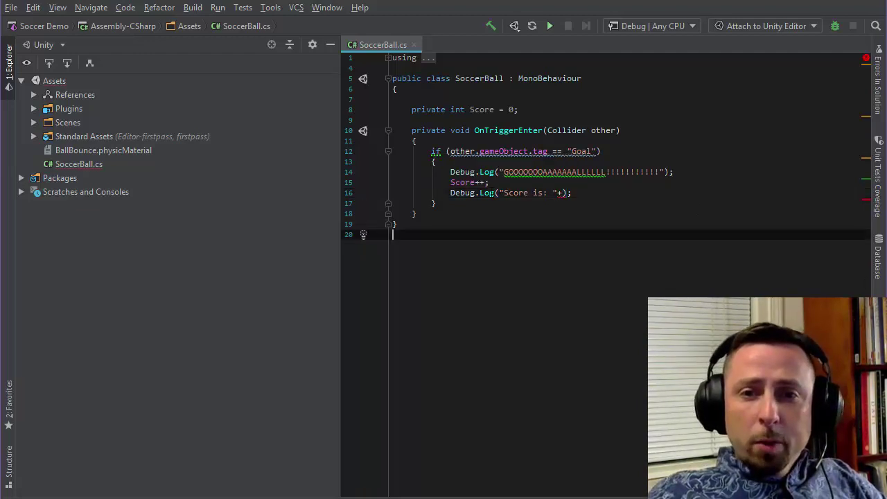
left_click(562, 192)
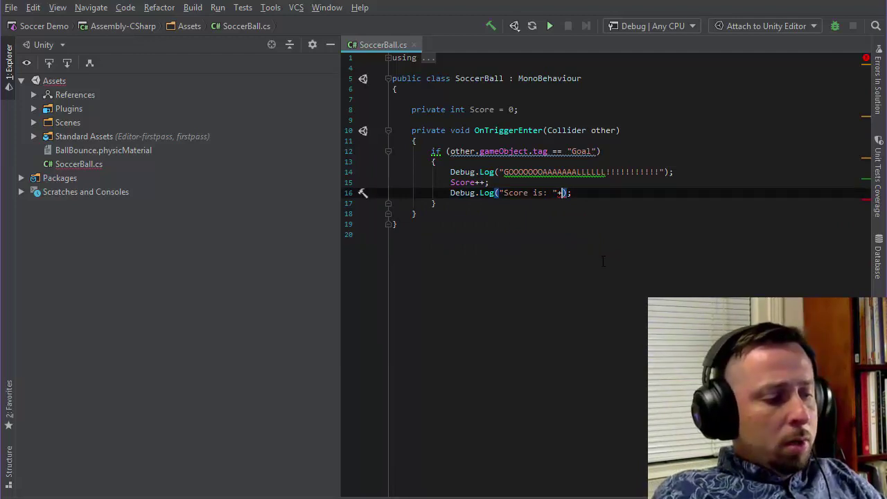
type("Score")
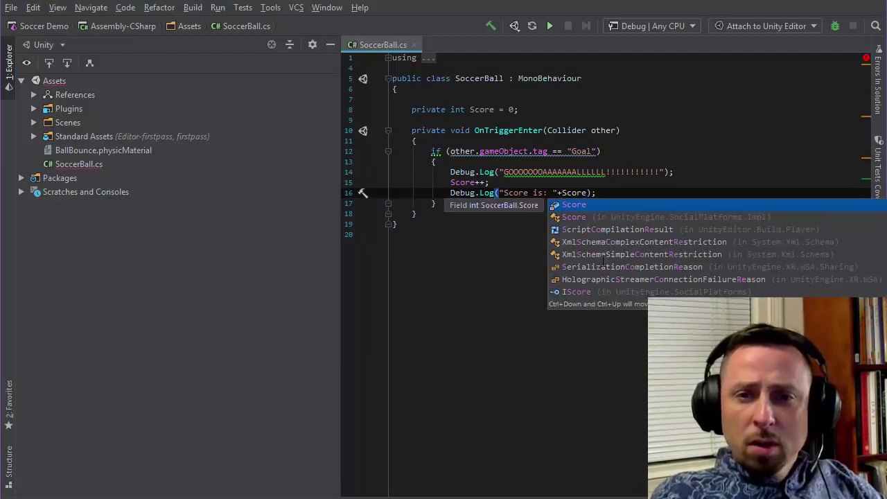
type(".")
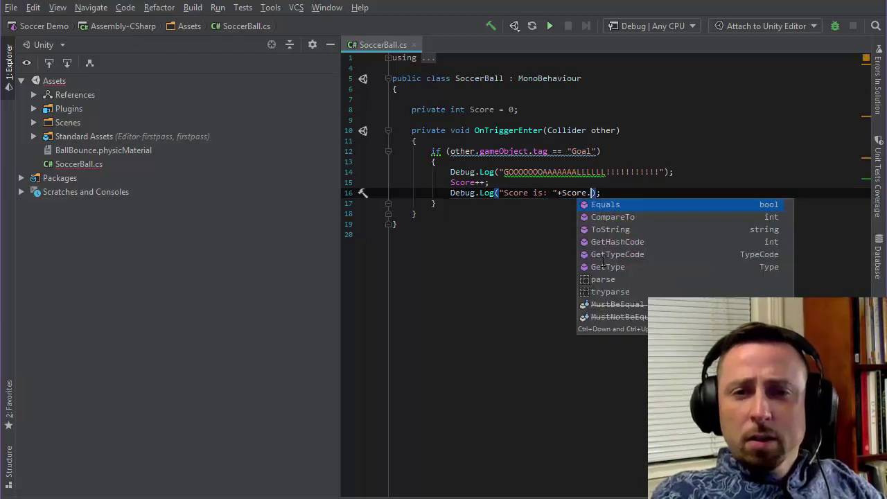
key("Down")
key("Down")
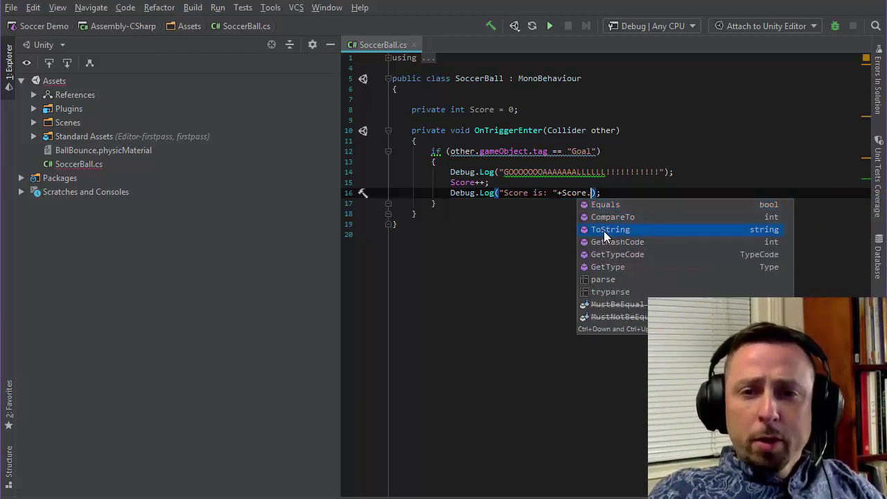
key("Return")
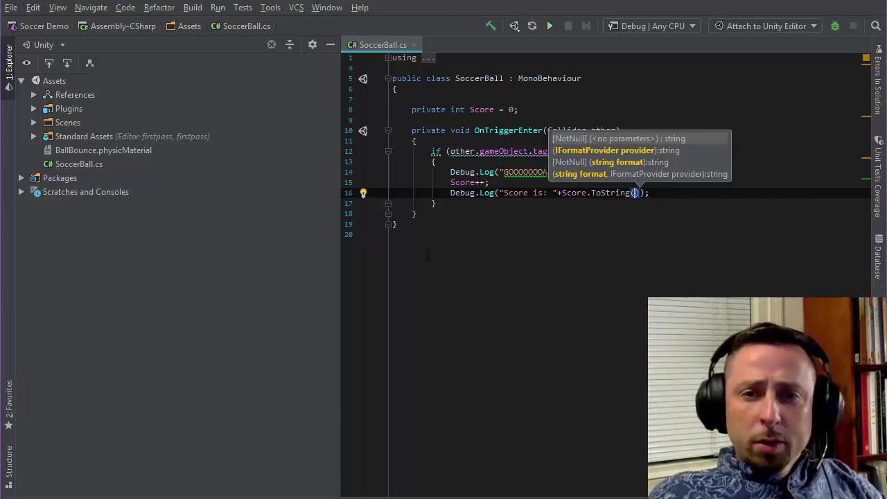
key("Escape")
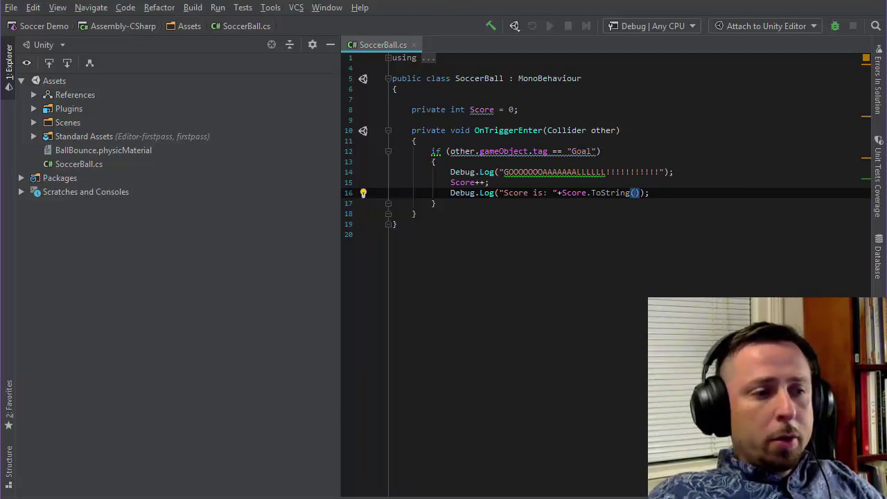
In Unity, play-test with WASD, pushing the ball into the goal twice for scores 1 and 2, then stop
key("alt+Tab")
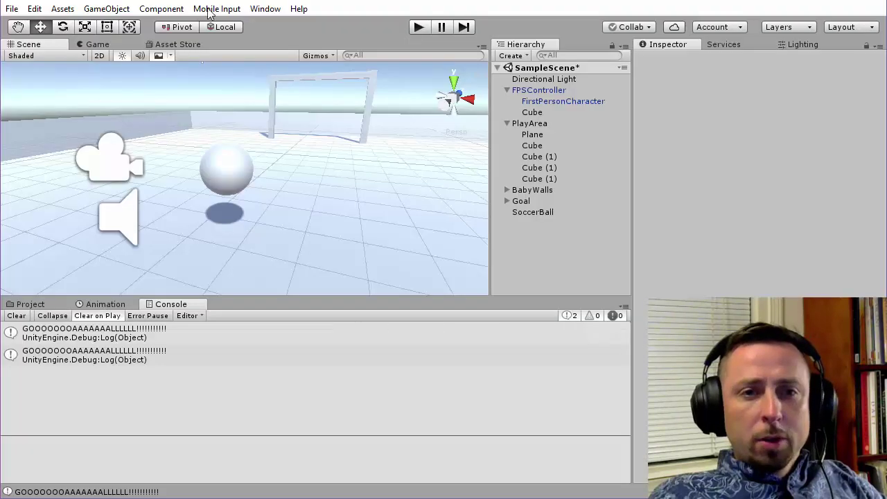
left_click(420, 27)
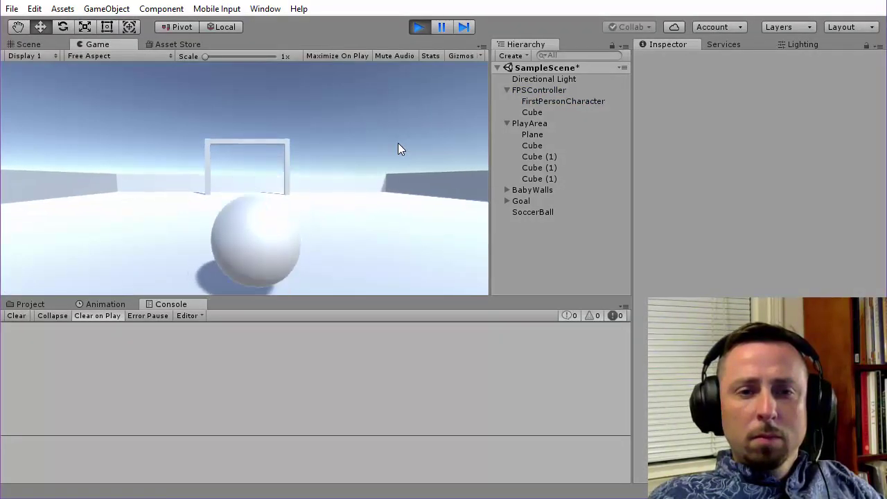
key("w")
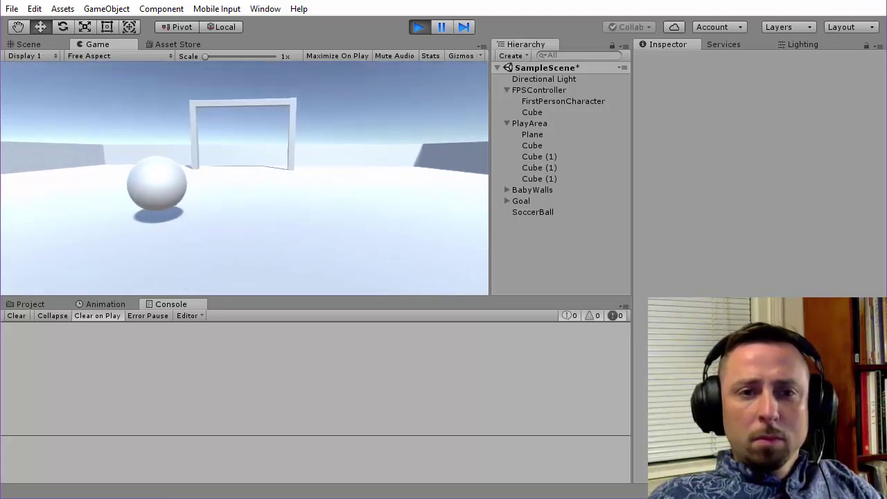
key("a")
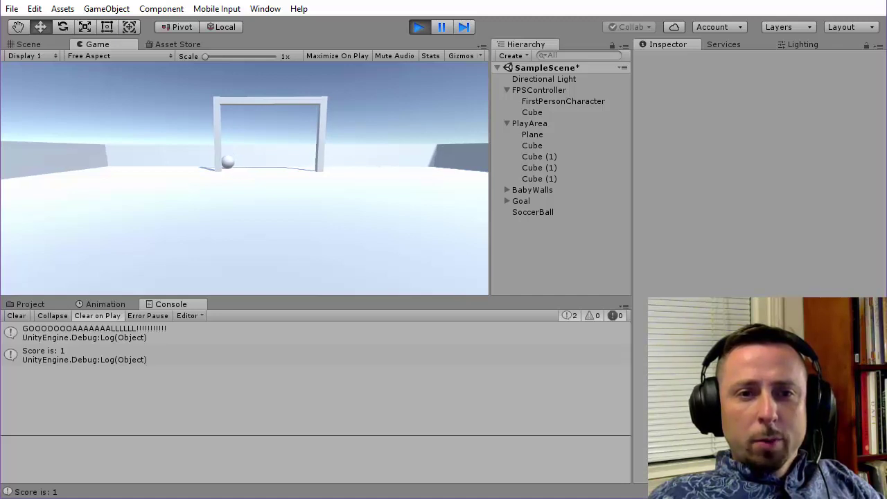
key("w")
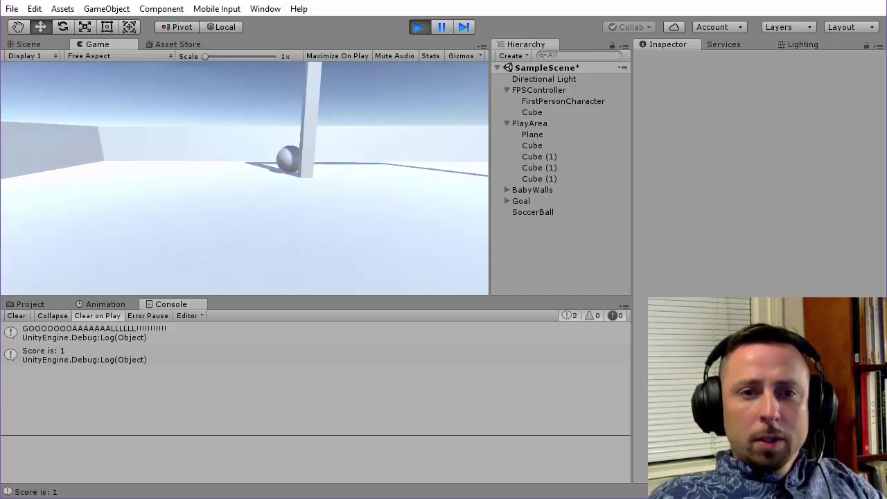
key("w")
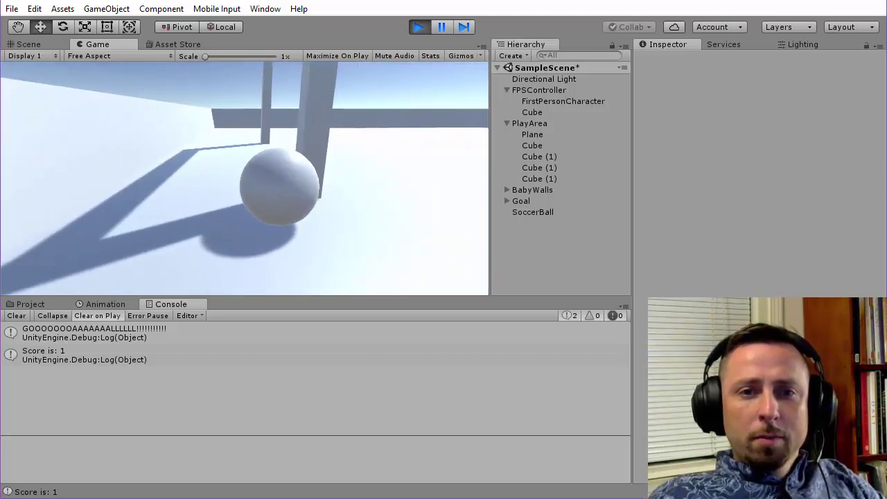
key("w")
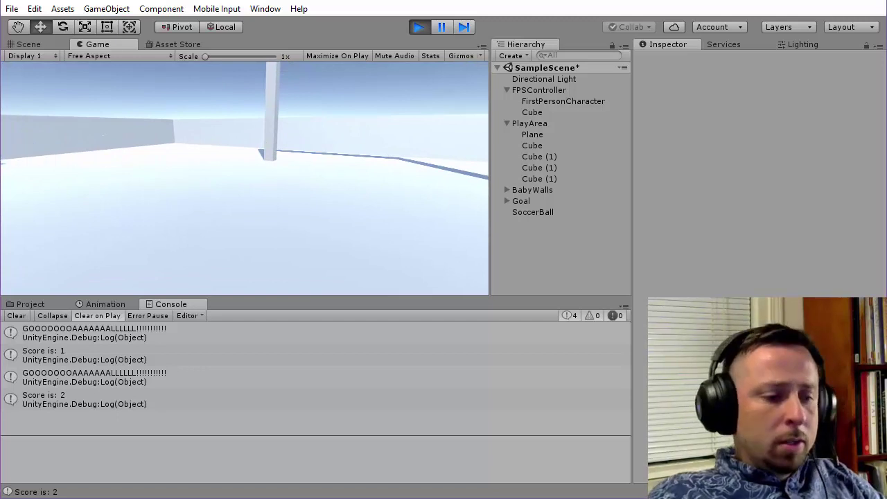
key("ctrl+p")
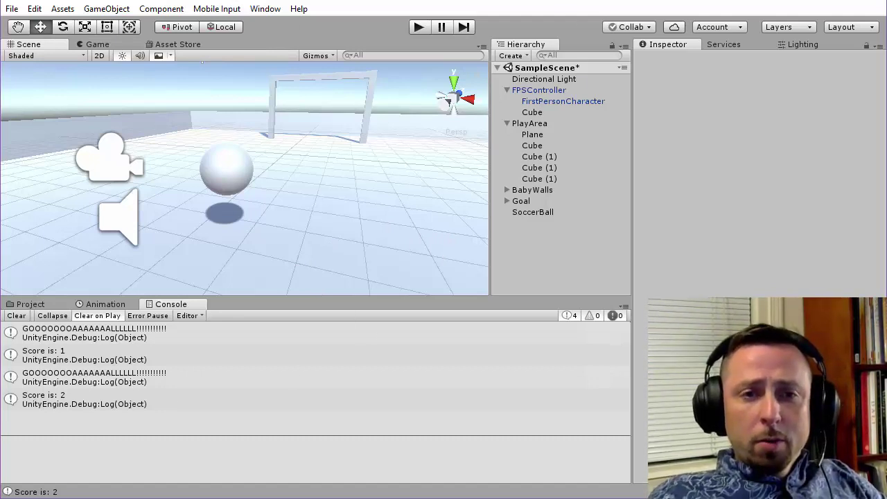
Collapse PlayArea and FPSController in the Hierarchy and create an empty GameObject
left_click(506, 122)
left_click(507, 90)
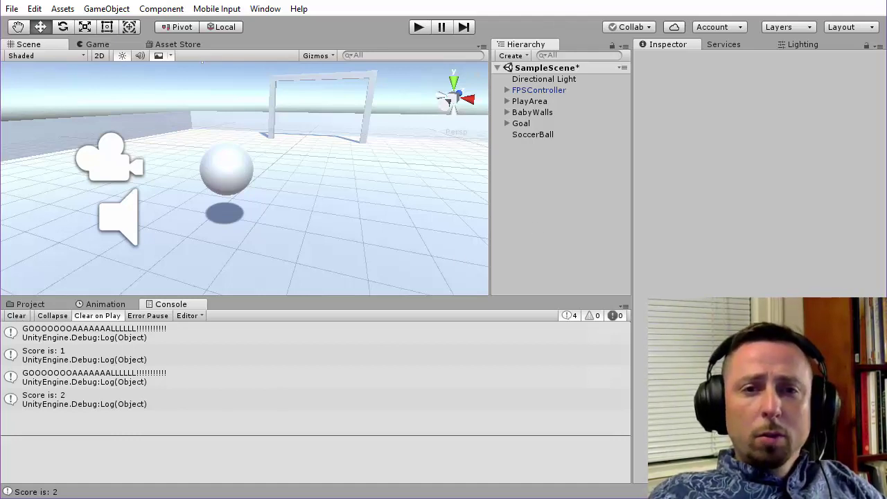
left_click(149, 10)
mouse_move(107, 9)
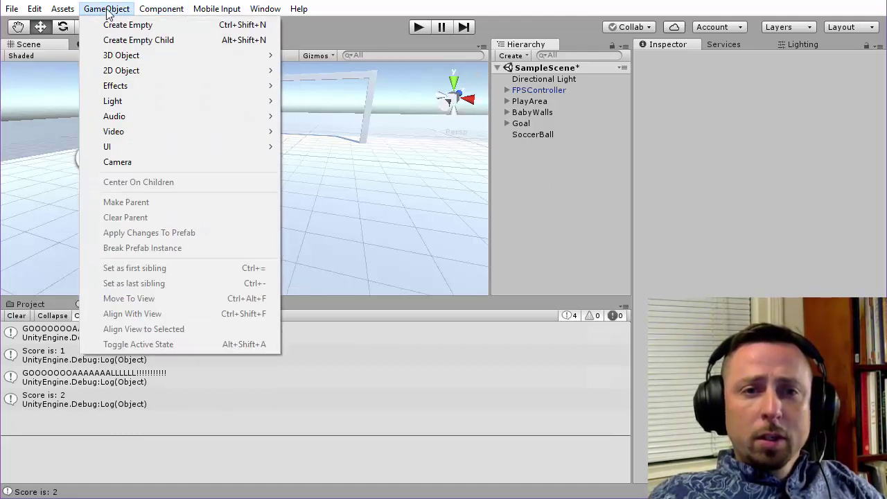
left_click(128, 25)
Rename the new empty object to GameController
left_click(546, 196)
left_click(538, 144)
left_click(546, 147)
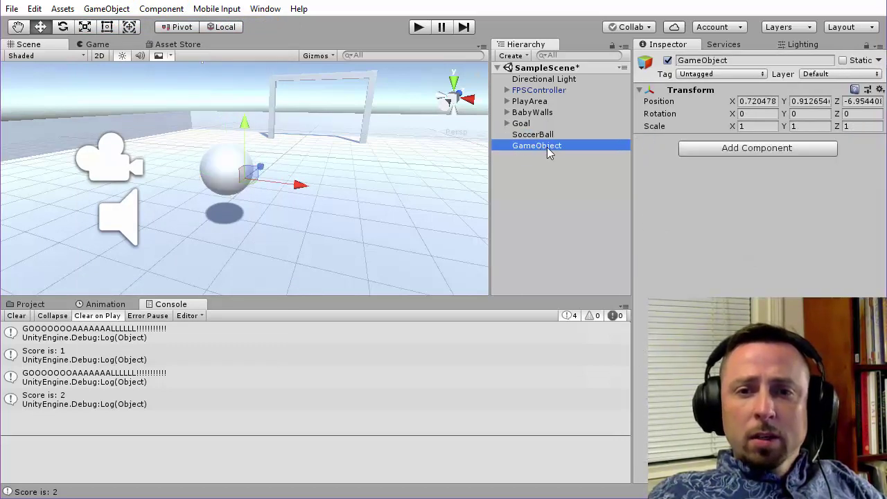
left_click(549, 147)
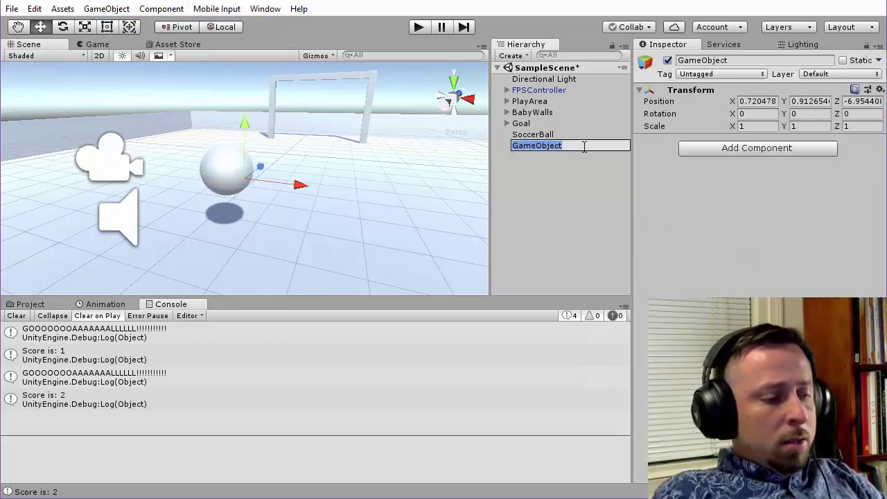
type("GameController")
key("Return")
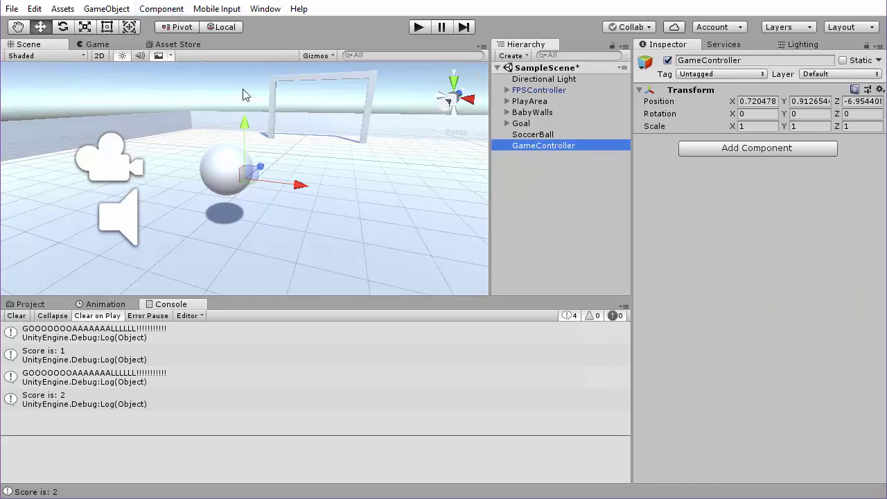
Add a UI Text from GameController's context menu, creating Canvas, Text and EventSystem
right_click(533, 148)
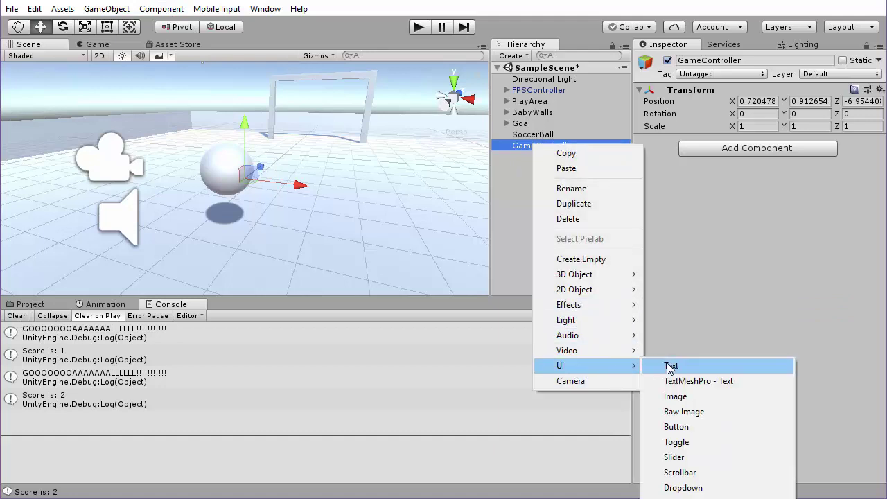
mouse_move(584, 365)
left_click(671, 366)
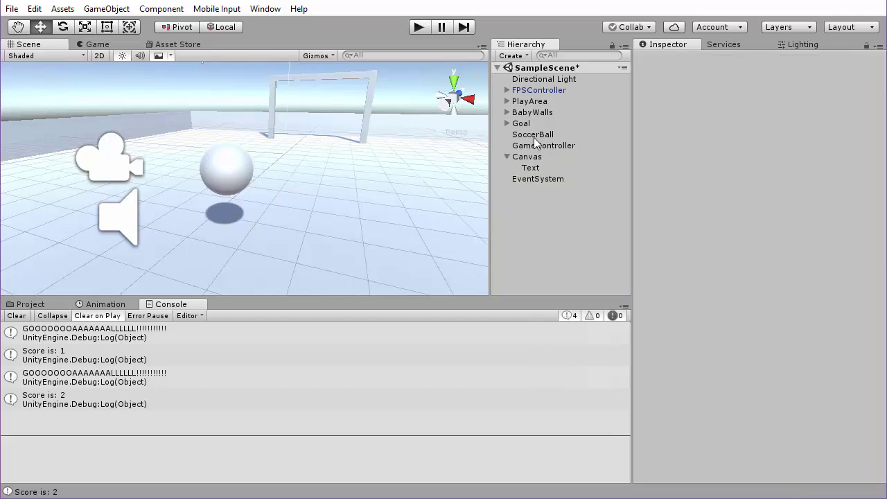
left_click(533, 180)
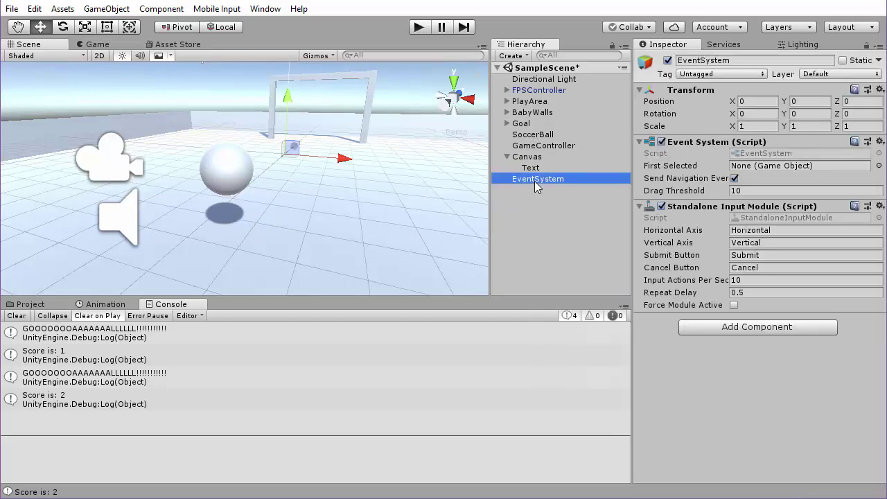
left_click(526, 158)
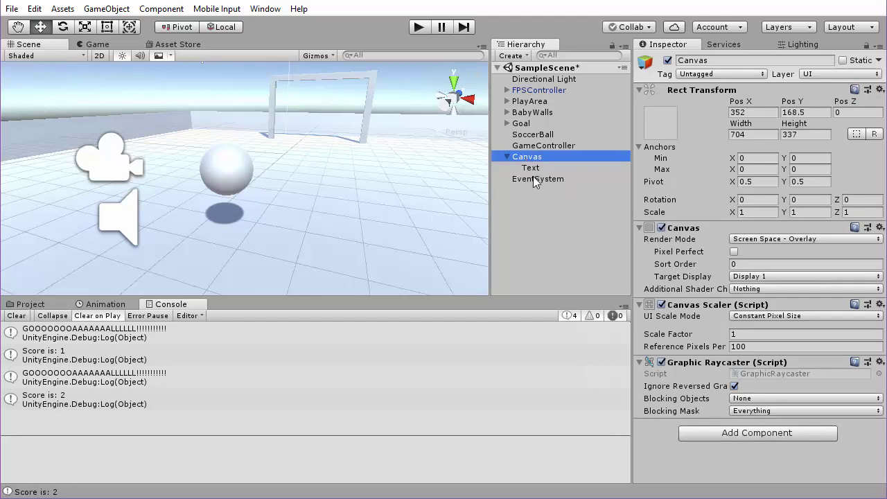
left_click(535, 168)
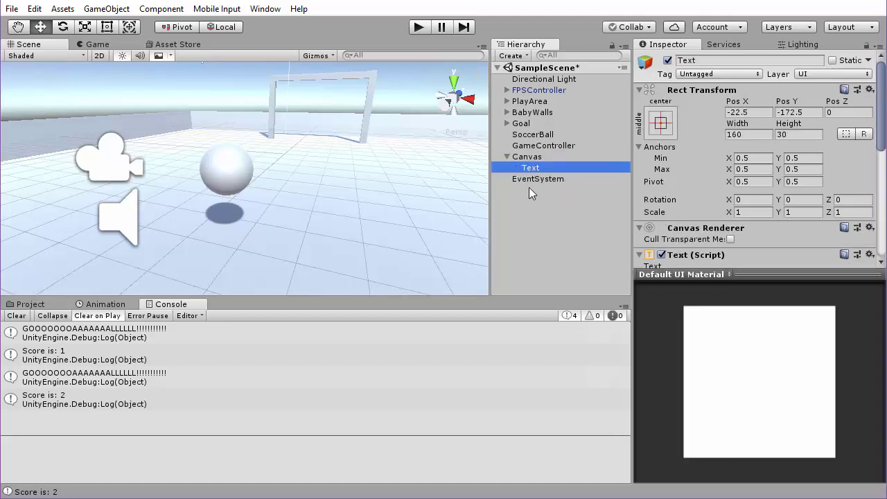
Parent the Canvas under GameController and select its Text object
left_click(547, 227)
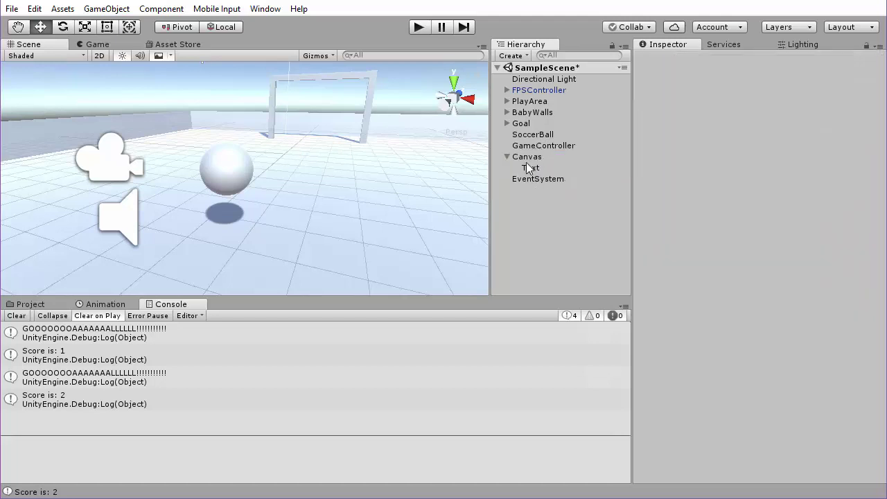
left_click(553, 147)
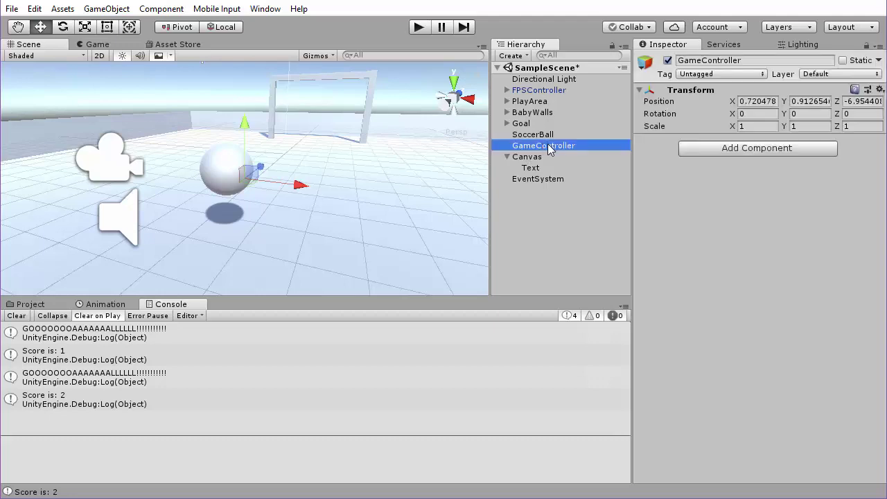
left_click_drag(525, 158, 530, 147)
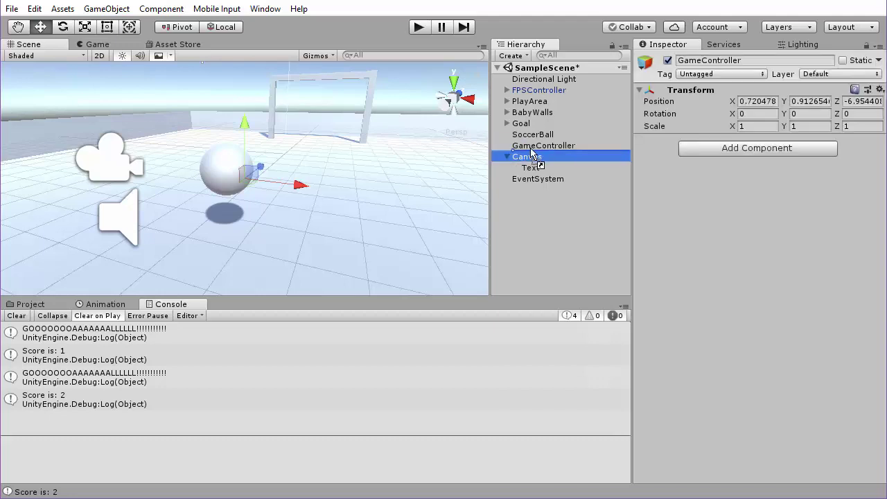
left_click(546, 229)
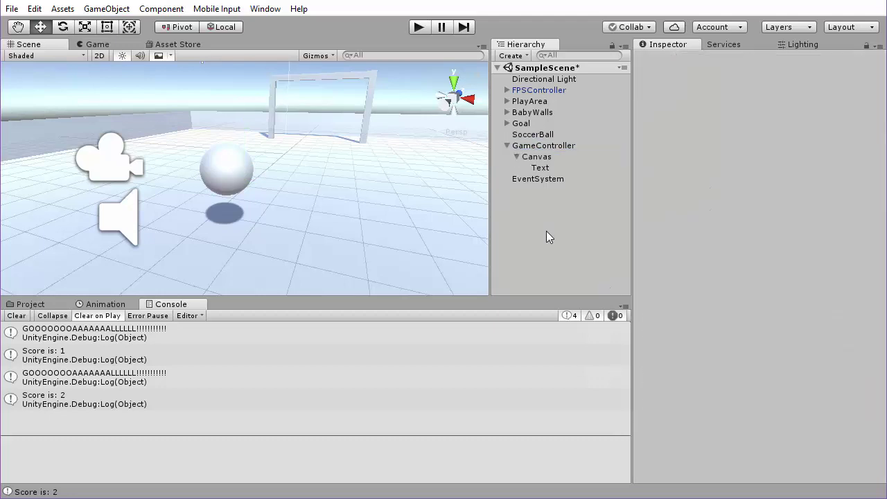
left_click(543, 159)
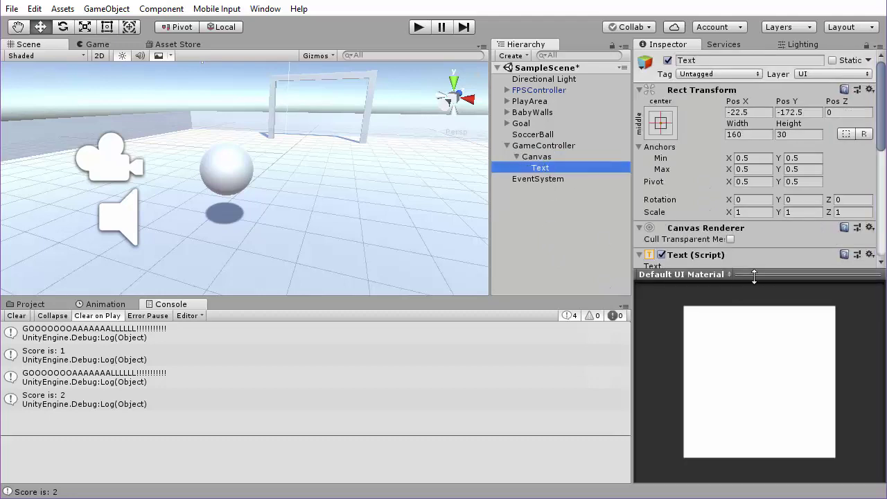
Replace the Text component's 'New Text' content with 'Score: 0' in the Inspector
left_click_drag(755, 276, 762, 348)
scroll(776, 261, "down", 3)
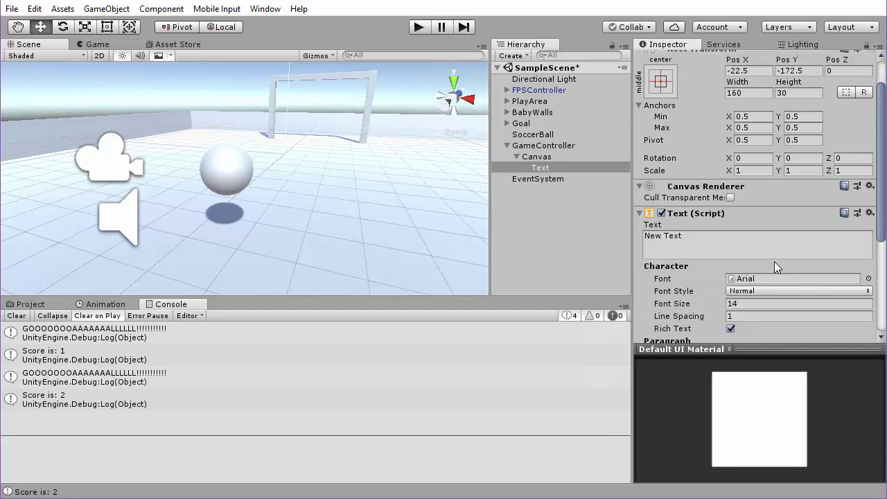
scroll(774, 262, "down", 5)
scroll(774, 261, "up", 3)
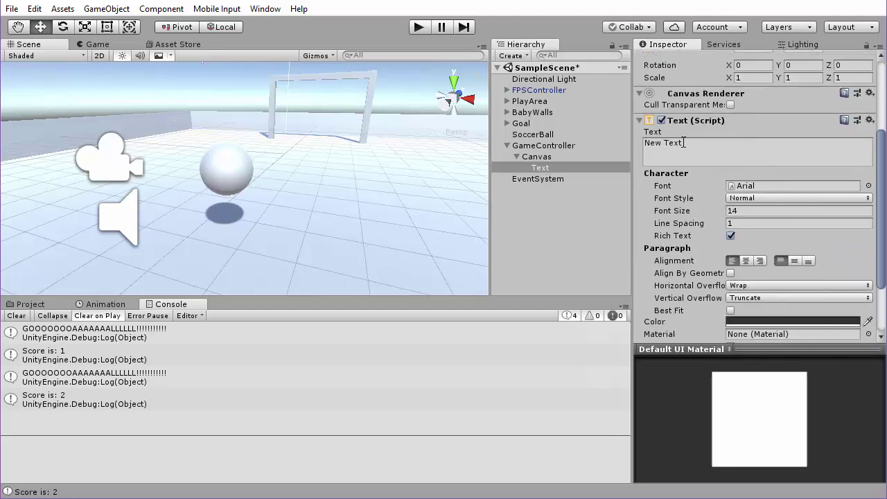
left_click(697, 146)
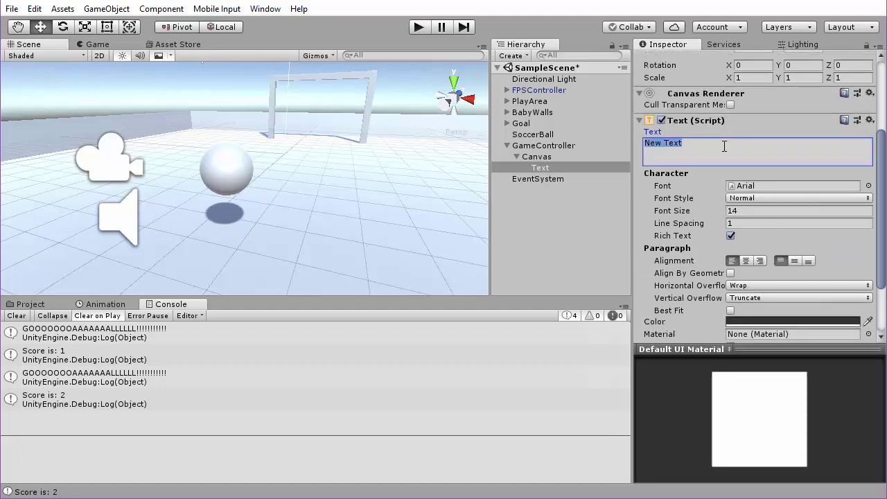
type("S")
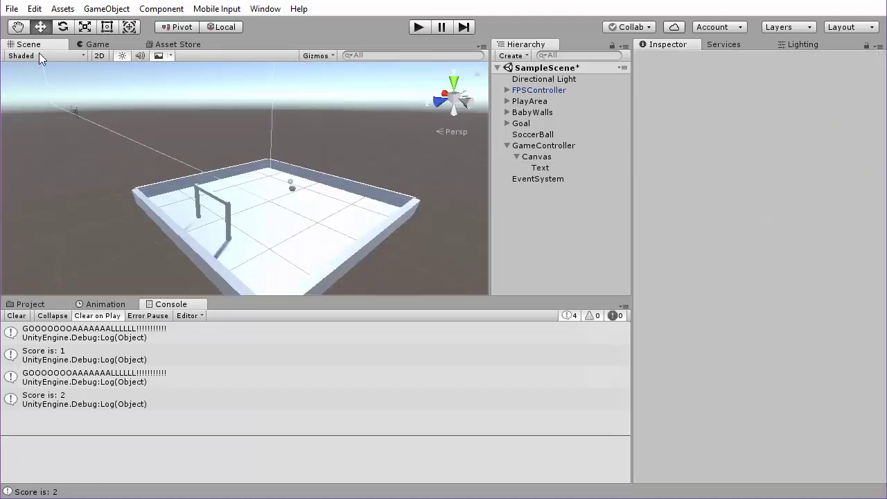
Switch the Scene view to 2D and frame the Canvas
left_click(99, 56)
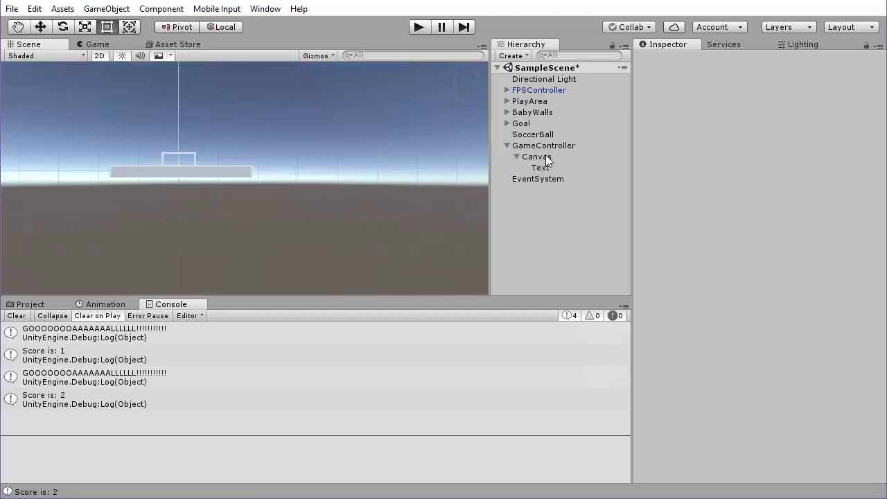
left_click(544, 158)
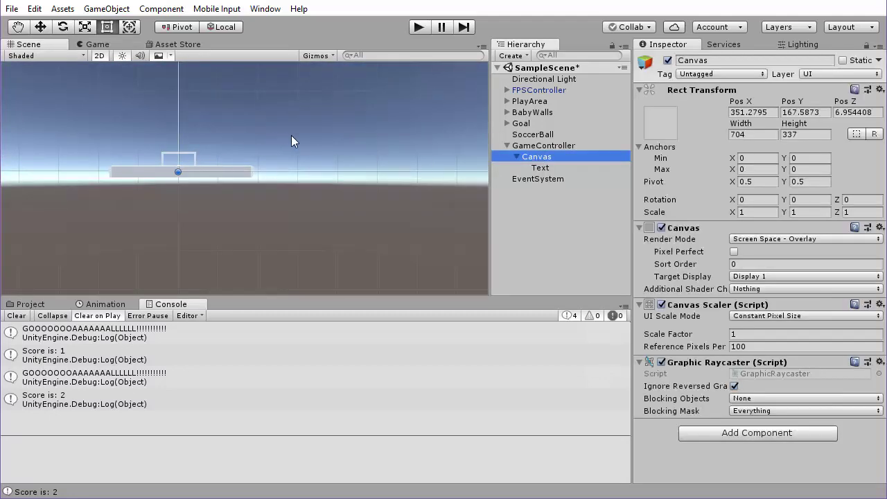
key("f")
mouse_move(298, 137)
right_mouse_down("alt")
mouse_move(714, 179)
mouse_move(572, 177)
right_mouse_up("alt")
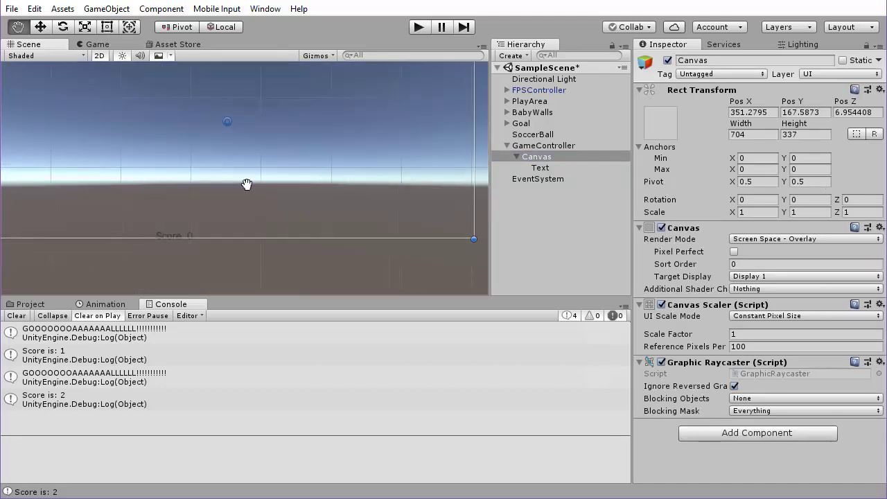
Move the 'Score: 0' text to the canvas's top-left, around position −199, 89
middle_click_drag(171, 232, 194, 221)
key("f")
left_click(540, 168)
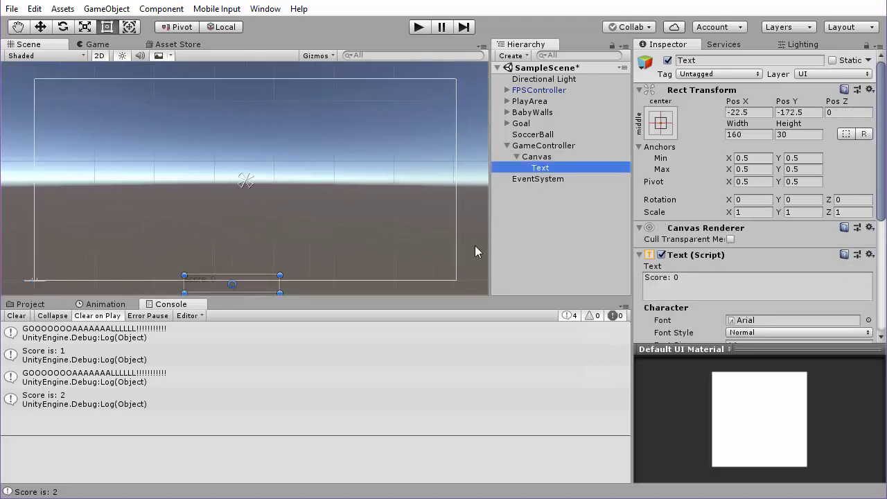
mouse_move(213, 285)
left_mouse_down()
mouse_move(120, 105)
mouse_move(129, 136)
left_mouse_up()
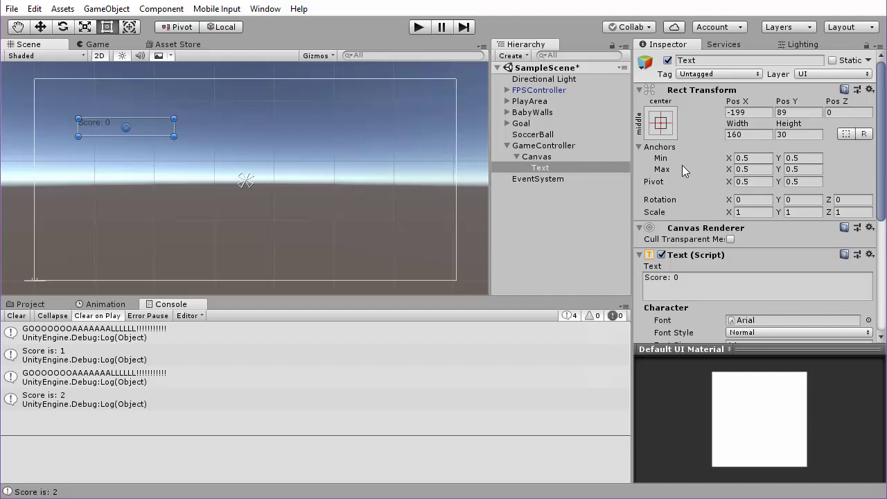
Anchor the Score: 0 text top-right, placed at −22, −15 and sized 178.6 by 38.1
left_click(662, 125)
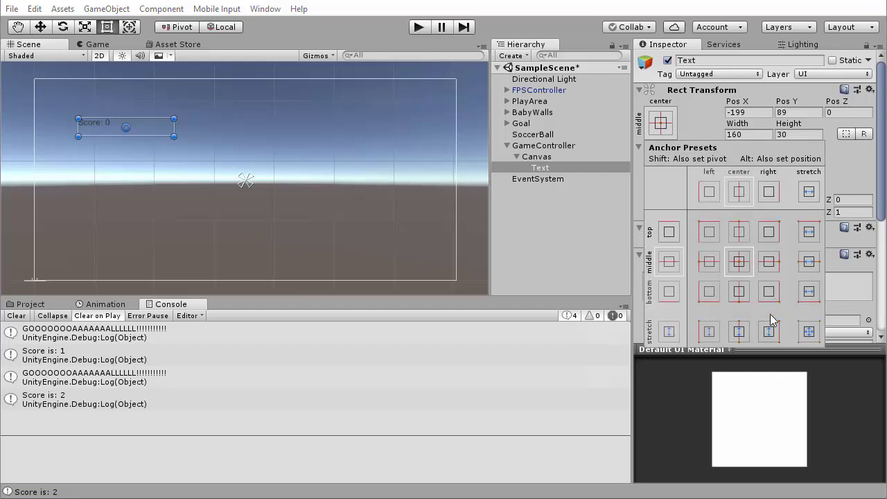
key("shift+alt")
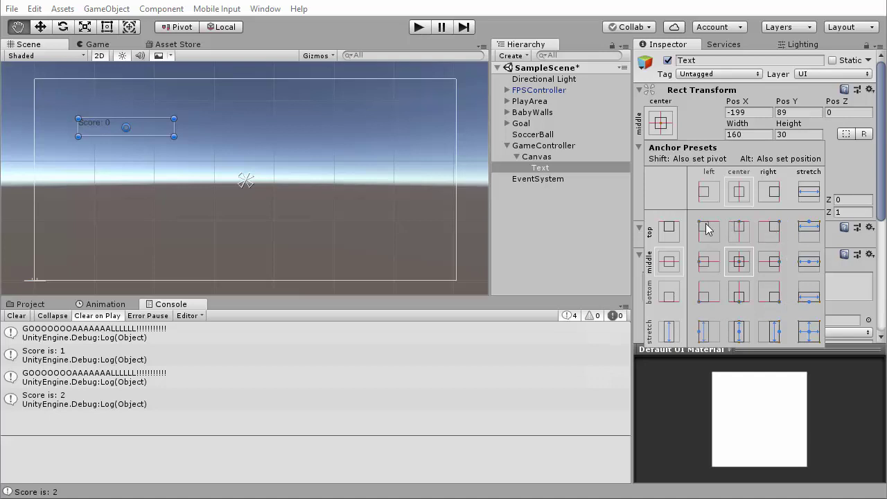
left_click(768, 231, "alt+shift")
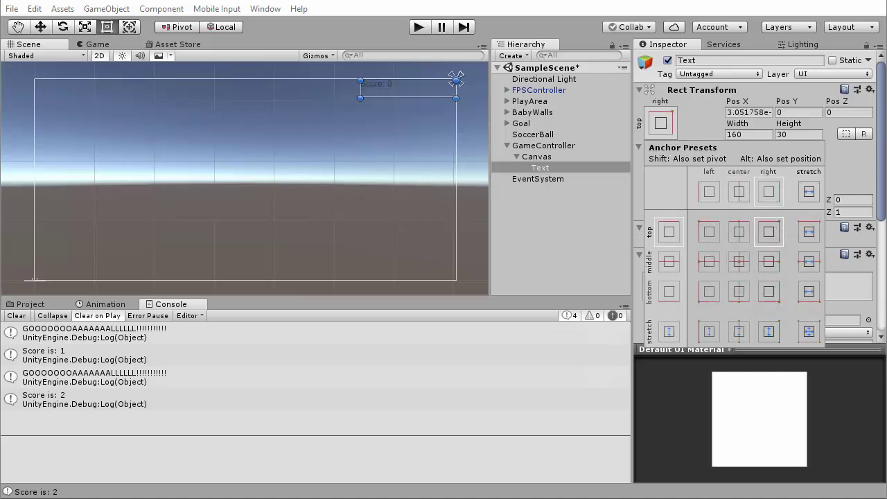
key("shift+alt")
left_click(376, 95)
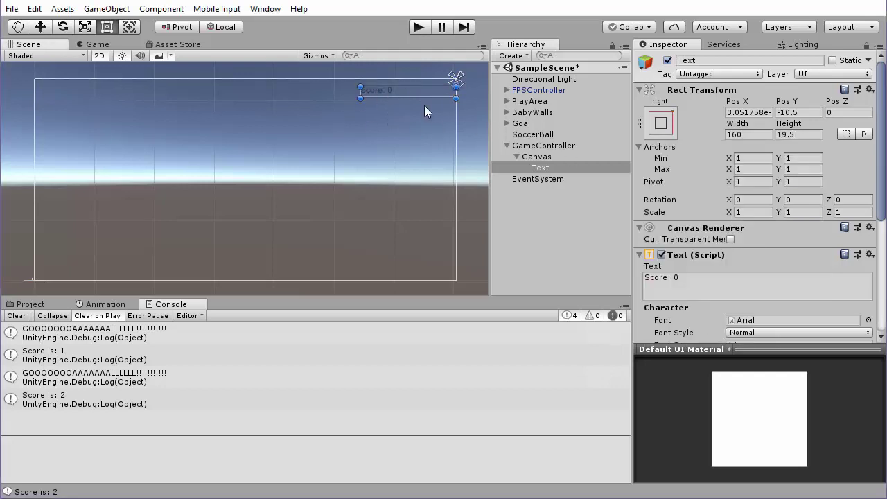
left_click_drag(365, 96, 336, 115)
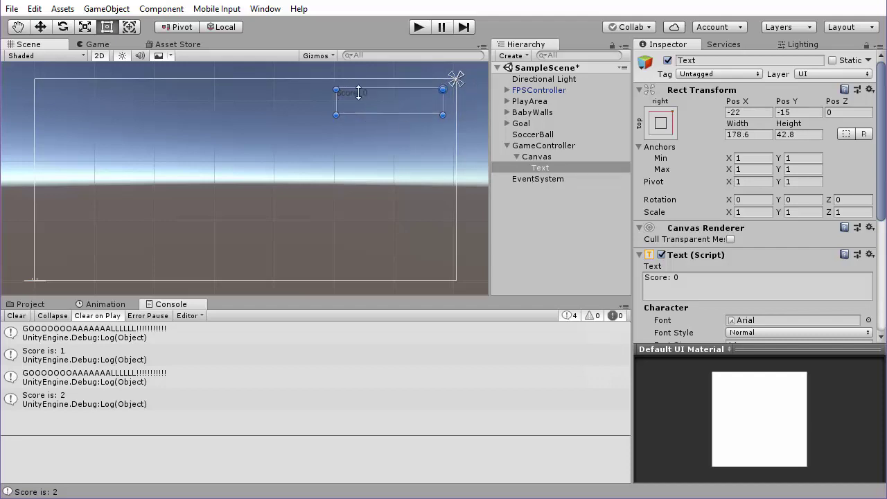
left_click_drag(351, 92, 355, 94)
Right-align the score text and nudge its box slightly right and up
scroll(859, 199, "down", 5)
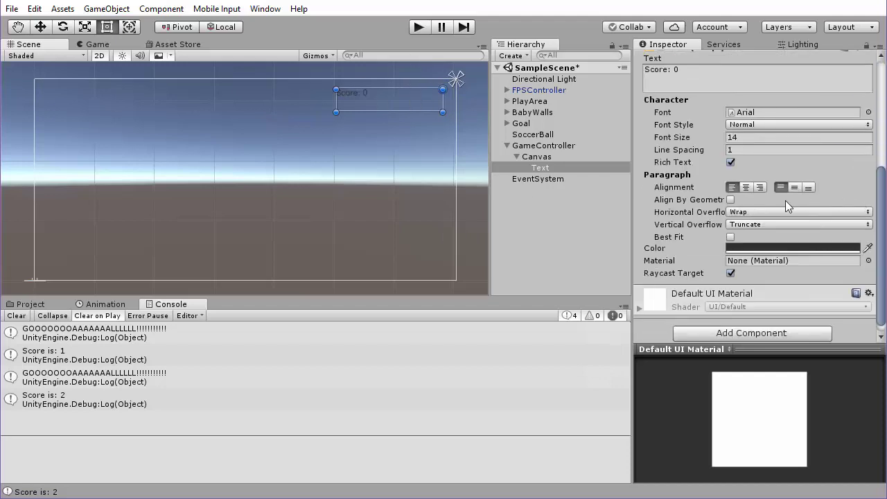
left_click(760, 187)
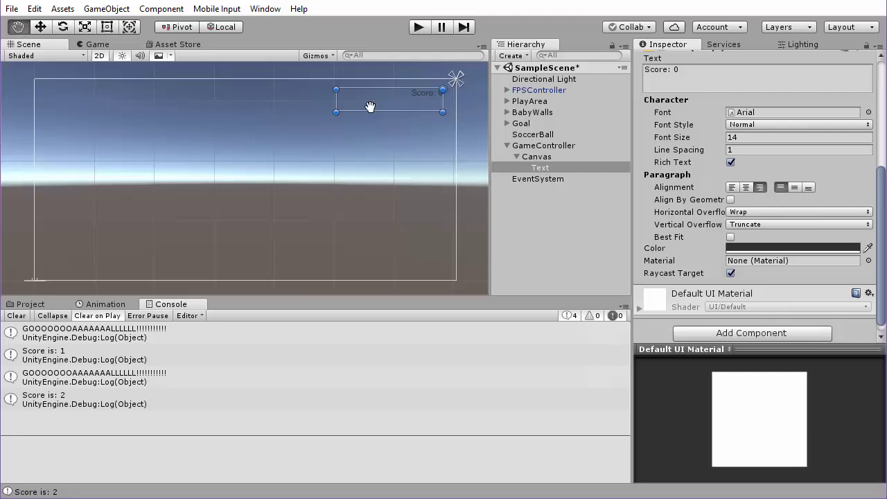
scroll(426, 114, "up", 3)
scroll(426, 114, "down", 2)
scroll(182, 248, "up", 3)
key("t")
left_click_drag(304, 171, 316, 168)
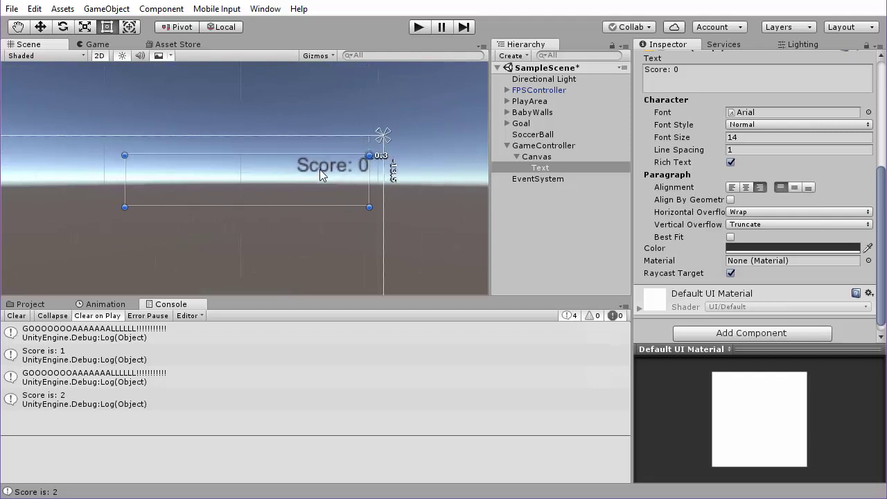
key("q")
left_click_drag(185, 184, 208, 138)
scroll(224, 173, "down", 2)
key("t")
scroll(750, 203, "up", 3)
Set the score text's font size to 18 and its font style to Bold
left_click(671, 220)
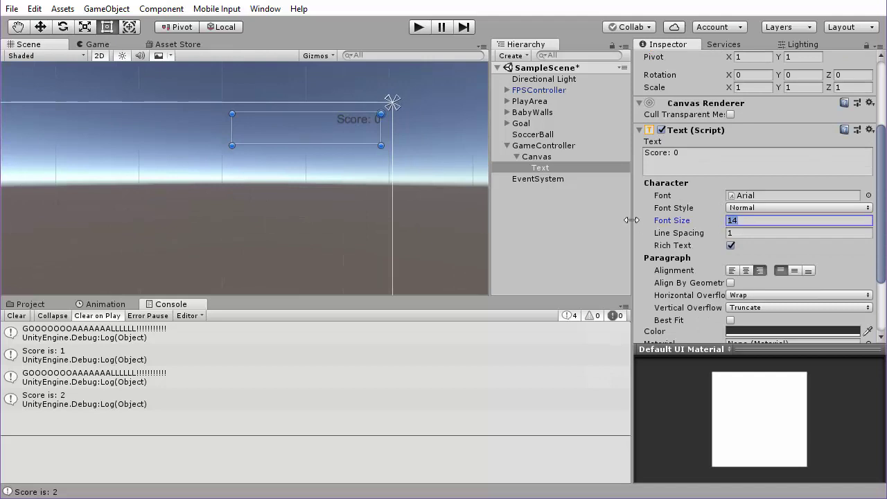
type("18")
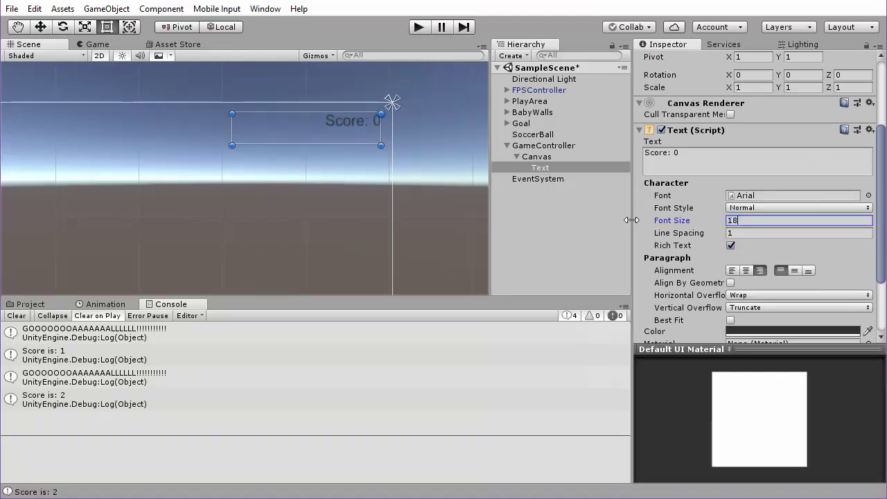
left_click(751, 208)
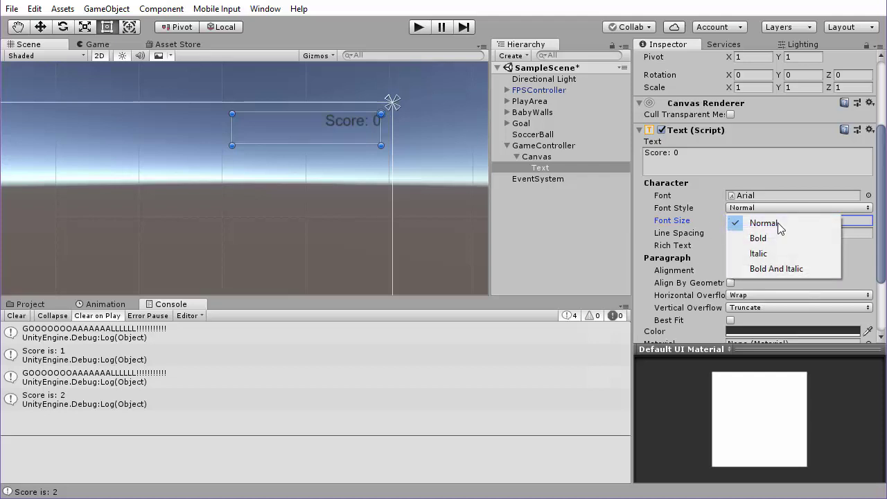
left_click(791, 239)
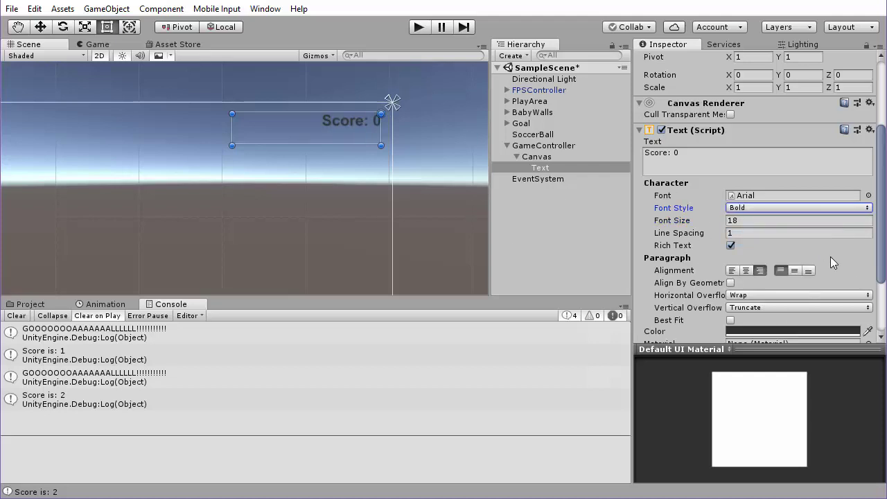
Change the score text colour to white in the colour picker
scroll(291, 187, "down", 3)
scroll(201, 190, "down", 2)
mouse_move(157, 192)
middle_mouse_down()
mouse_move(243, 166)
mouse_move(229, 161)
middle_mouse_up()
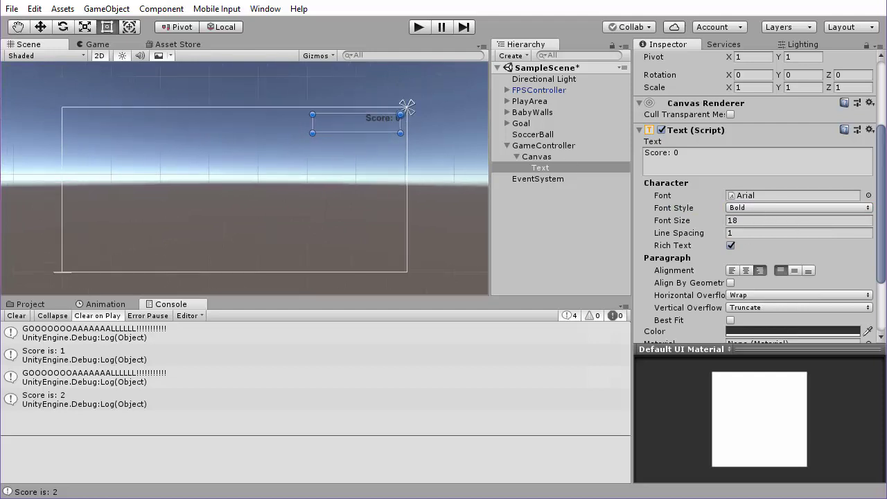
scroll(787, 250, "down", 2)
scroll(787, 250, "down", 1)
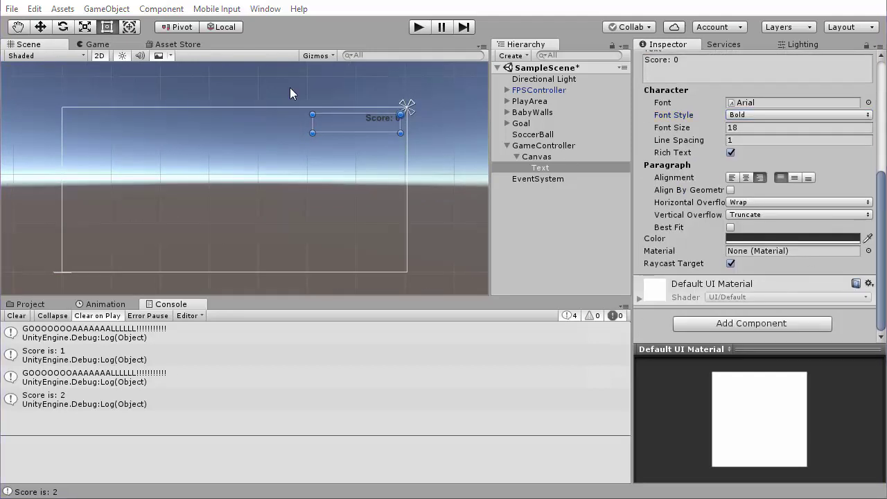
left_click(794, 238)
left_click(403, 192)
left_click_drag(397, 191, 359, 174)
left_click(470, 92)
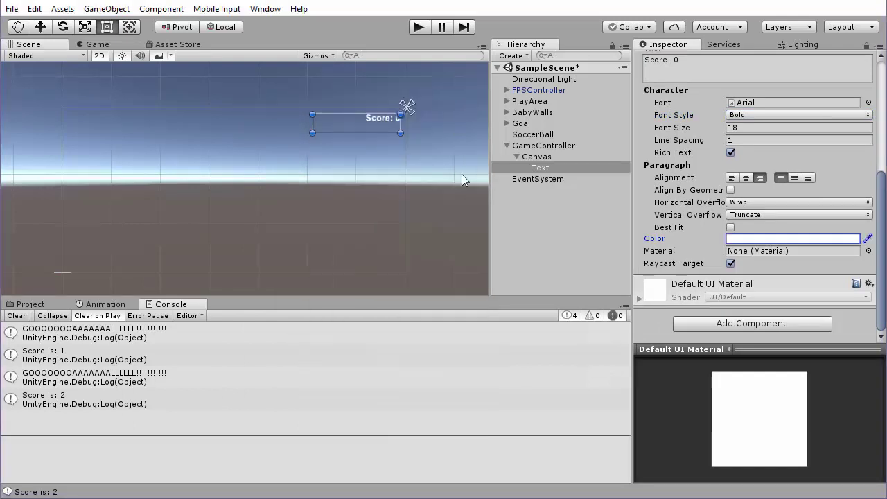
left_click(441, 149)
mouse_move(291, 179)
right_mouse_down("alt")
mouse_move(437, 173)
mouse_move(331, 168)
right_mouse_up("alt")
Duplicate the Score text, then anchor the copy top-left, left-align it and nudge it inward
middle_click_drag(332, 168, 394, 113)
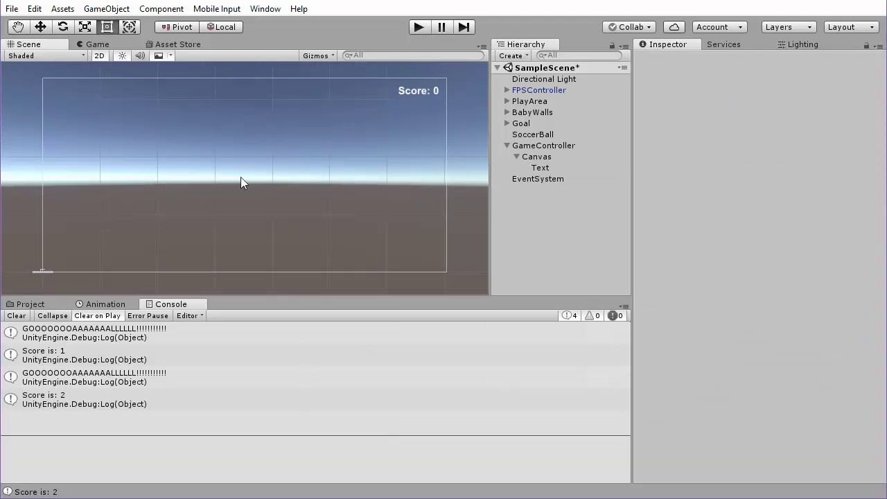
left_click(537, 155)
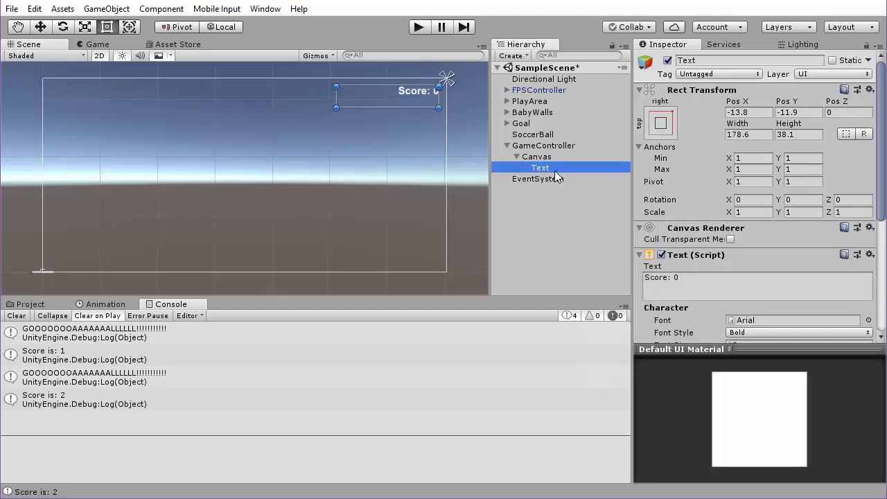
key("ctrl+d")
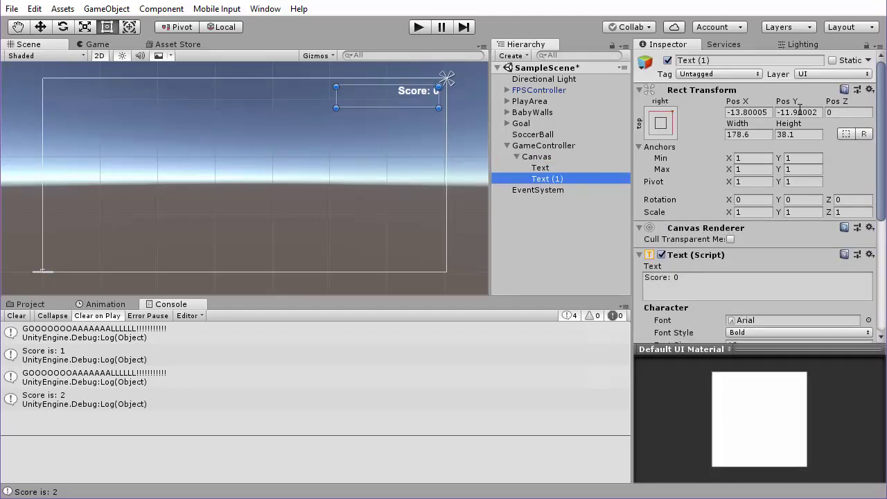
left_click(661, 124)
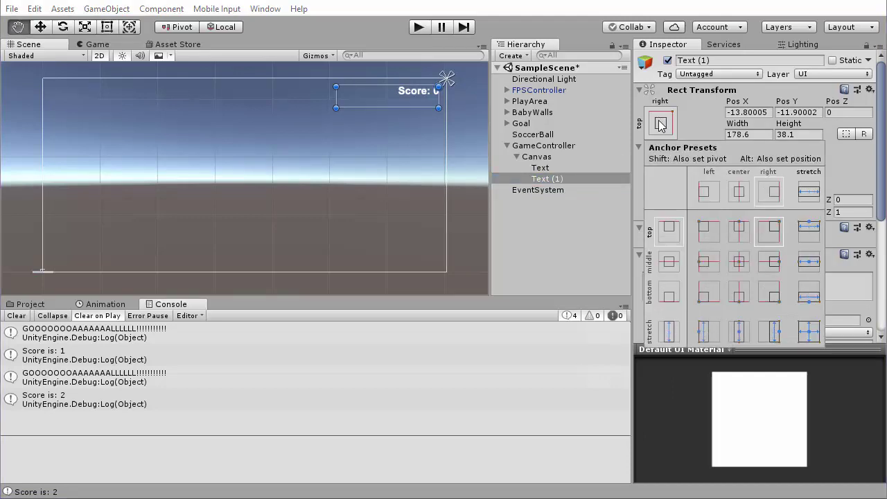
left_click(705, 234, "alt+shift")
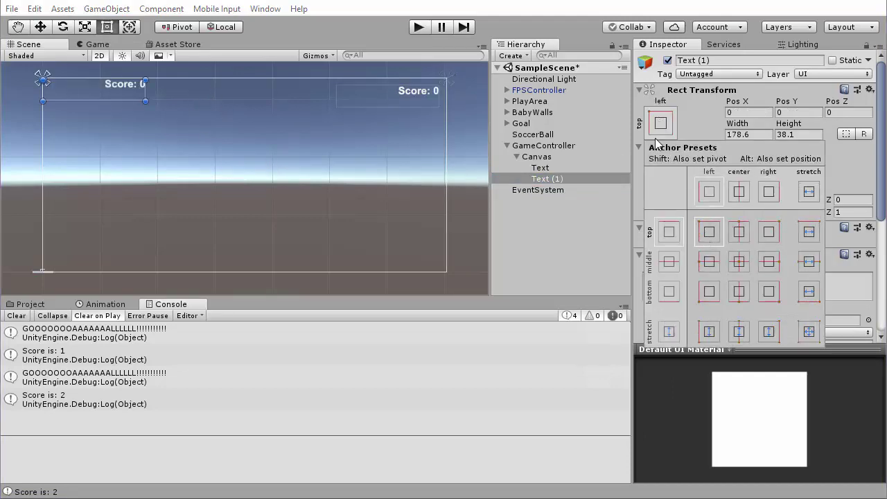
left_click_drag(880, 135, 880, 250)
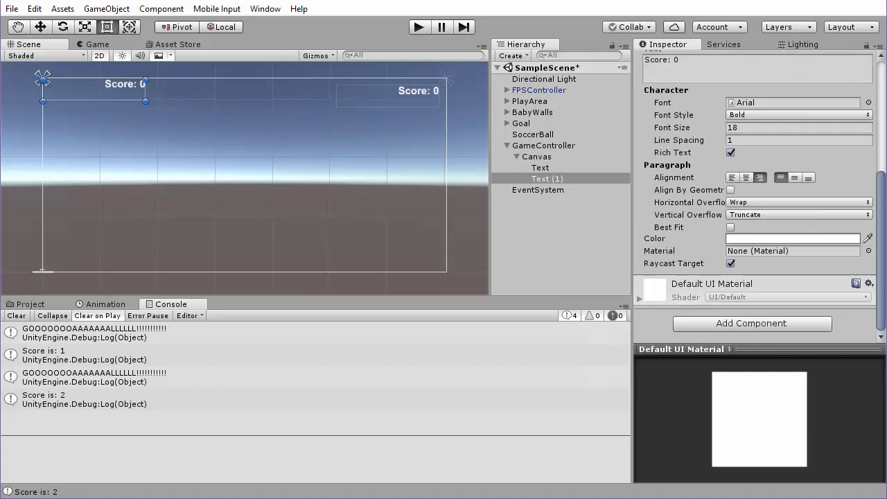
left_click(732, 178)
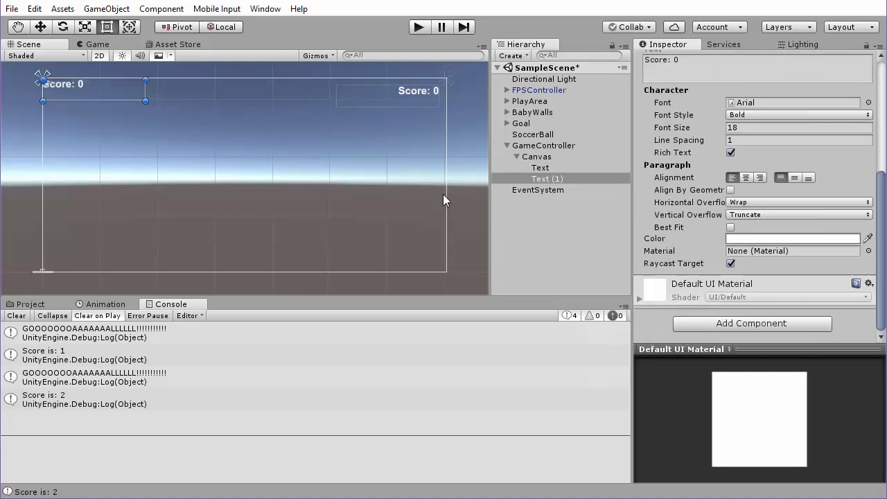
left_click_drag(62, 83, 73, 95)
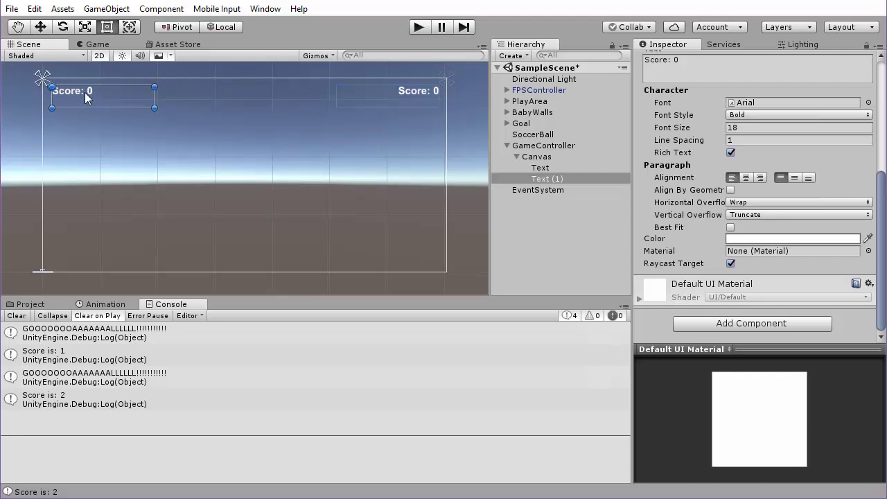
Change the copied label's text to 'Time: 0:00'
scroll(666, 238, "up", 5)
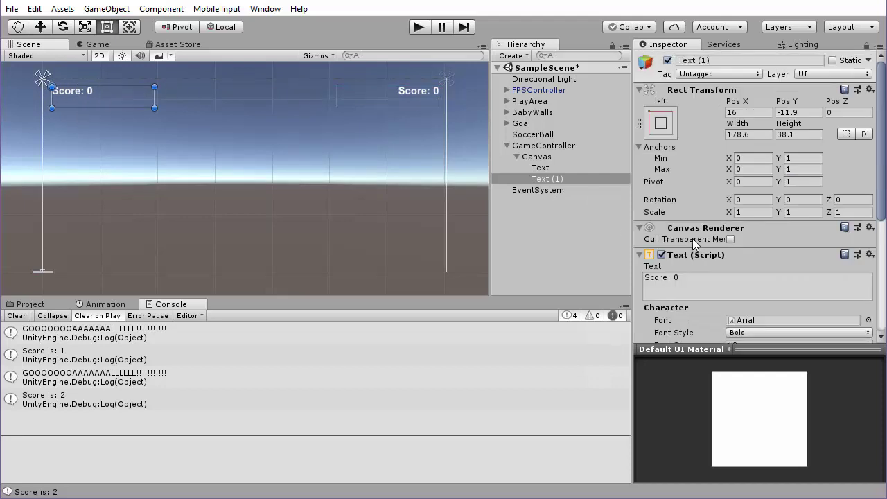
scroll(692, 236, "down", 4)
left_click(690, 108)
key("ctrl+a")
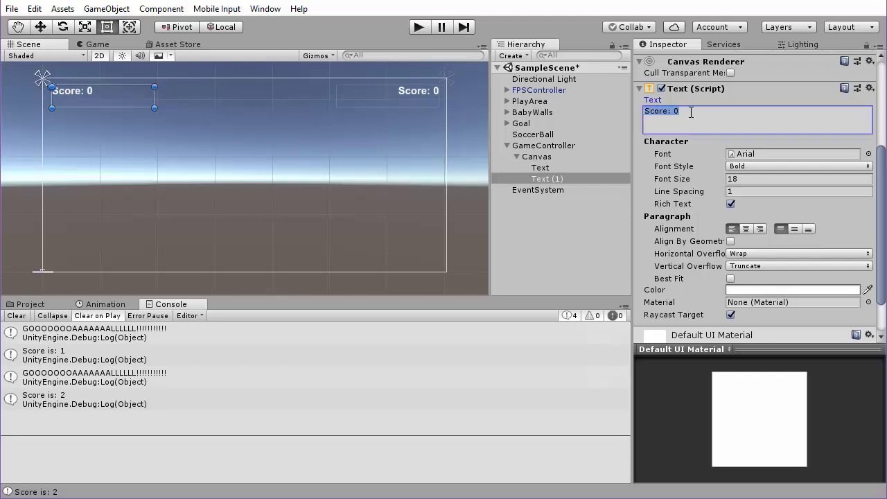
type("Tiem")
key("BackSpace")
key("BackSpace")
type("me")
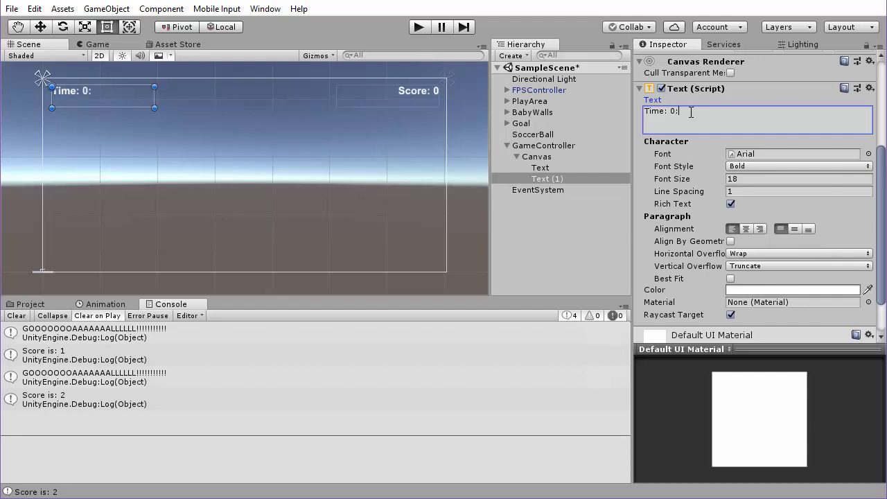
type("00")
left_click(462, 133)
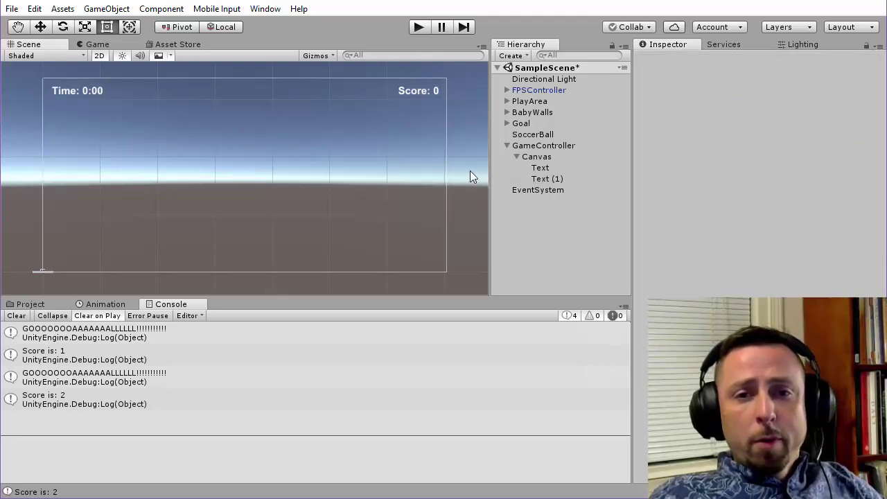
Rename Text to Score and Text (1) to Time in the Hierarchy
left_click(402, 92)
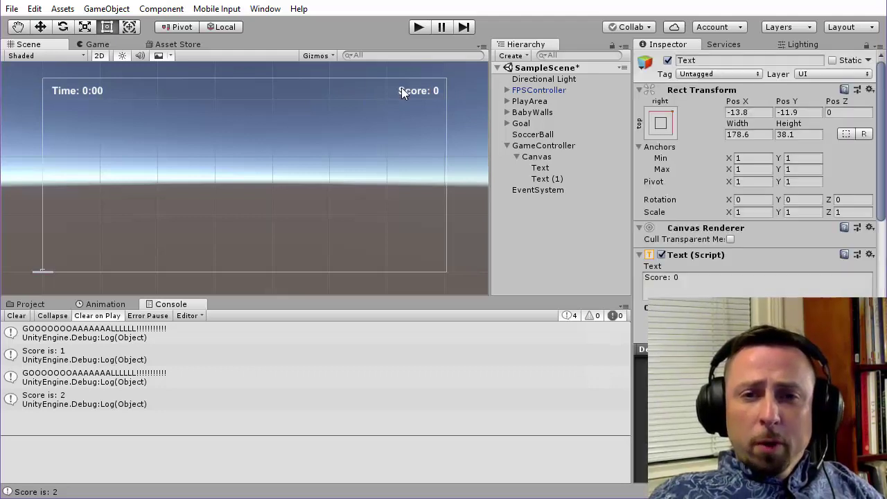
left_click(547, 168)
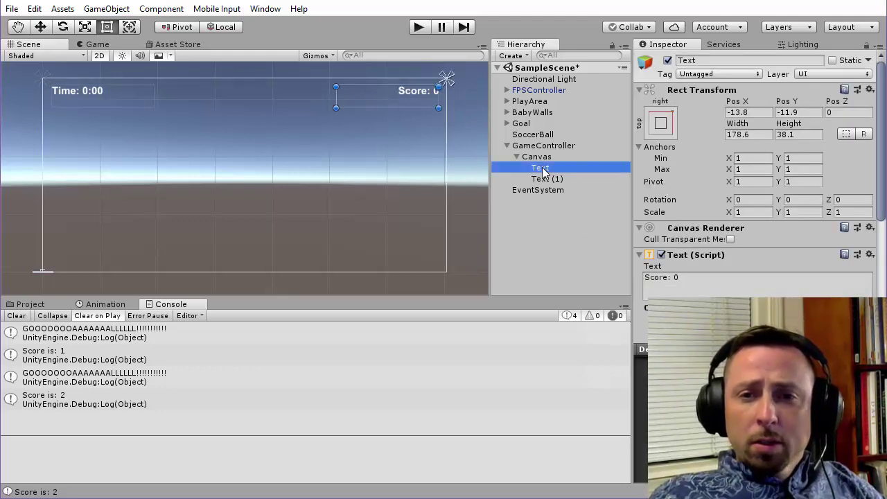
left_click(550, 180)
double_click(540, 171)
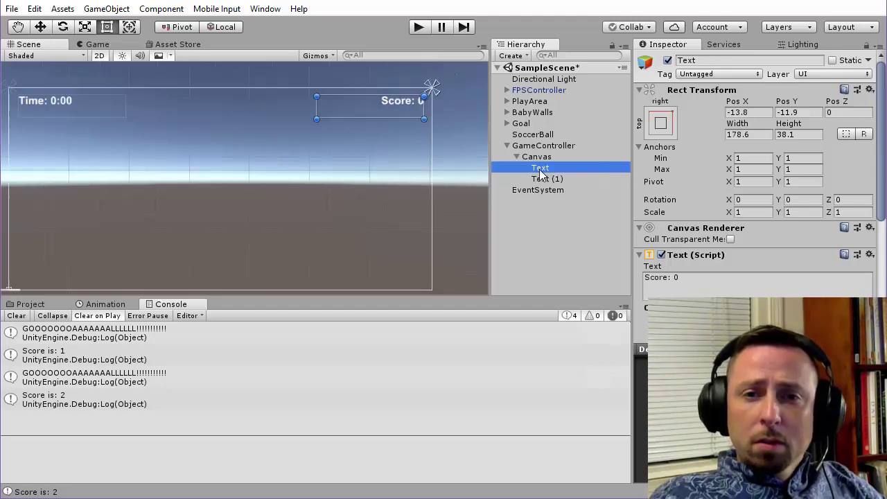
left_click(542, 172)
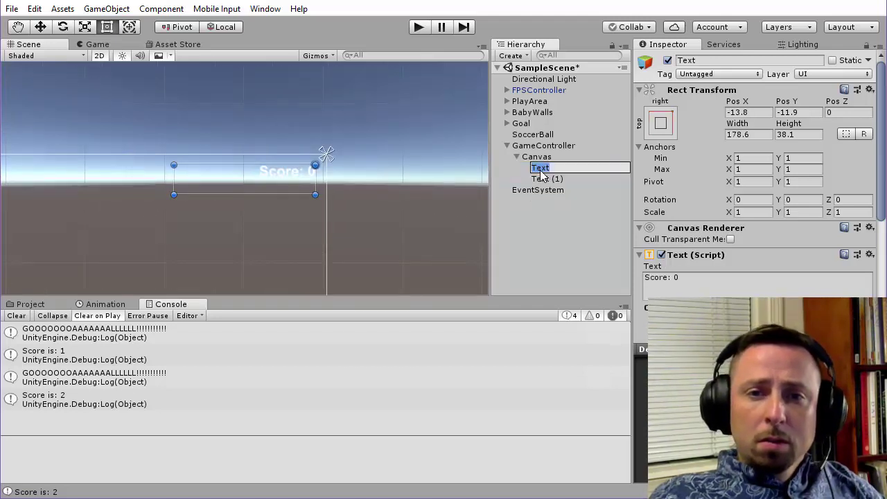
type("Score")
key("Return")
left_click(544, 180)
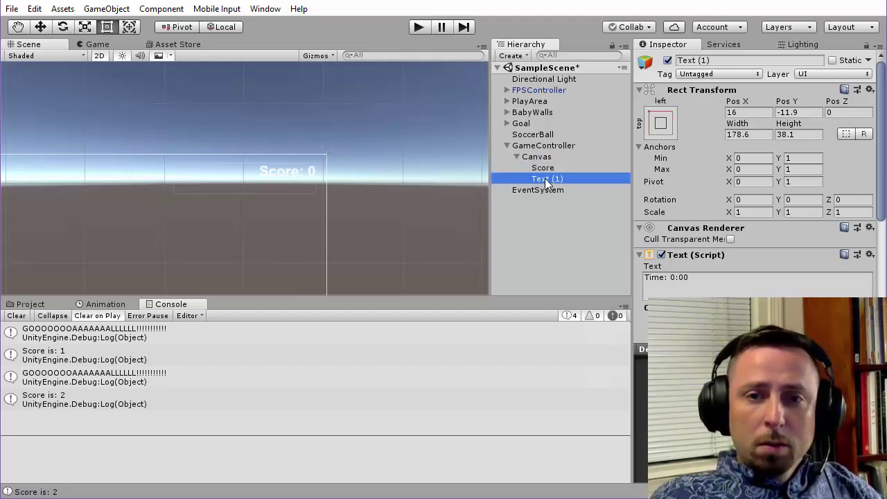
left_click(545, 180)
type("Time")
key("Return")
left_click(544, 146)
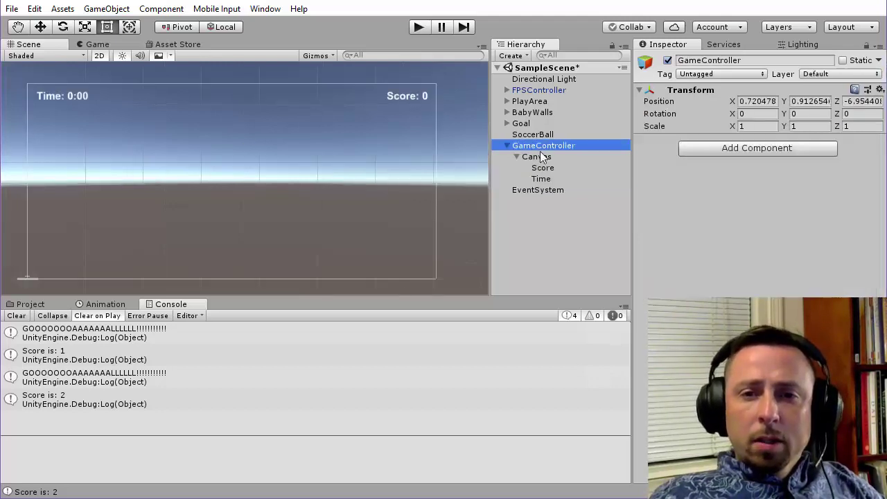
Add a new script named GameController to the GameController object via Add Component
left_click(752, 148)
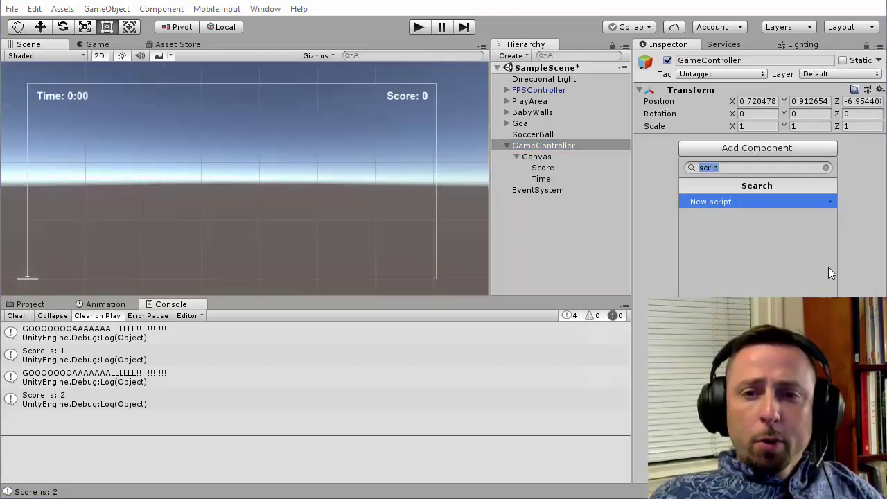
left_click(709, 201)
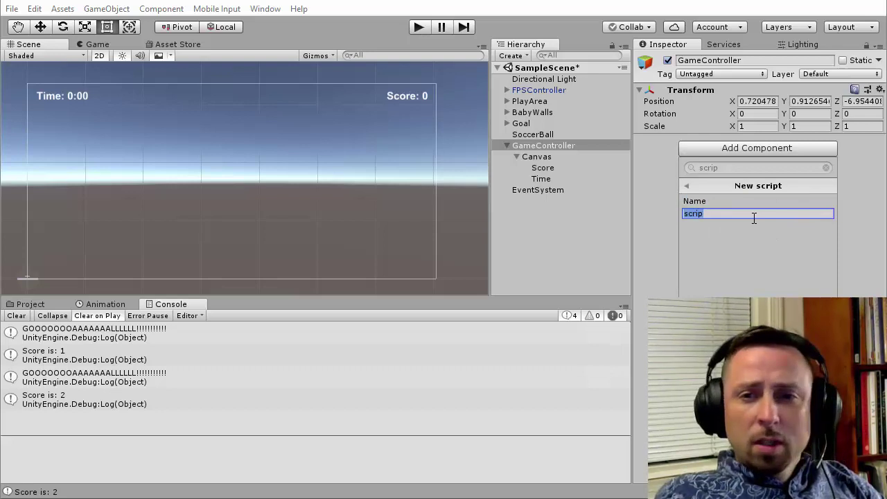
type("GameController")
key("Return")
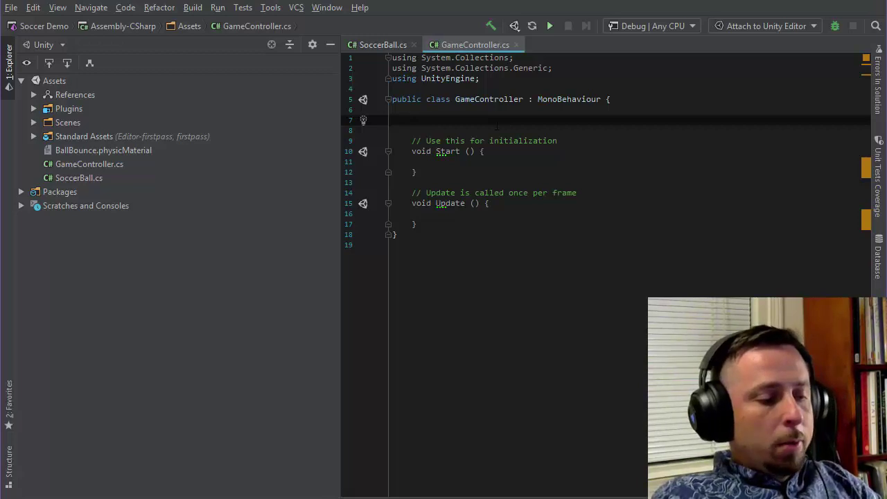
Declare public Text ScoreText; in GameController, importing UnityEngine.UI
type("pub")
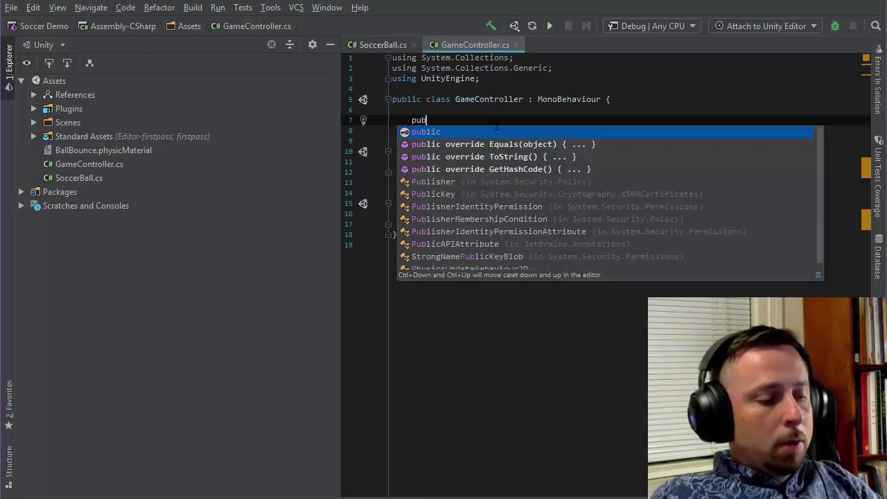
type("lic")
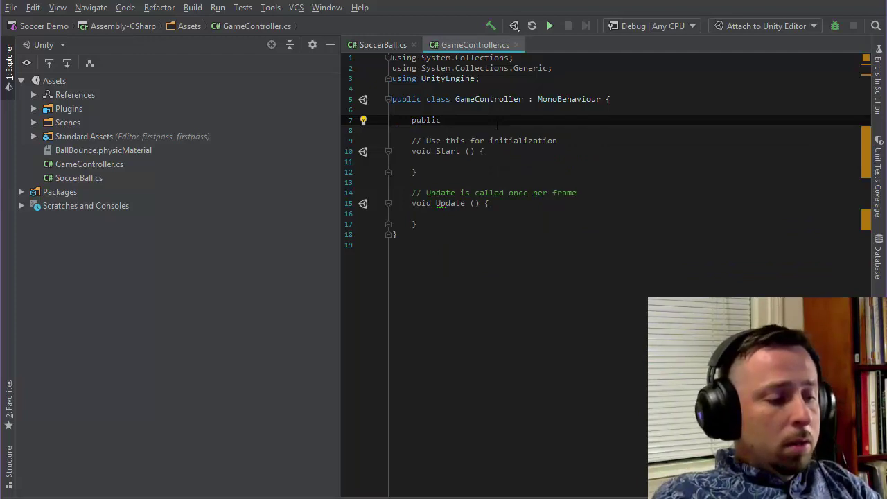
type("Text")
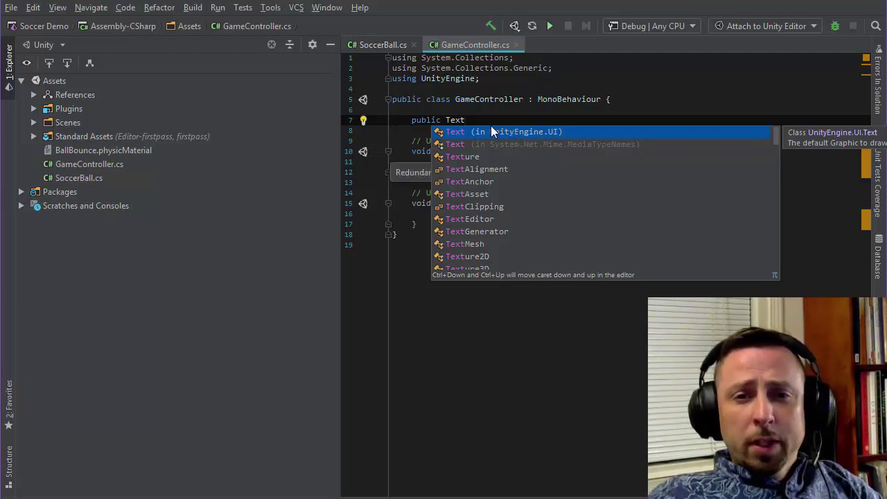
left_click(504, 129)
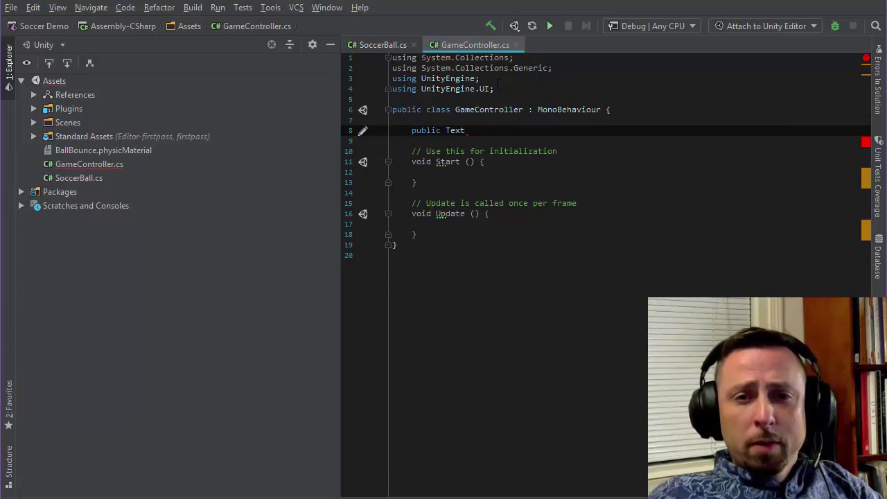
left_click_drag(496, 89, 418, 89)
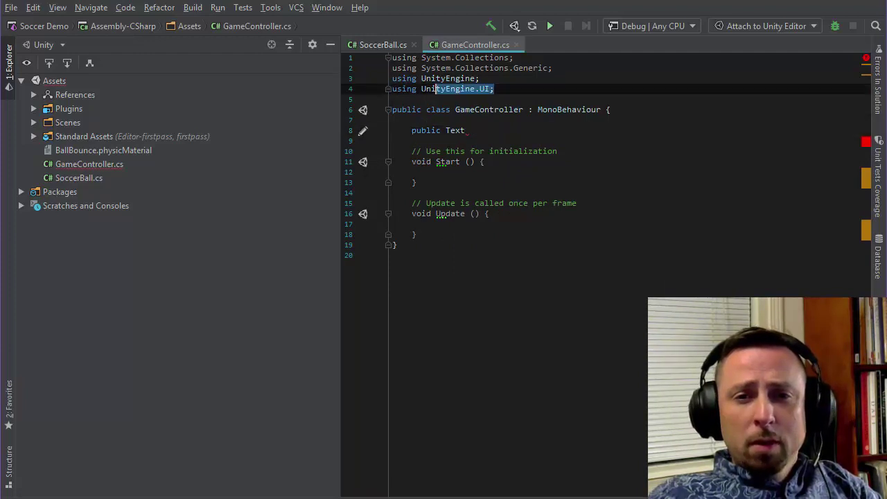
left_click(495, 133)
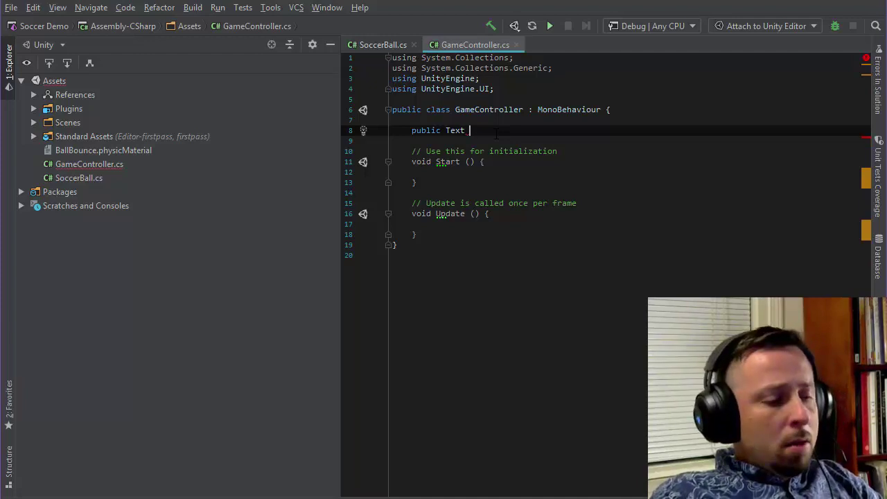
type("ScoreText")
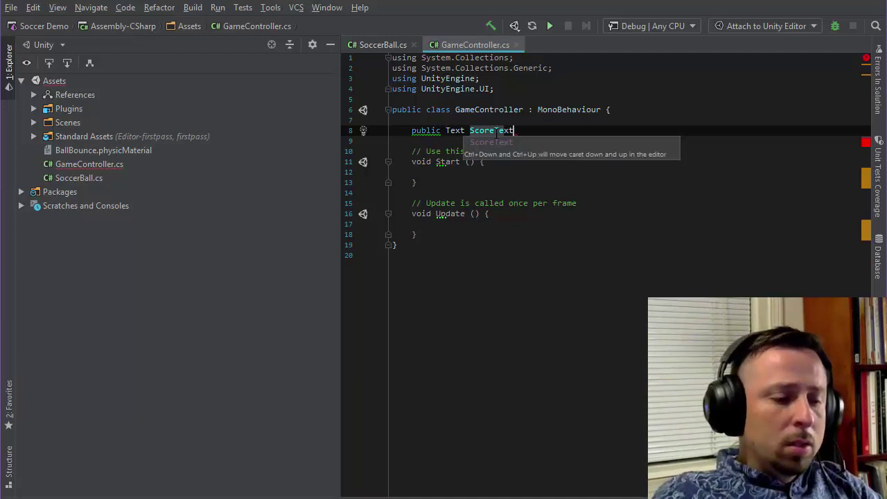
type(";")
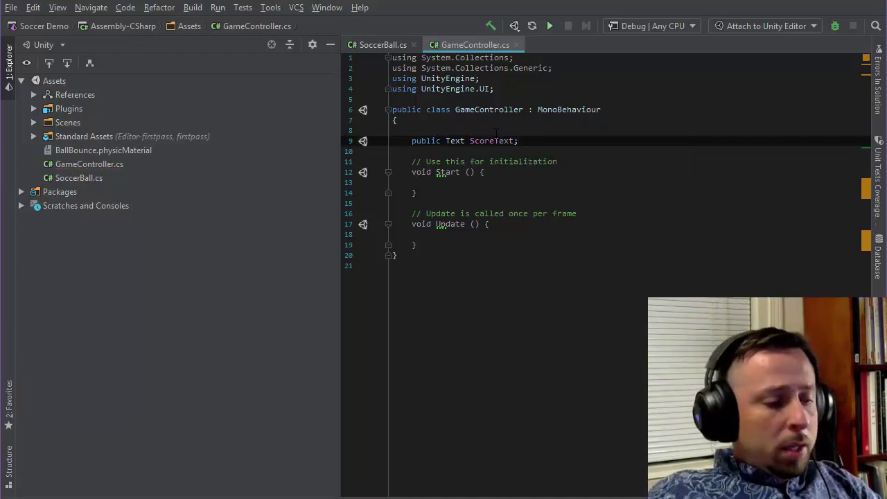
Duplicate the declaration as TimerText and remove the blank line above the fields
key("ctrl+d")
key("ctrl+w")
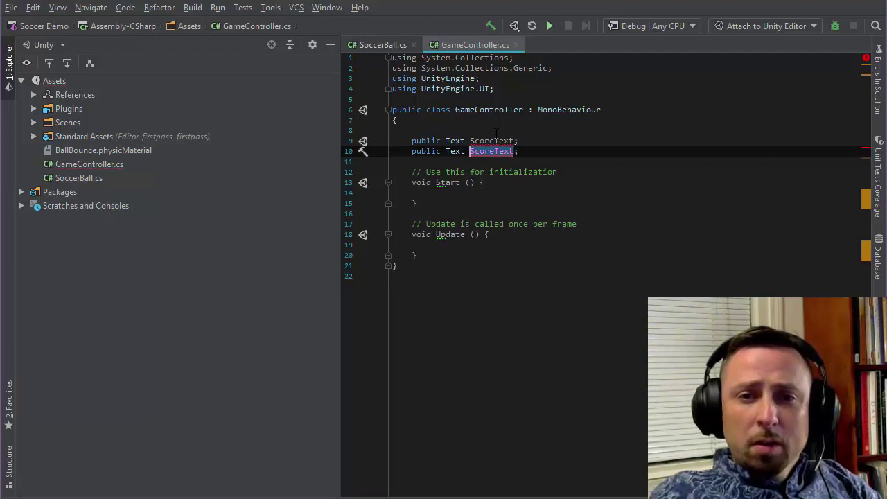
type("Timer")
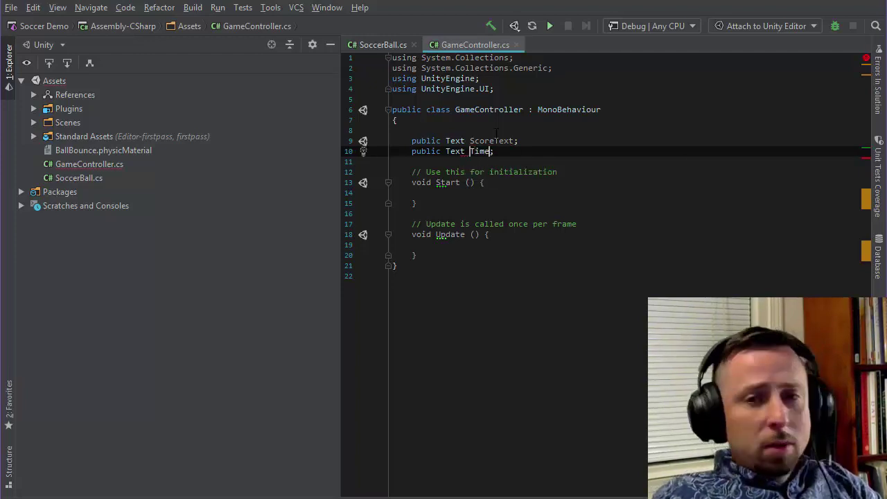
type("Text")
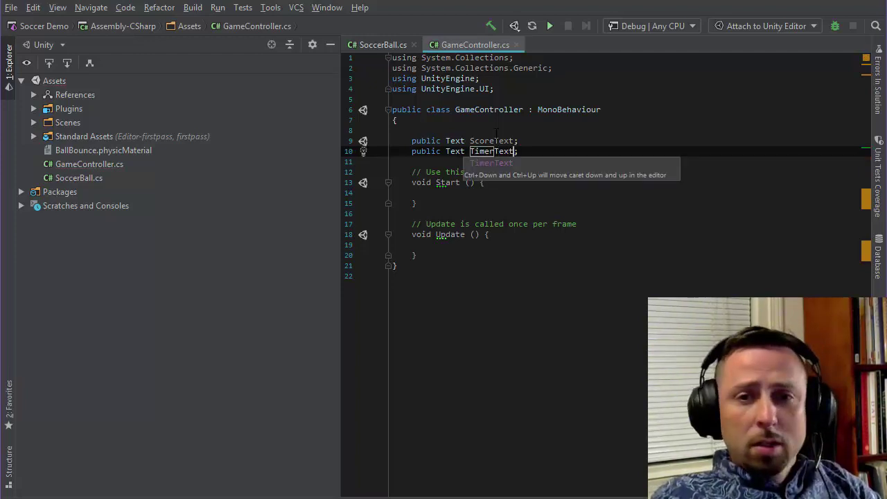
left_click(496, 131)
key("BackSpace")
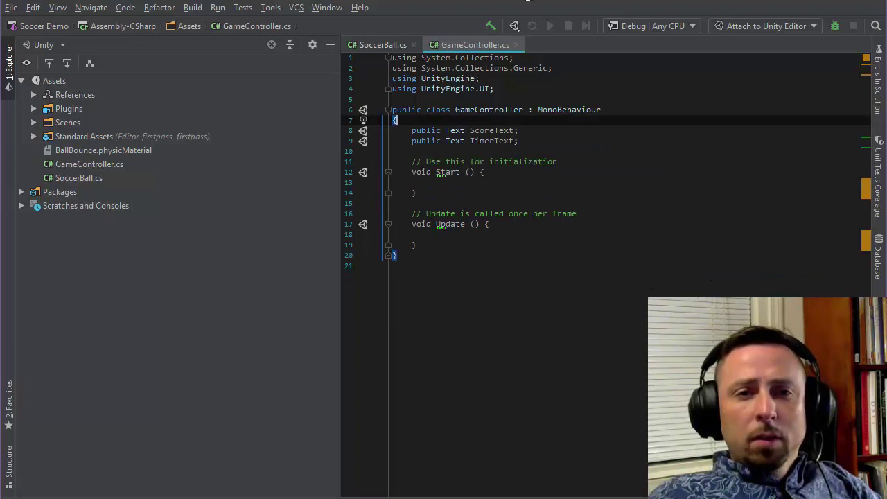
Drag the Score and Time labels into GameController's Score Text and Timer Text slots
key("alt+Tab")
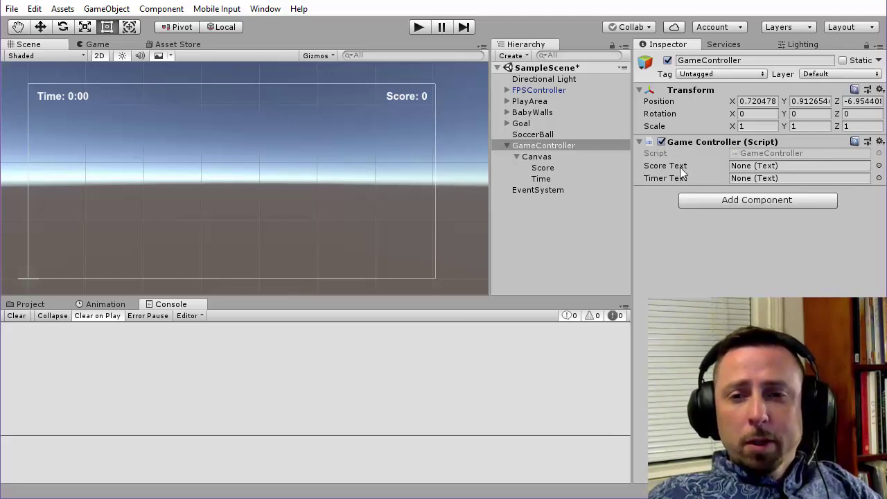
left_click(542, 170)
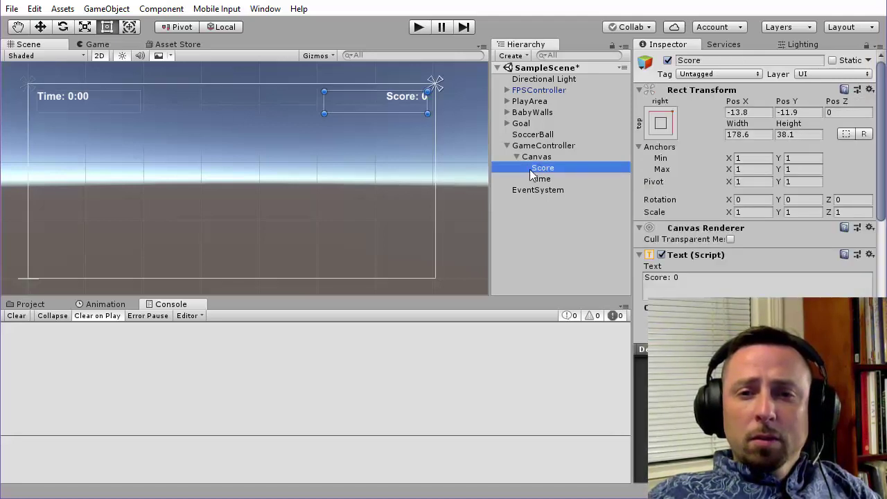
left_click(540, 179)
left_click(546, 145)
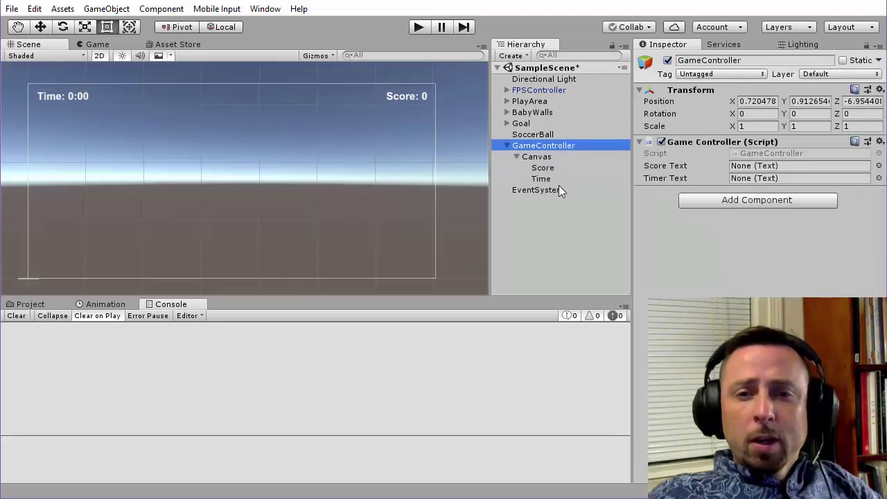
left_click_drag(543, 167, 780, 167)
left_click_drag(545, 181, 774, 180)
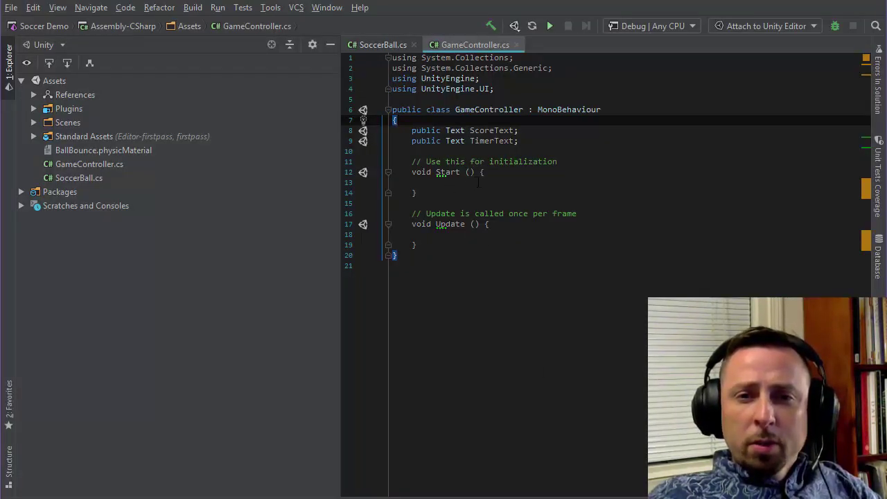
Declare public int MatchTime = 120; below the TimerText field
left_click(441, 183)
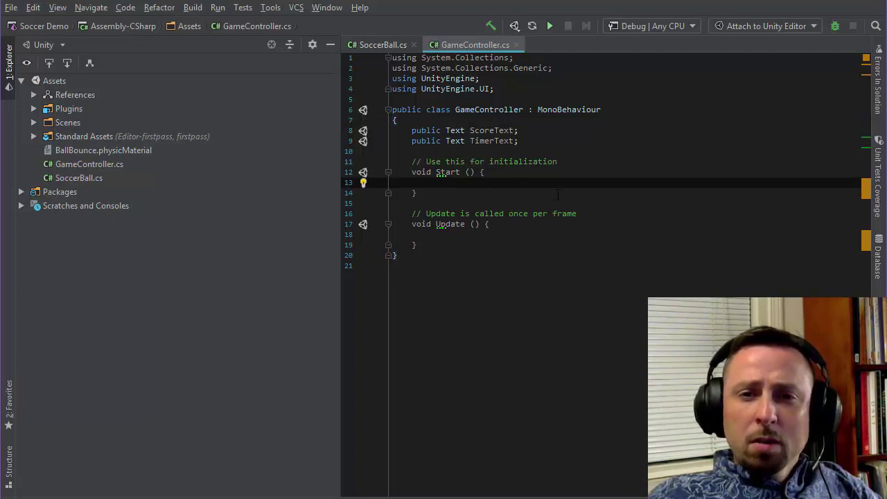
left_click(531, 138)
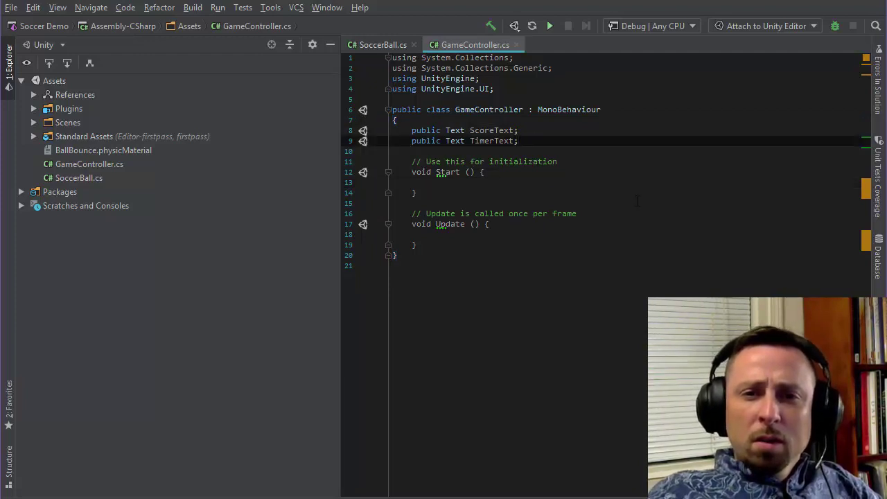
key("Return")
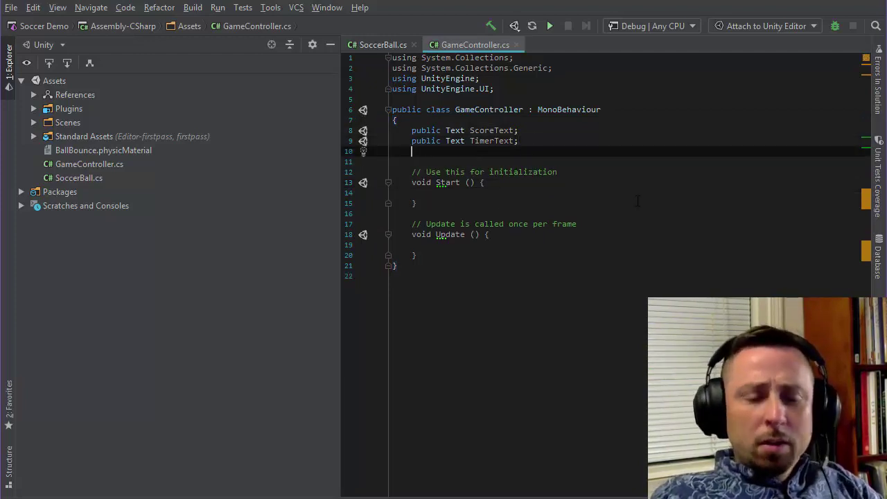
type("public")
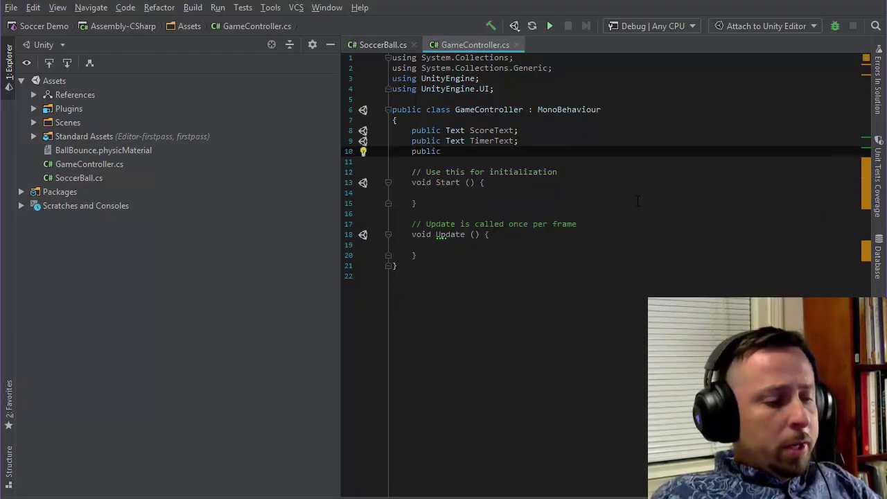
type(" int")
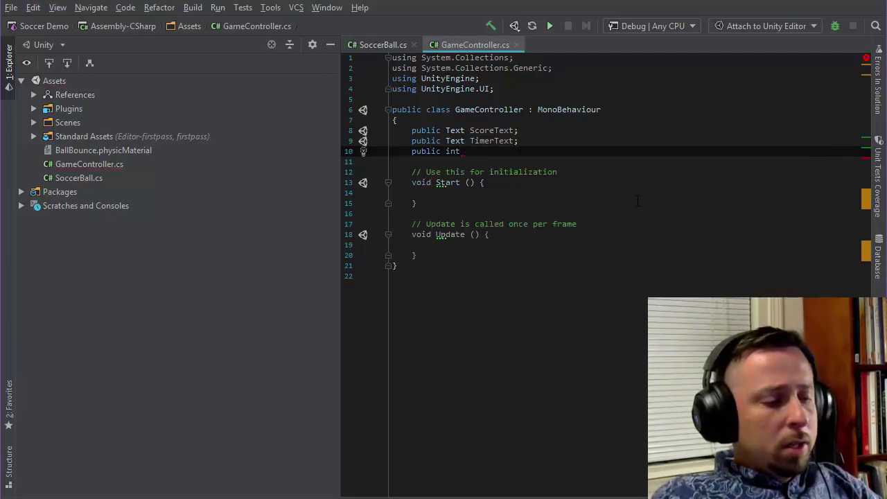
type(" Time")
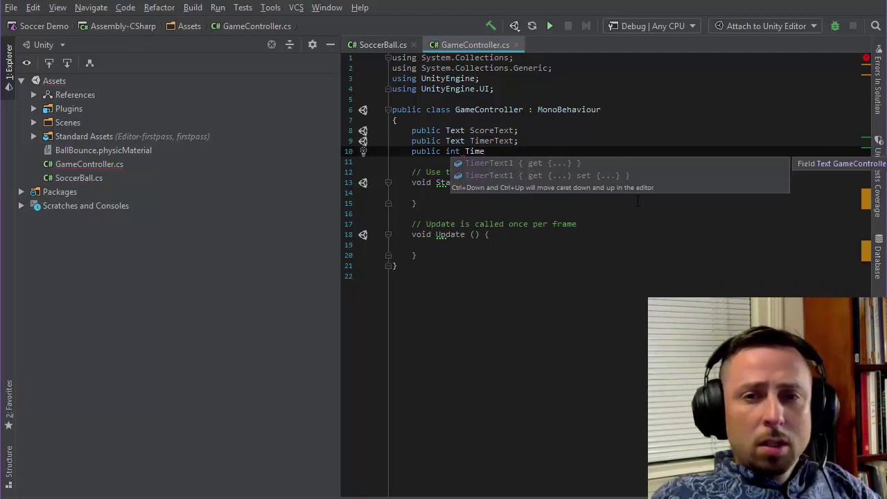
key("BackSpace")
key("BackSpace")
key("BackSpace")
key("BackSpace")
type("MatchTime")
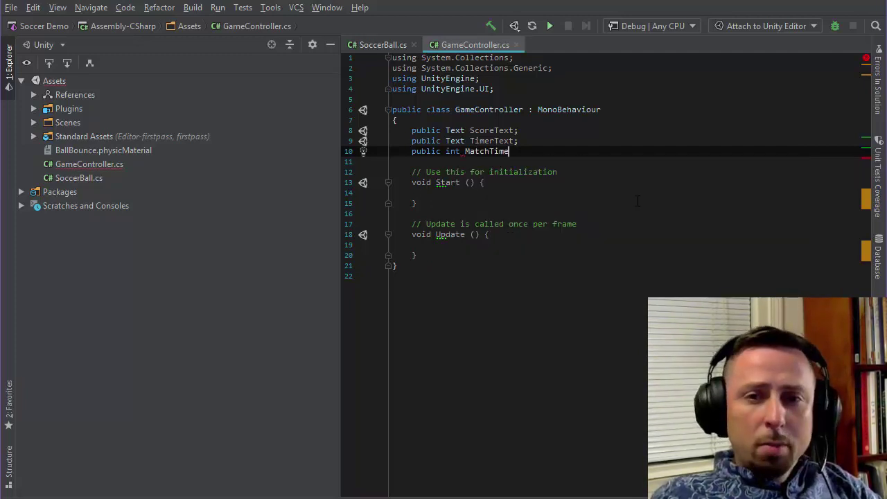
type(";")
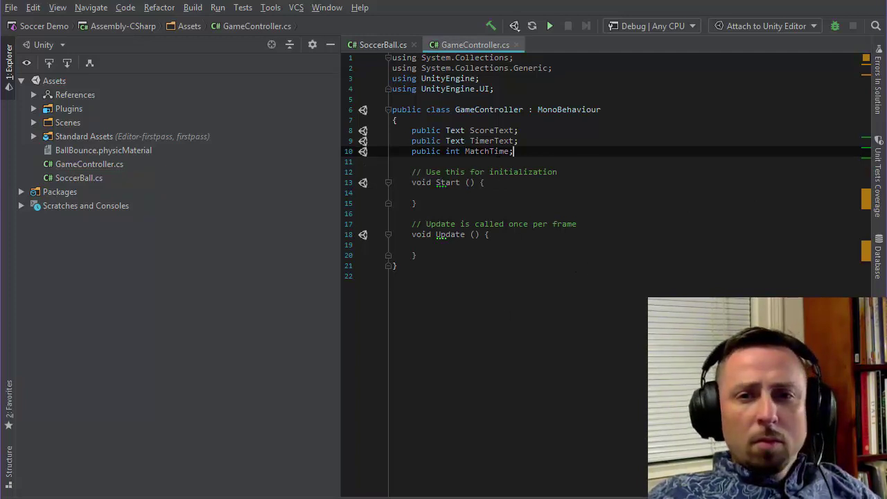
key("Left")
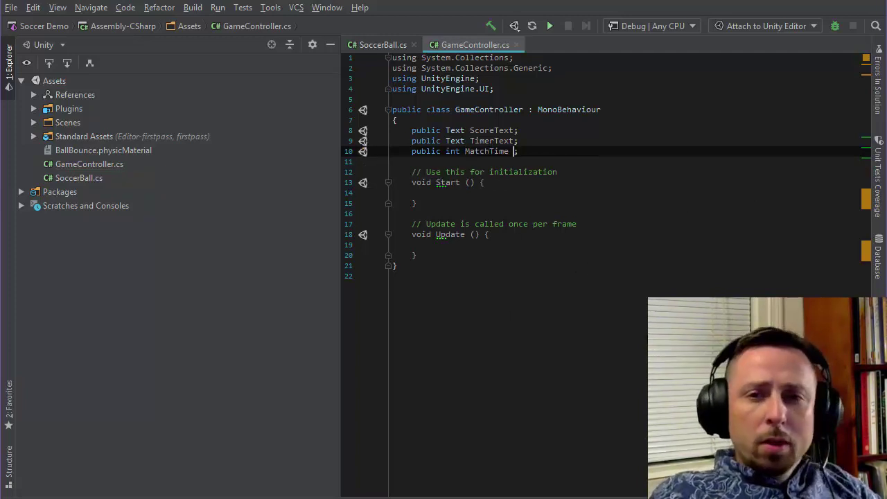
type("= ")
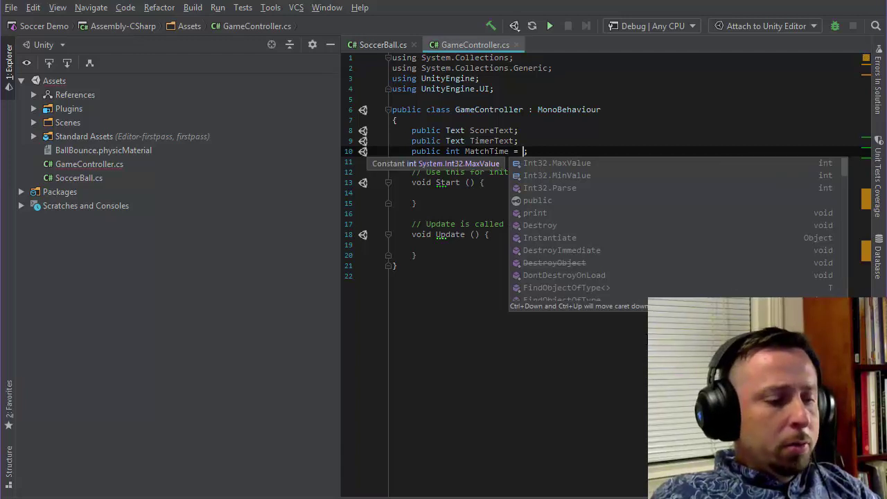
type("120;")
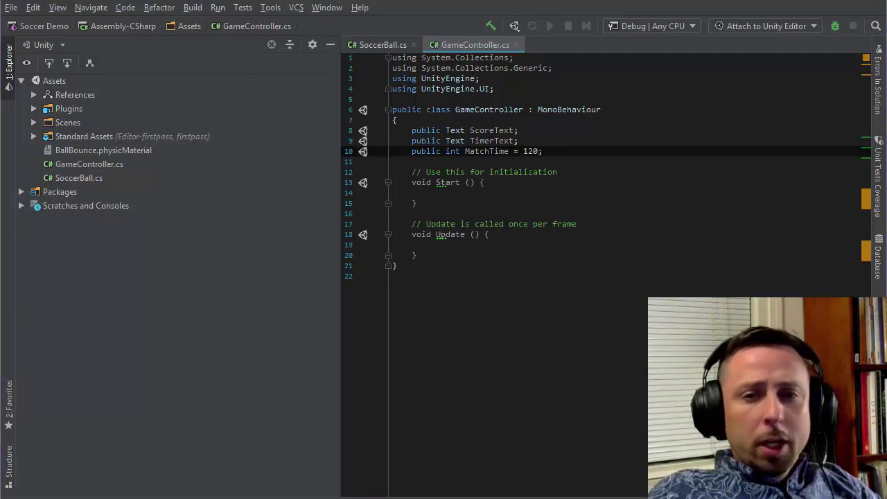
key("alt+Tab")
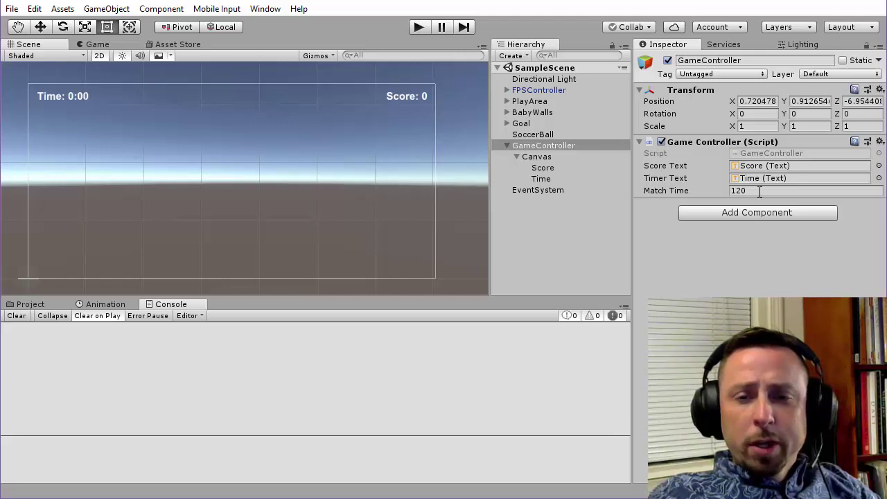
left_click(761, 191)
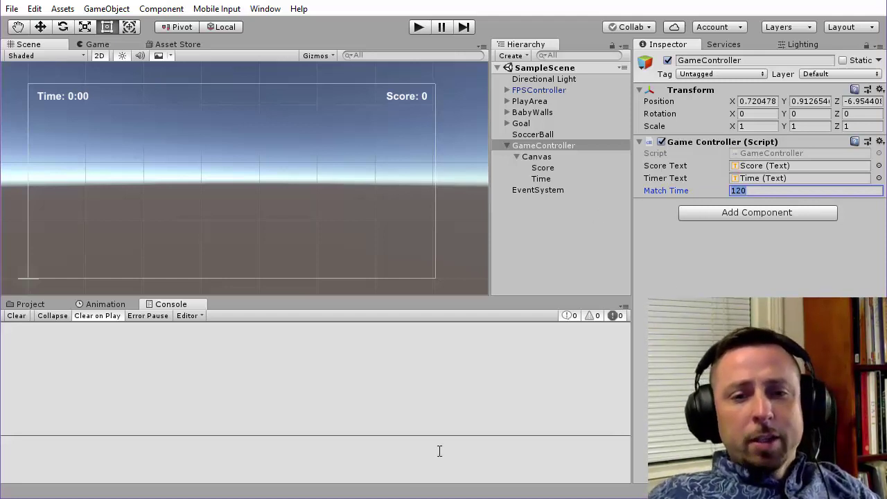
Inside Start(), write TimerText.text = "Time: " + using code completion
key("alt+Tab")
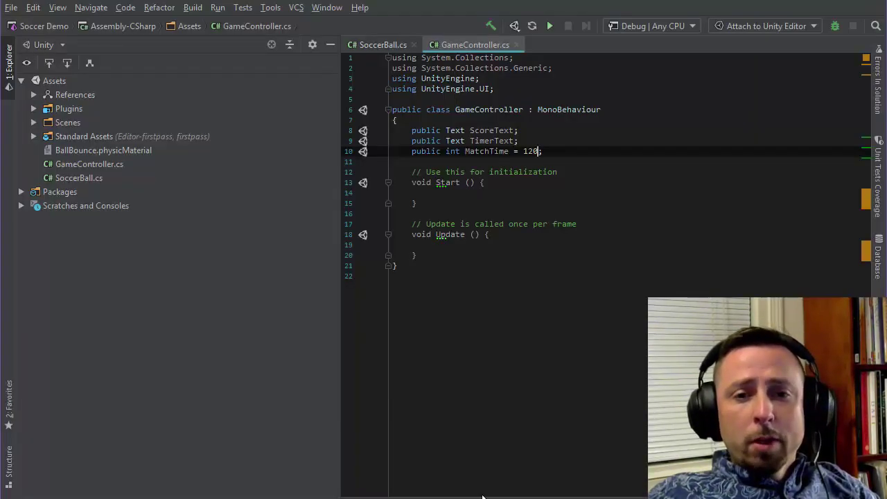
left_click(478, 193)
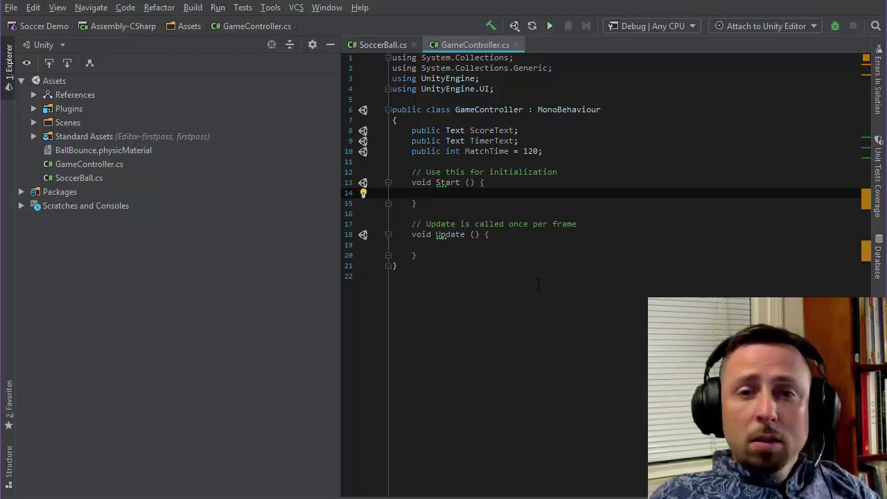
type("ti")
key("Return")
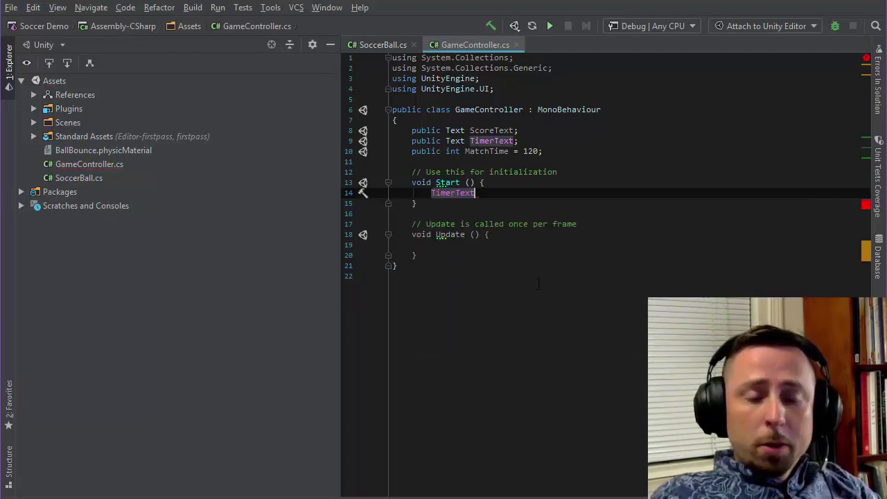
type(".text")
key("Return")
type("= \"Time: \" +")
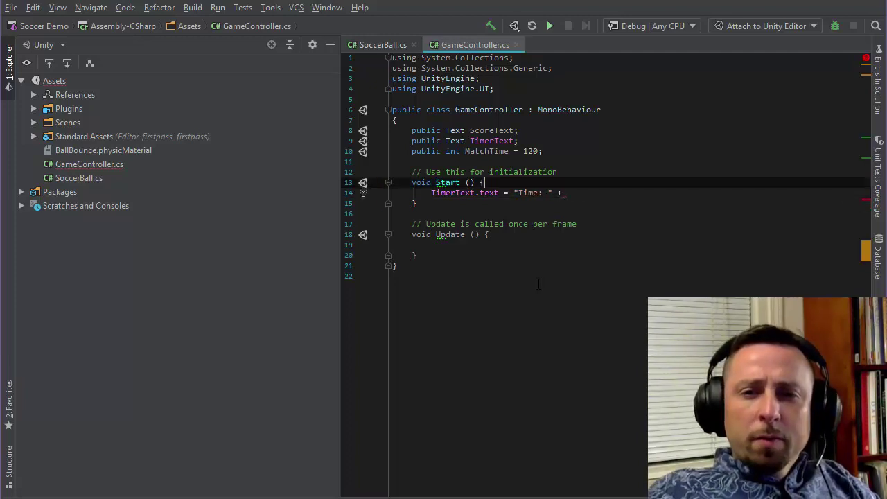
key("Up")
key("Up")
key("Up")
key("Up")
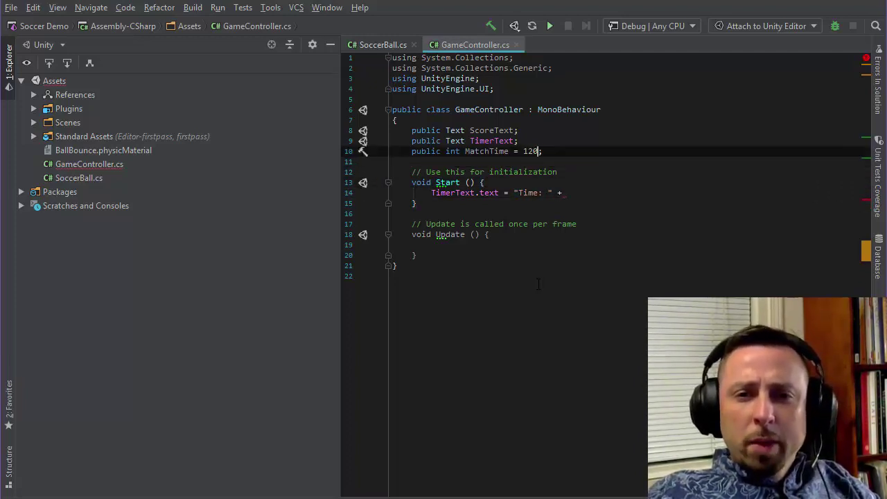
key("Down")
key("Down")
key("Down")
key("Down")
key("Up")
key("Down")
key("Down")
key("Down")
key("Down")
key("Down")
key("Down")
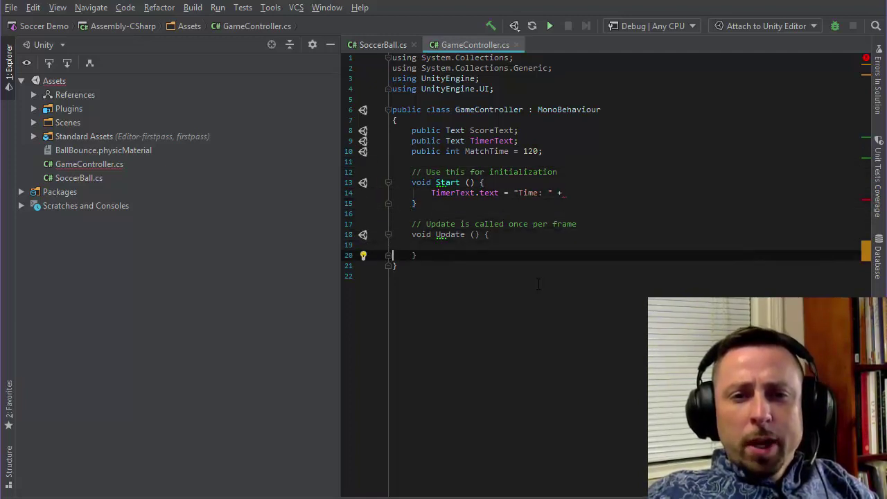
Below Update, write private string GetTimeDisplay() with an empty braced body
key("End")
key("Return")
key("Return")
key("Return")
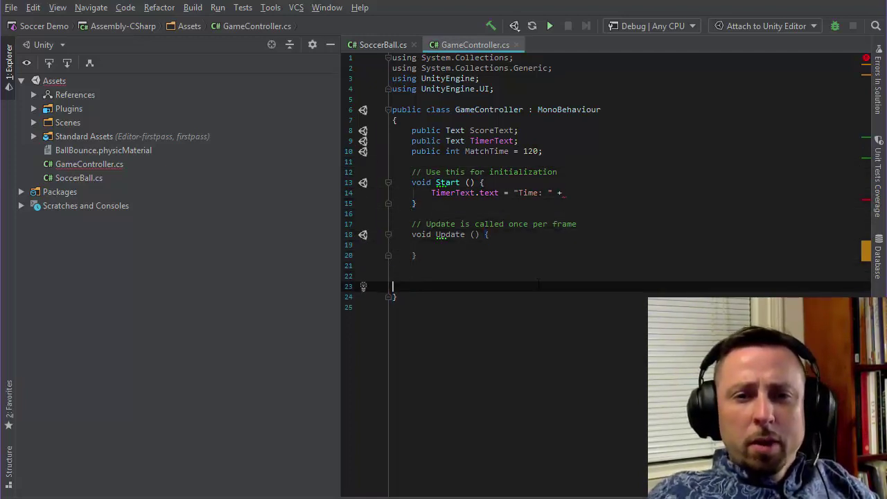
key("BackSpace")
type("s")
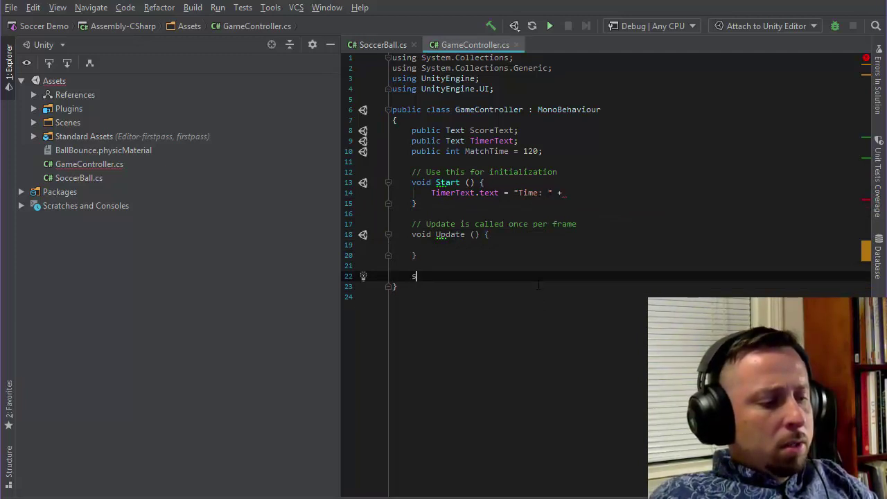
type("tring")
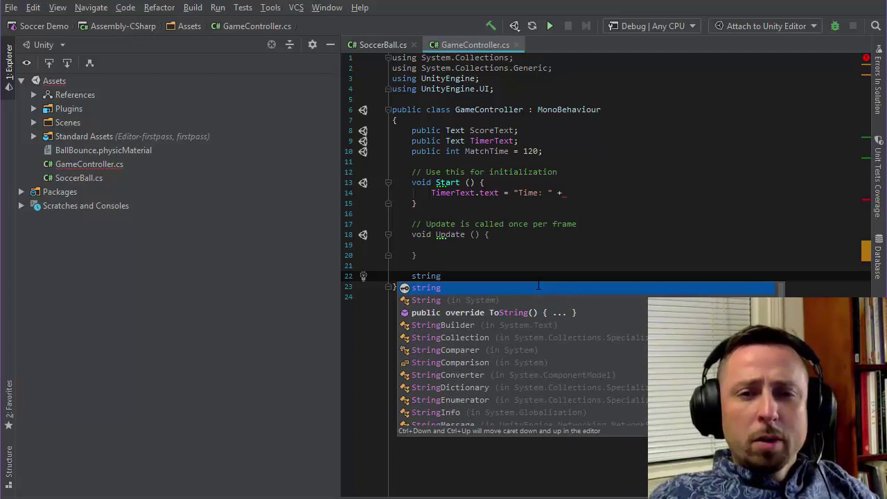
key("ctrl+BackSpace")
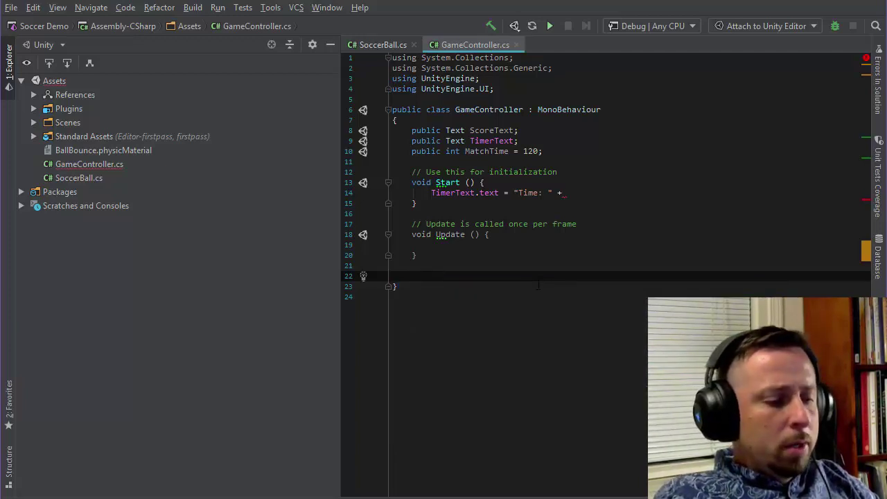
type("private")
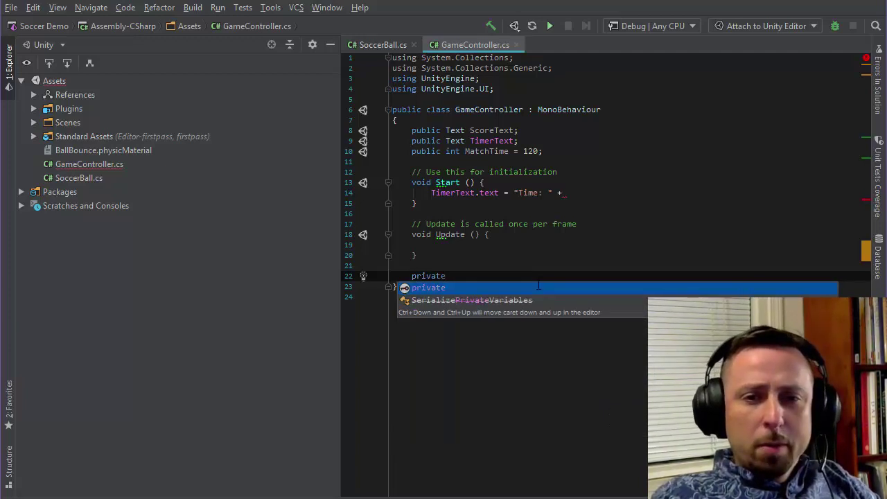
type(" str")
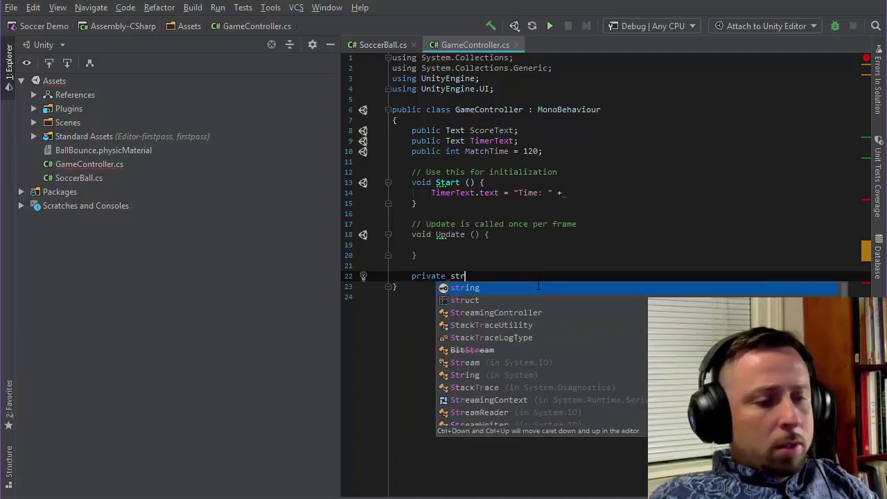
type("ing ")
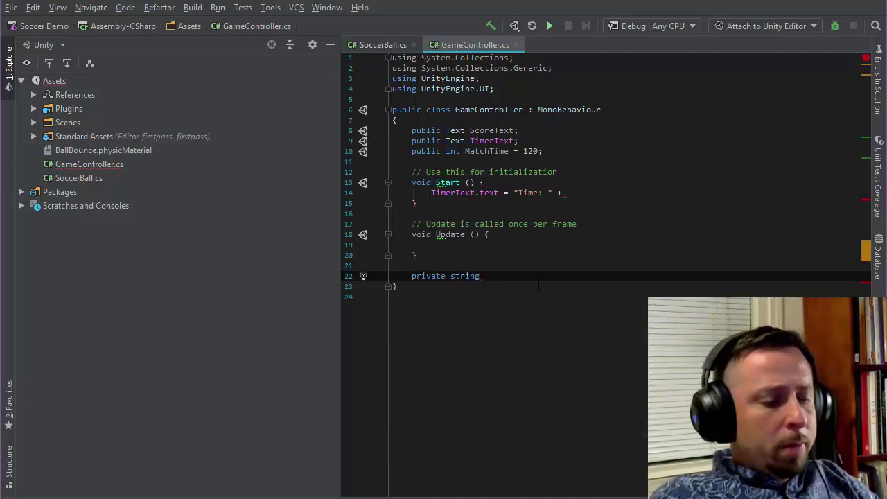
type("G")
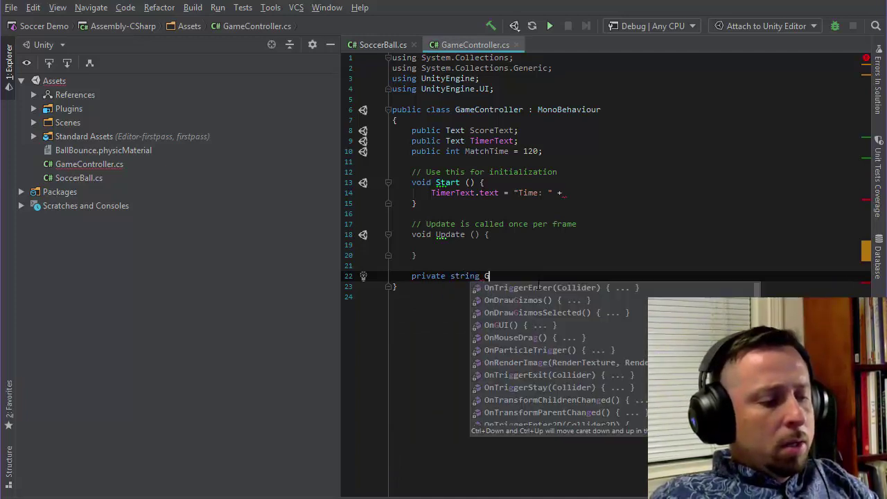
type("etTimeDispl")
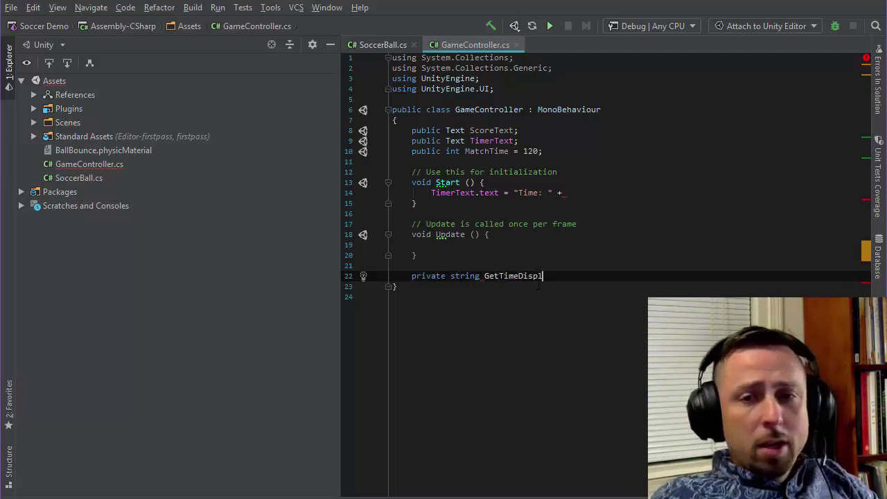
type("ay(")
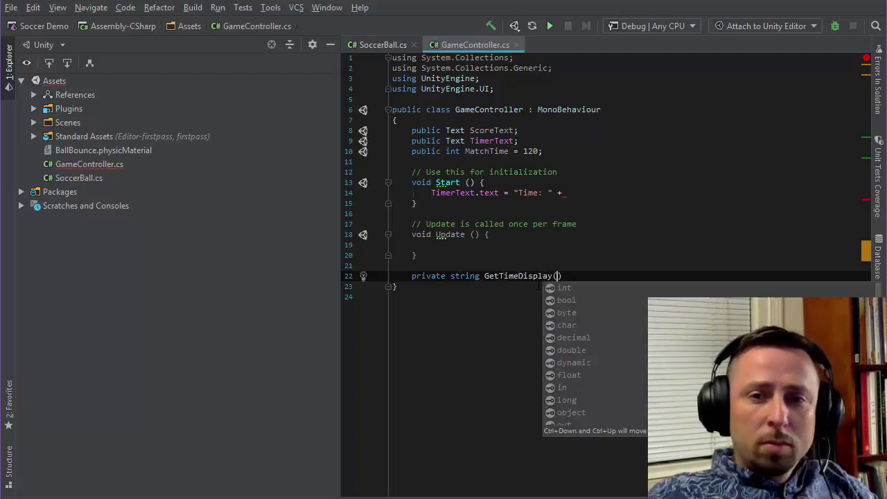
type(")")
key("Return")
type("{")
key("Return")
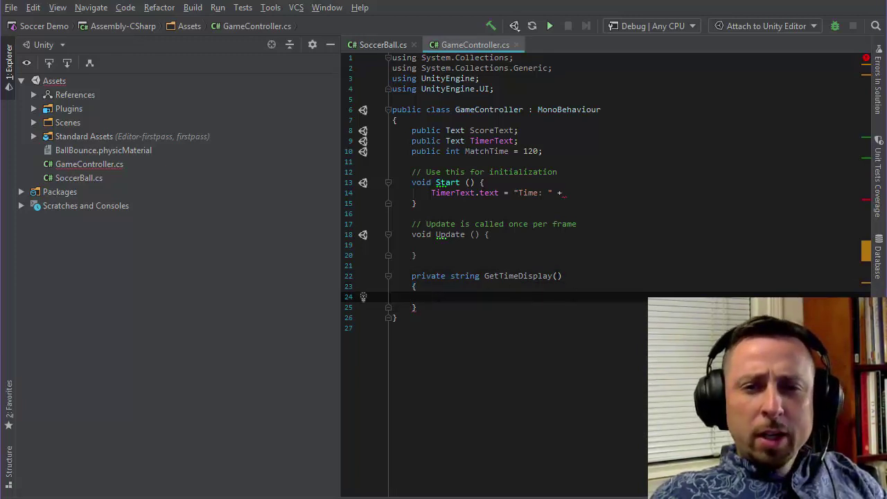
Add the float TimeToShow parameter to GetTimeDisplay
left_click(560, 276)
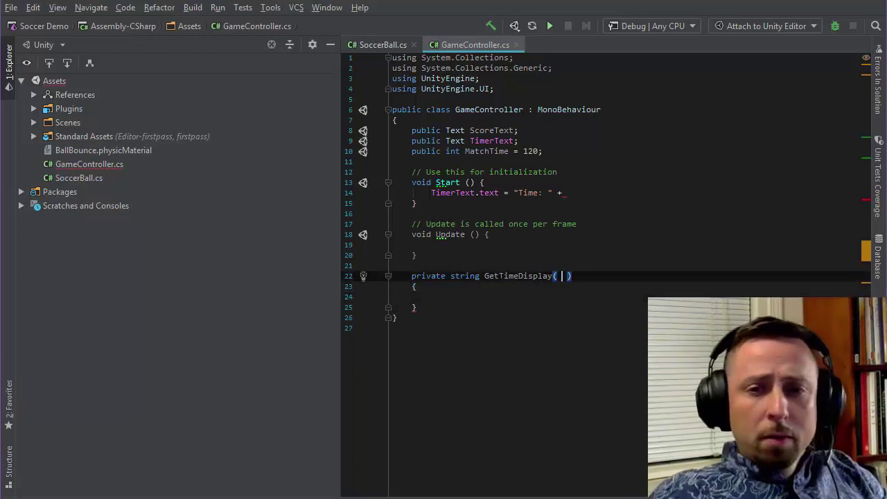
key("Left")
type("float")
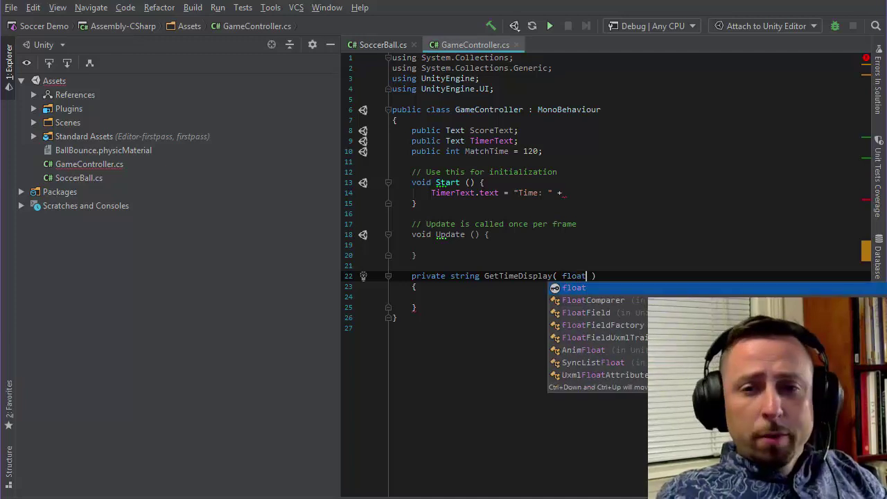
type(" T")
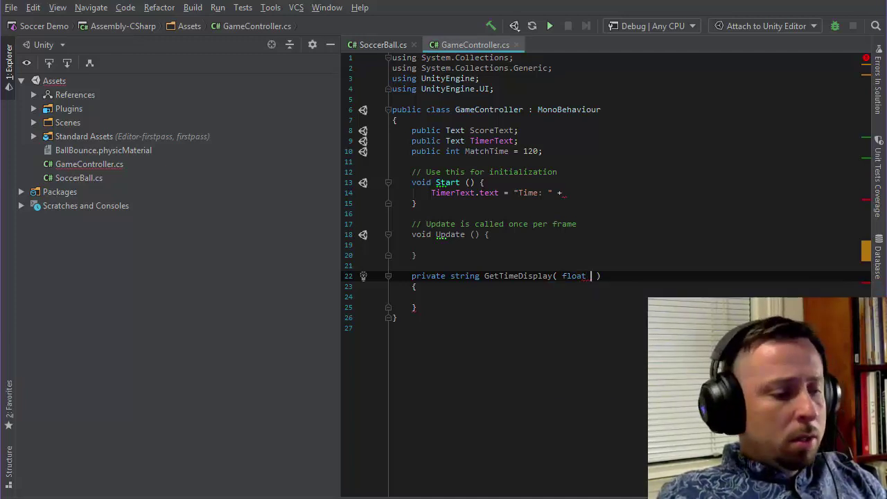
type("imeTo")
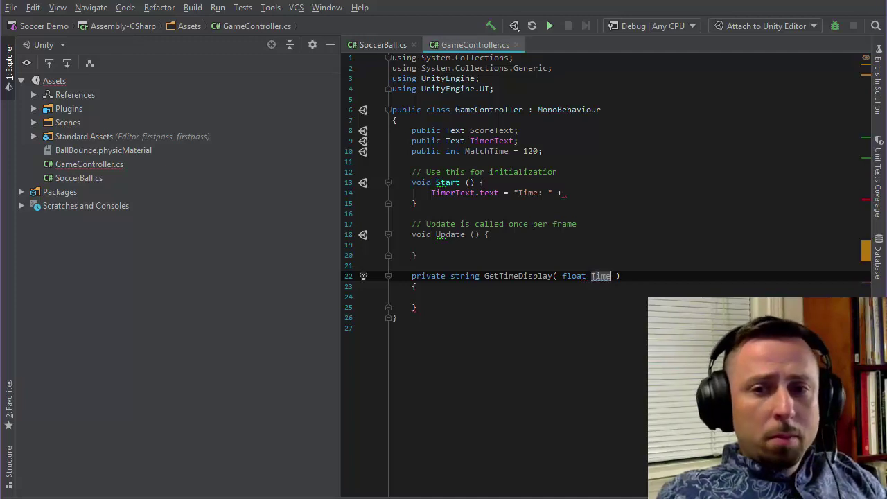
type("Show")
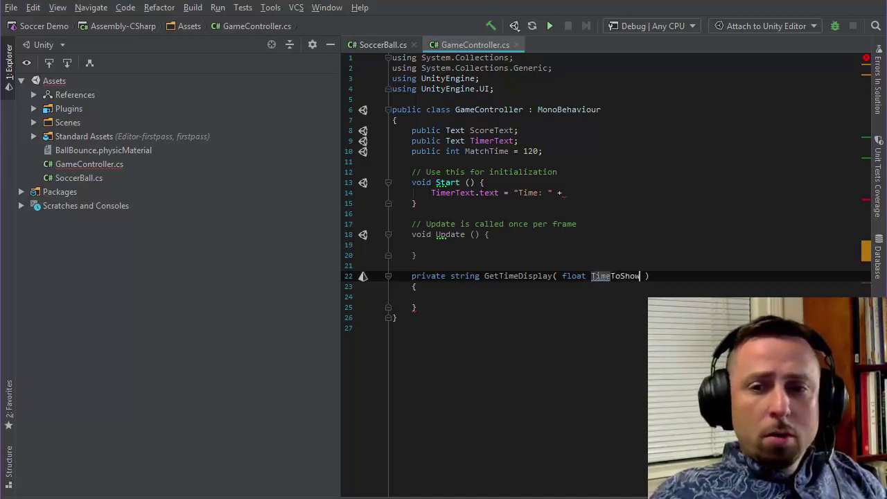
left_click(628, 295)
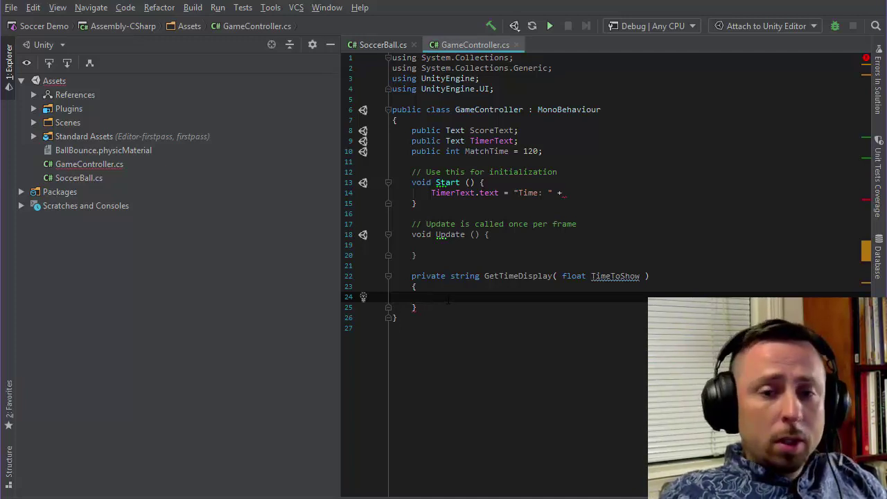
Add 'int SecondsToShow = Mathf.CeilToInt(TimeToShow);' as the first line of GetTimeDisplay
type("int")
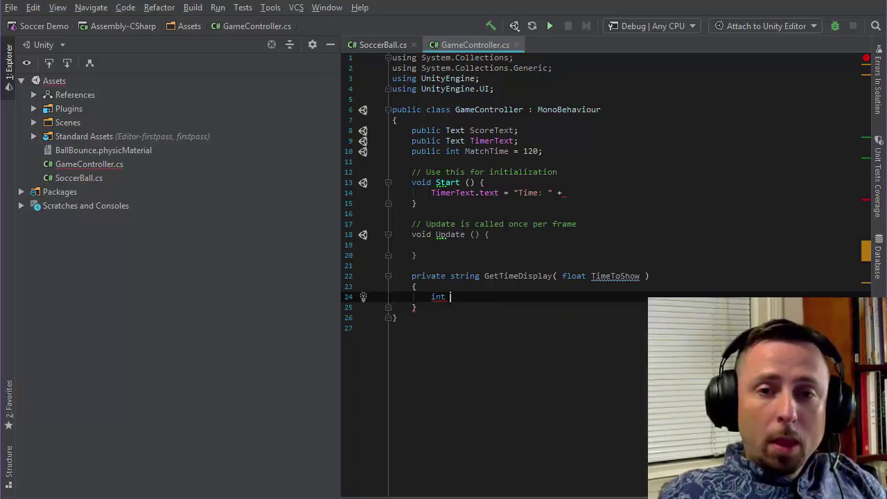
type(" SecondsToShow = ")
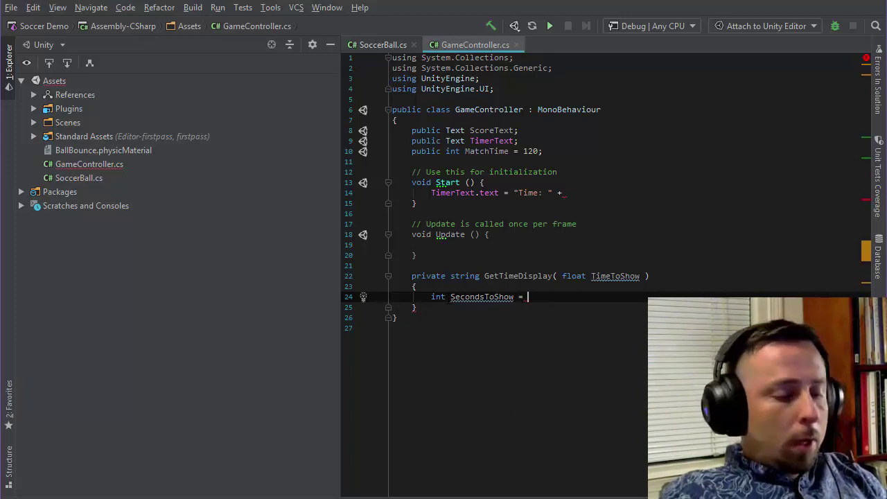
type("Mathf")
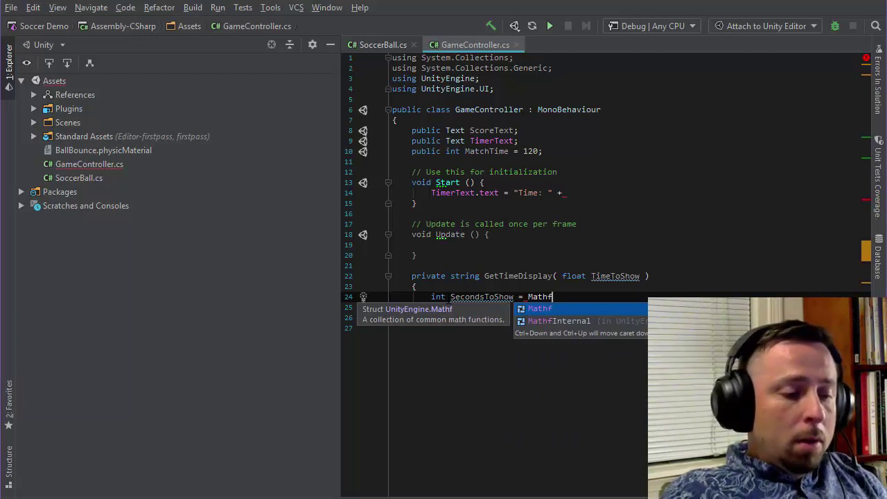
type(".")
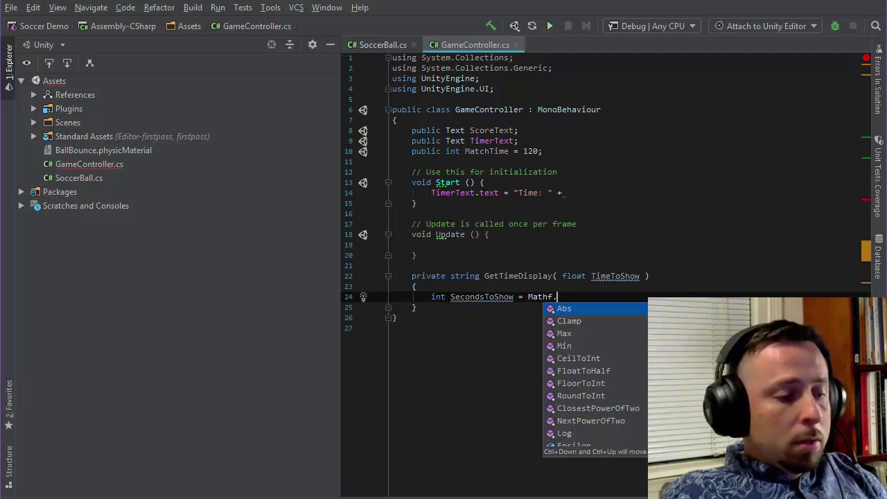
type("Ceil")
key("Down")
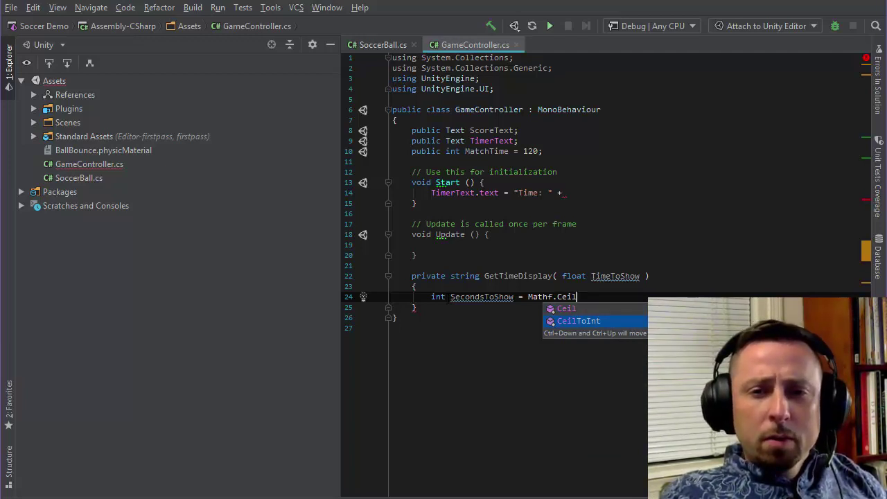
key("Return")
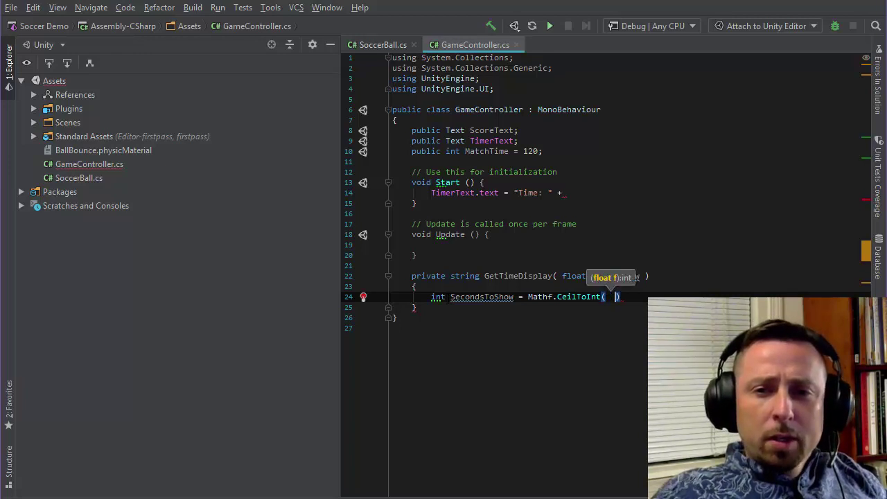
type("Time")
key("Escape")
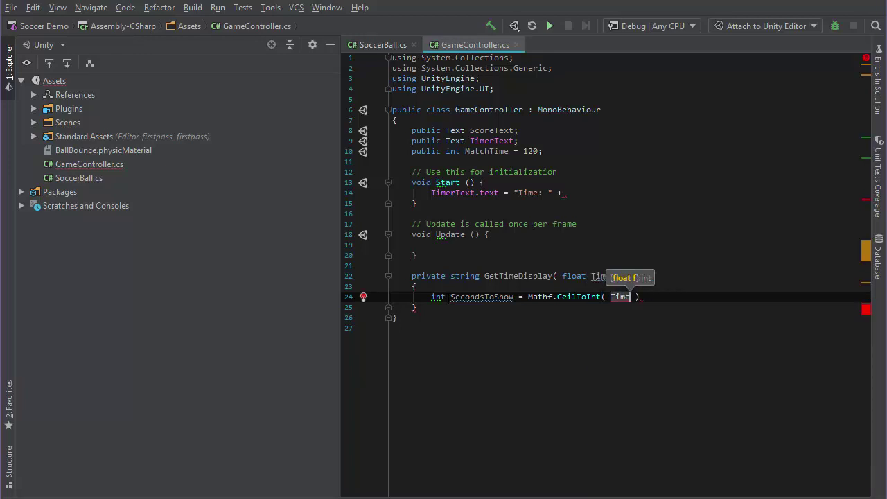
type("ToSh")
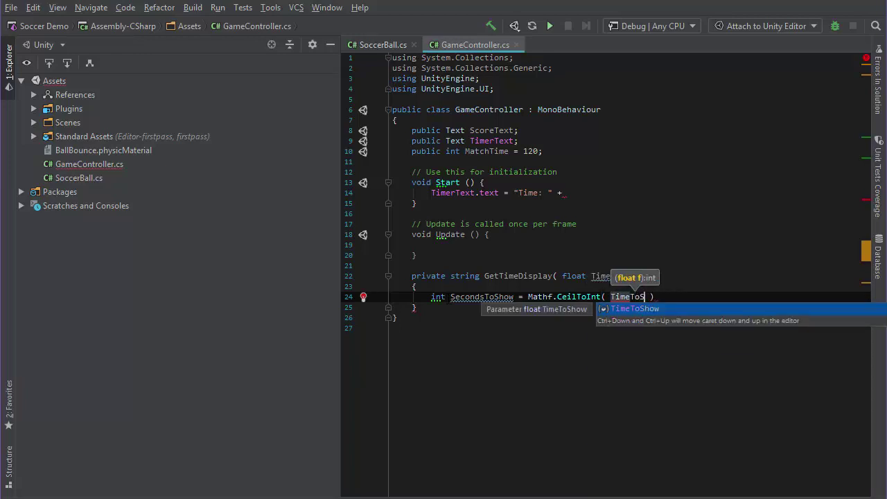
type("ow")
key("End")
type(";")
key("Return")
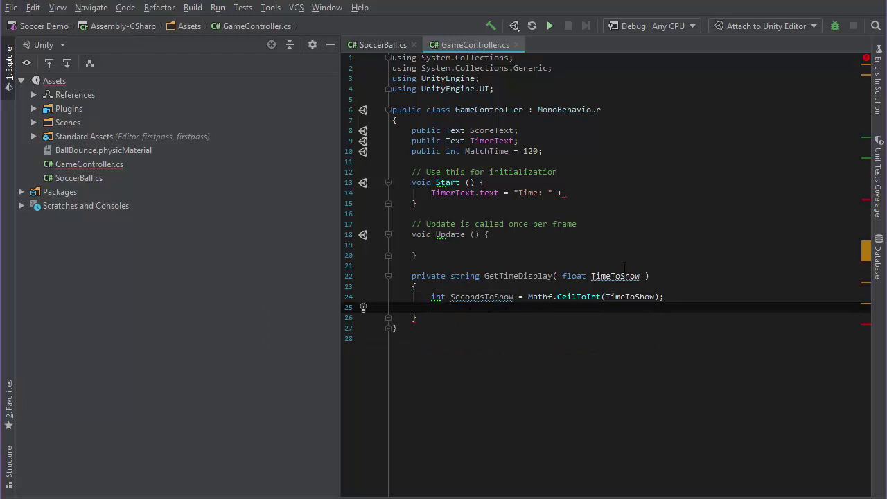
left_click_drag(562, 276, 641, 276)
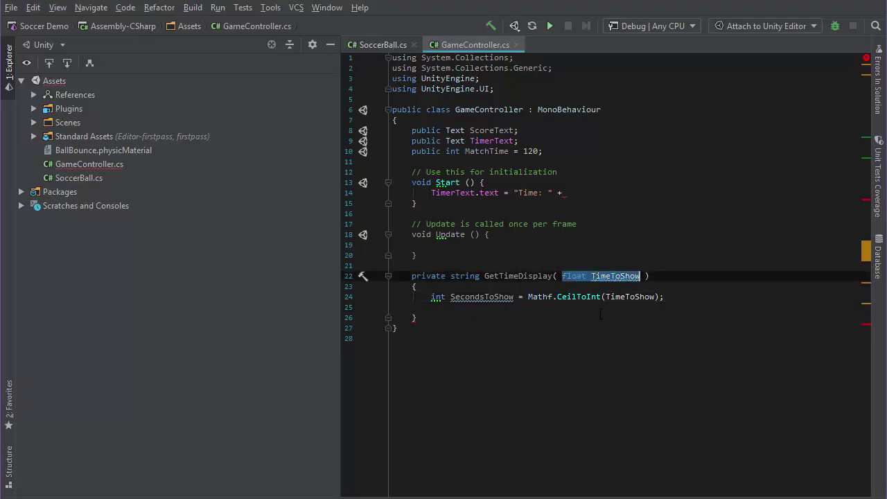
left_click(459, 310)
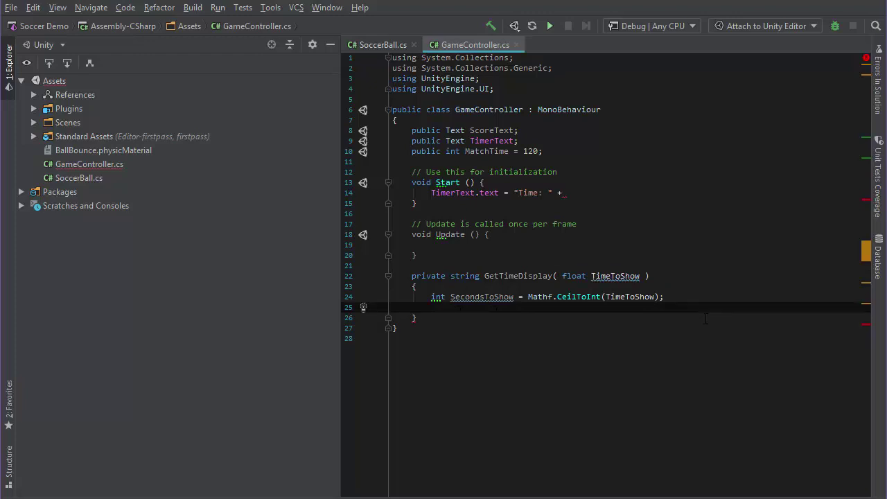
Add the line 'int Seconds = SecondsToShow % 60;'
type("int Seconds = Sec")
key("Return")
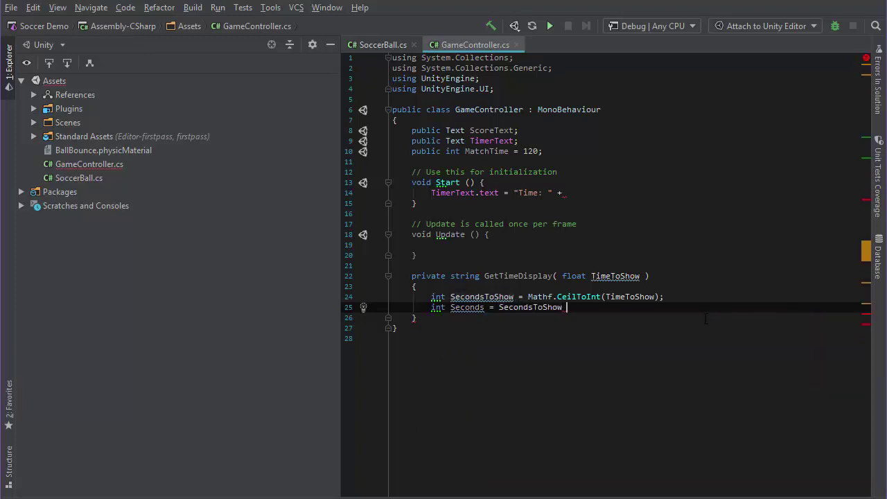
type("% 60;")
key("Return")
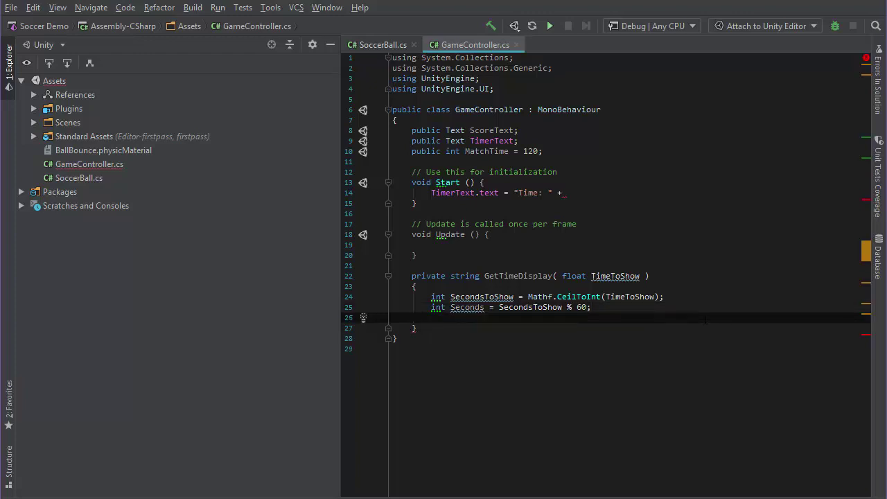
Add 'int Minutes = (SecondsToShow - Seconds) / 60;' below the seconds calculation
type("int")
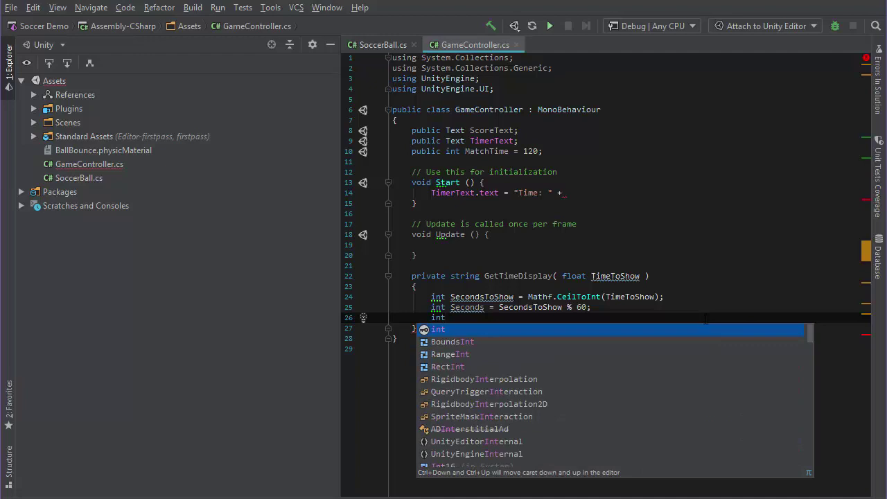
type(" mi")
key("BackSpace")
type("M")
key("BackSpace")
key("BackSpace")
type("Min")
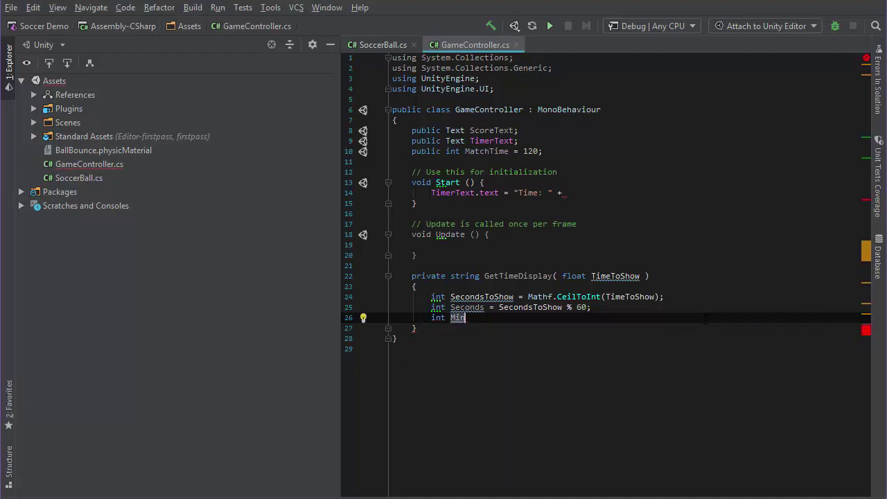
type("ut")
type("es = ")
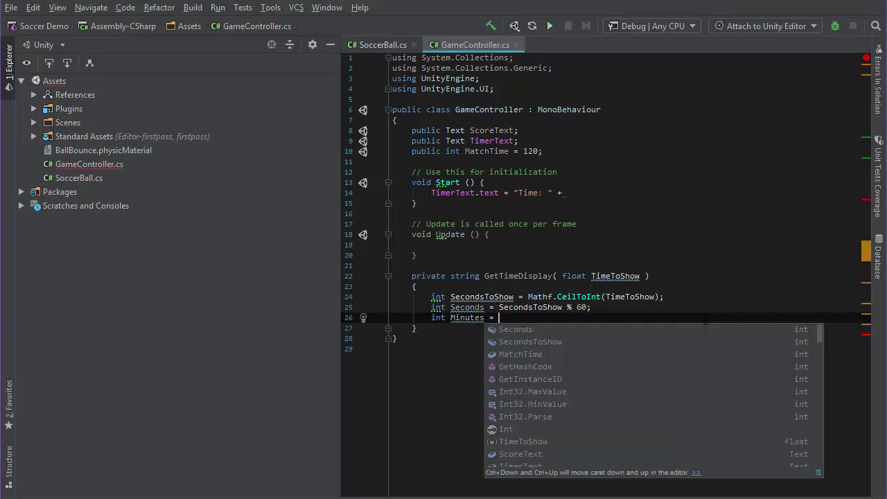
type("()")
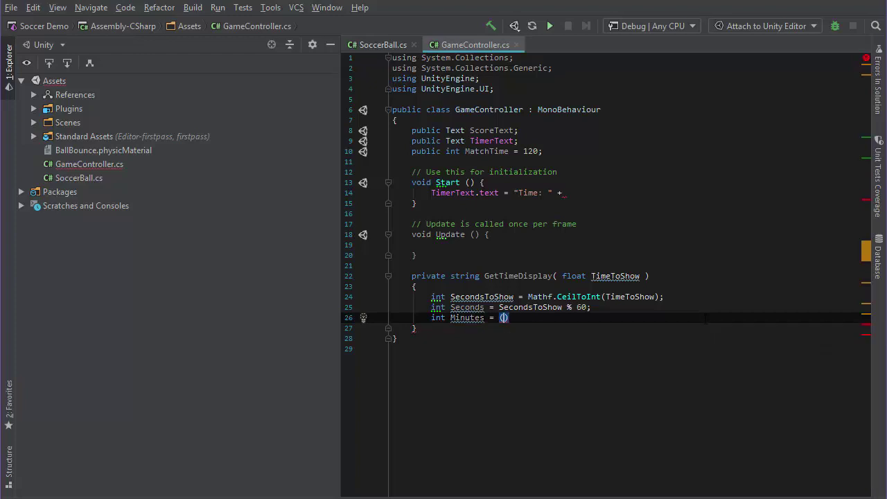
key("Left")
key("Left")
type("Secon")
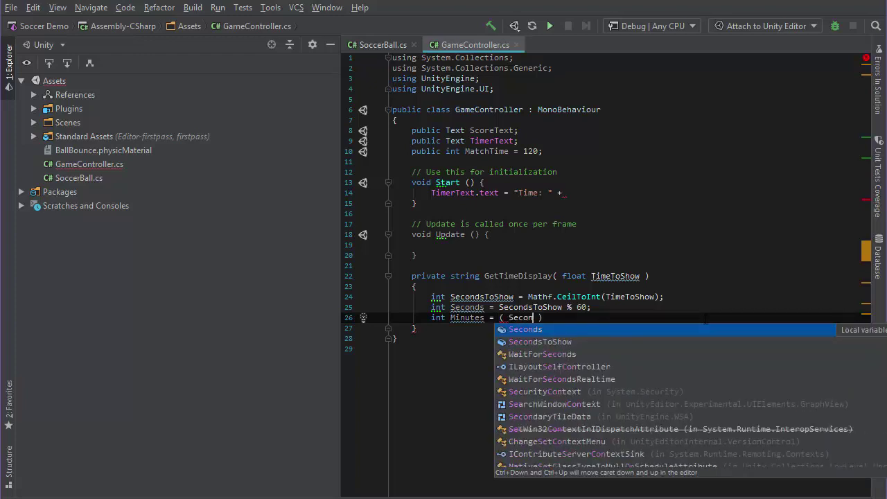
key("Down")
key("Return")
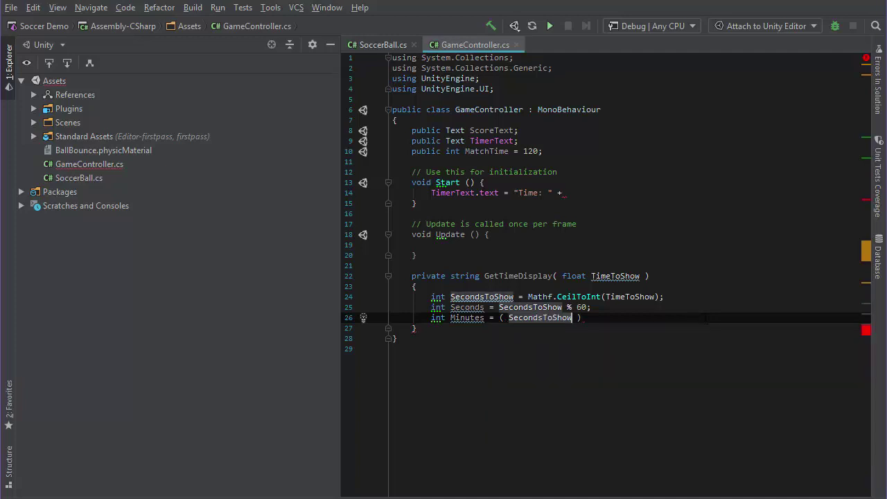
type("-  ")
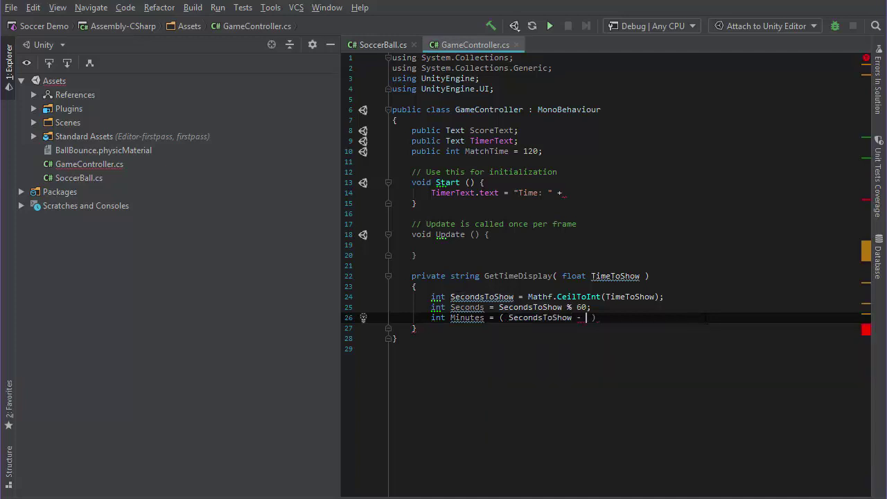
type("Seconds")
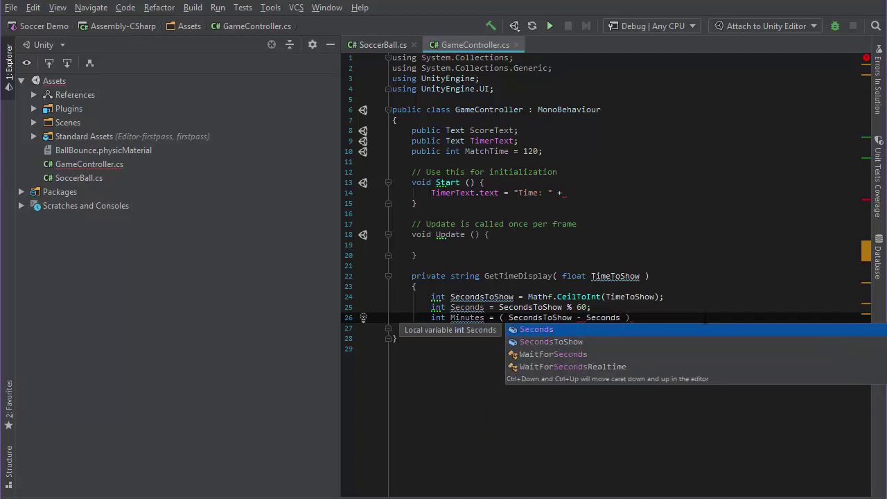
key("Escape")
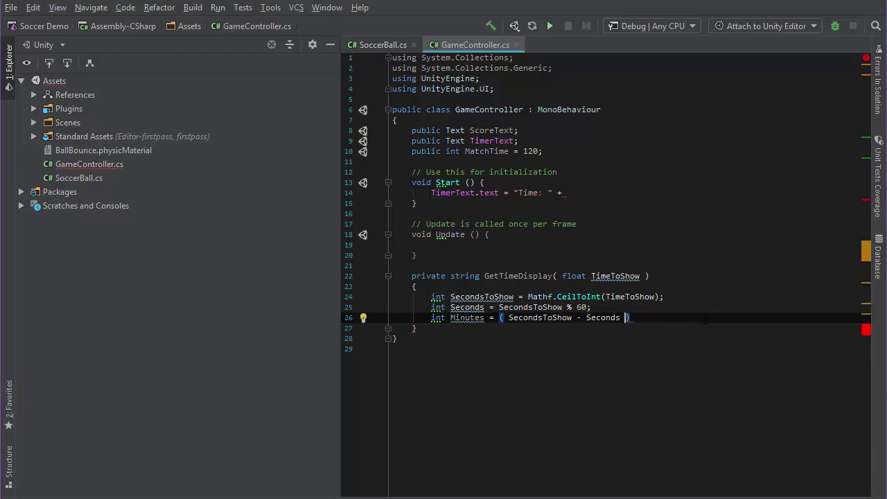
key("Right")
type("/ 60;")
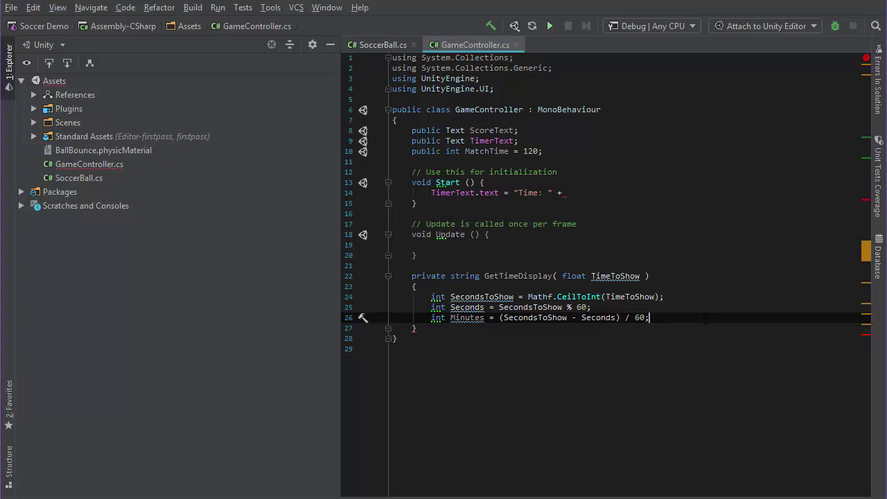
key("Return")
Return Minutes.ToString() + ":" + Seconds.ToString() from GetTimeDisplay
type("return ")
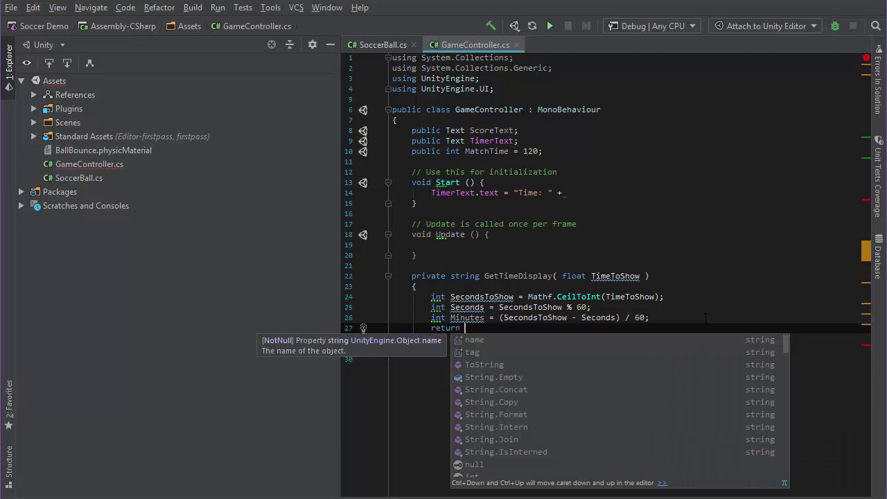
type("min")
key("Return")
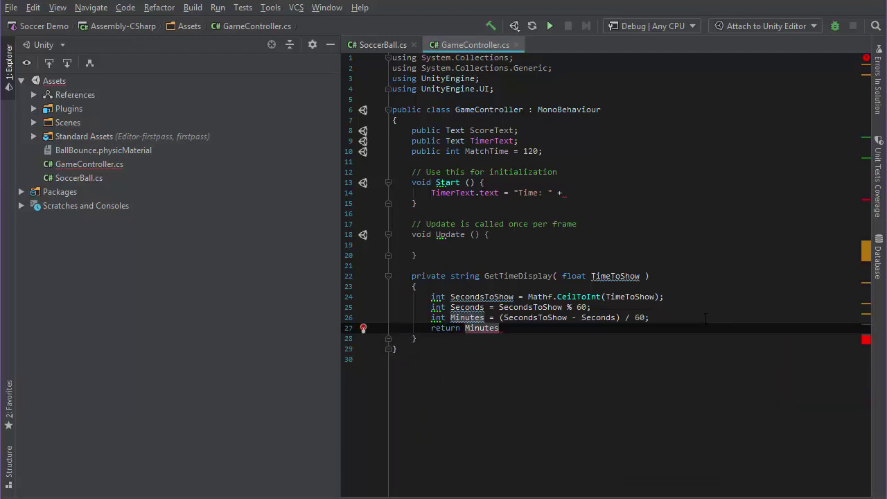
type(".t")
key("Return")
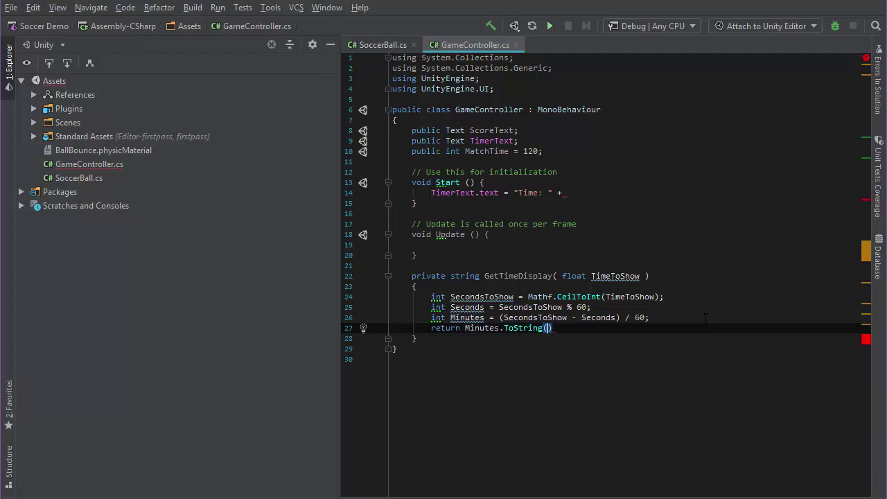
key("End")
type("+ \"")
type(":\" + ")
type("Seconds")
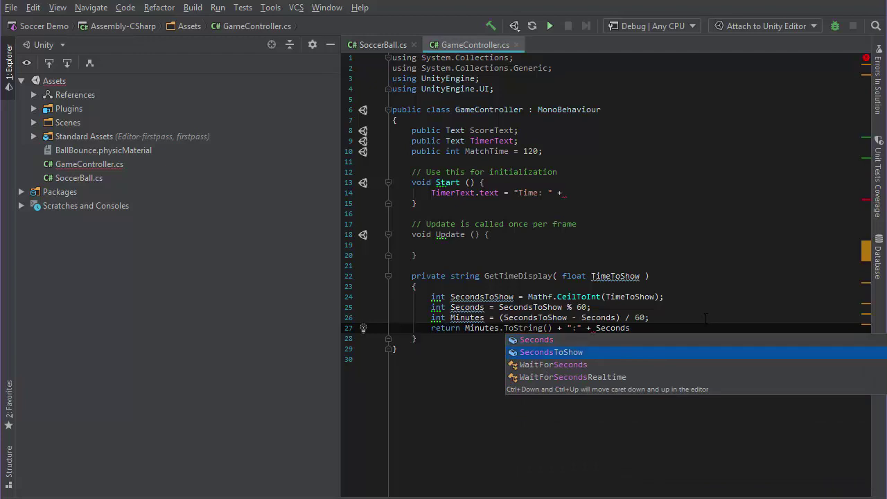
key("Escape")
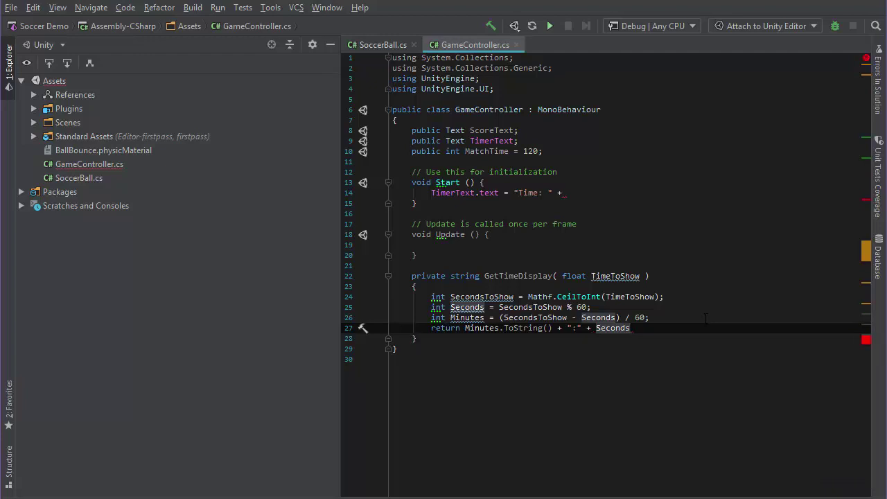
type(".T")
key("Return")
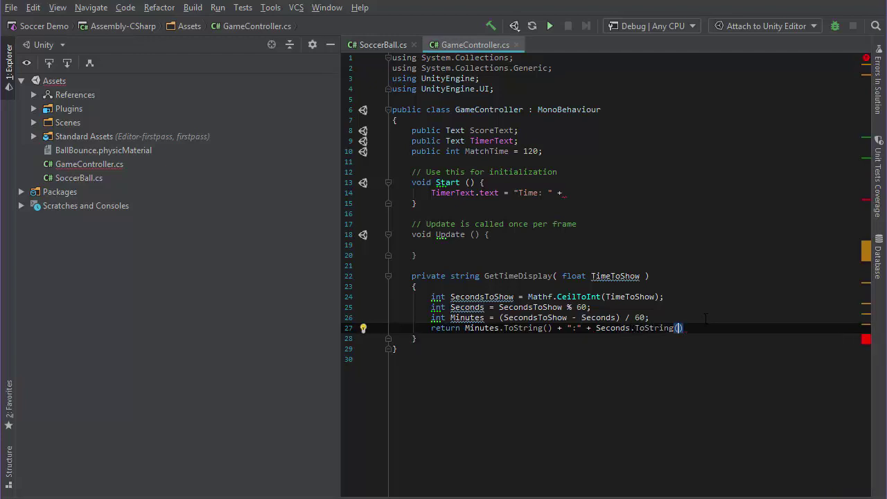
type(");")
left_click(589, 192)
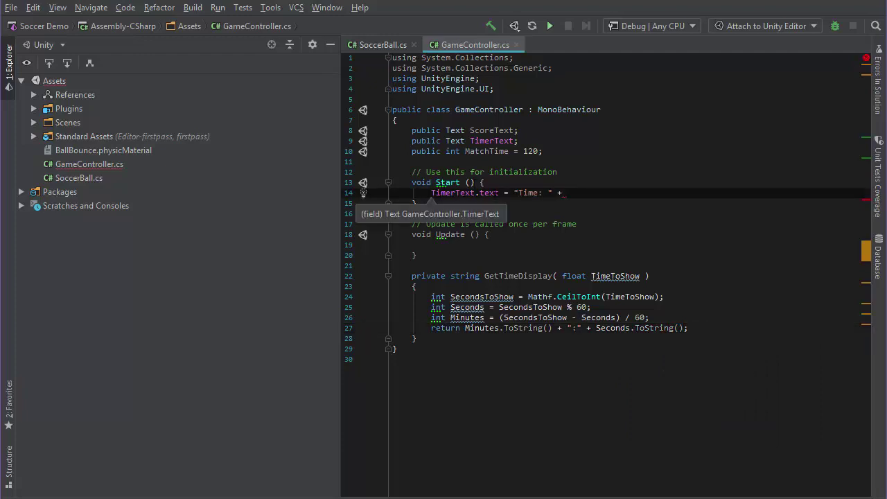
Append GetTimeDisplay(MatchTime); after "Time: " + on the timer line in Start
left_click_drag(514, 193, 548, 193)
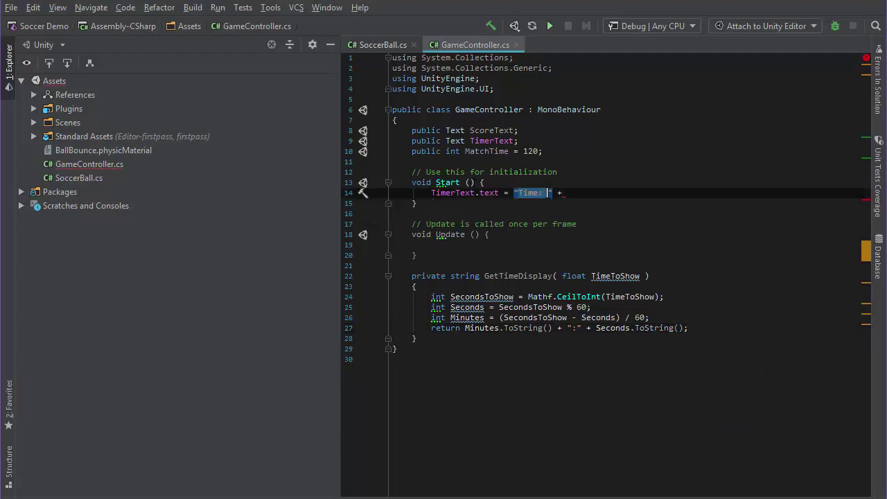
left_click(588, 194)
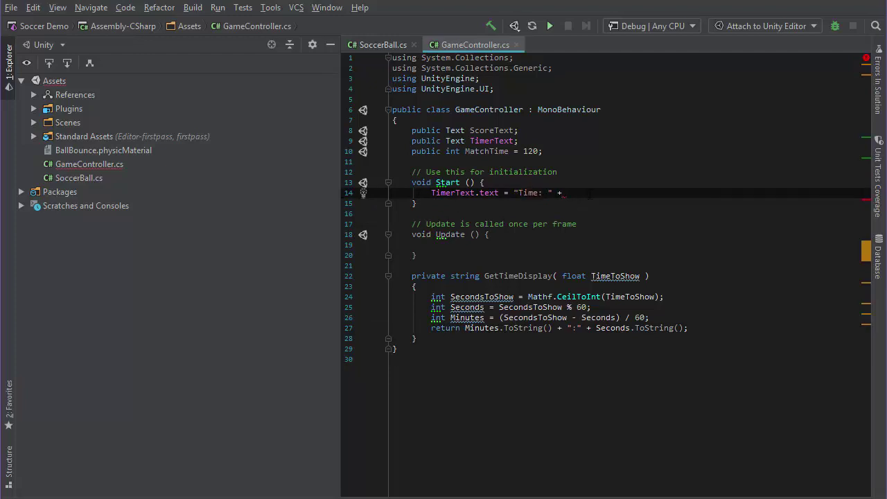
type("Get")
key("Return")
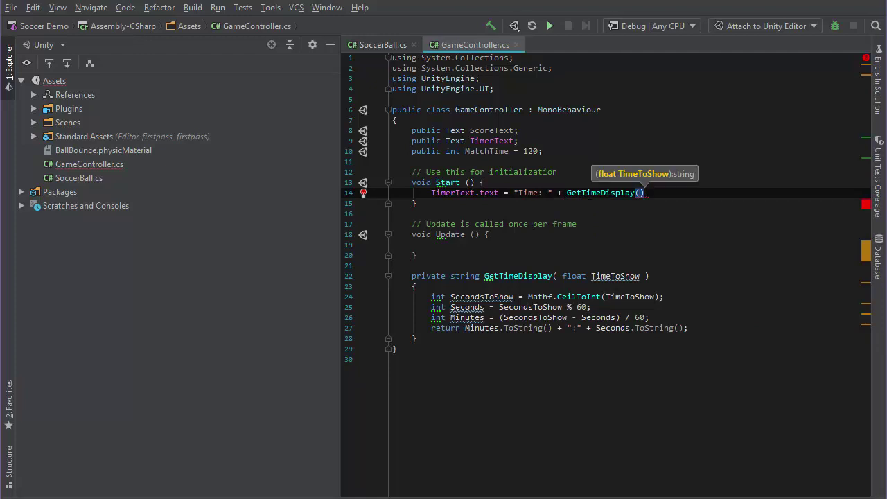
type("Match")
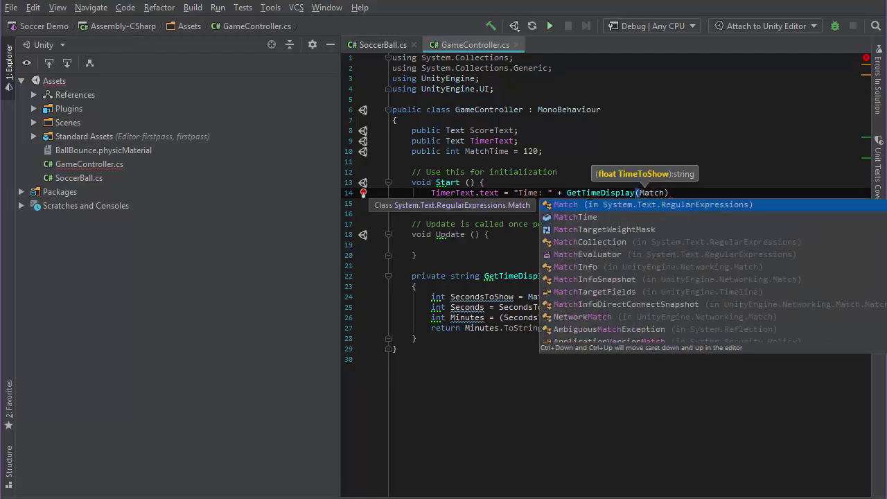
type("Time")
key("Return")
type(");")
key("Down")
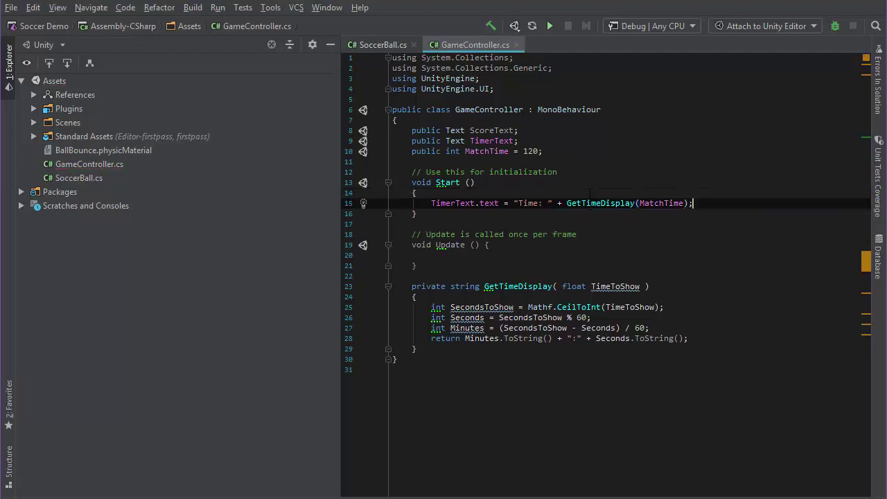
key("Down")
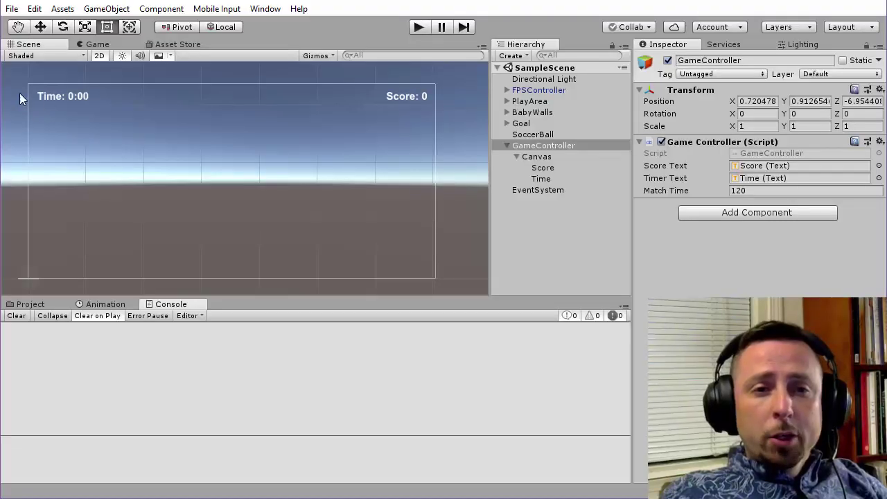
Confirm Match Time is 120, then play the scene and walk to the goal to see 'Time: 2:0'
left_click(758, 192)
left_click_drag(758, 192, 713, 194)
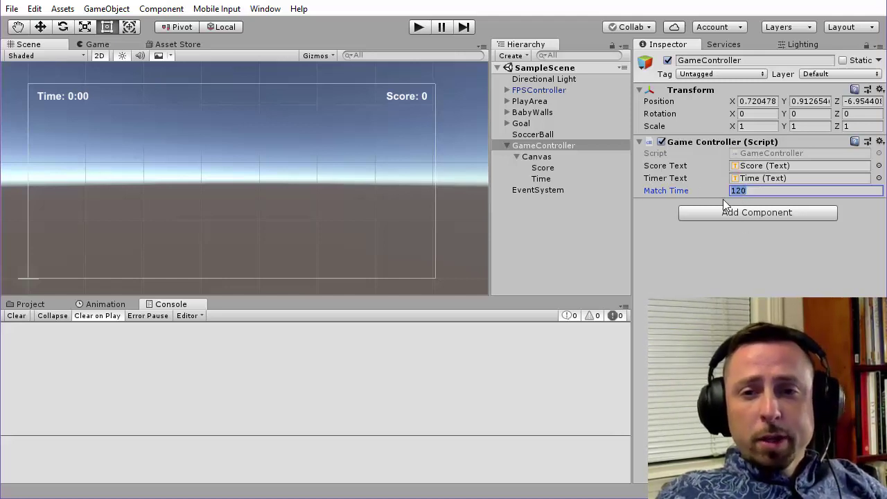
left_click(419, 28)
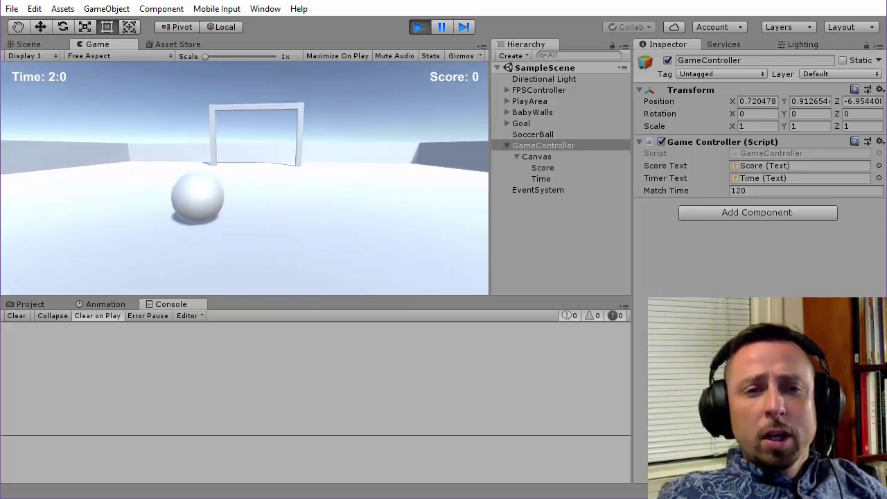
key("w")
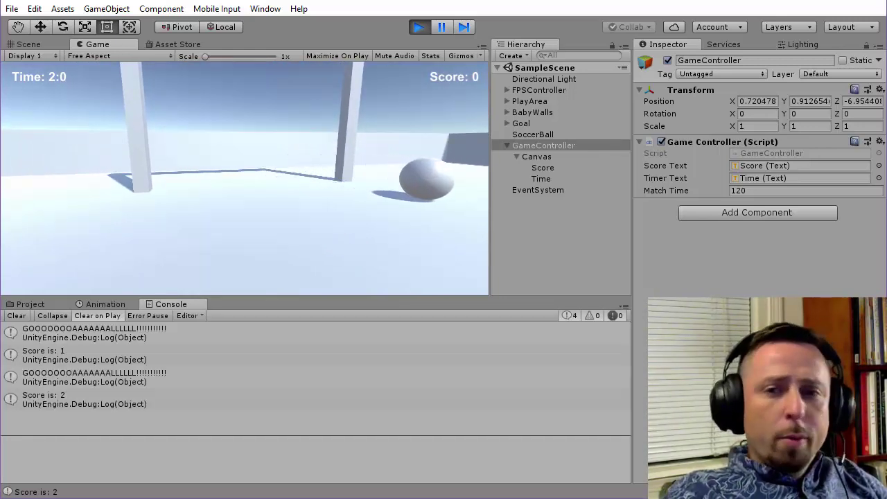
key("ctrl+p")
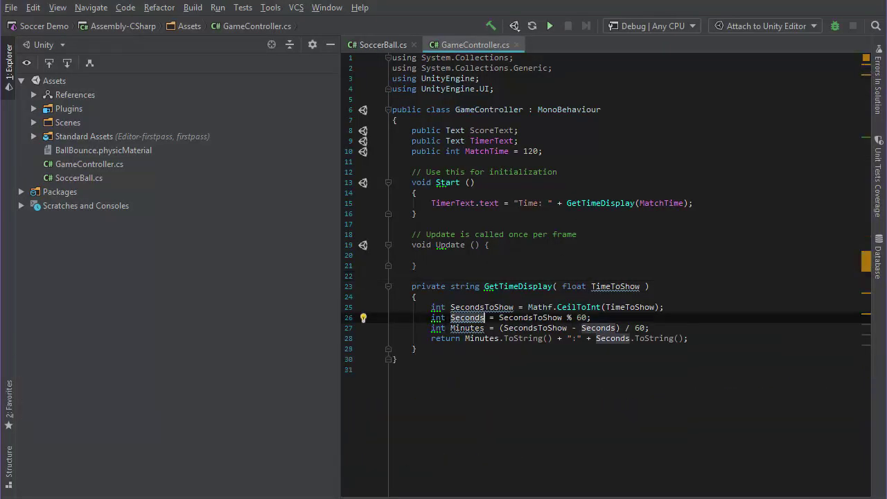
Start a new 'string SecondsDisplay = (Seconds' line below the Seconds calculation
left_click_drag(432, 318, 592, 317)
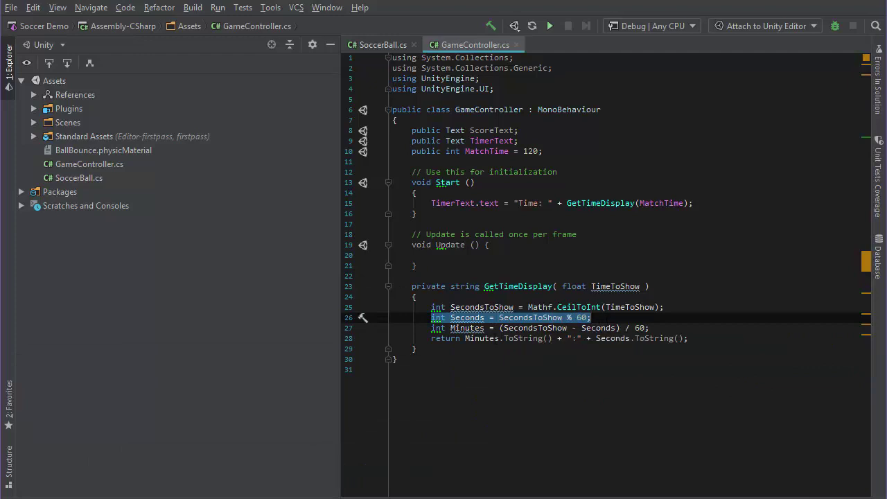
left_click(498, 338)
left_click(591, 318)
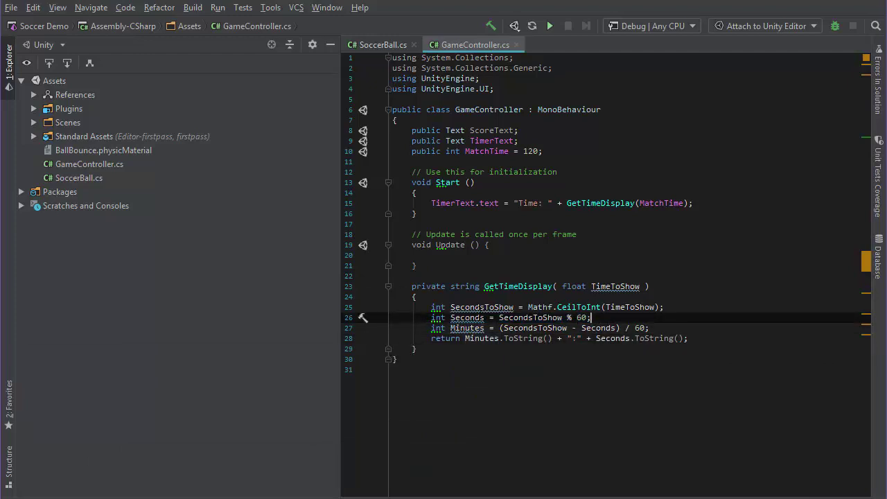
key("Return")
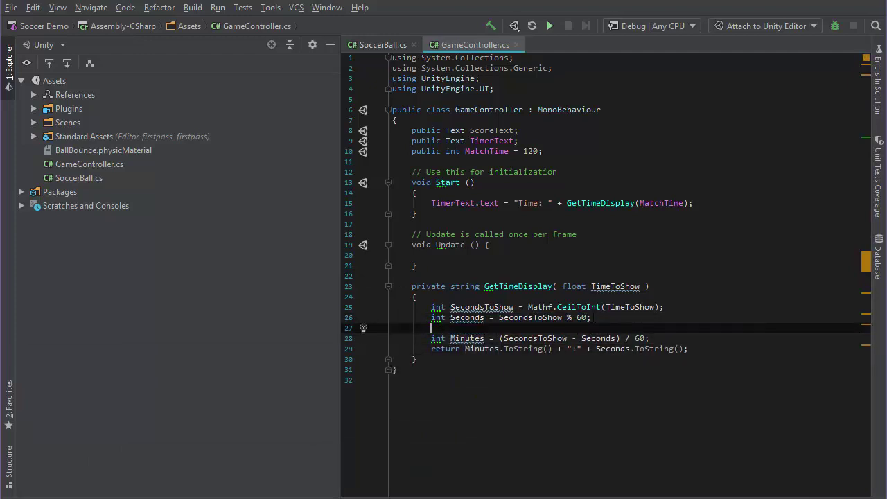
type("string")
type(" Second")
type("sDisplay")
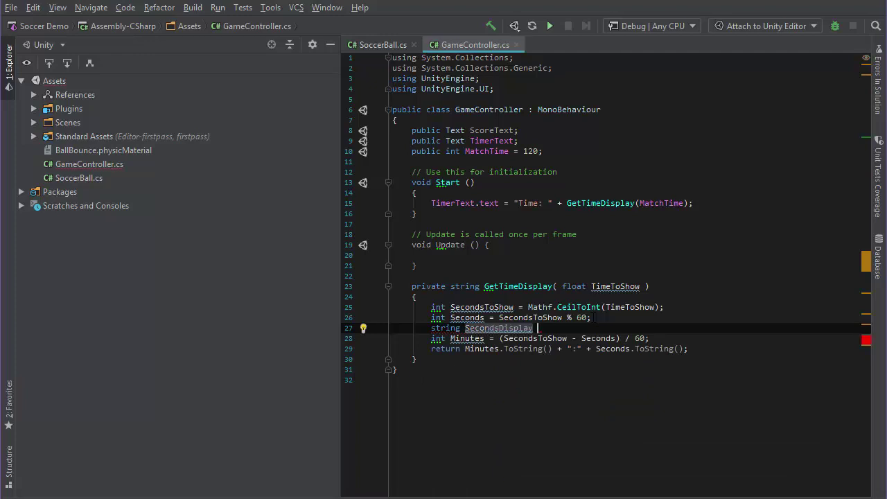
type(" =")
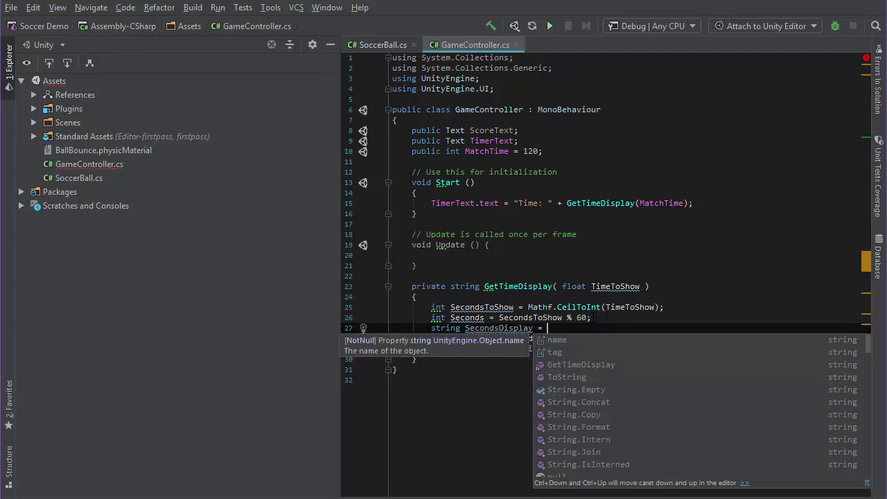
type("( ")
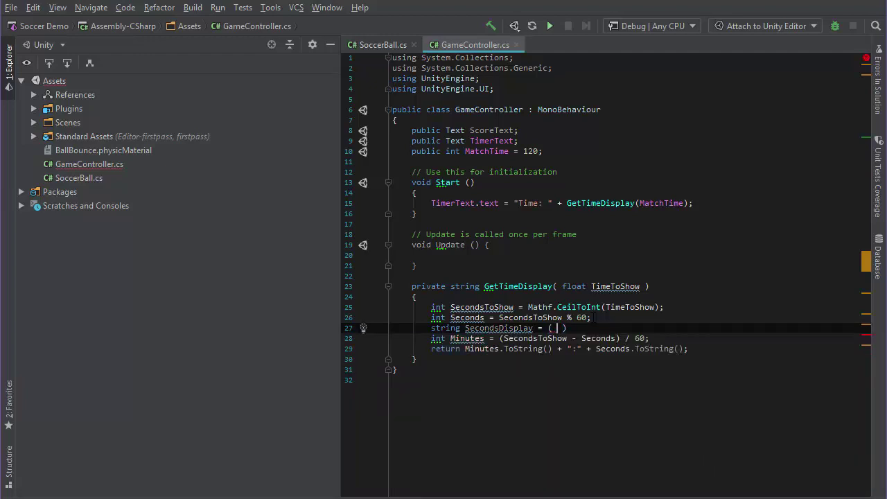
type("Se")
key("Return")
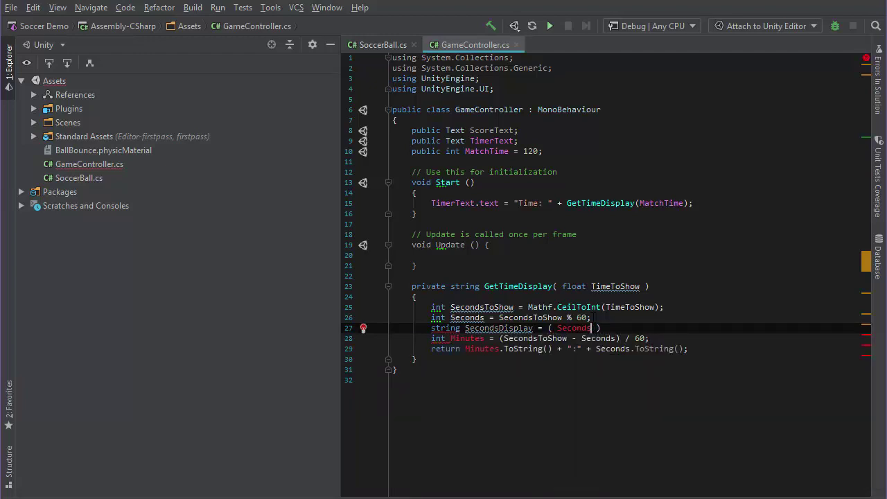
Complete the ternary: < 10 ? "0"+Seconds.ToString() : Seconds.ToString()
type("< 10 ) ? ")
type("\"")
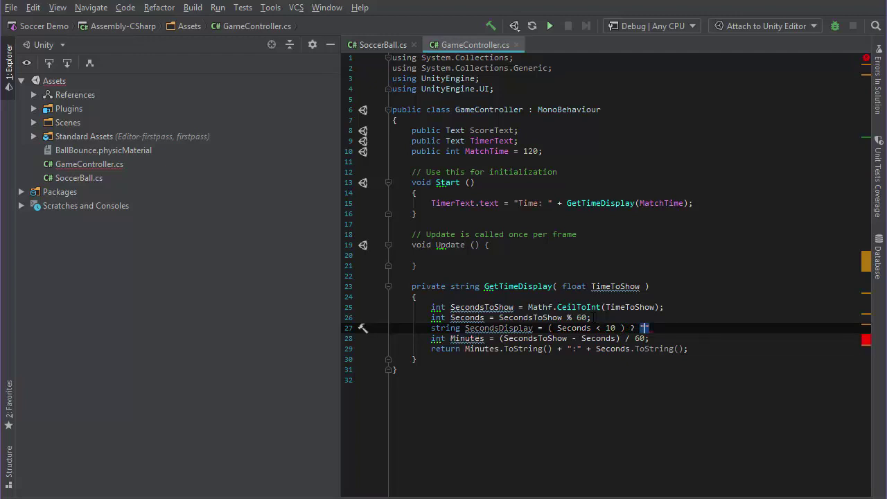
type("0")
type("\"+")
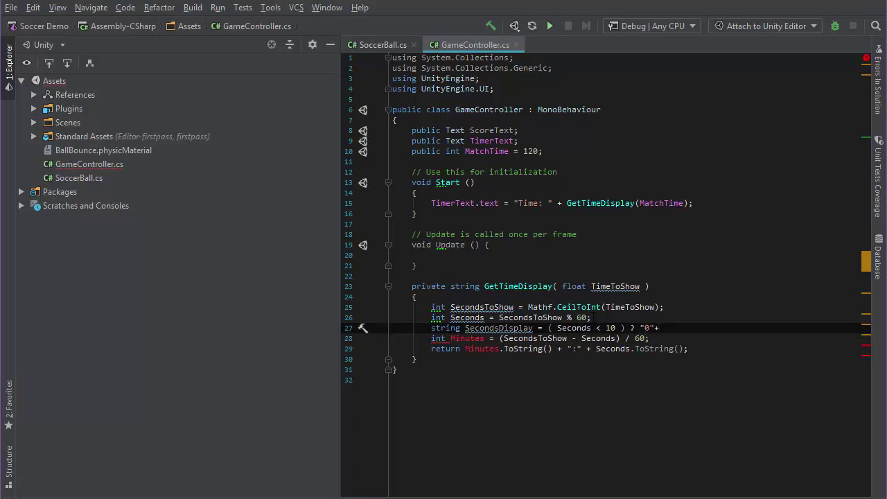
type("Seconds")
key("Return")
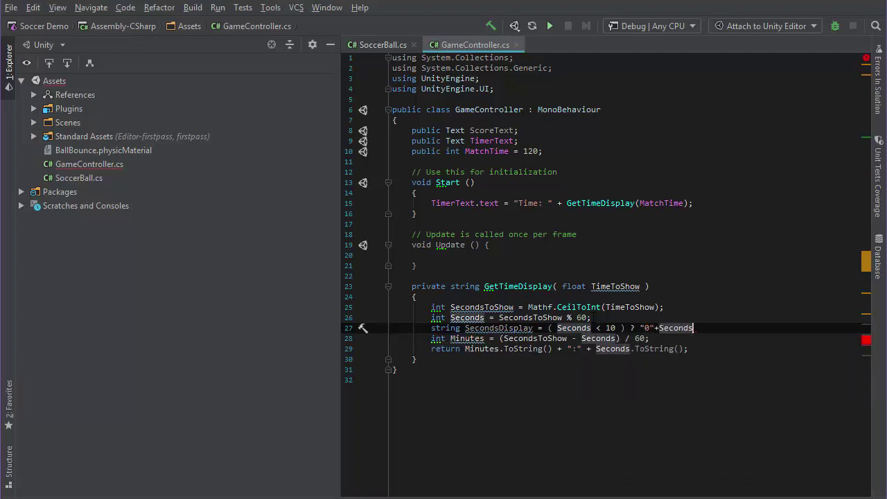
type(".To")
key("Return")
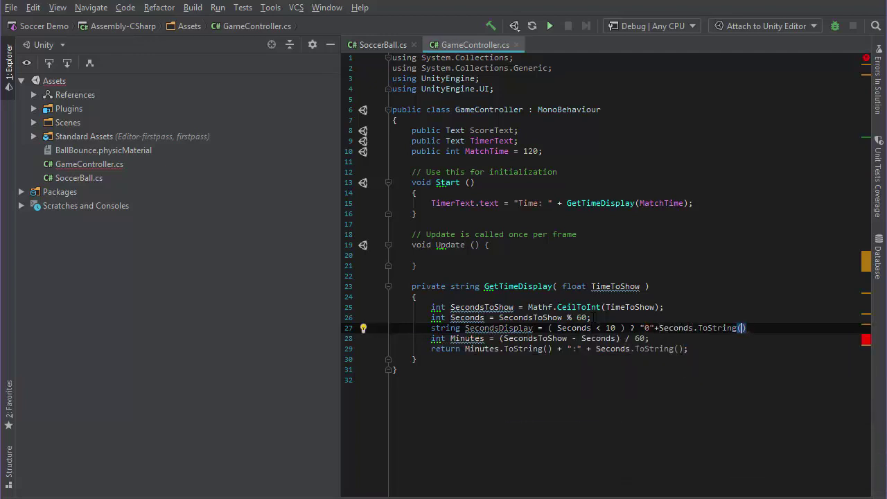
key("End")
type(": ")
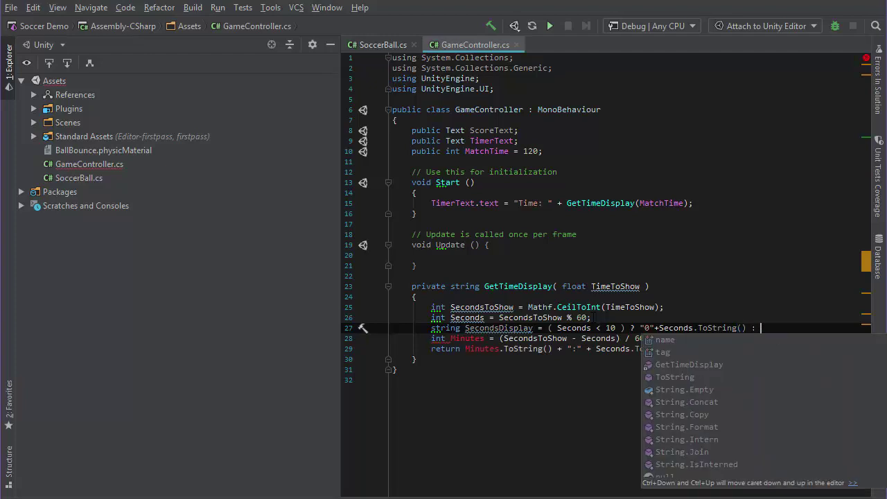
type("Se")
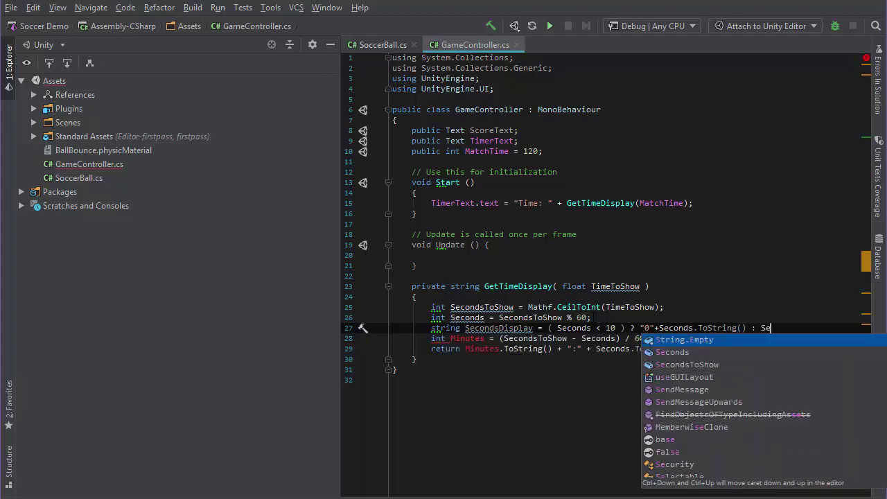
type("conds")
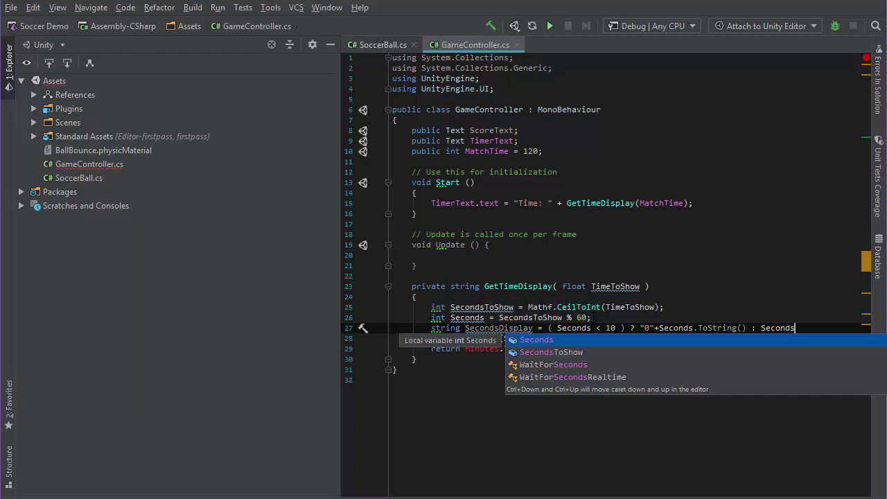
type(".")
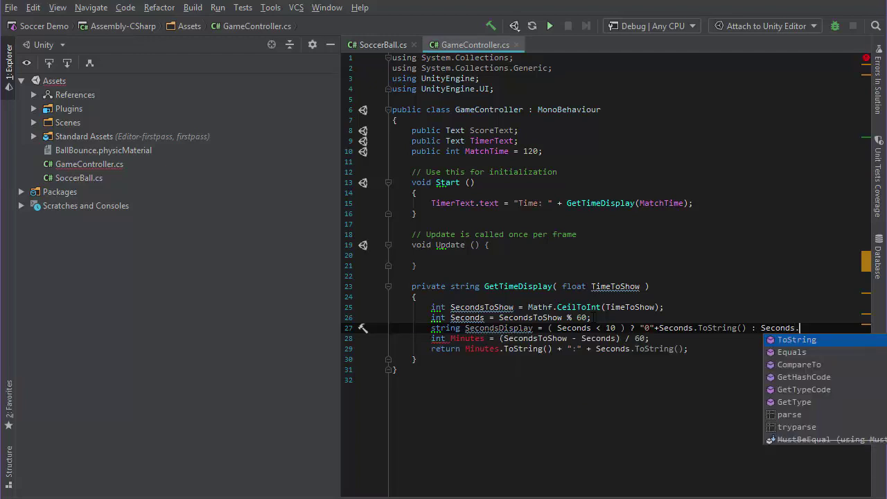
type("to")
key("Return")
Close the SecondsDisplay line with ); and review its condition and both branches
type(");")
left_click(566, 382)
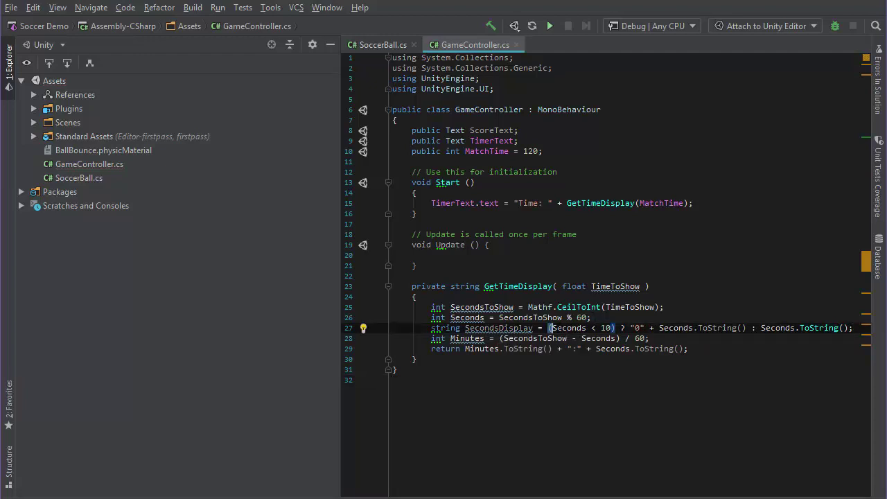
left_click_drag(548, 328, 616, 327)
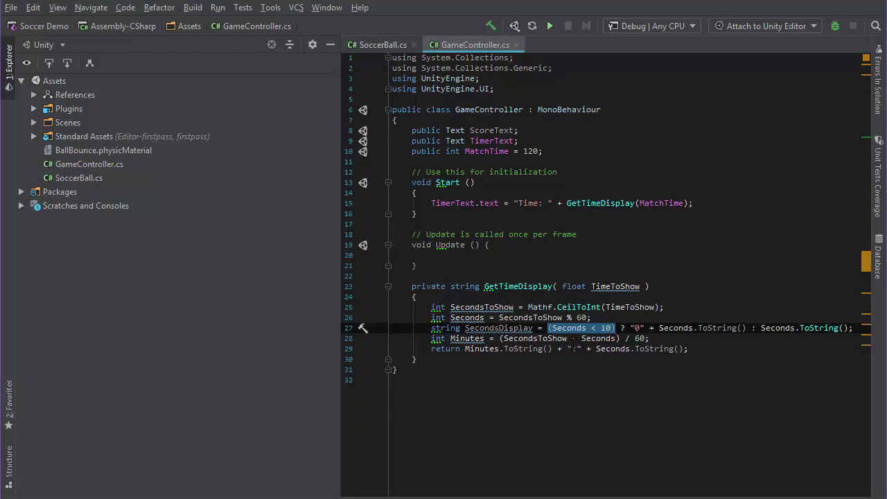
left_click(649, 339)
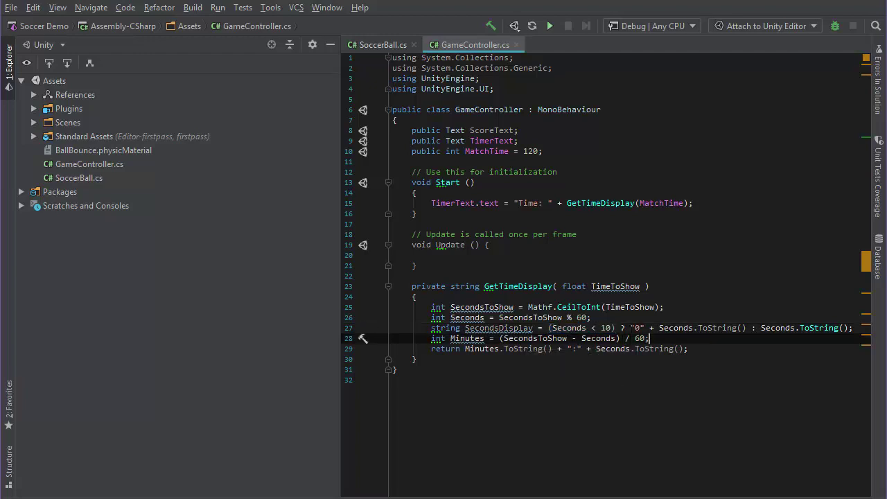
left_click(622, 328)
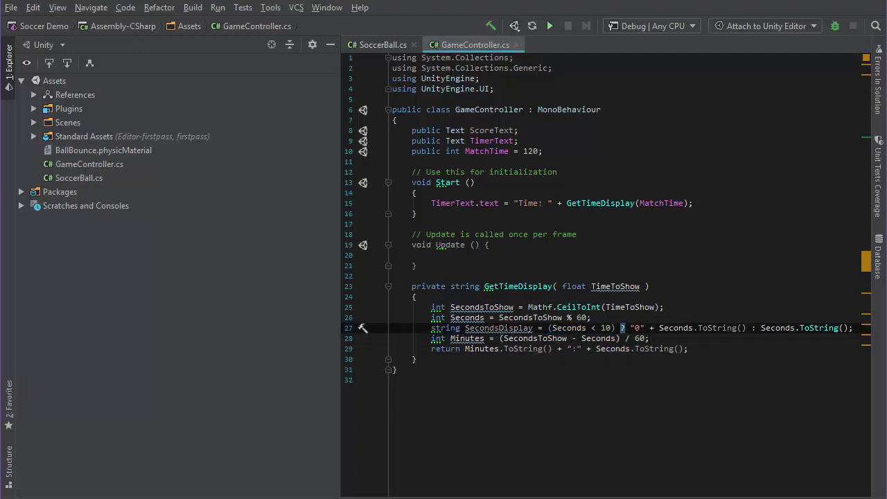
left_click(662, 328)
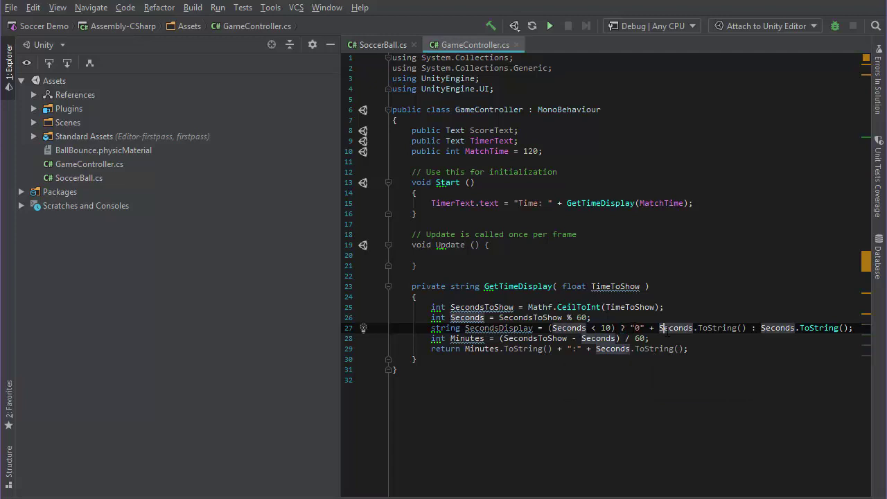
left_click(623, 327)
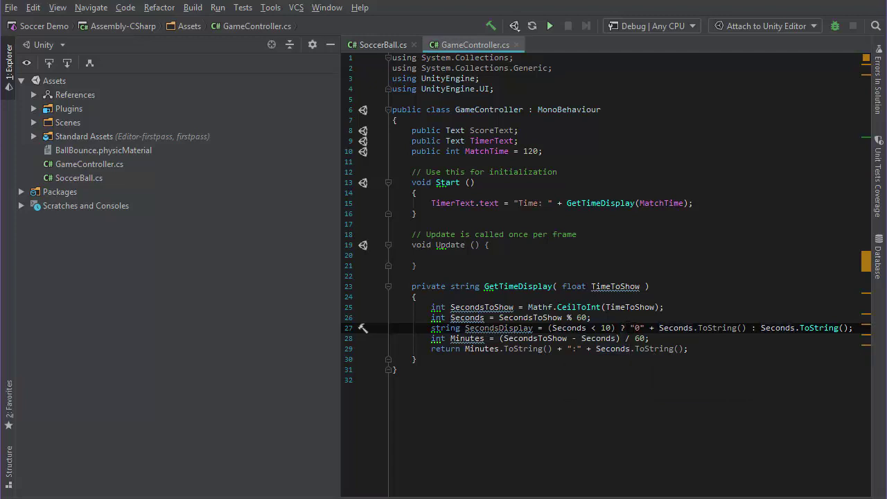
left_click_drag(626, 328, 752, 328)
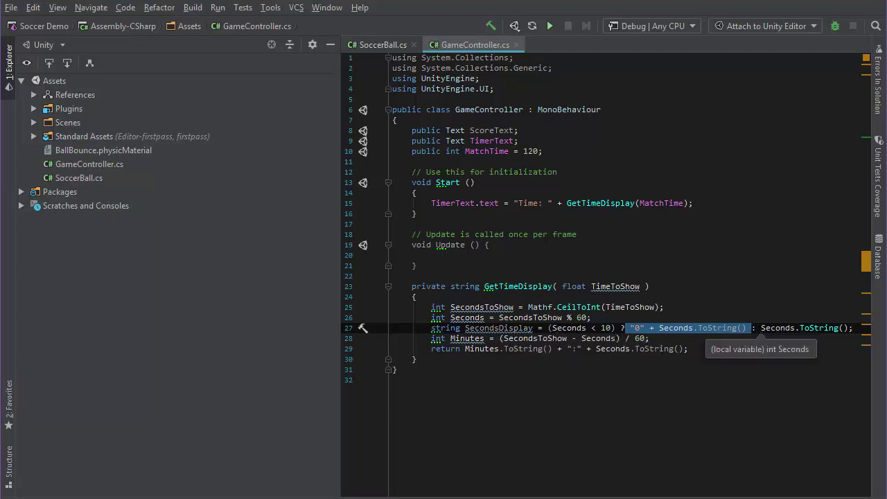
left_click(784, 328)
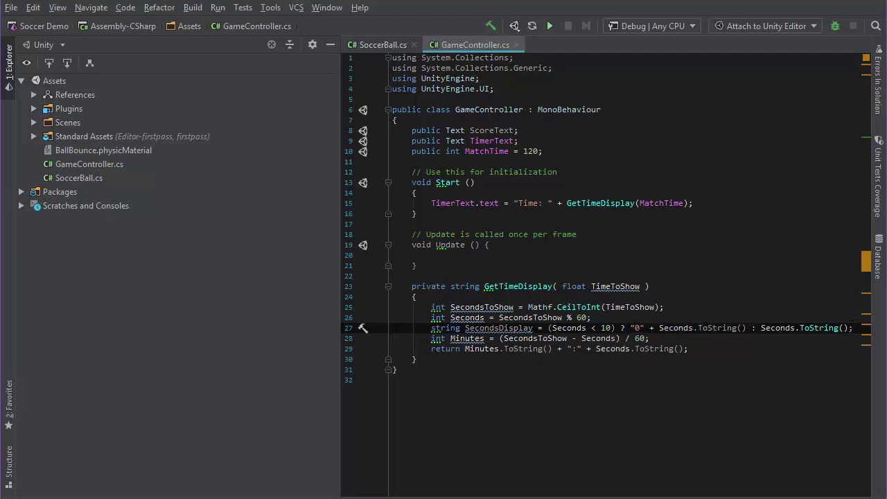
left_click_drag(760, 327, 849, 328)
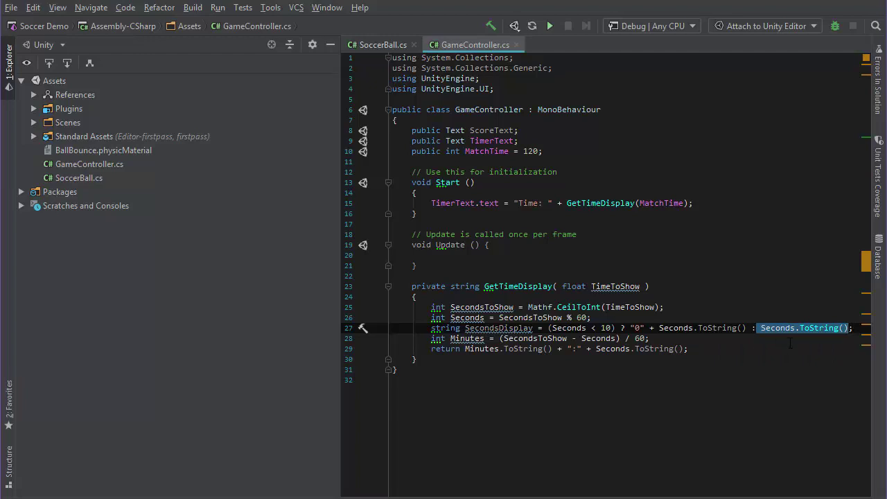
left_click(667, 340)
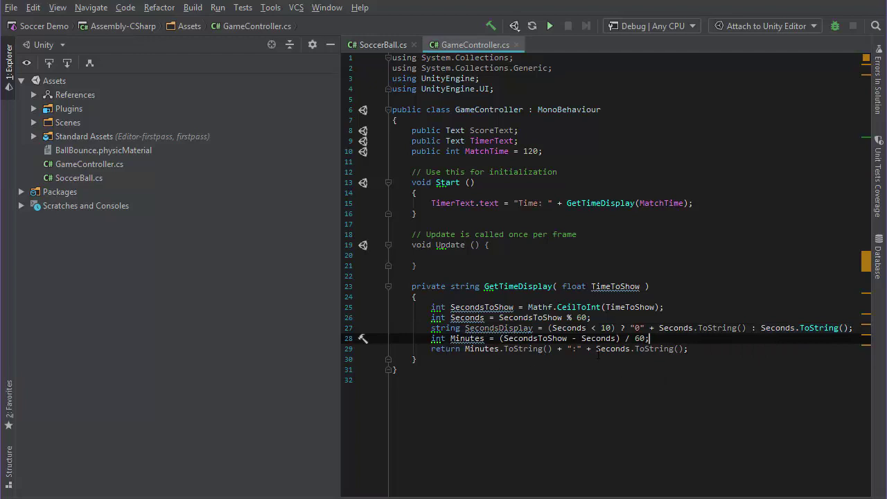
Replace Seconds.ToString() in the return statement with SecondsDisplay
left_click_drag(597, 348, 682, 348)
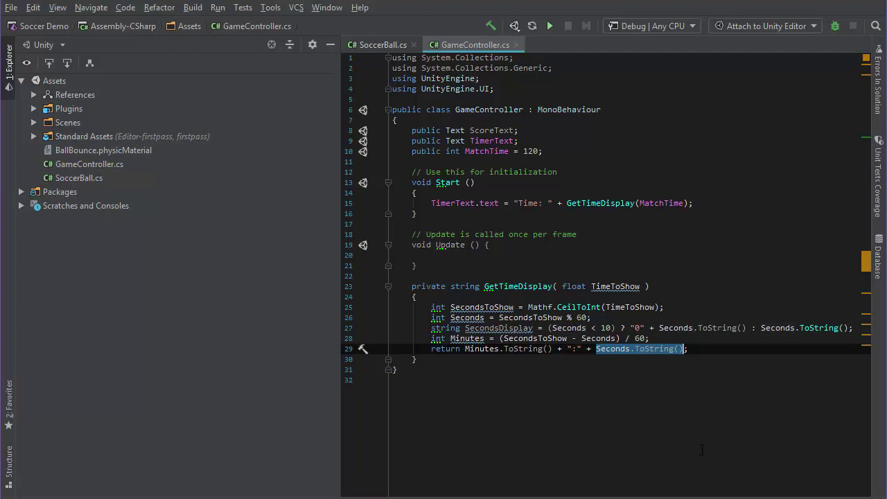
type("Seconds")
key("Down")
key("Return")
left_click(393, 276)
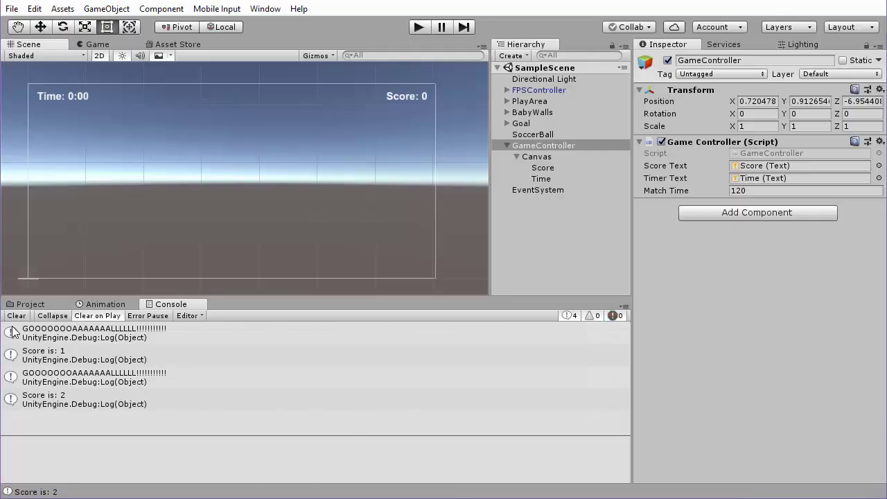
Play-test the timer, then set Match Time to 125 and replay to check 2:05
left_click(416, 27)
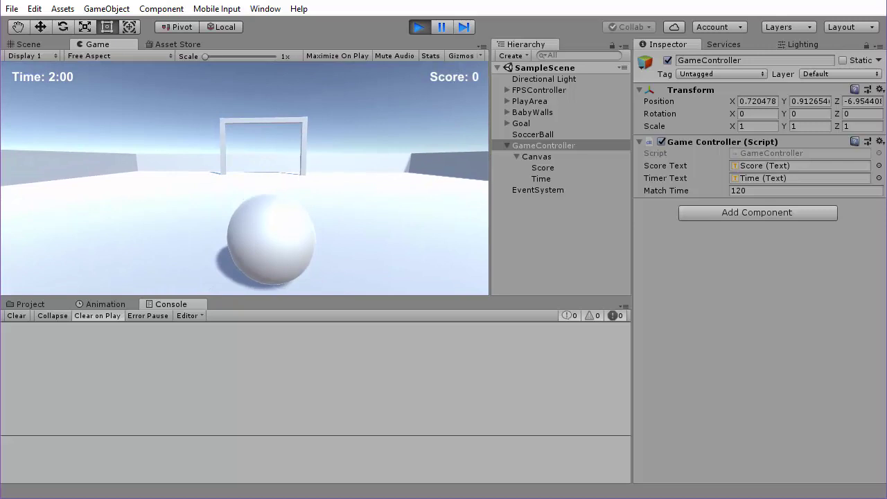
key("ctrl+p")
left_click(758, 193)
left_click(759, 193)
key("BackSpace")
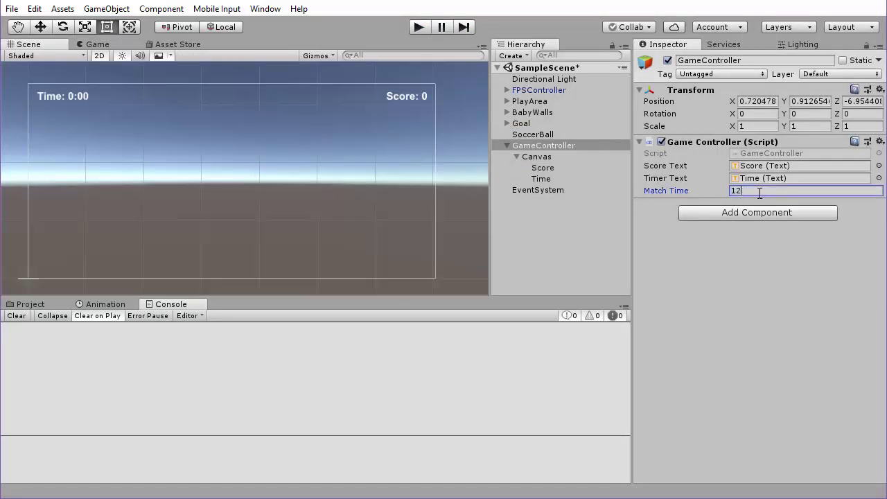
type("5")
left_click(416, 26)
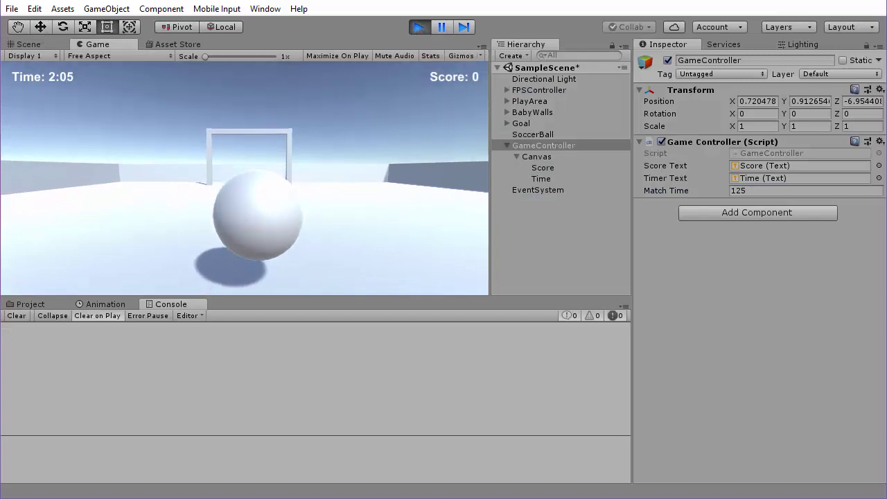
key("ctrl+p")
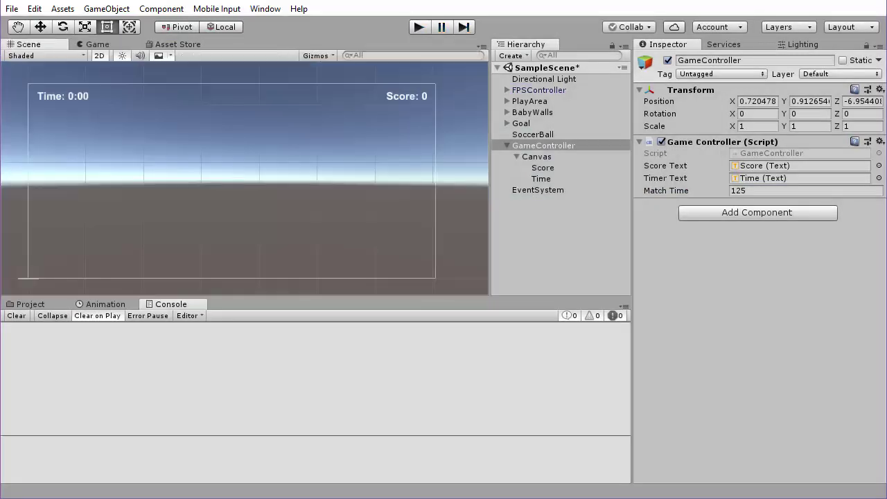
Set Match Time to 145, replay to check 2:25, then reset it to 120
left_click(739, 192)
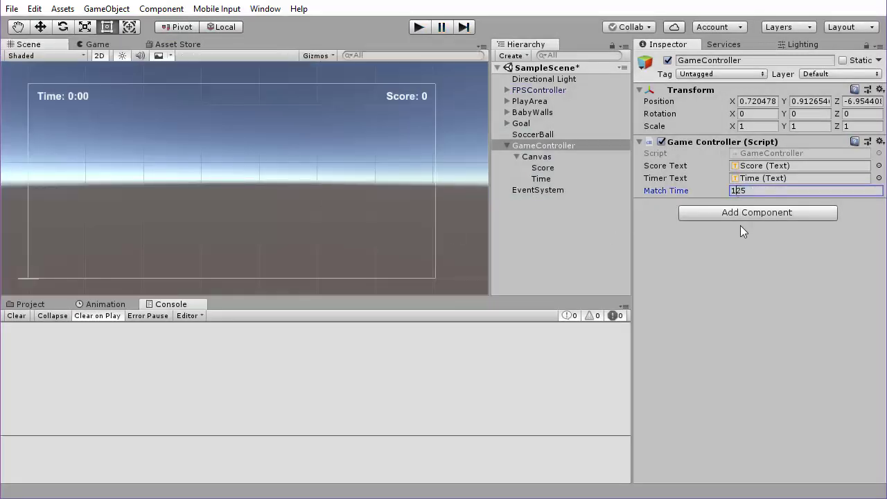
key("shift+Right")
type("4")
left_click(419, 26)
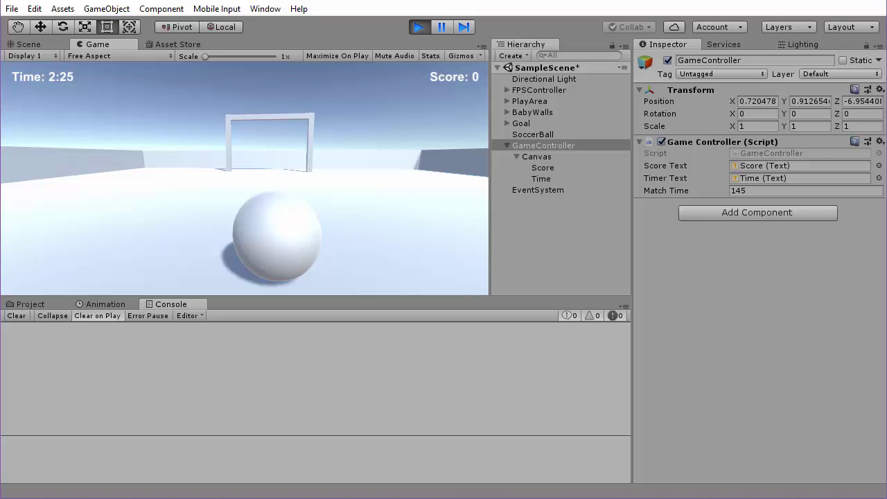
key("ctrl+p")
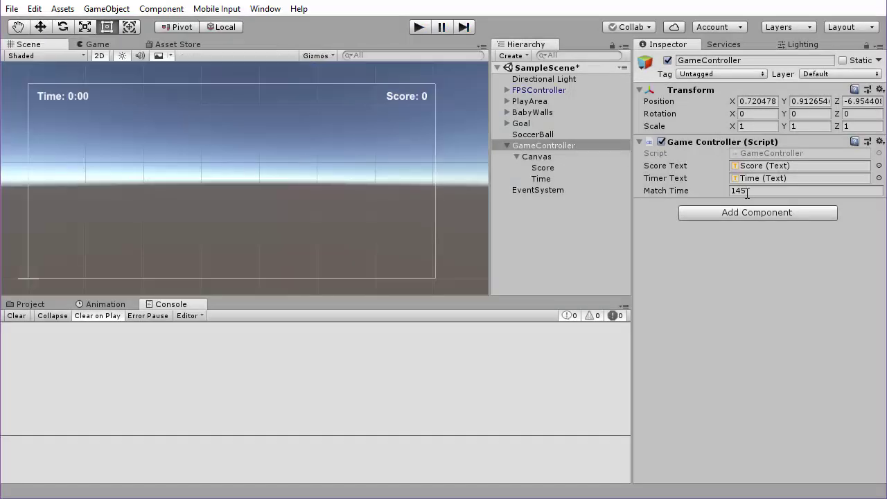
left_click(738, 191)
type("120;")
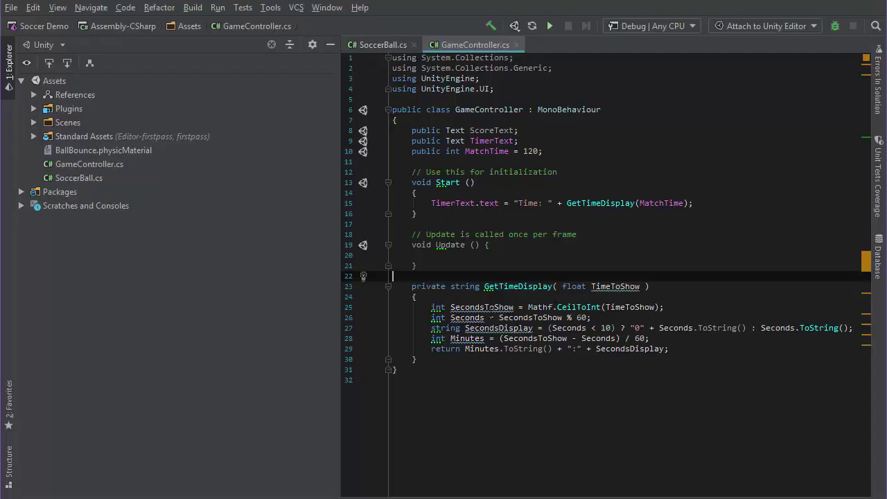
Declare 'private float StartTime = 0;' below the MatchTime field
left_click(453, 257)
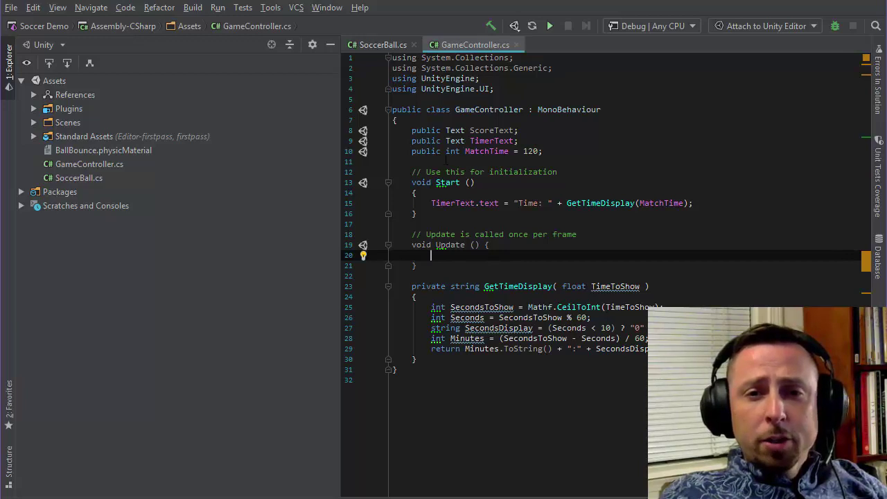
left_click(547, 151)
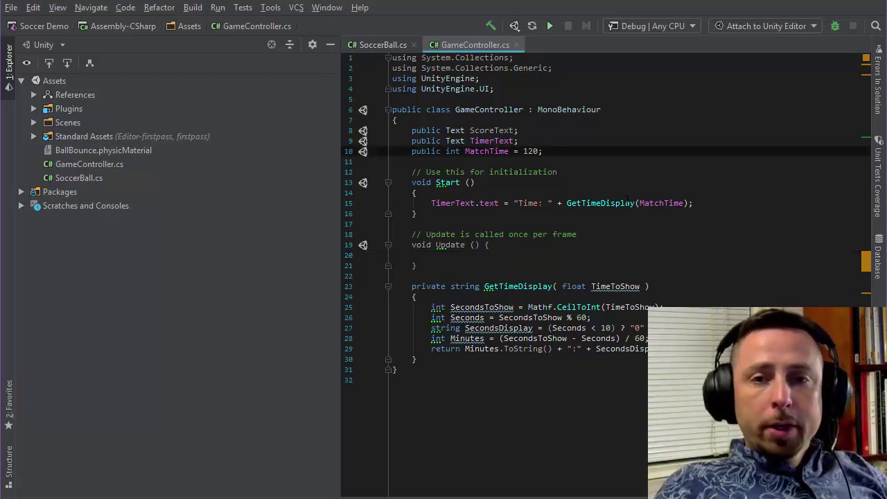
key("Return")
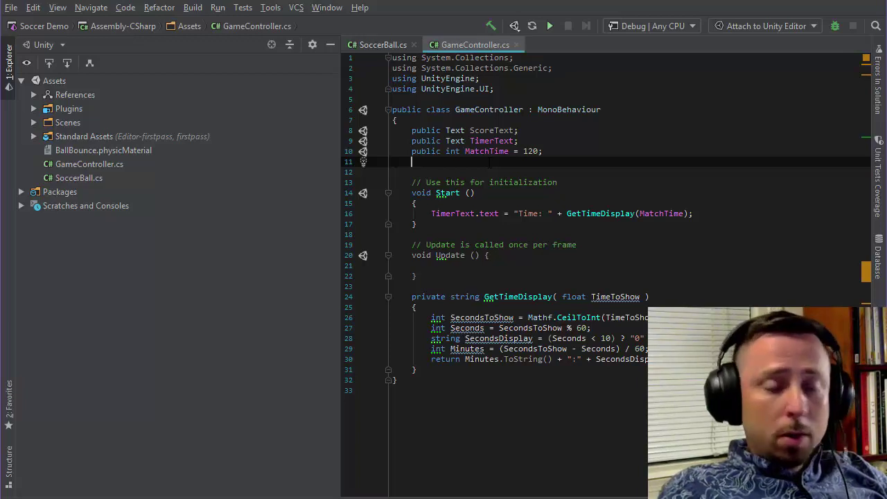
type("p")
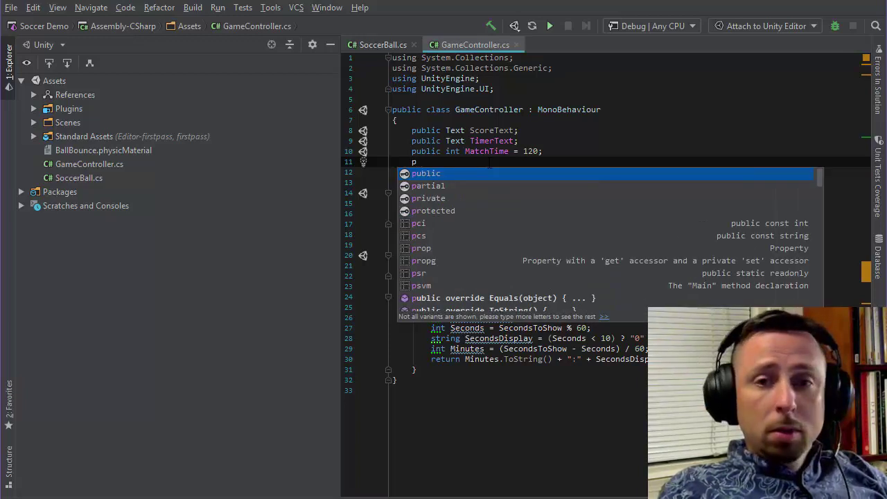
type("rivate float ")
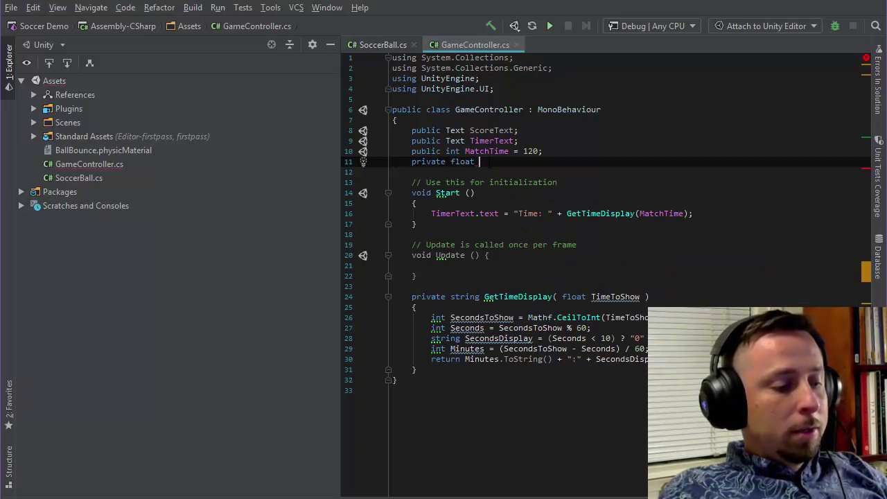
type("StartTime")
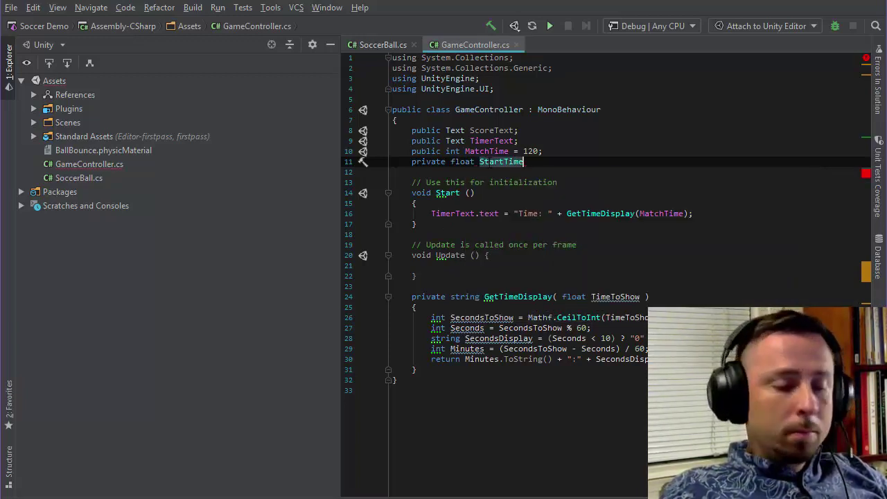
type(" = 0;")
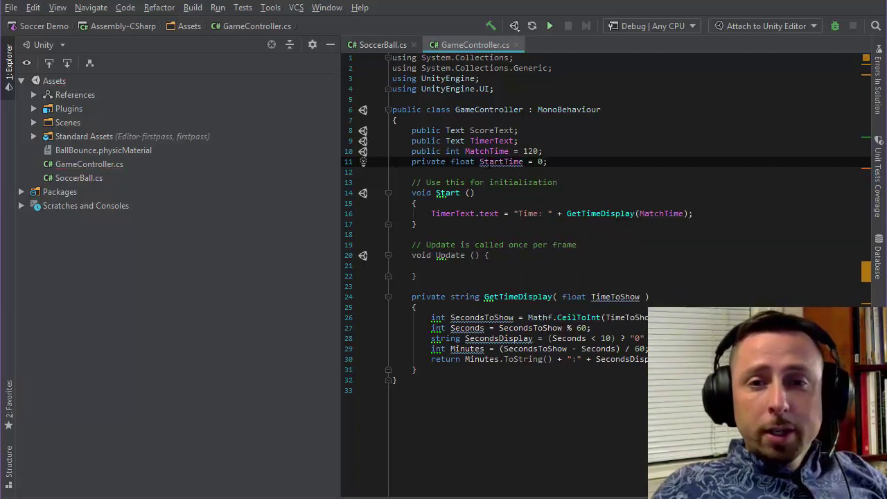
Add 'StartTime = Time.time' on a new line after the timer text assignment in Start
key("Down")
key("Down")
key("Down")
key("Down")
key("Down")
key("End")
key("Return")
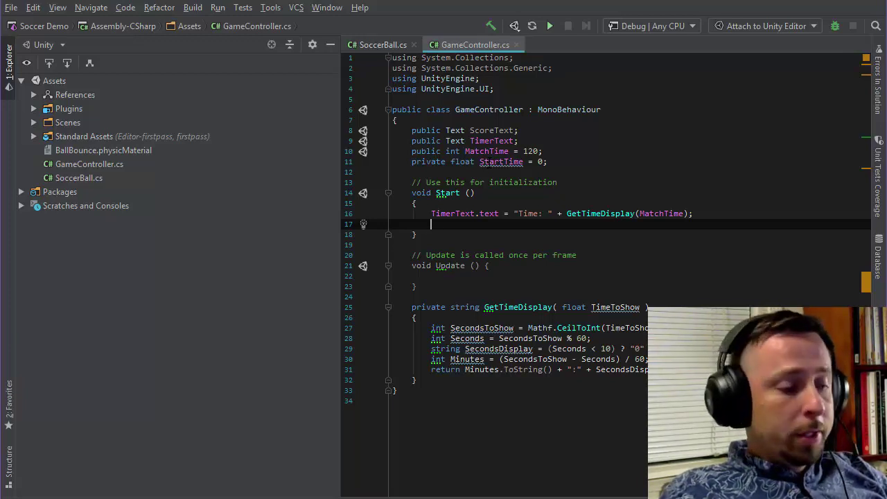
type("Stat")
key("ctrl+space")
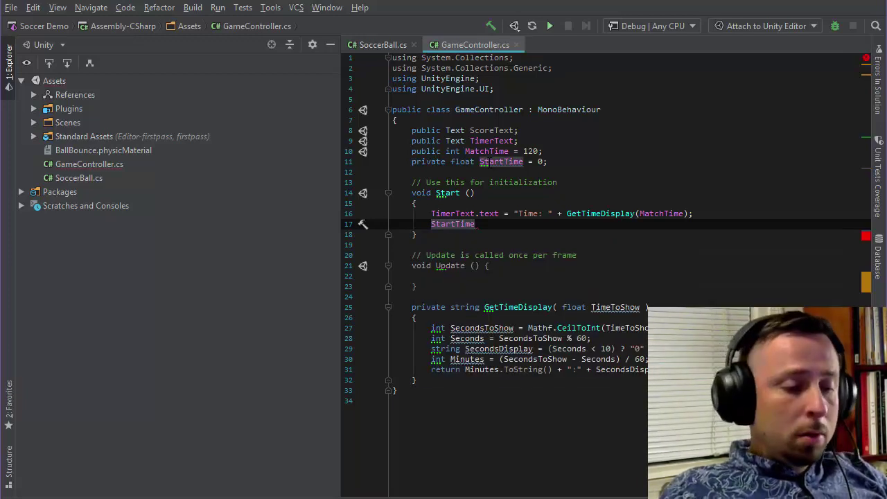
type("= Time.time")
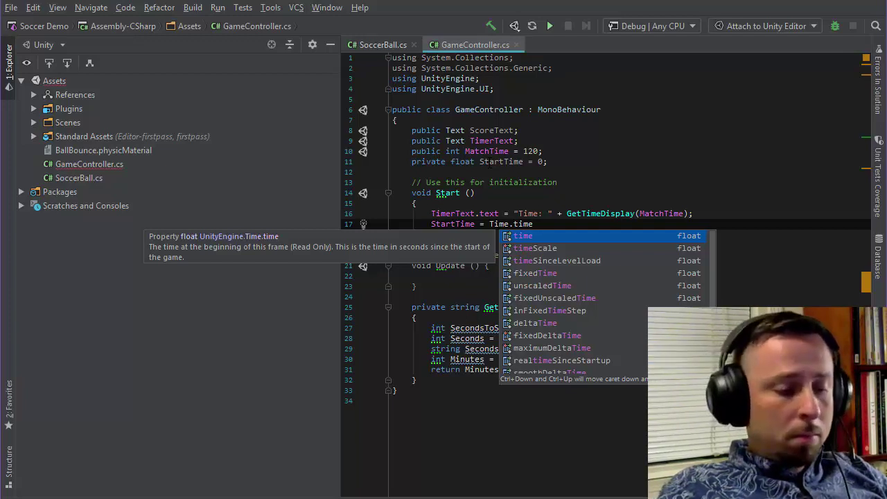
End the StartTime line and open 'if (Time.time - StartTime < MatchTime) {' in Update
type(";")
left_click(486, 276)
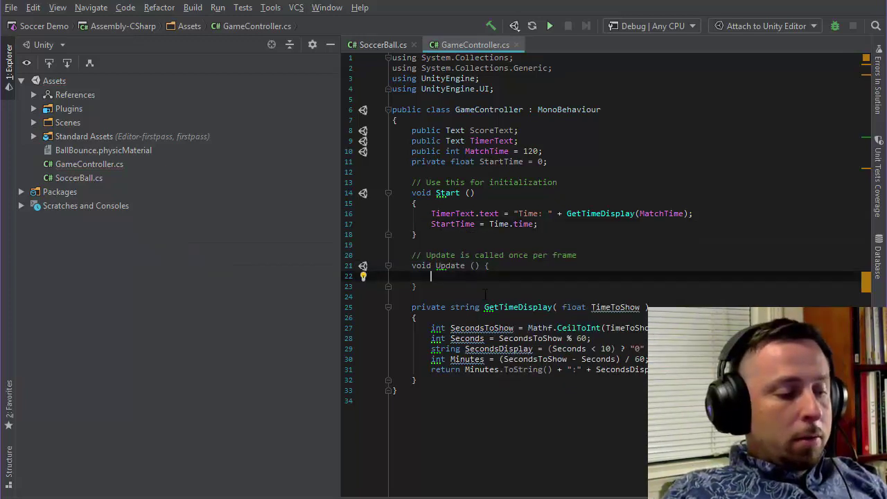
type("if(")
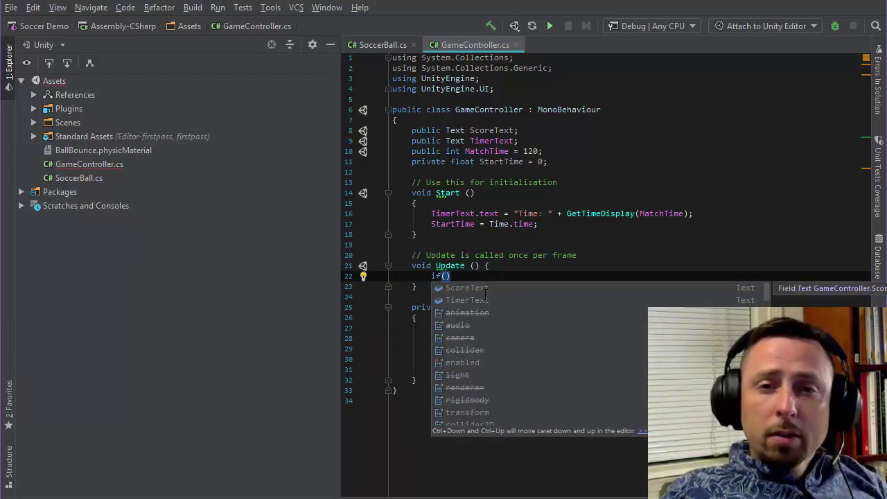
type("Time.tim")
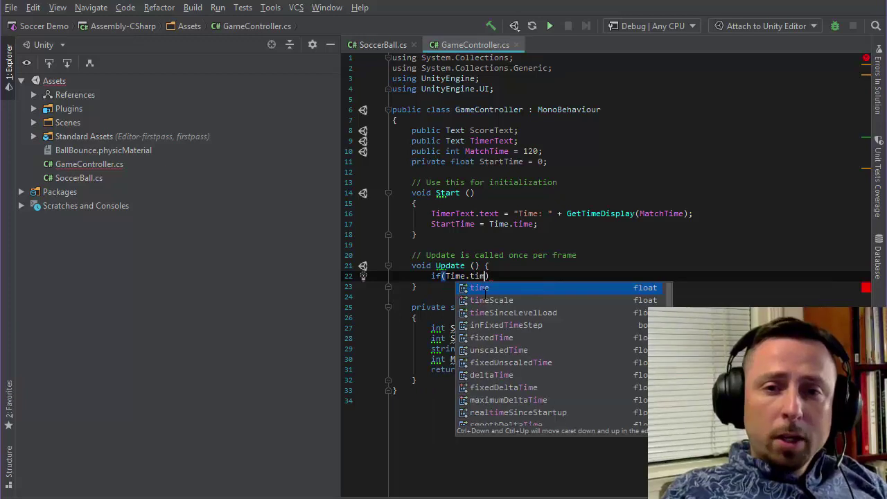
type("e-Sta")
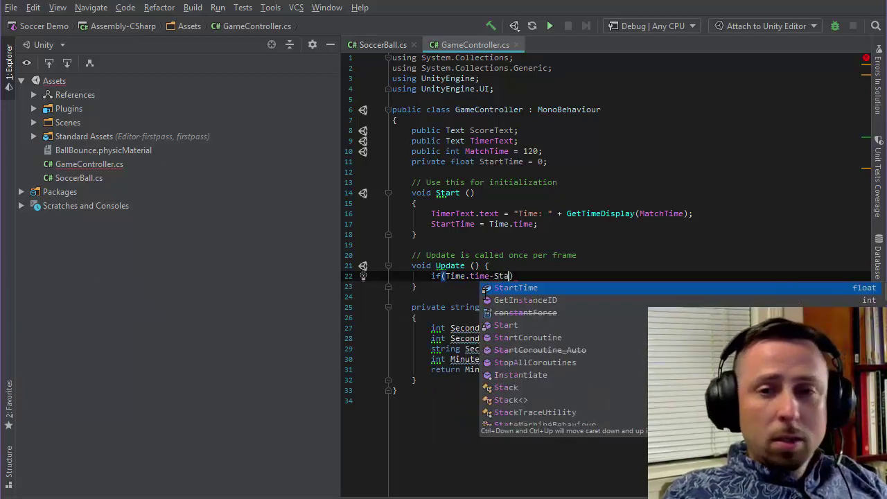
type("rt")
key("Escape")
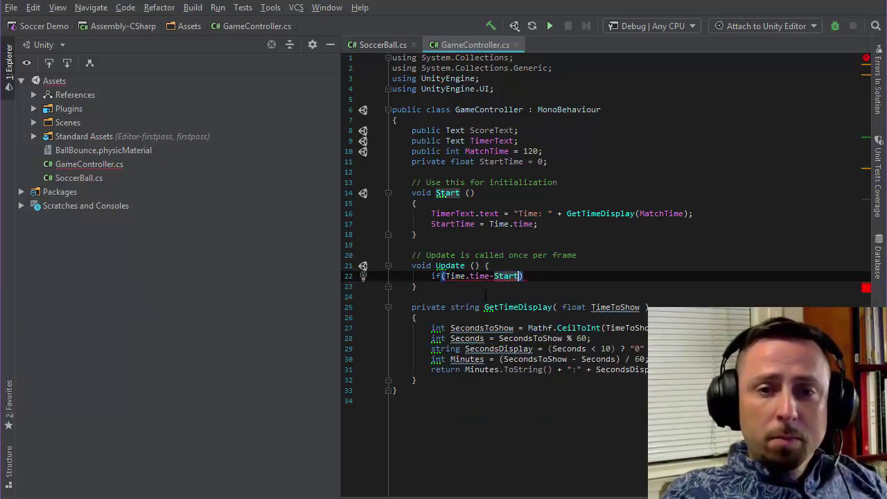
type("Time")
key("Return")
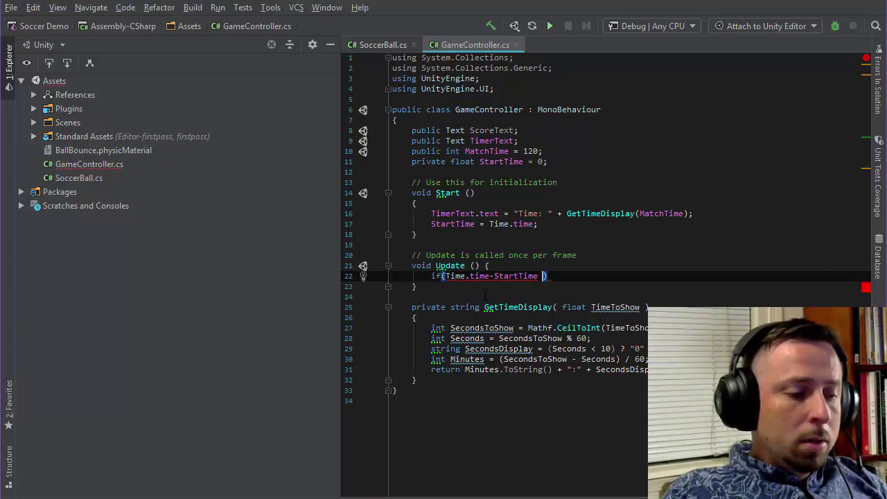
type("< Mat")
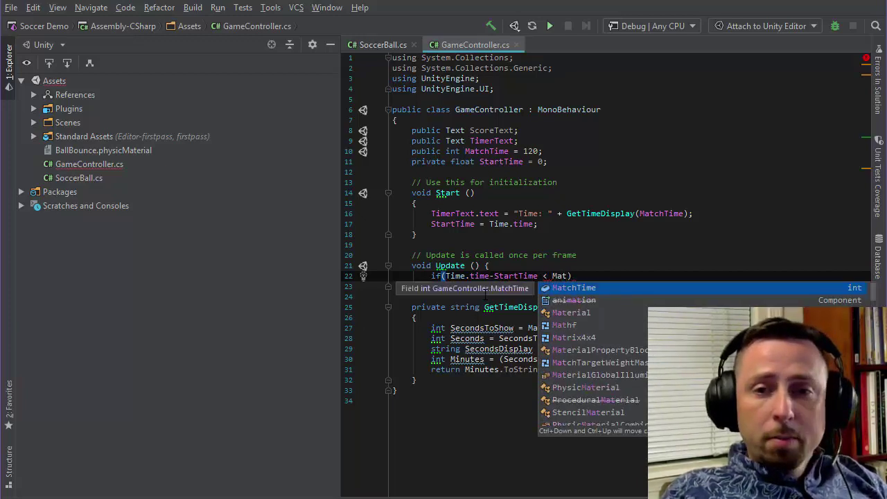
type("h")
key("BackSpace")
key("Return")
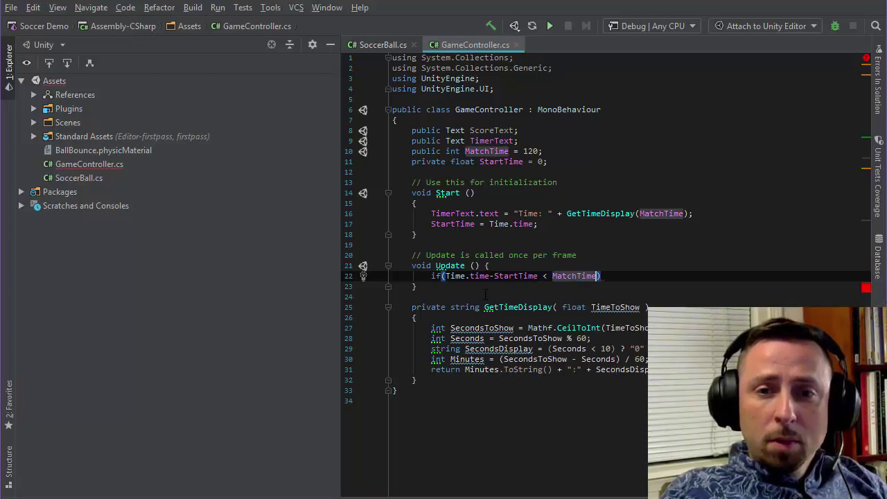
key("Return")
type("{")
key("Return")
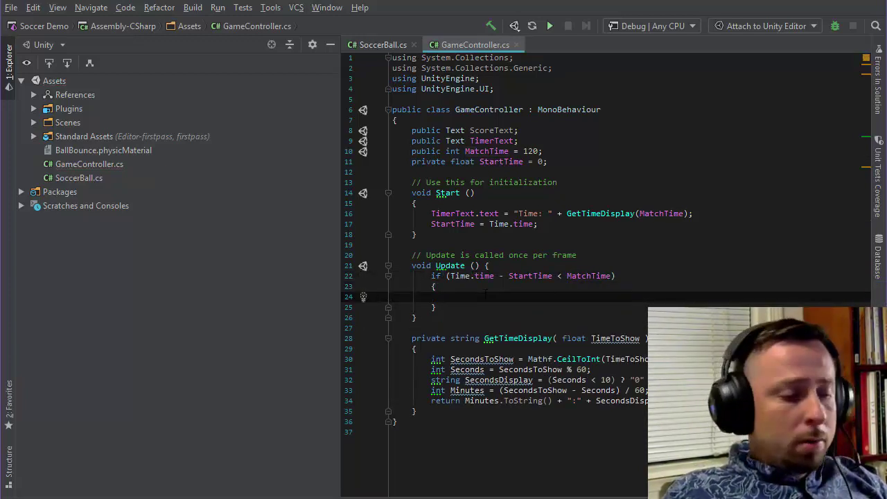
Inside the if, set TimerText.text = "Time: " + GetTimeDisplay(MatchTime) pasted from Start
type("Tim")
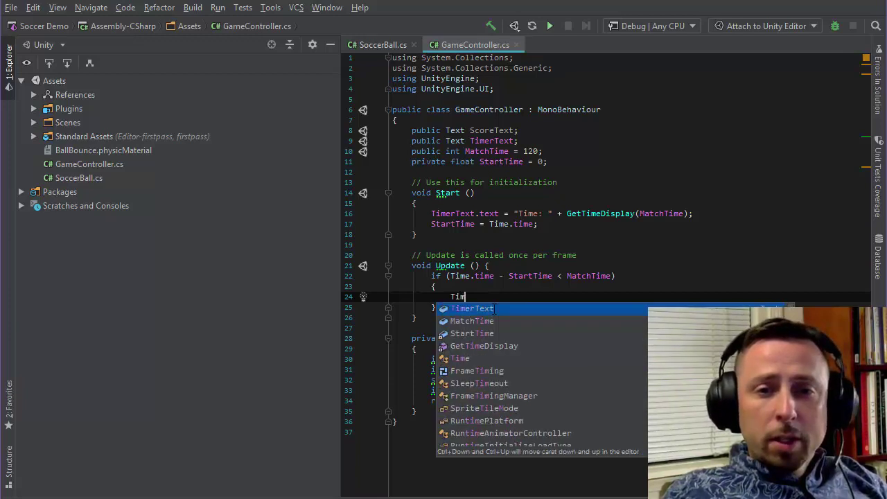
type("erTes")
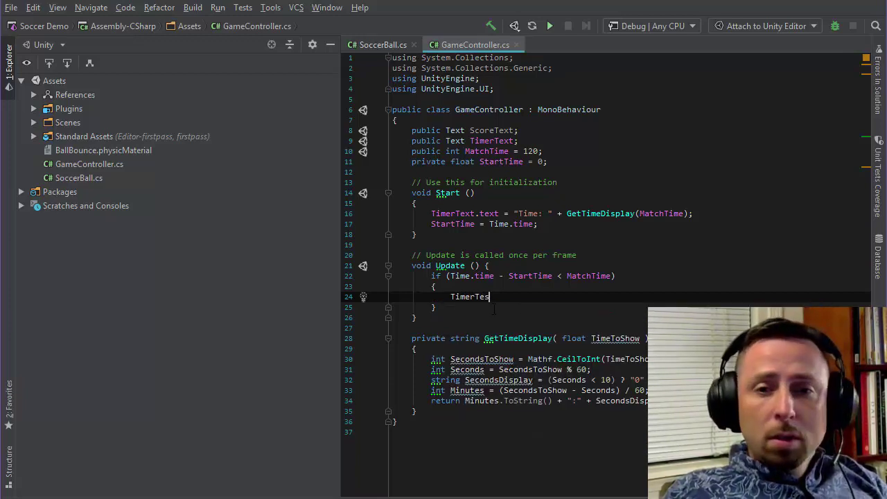
key("BackSpace")
type("xt")
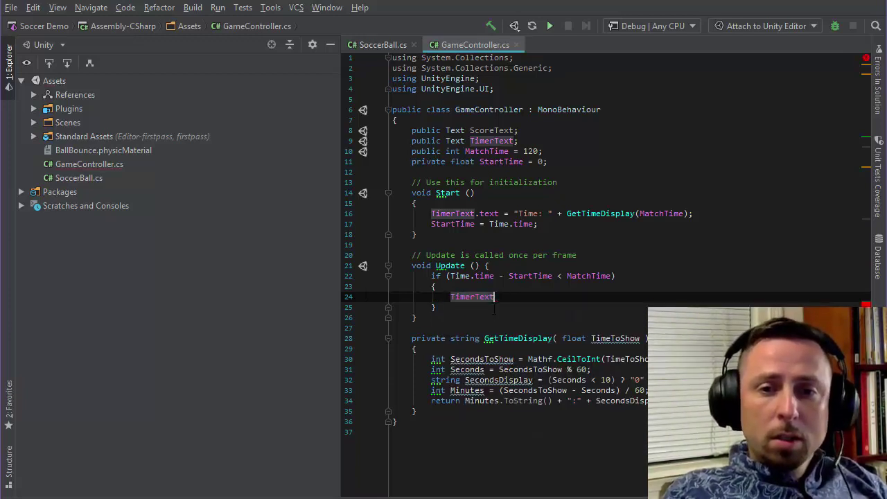
type(".text = \"Time: \" +")
left_click_drag(574, 214, 681, 213)
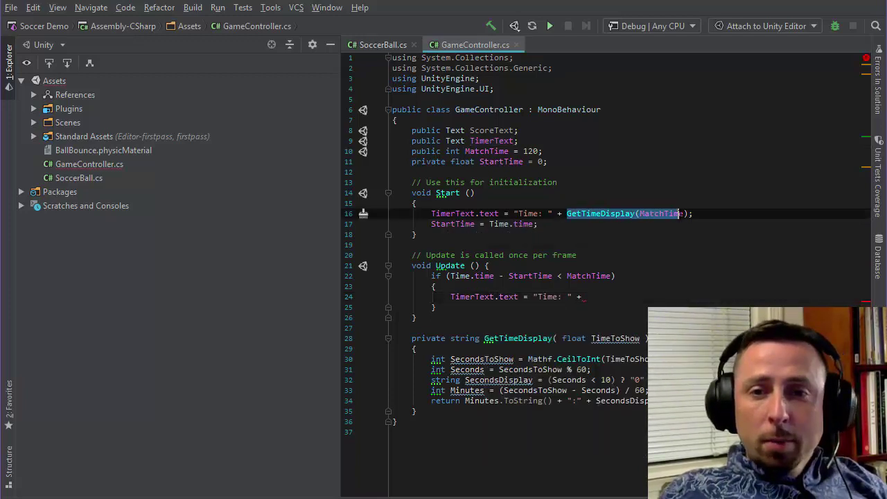
left_click(592, 296)
type("GetTimeDisplay(MatchTime)")
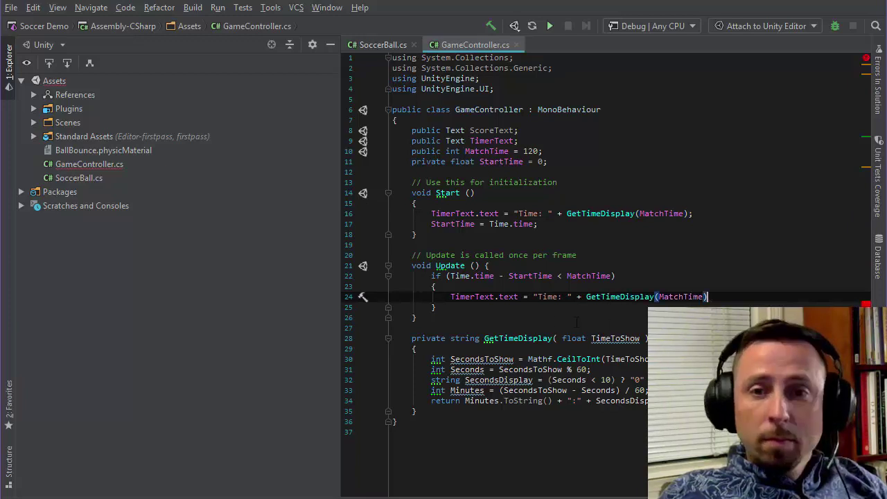
key("Left")
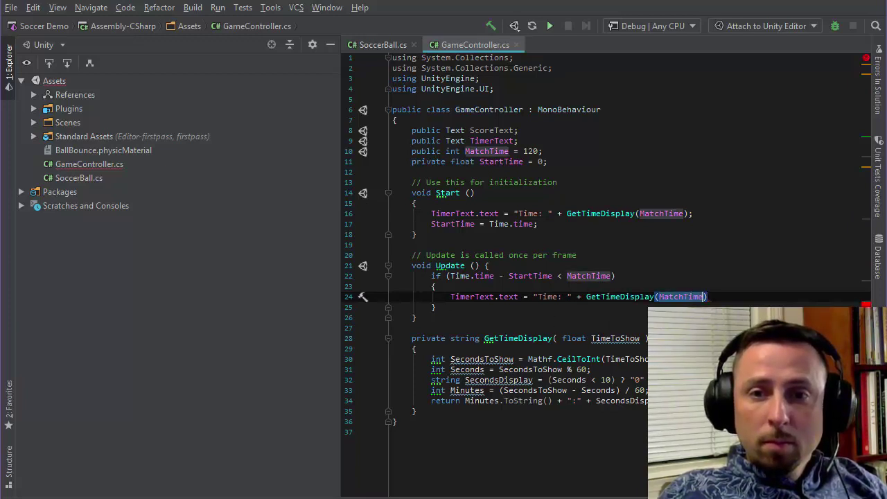
key("End")
type(";")
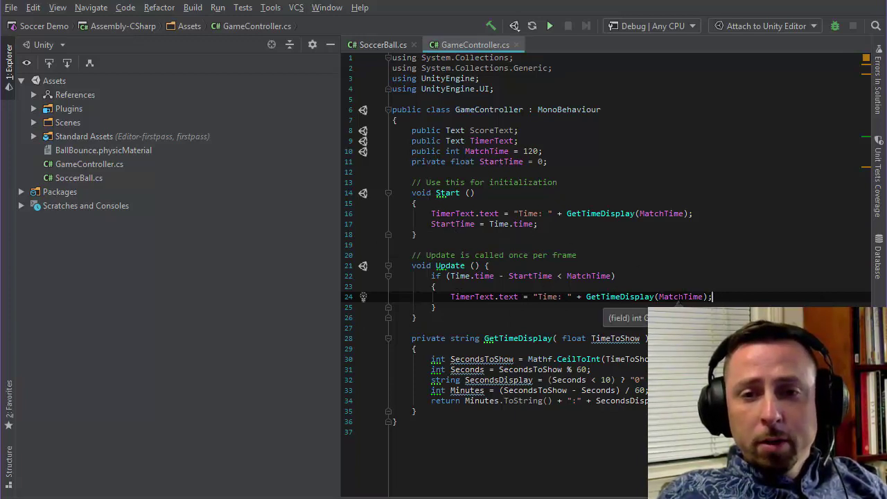
Replace the MatchTime argument with the elapsed-time expression Time.time - StartTime
double_click(679, 297)
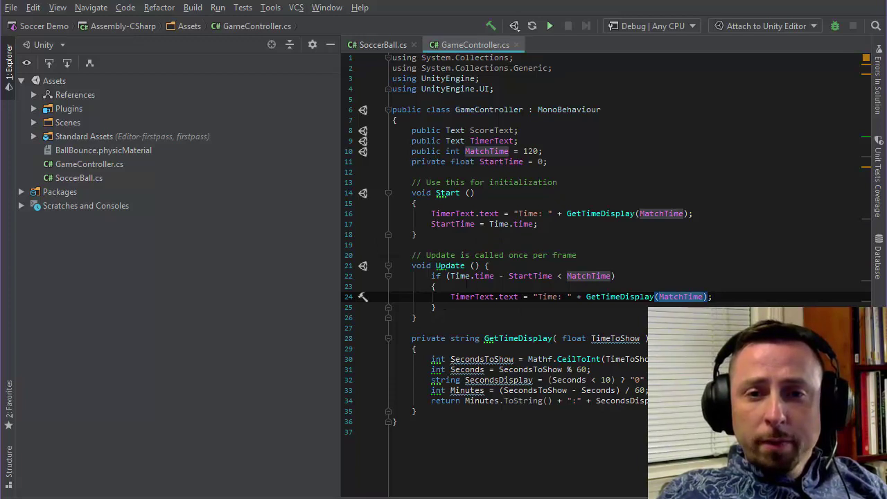
left_click_drag(447, 276, 612, 276)
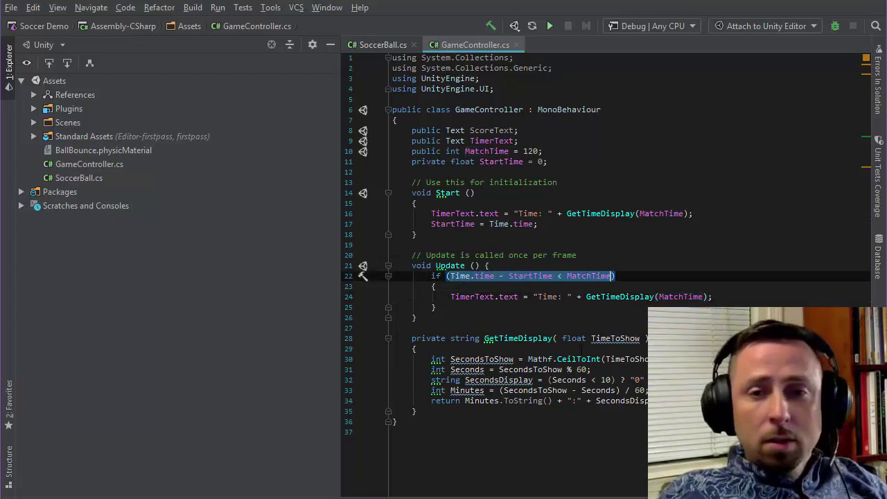
double_click(679, 297)
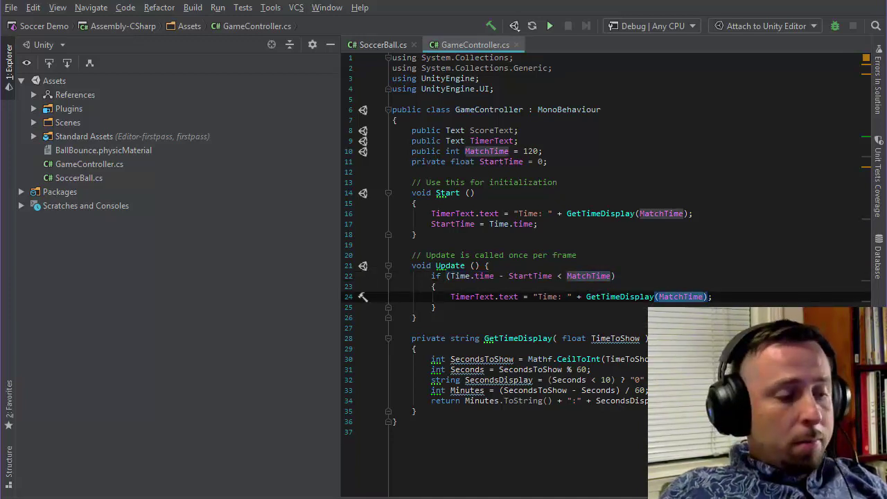
type("Time.time - StartTime")
key("End")
key("Return")
key("BackSpace")
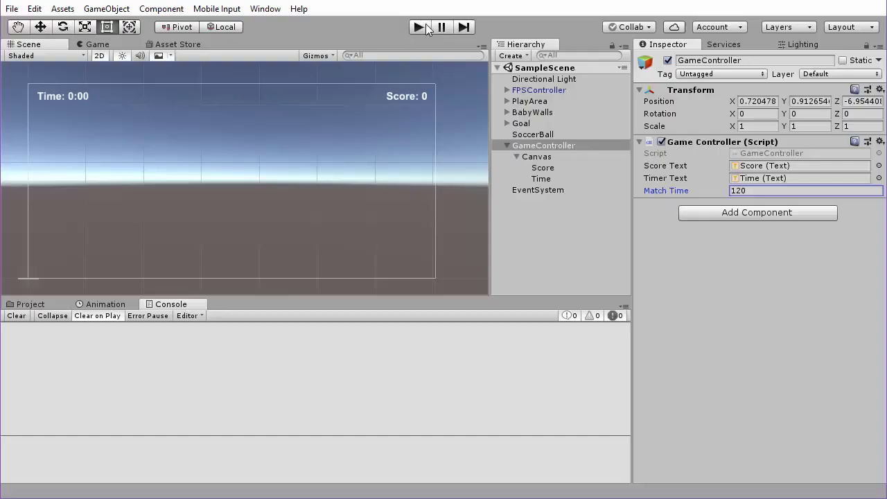
Play the scene and walk the player toward the ball, watching the timer count up
left_click(420, 27)
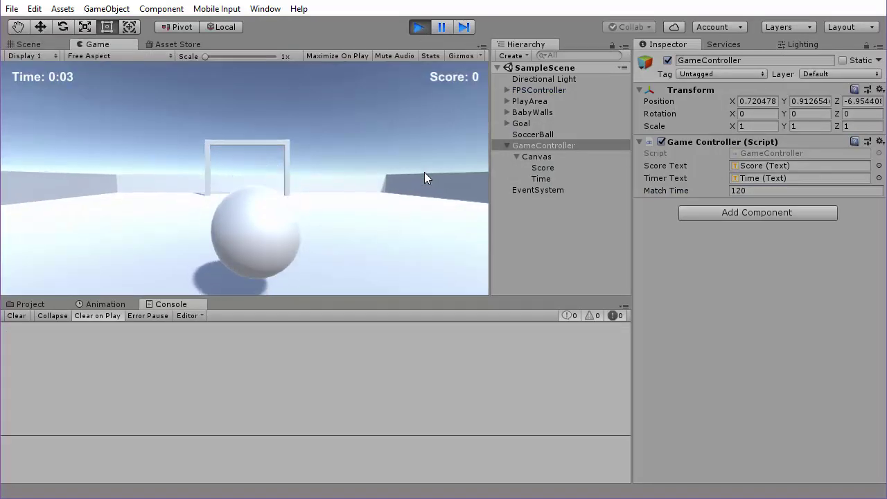
left_click(424, 178)
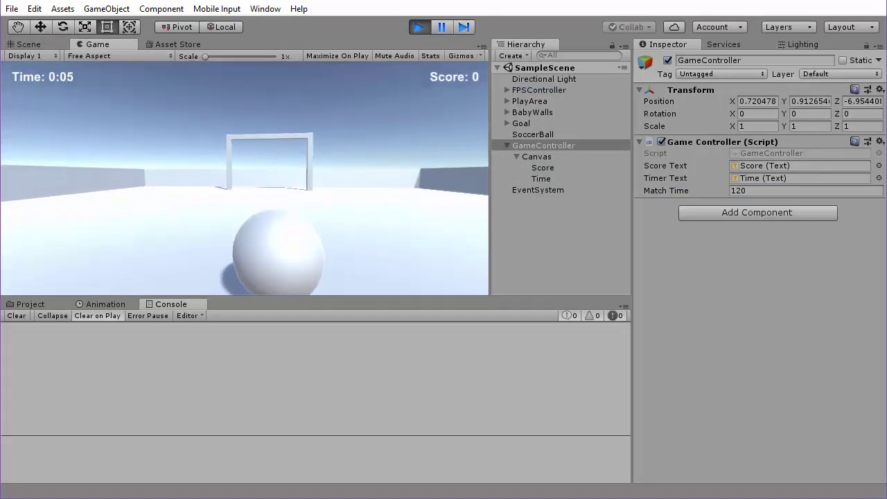
key("w")
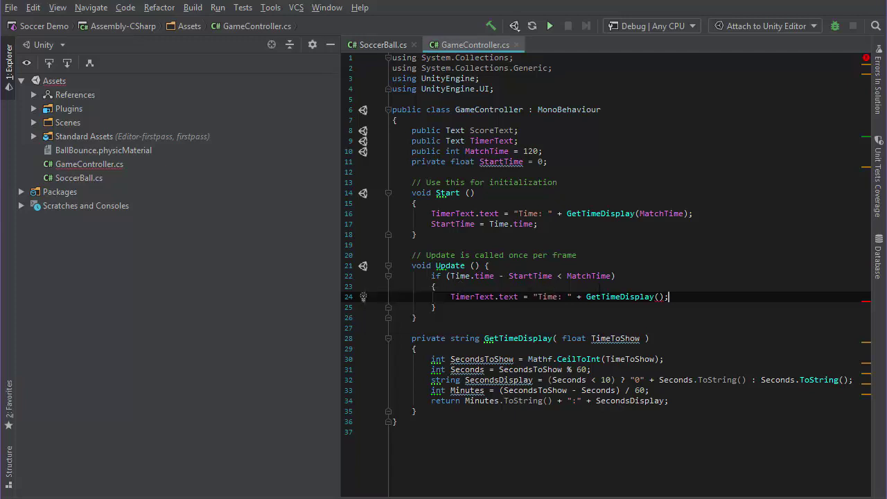
Pass MatchTime - (Time.time-StartTime) to GetTimeDisplay in Update so the timer counts down
key("Left")
key("Left")
type("Match")
key("Down")
key("Return")
type("- ")
type("(Time.time")
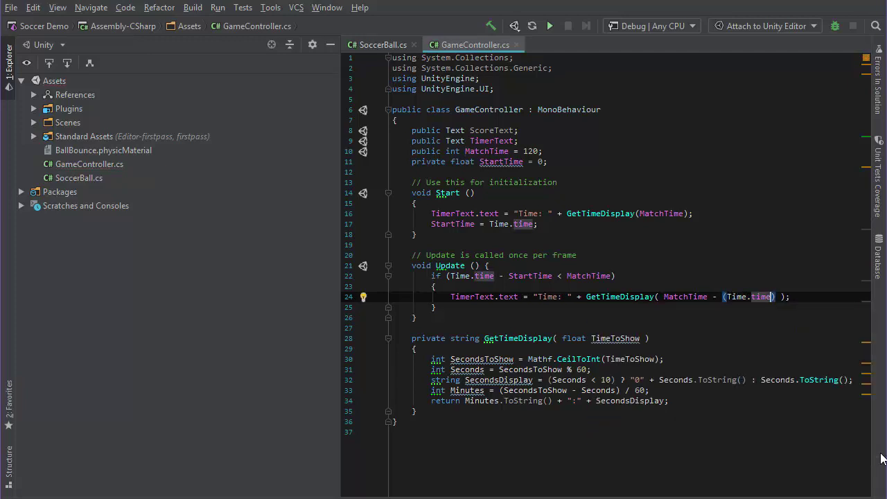
type("-Star")
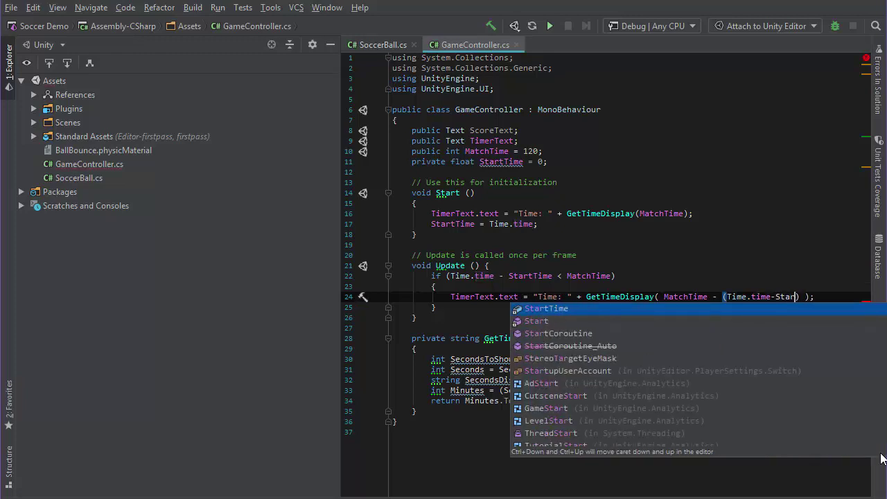
type("t")
key("Down")
key("Return")
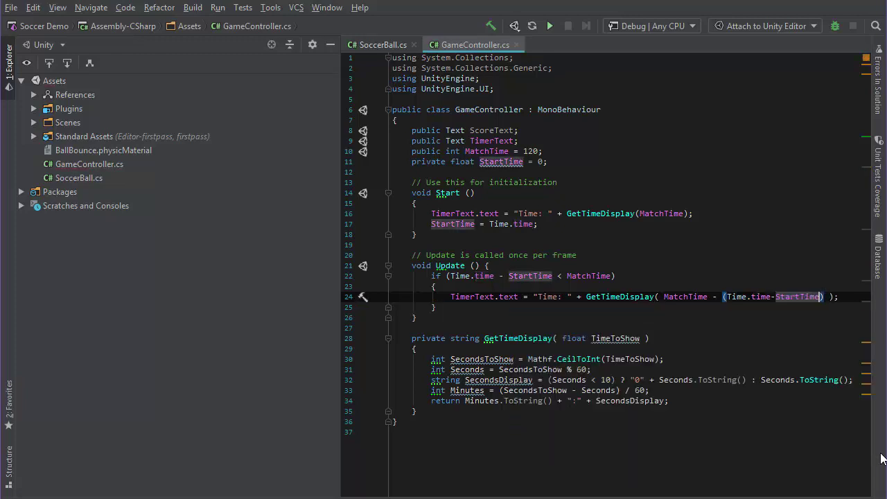
Play the scene in Unity and walk the FPSController toward the ball as the timer counts down from 2:00
key("alt+Tab")
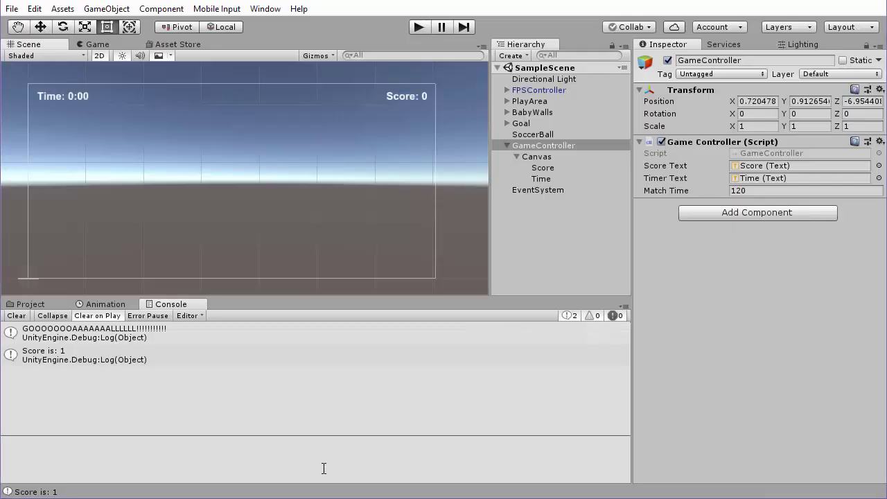
left_click(421, 28)
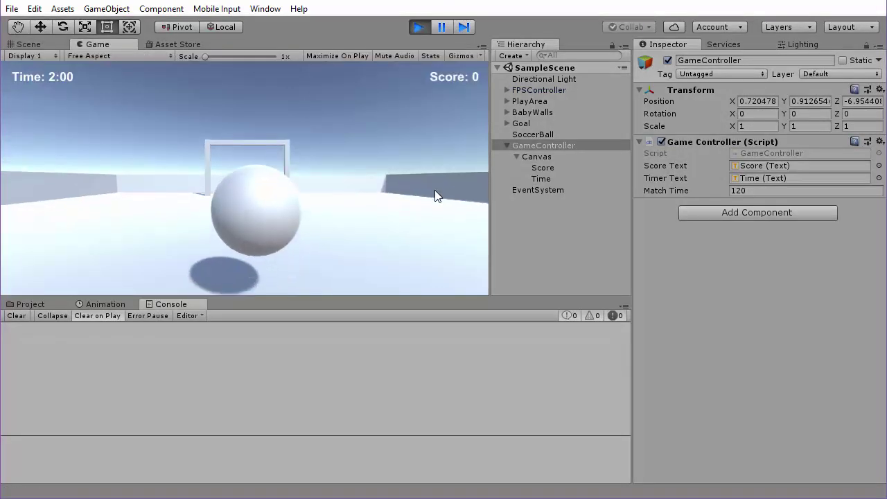
key("w")
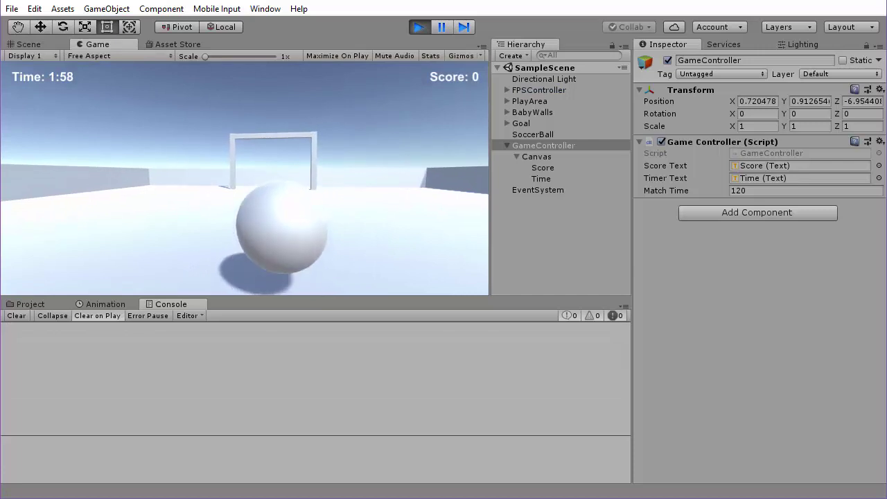
key("w")
key("w")
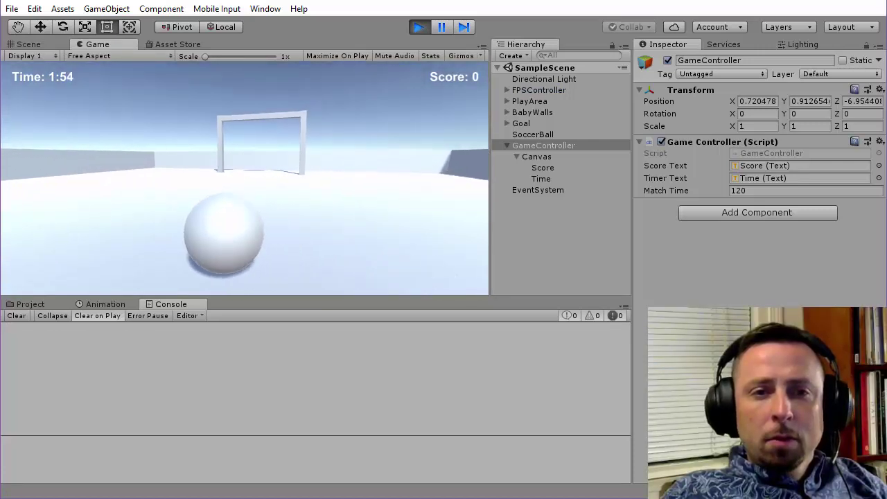
key("w")
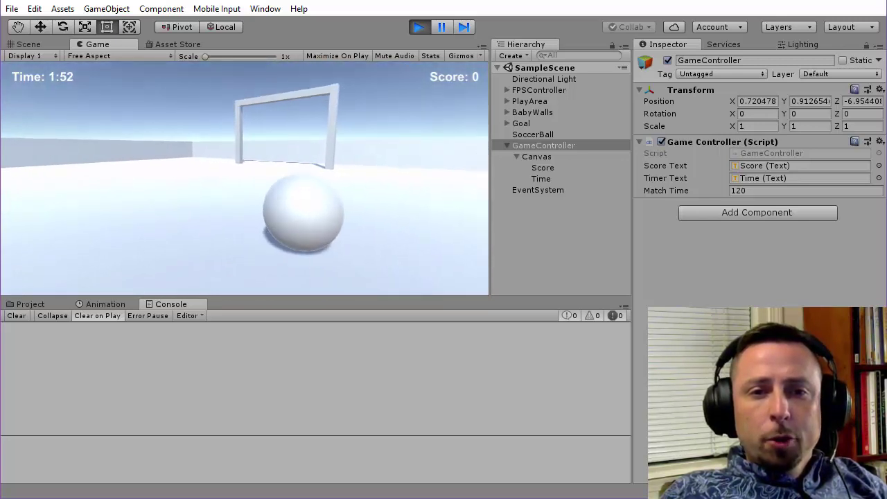
key("w")
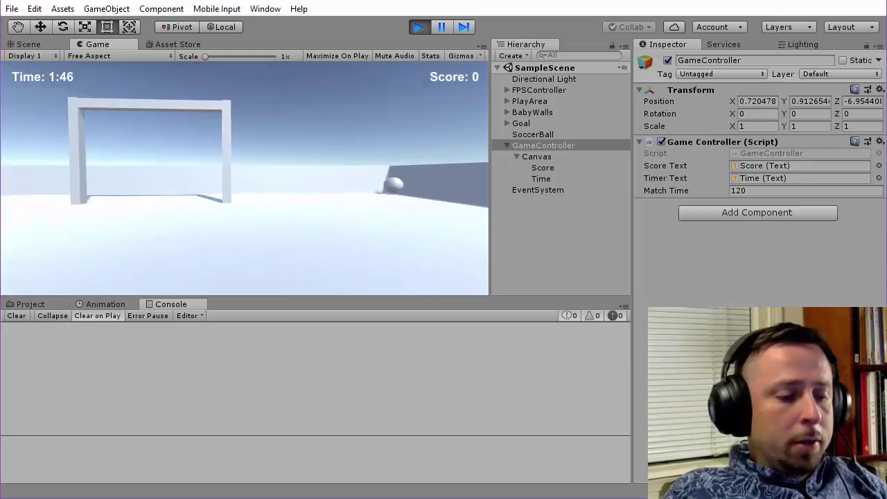
Stop play and set the GameController's Match Time to 5 in the Inspector
key("ctrl+p")
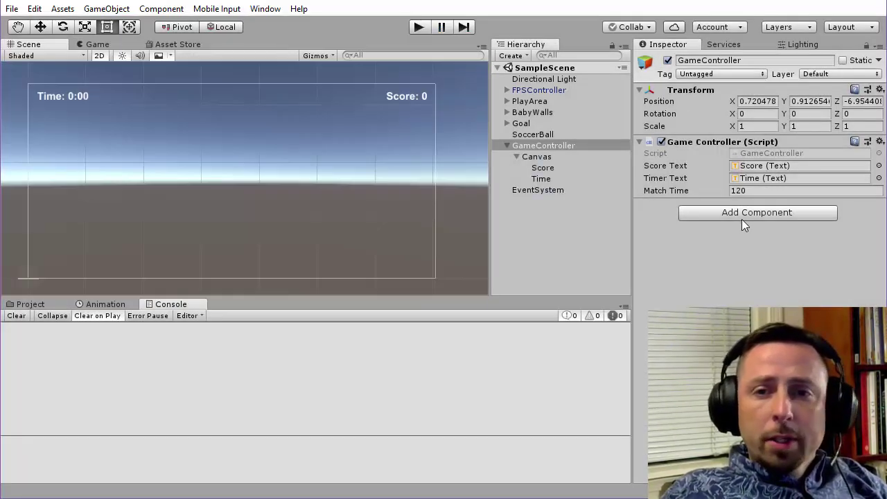
left_click(744, 195)
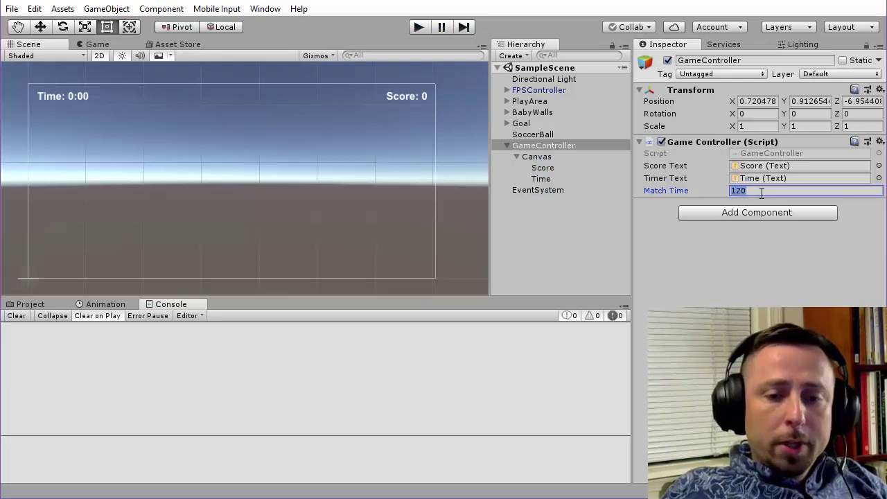
type("5")
Play the scene, walk the player around until the 5-second timer runs out, then stop
left_click(420, 28)
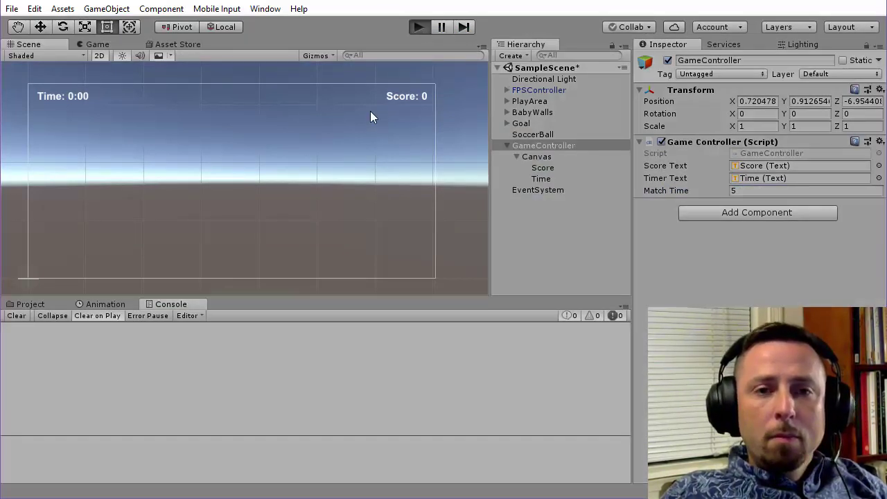
key("w")
key("w")
key("w")
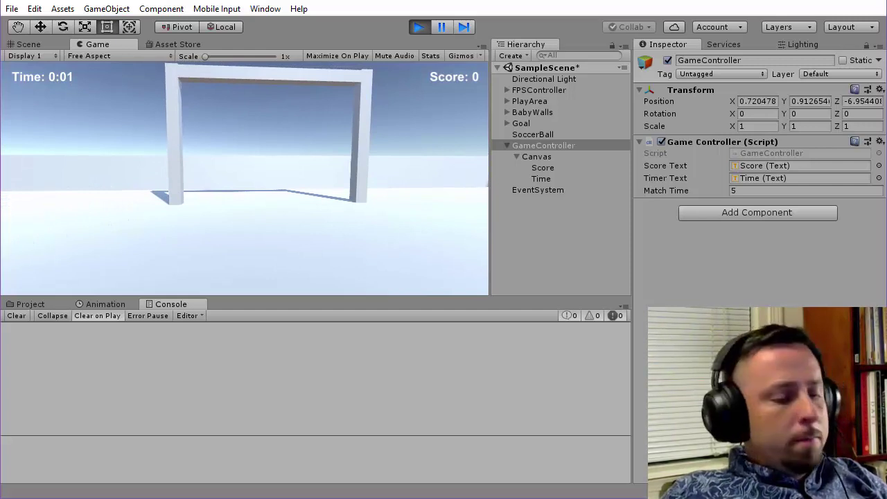
key("s")
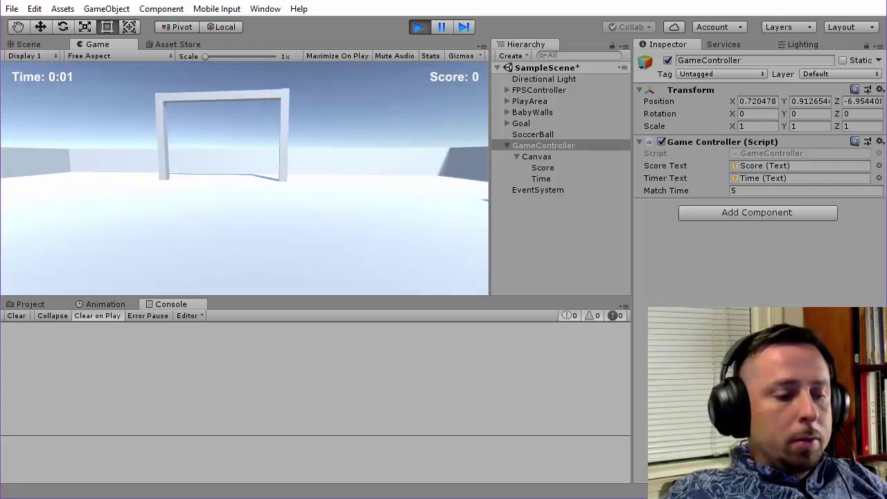
key("ctrl+p")
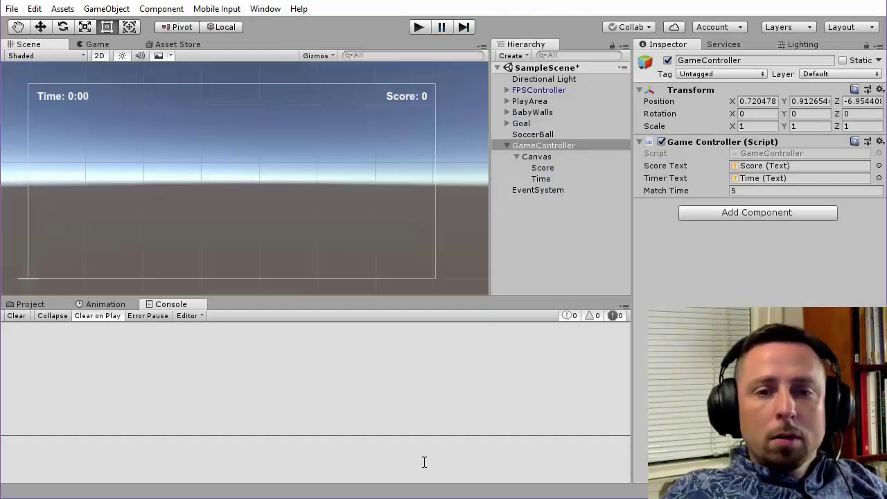
Add an else branch with an opening brace after the timer's if block in Update
key("alt+Tab")
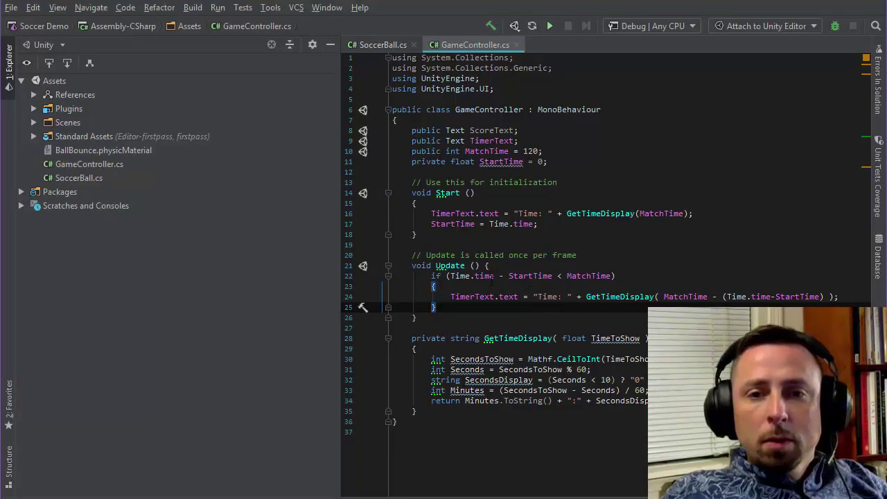
left_click_drag(555, 276, 451, 276)
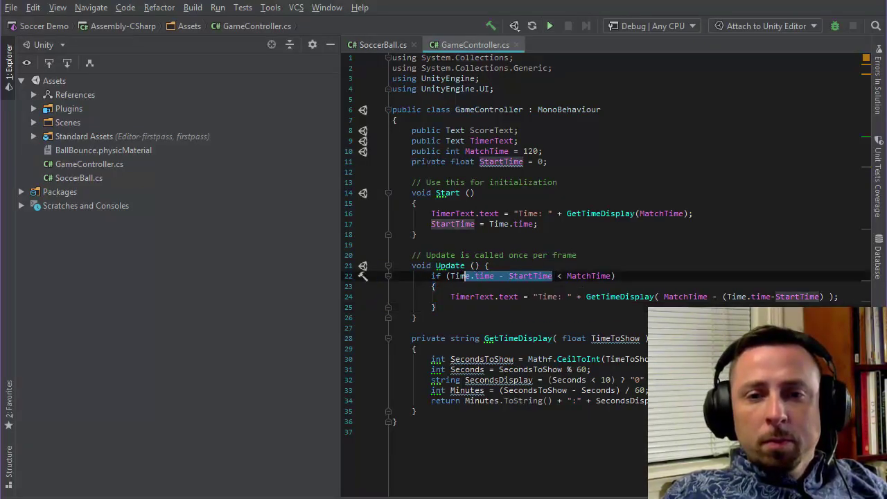
left_click_drag(567, 275, 611, 276)
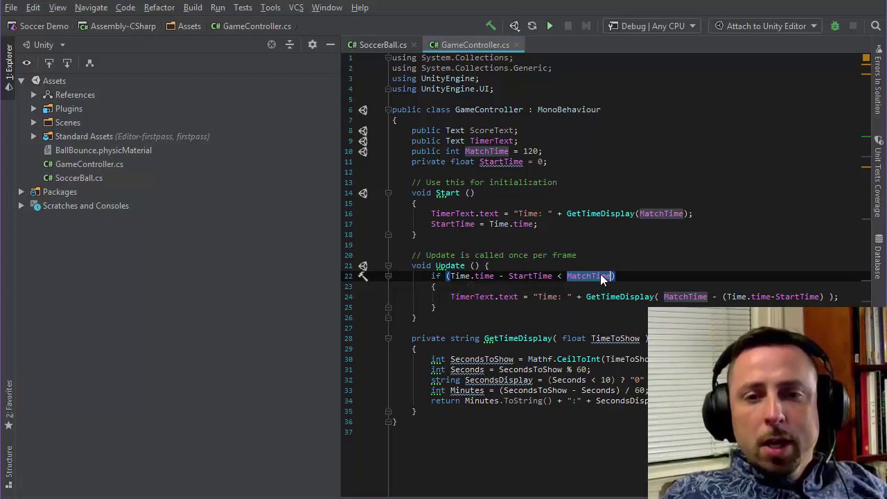
left_click(449, 306)
key("Return")
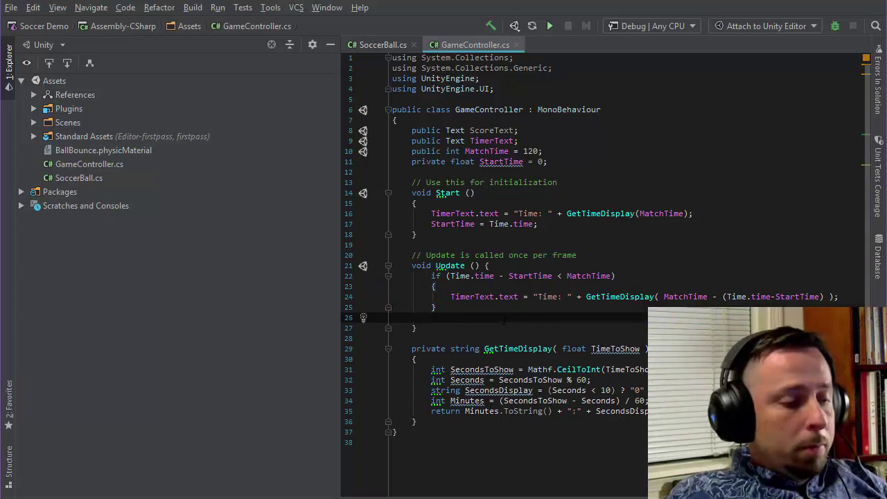
type("else")
key("Return")
type("{")
key("Return")
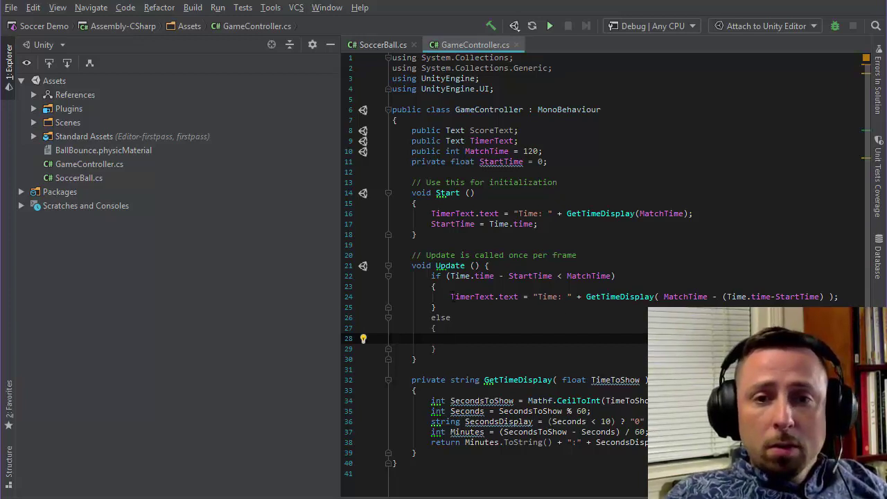
Review the timer text assignments in Start and the if block, ending after Update's closing brace
left_click_drag(431, 214, 693, 213)
left_click_drag(450, 296, 838, 297)
key("ctrl+w")
left_click(426, 358)
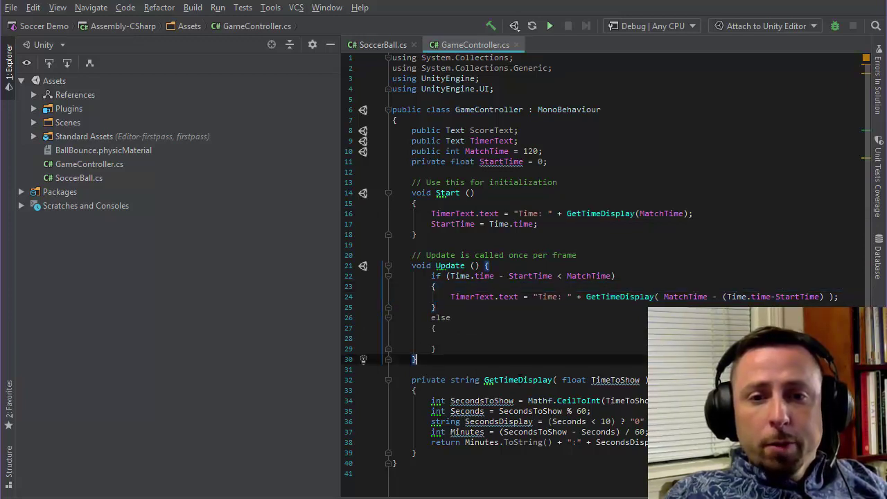
Declare a private void SetTimeDisplay(string TimeDisplay) method below Update
key("Return")
key("Return")
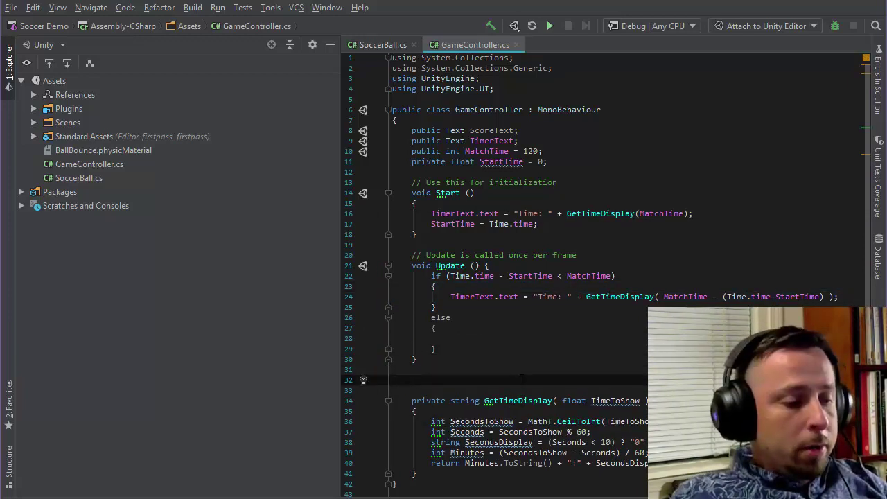
type("private ")
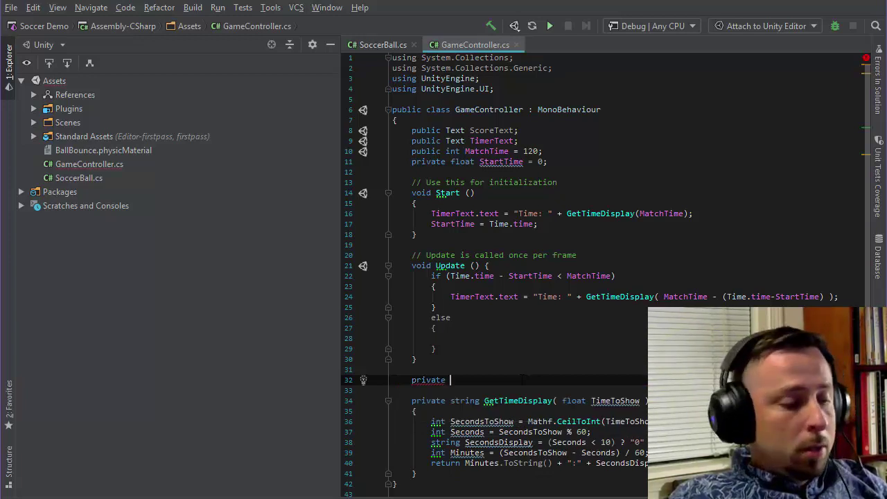
type("void S")
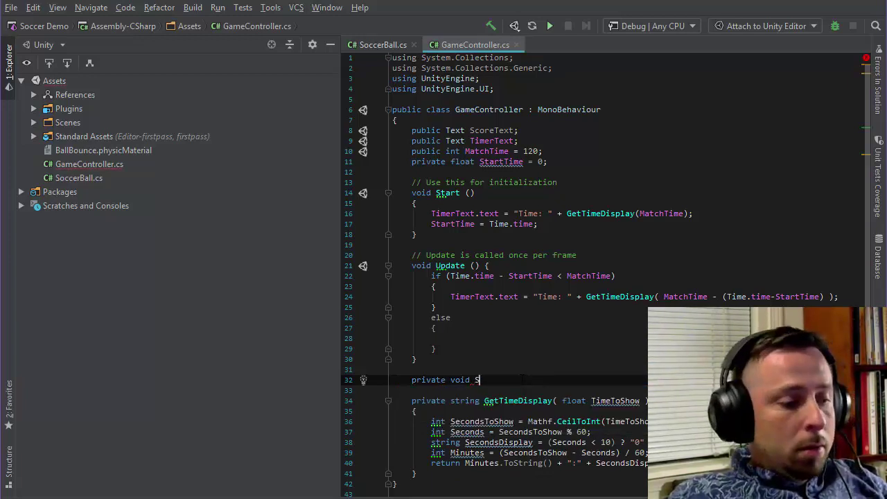
type("etTime")
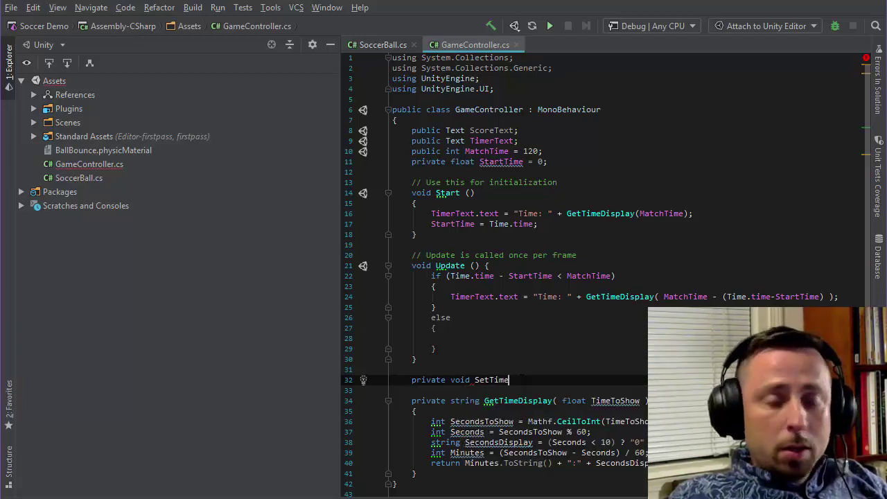
type("Display")
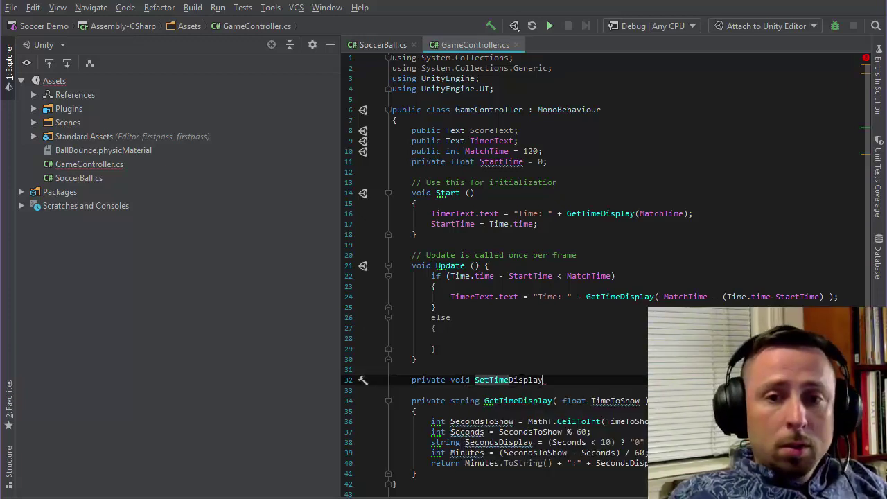
type("( ")
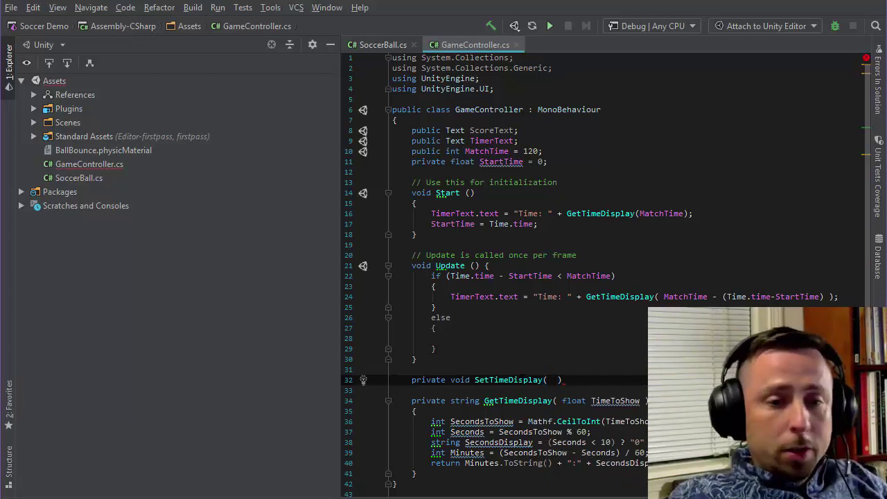
type("S")
key("BackSpace")
type("string ")
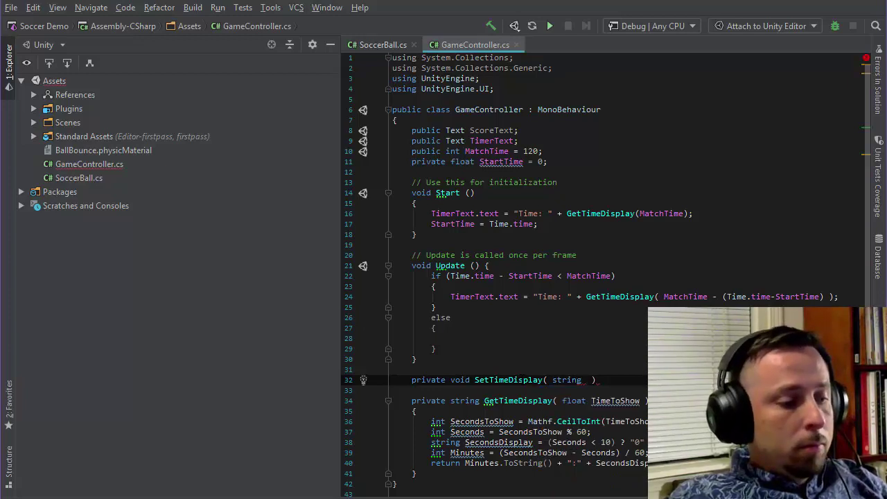
type("TimeDisplay")
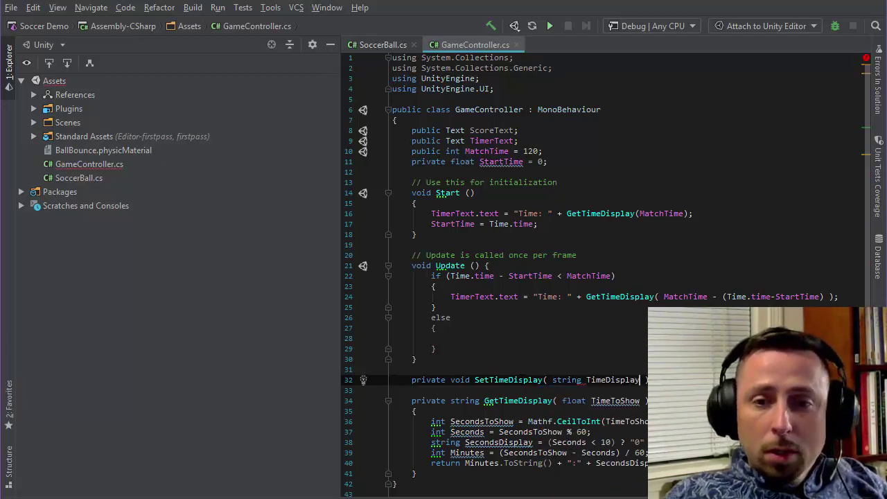
key("End")
key("Return")
type("{")
key("Return")
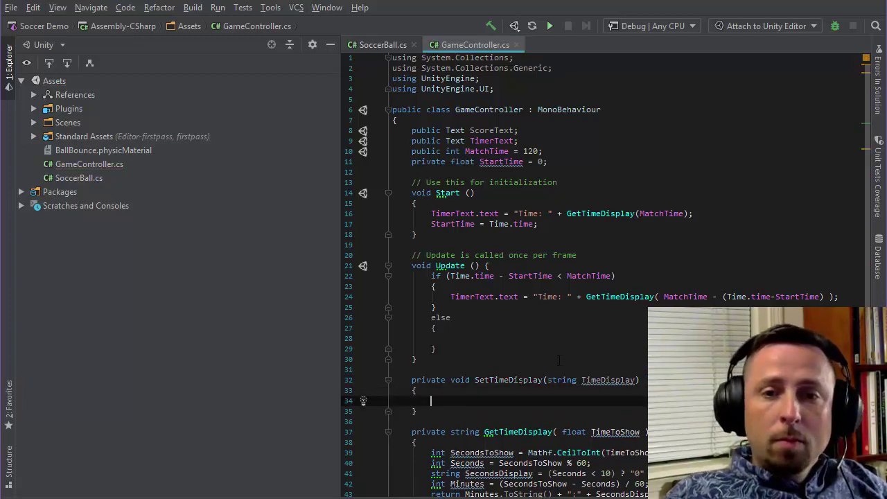
Copy Start's timer text assignment into SetTimeDisplay, passing TimeDisplay instead of MatchTime
left_click_drag(431, 213, 693, 214)
key("ctrl+c")
left_click(458, 400)
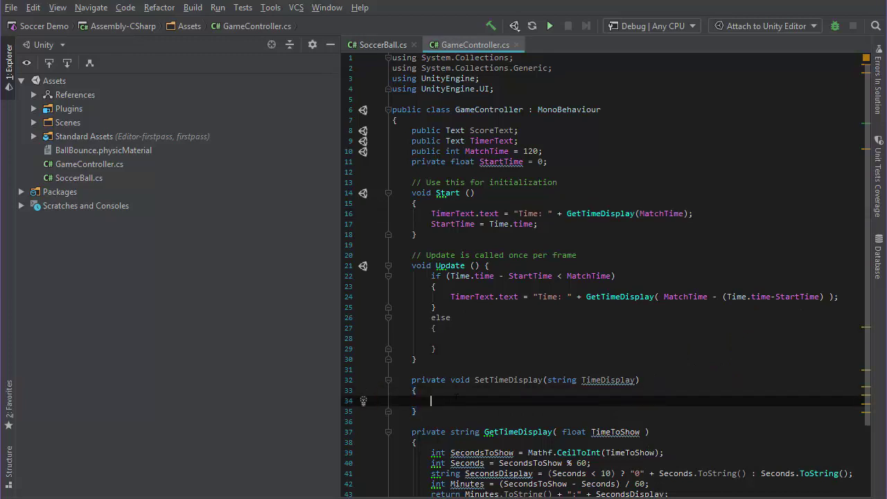
key("ctrl+v")
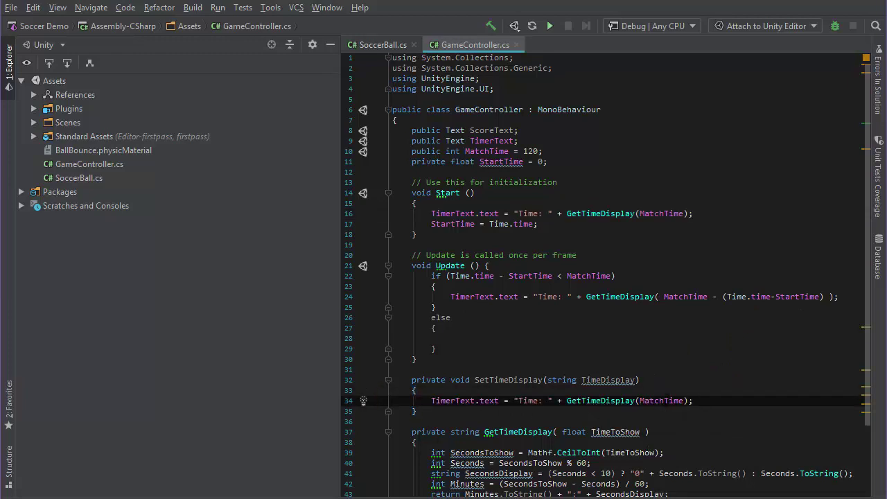
double_click(662, 401)
type("Time")
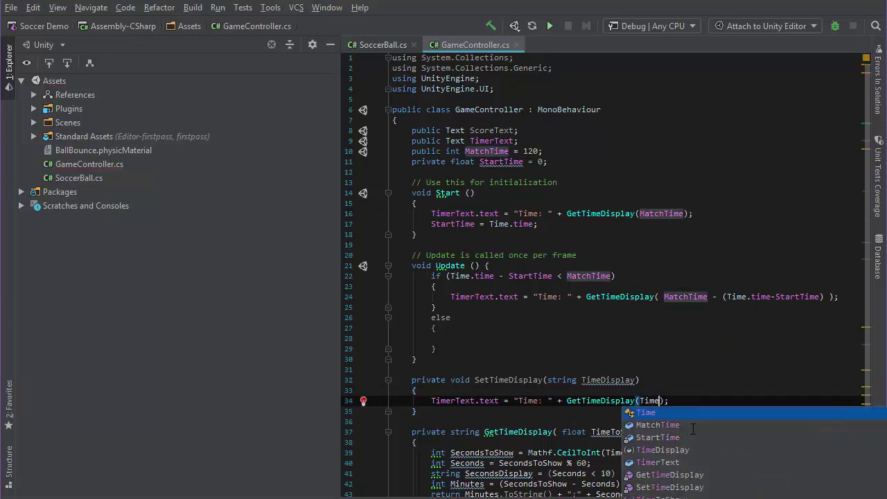
type("Dis")
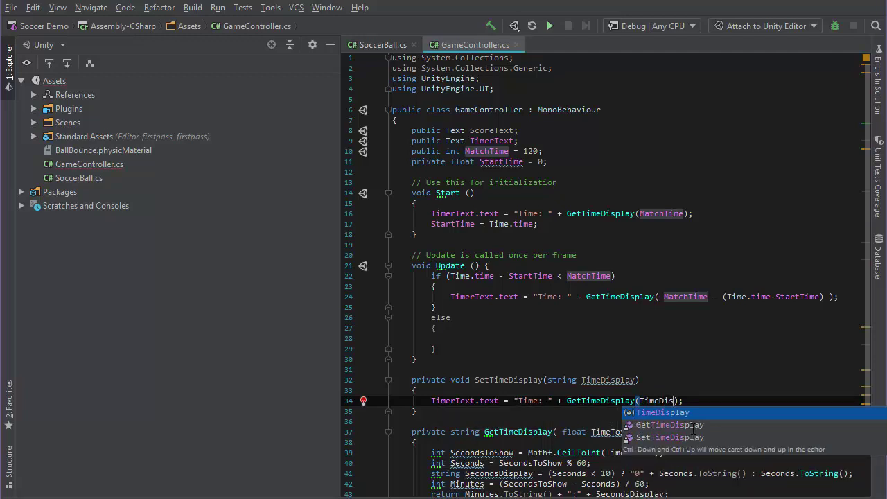
key("Return")
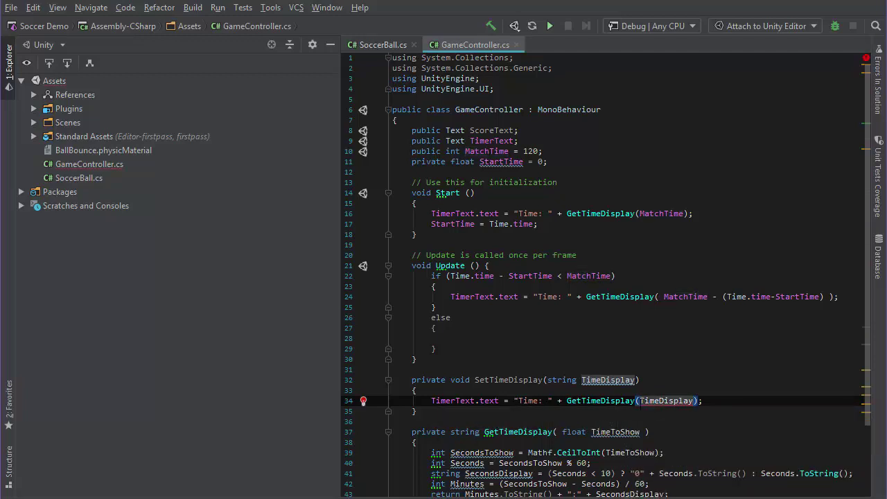
key("ctrl+Left")
key("ctrl+Right")
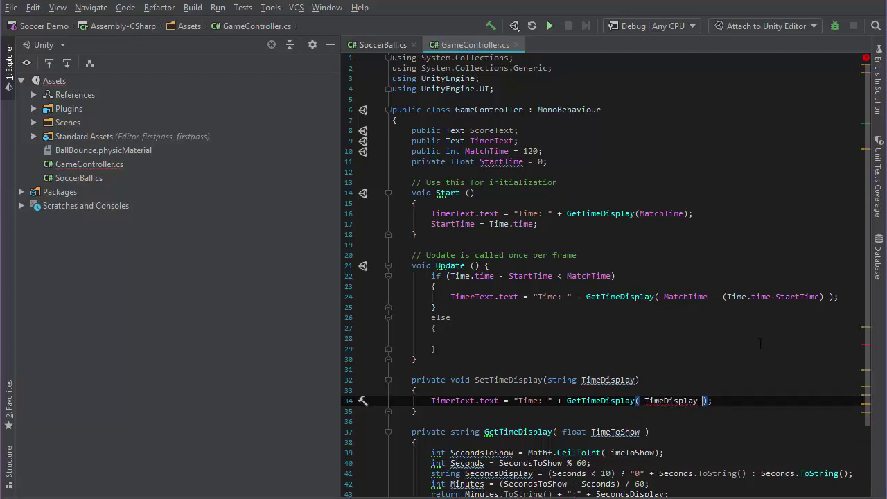
Change the SetTimeDisplay parameter type from string to float
scroll(689, 403, "down", 1)
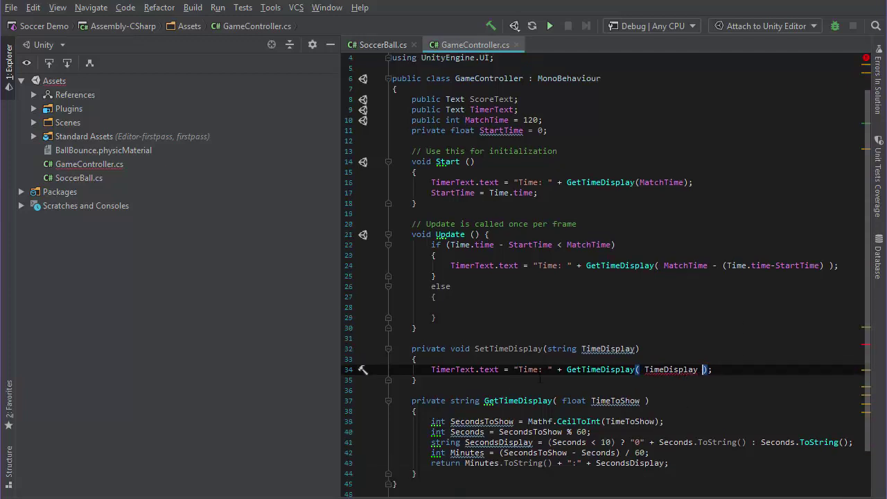
double_click(562, 349)
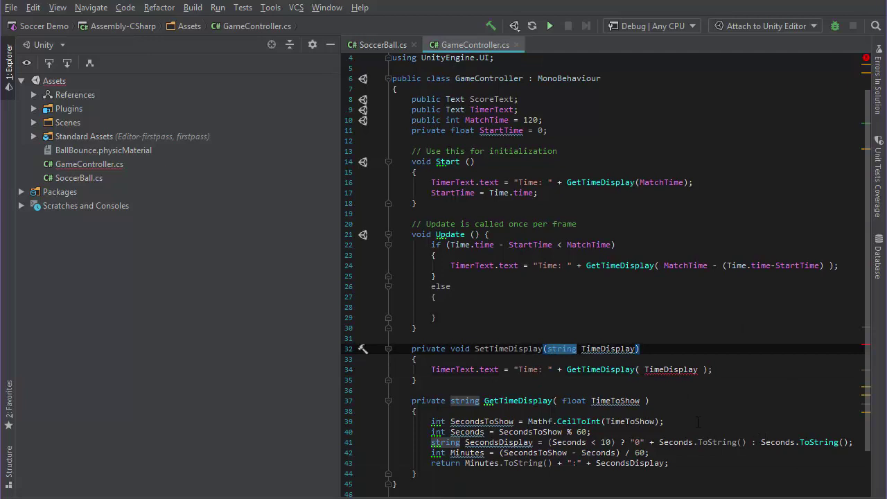
type("floa")
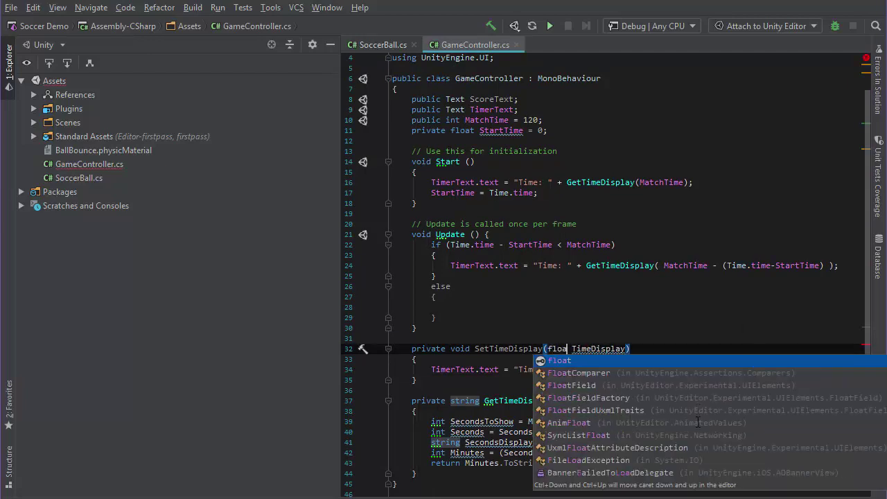
type("t")
key("Escape")
key("Up")
key("Up")
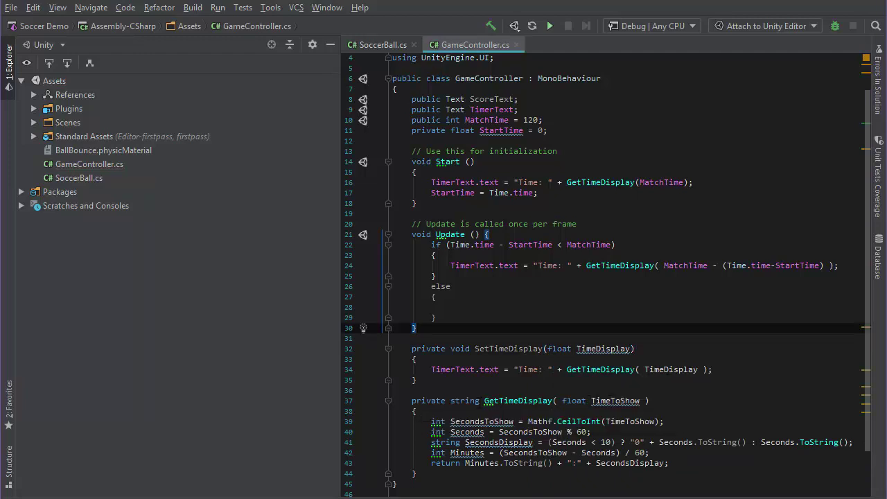
left_click(537, 400)
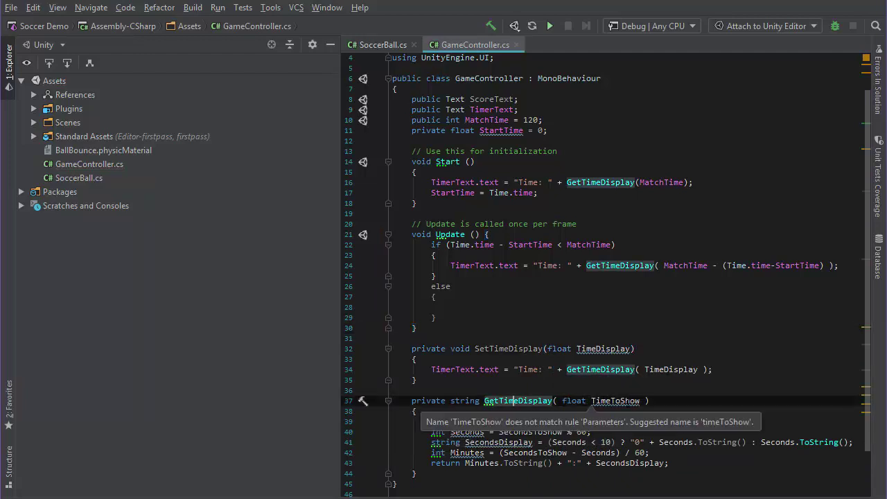
scroll(636, 346, "up", 1)
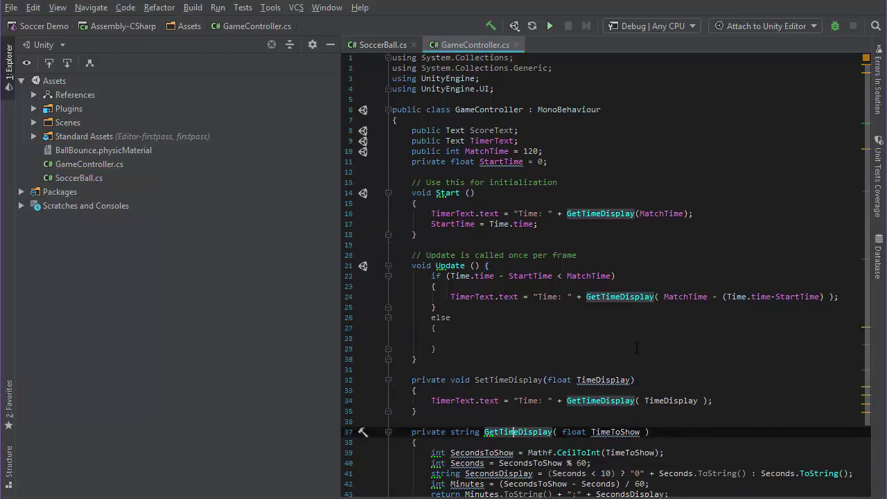
Review the TimerText assignments in SetTimeDisplay, Start and Update
left_click(721, 369)
key("ctrl+alt+l")
key("ctrl+w")
key("ctrl+shift+w")
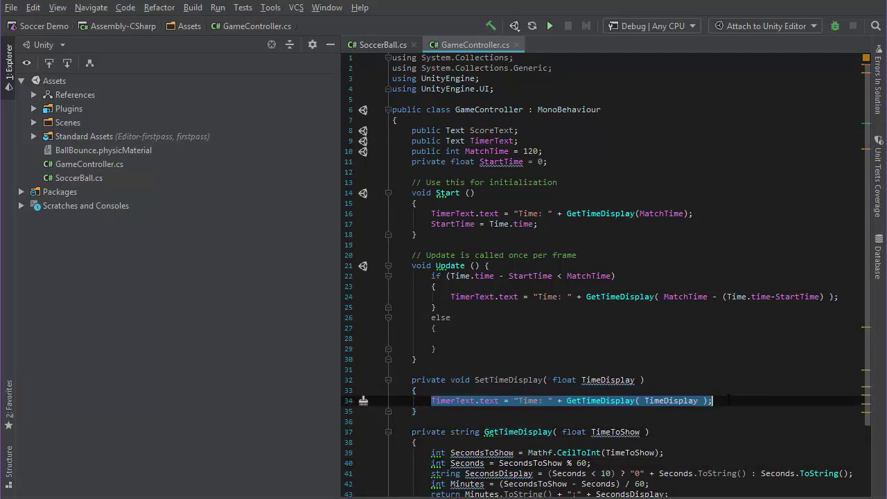
left_click(516, 401)
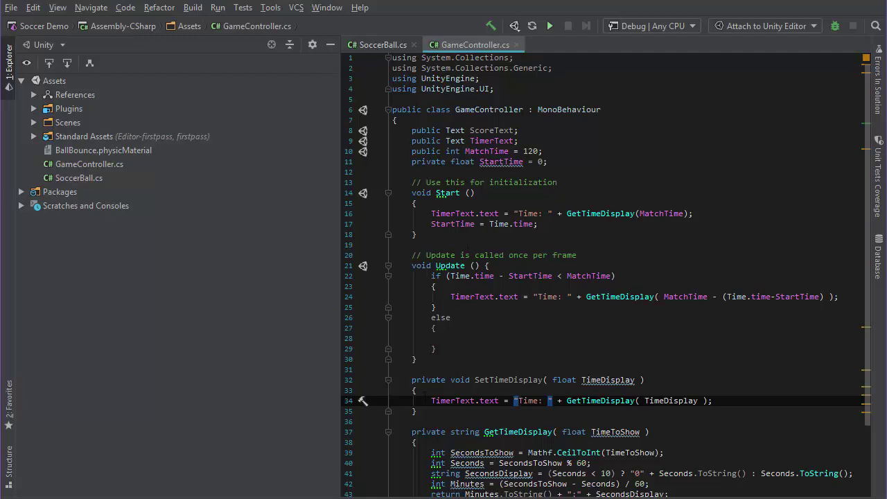
left_click_drag(431, 214, 694, 213)
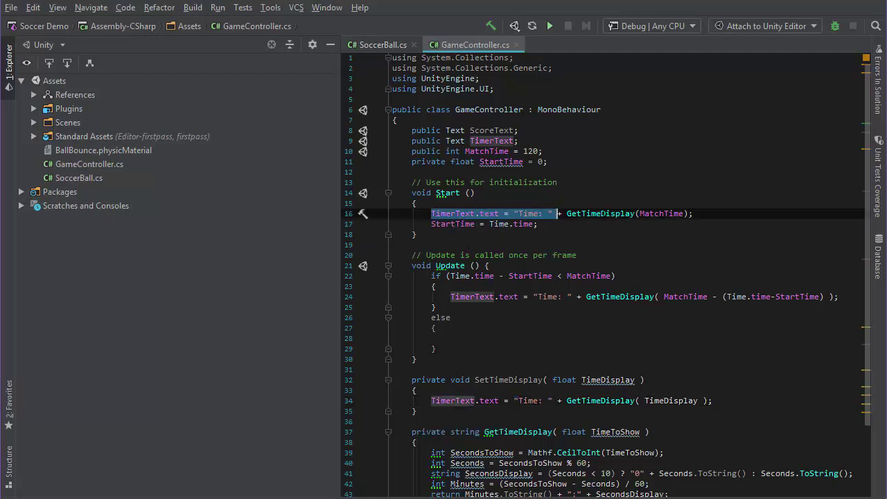
left_click(558, 242)
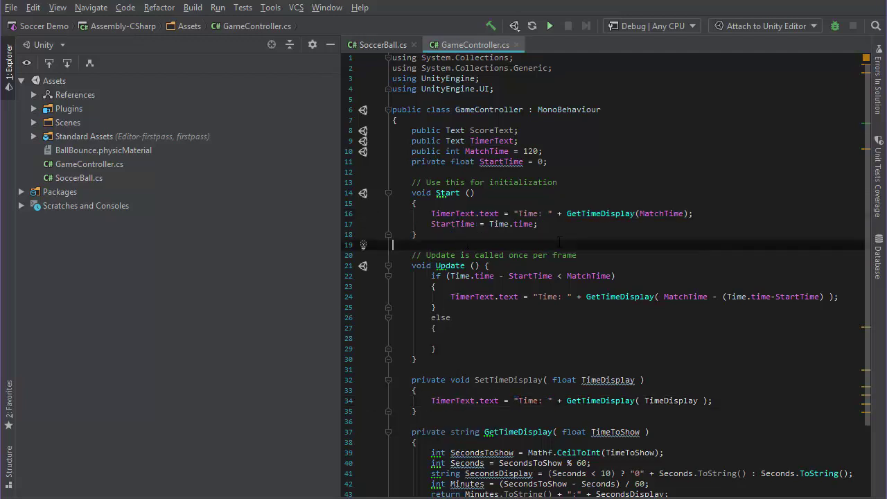
left_click(450, 297)
left_click_drag(367, 297, 840, 297)
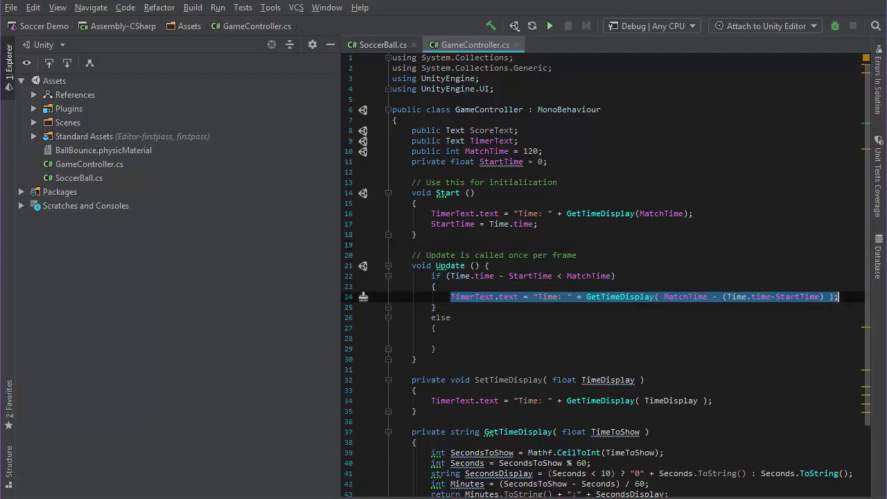
left_click(451, 317)
left_click_drag(429, 213, 694, 214)
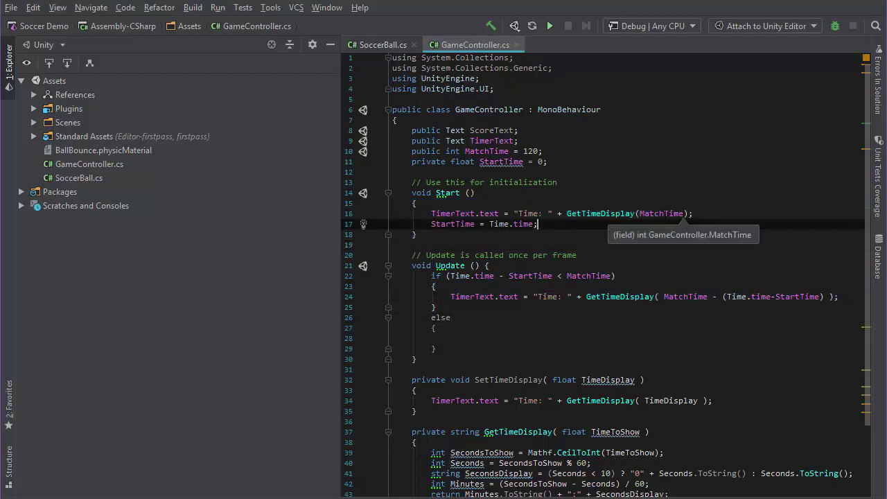
Replace the TimerText assignments on lines 16 and 24 with SetTimeDisplay calls
double_click(662, 214)
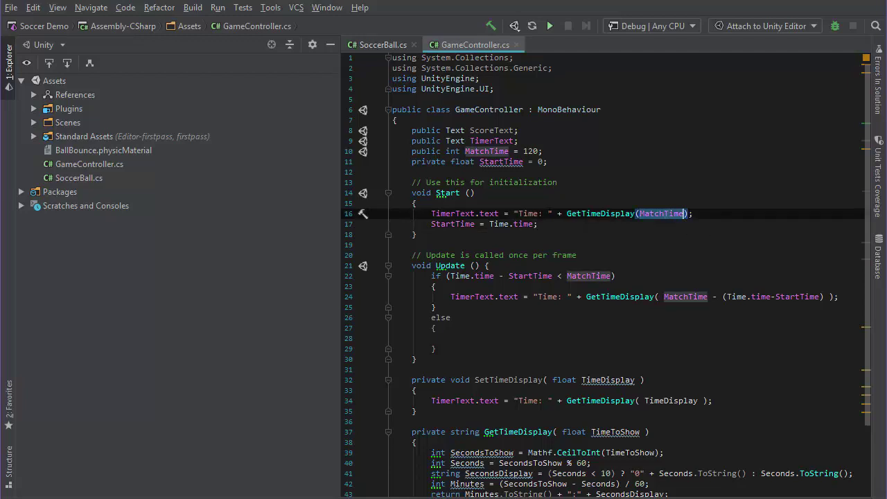
mouse_move(600, 214)
left_click_drag(567, 213, 431, 213)
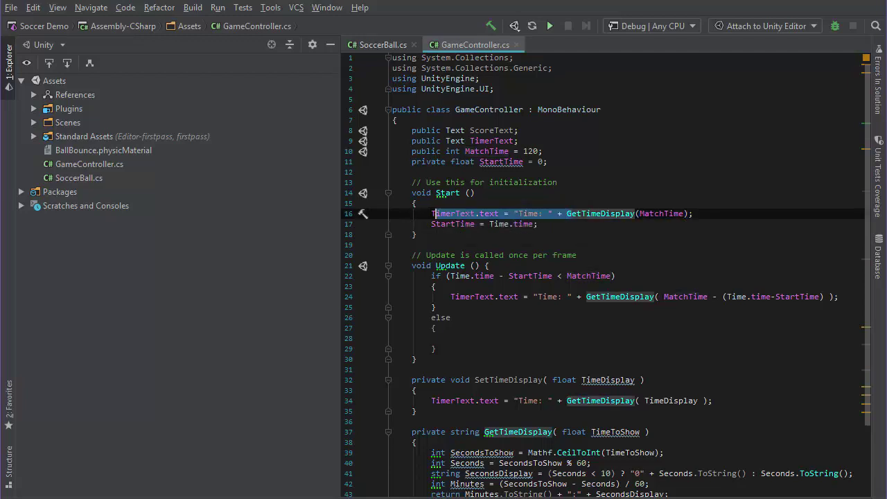
type("Set")
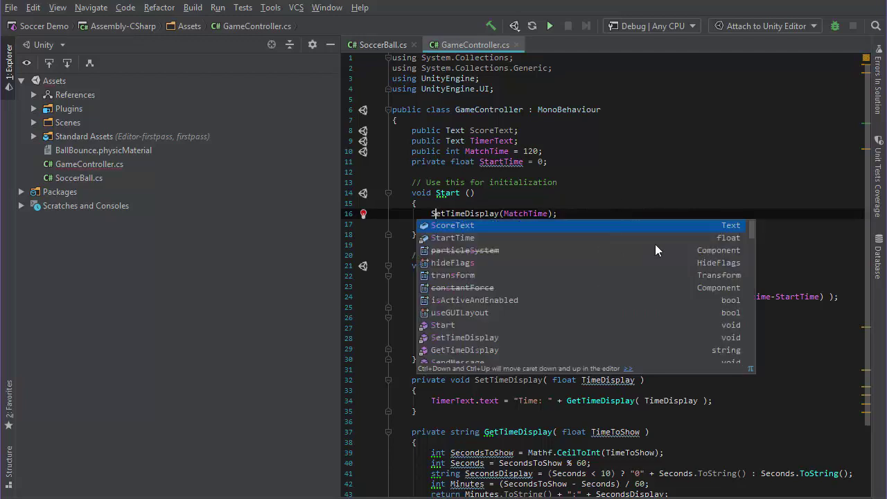
key("Tab")
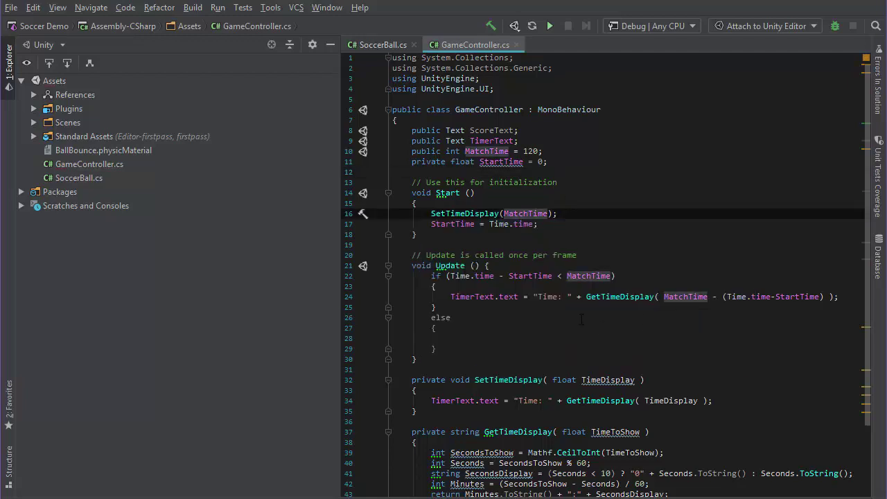
left_click(451, 297)
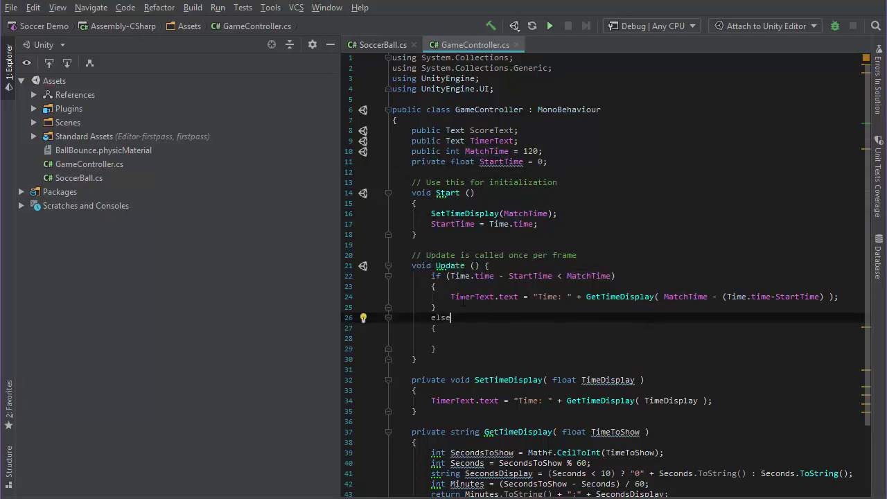
left_click_drag(450, 297, 588, 297)
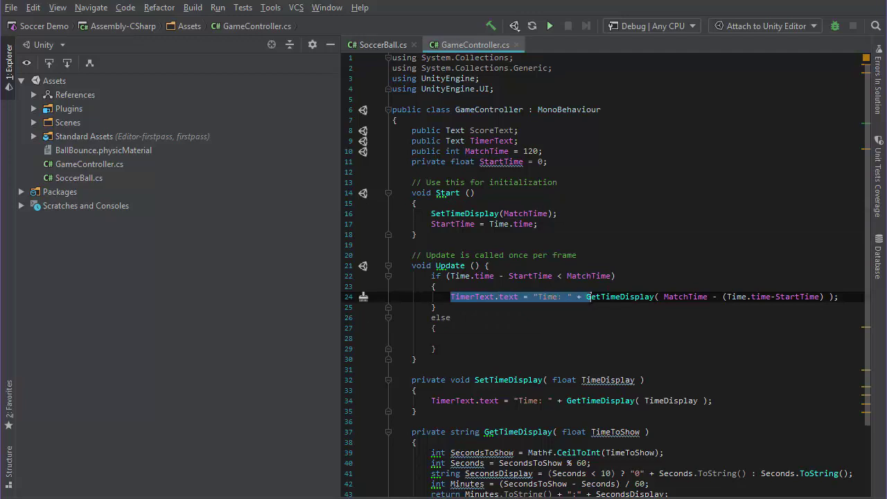
type("S")
key("Tab")
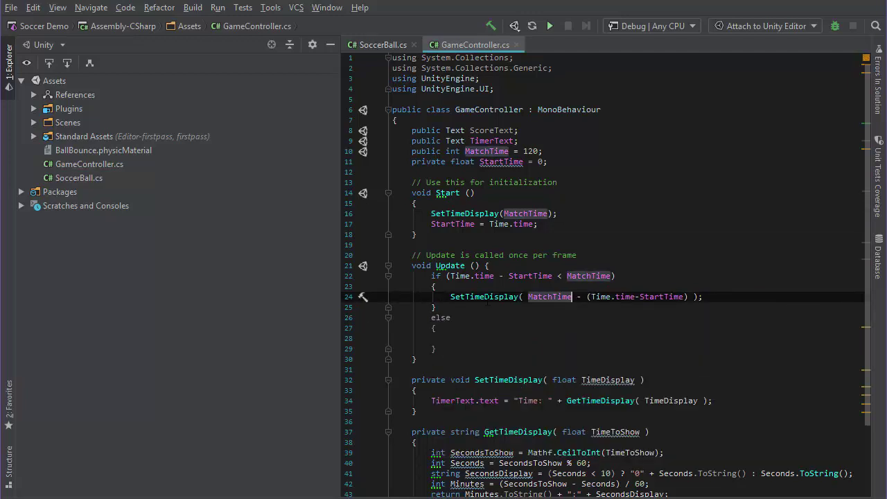
Add float ElapsedTime = Time.time - StartTime; at the top of the if block
key("Up")
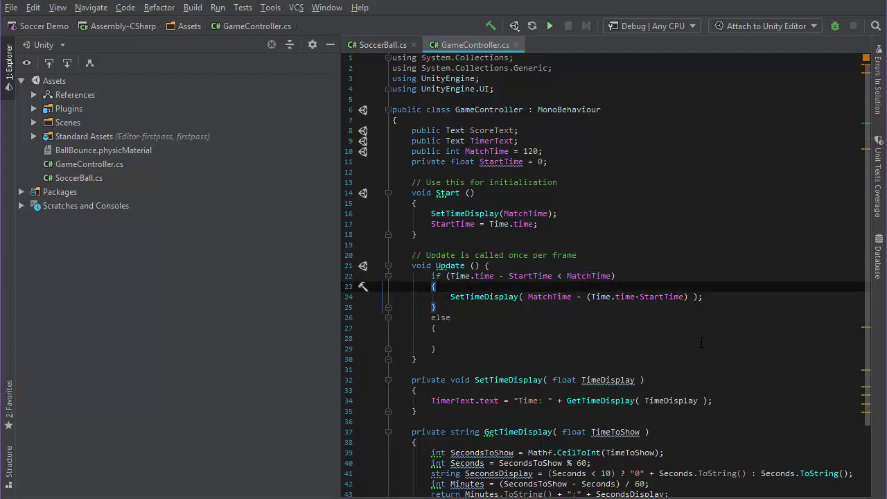
key("Return")
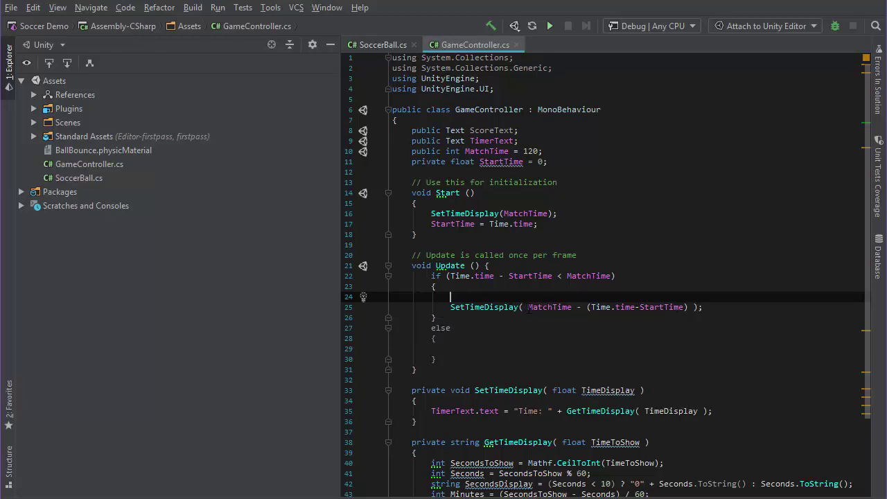
left_click_drag(528, 307, 689, 308)
left_click(623, 316)
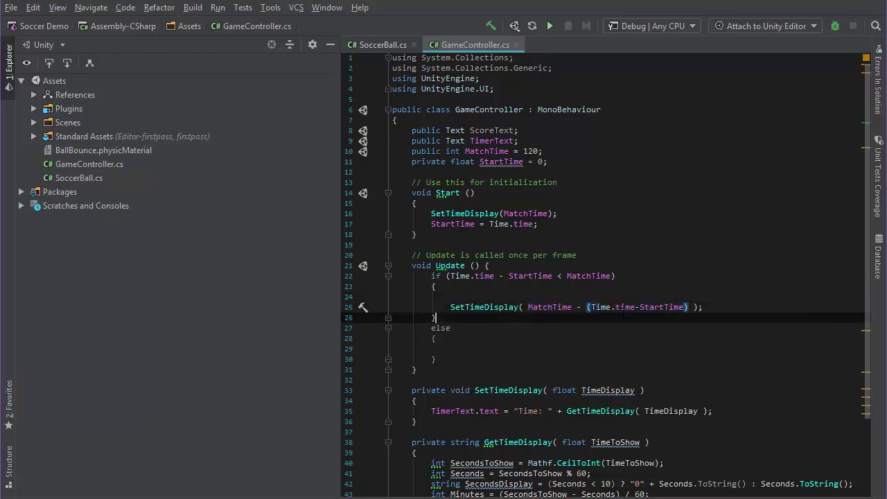
key("Up")
key("Up")
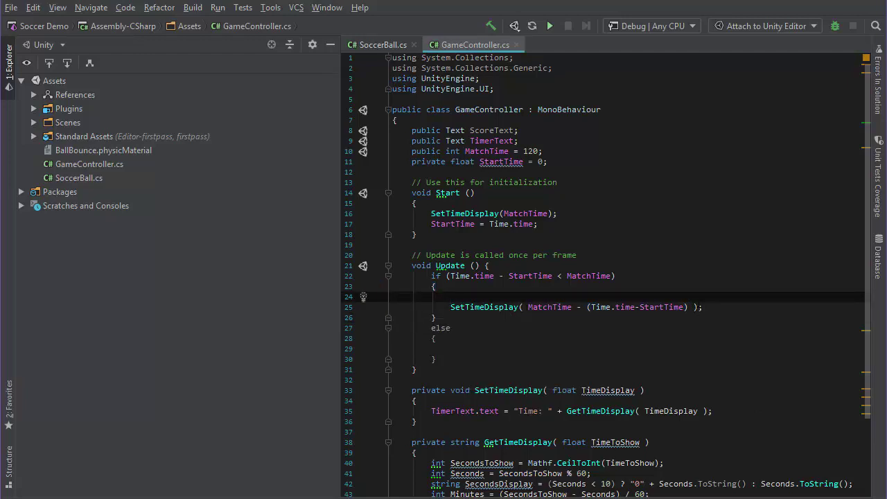
mouse_move(550, 307)
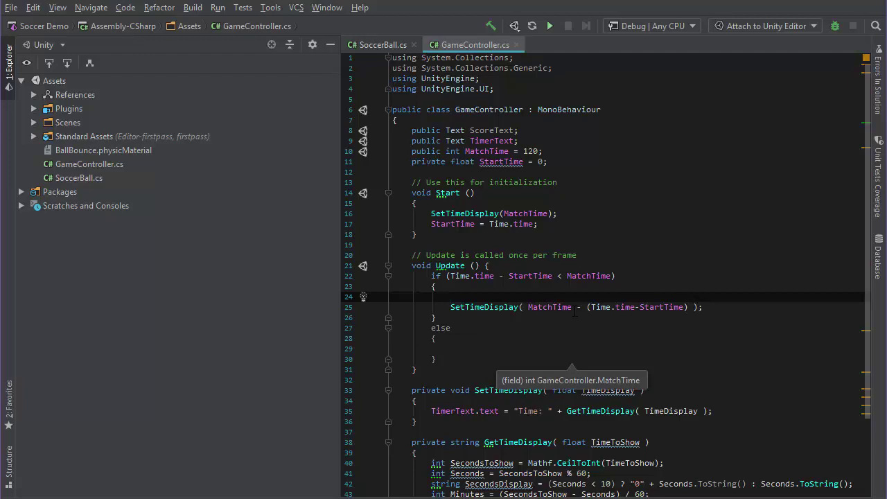
type("f")
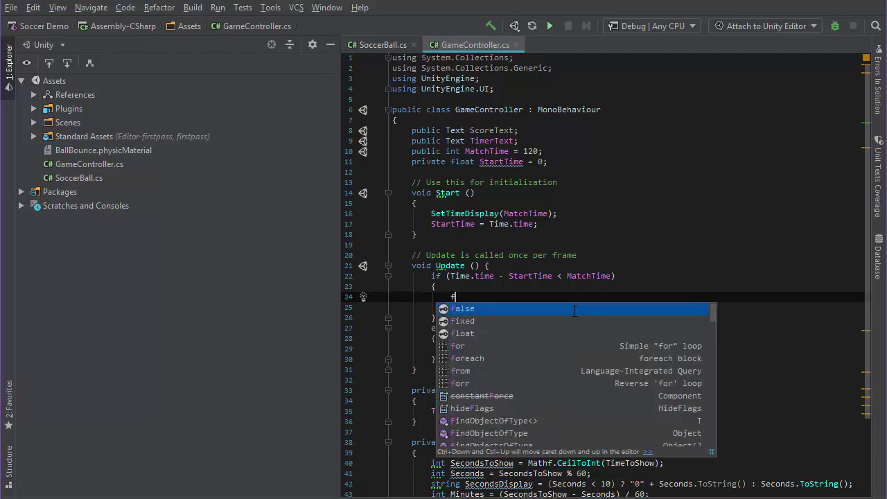
type("loat ")
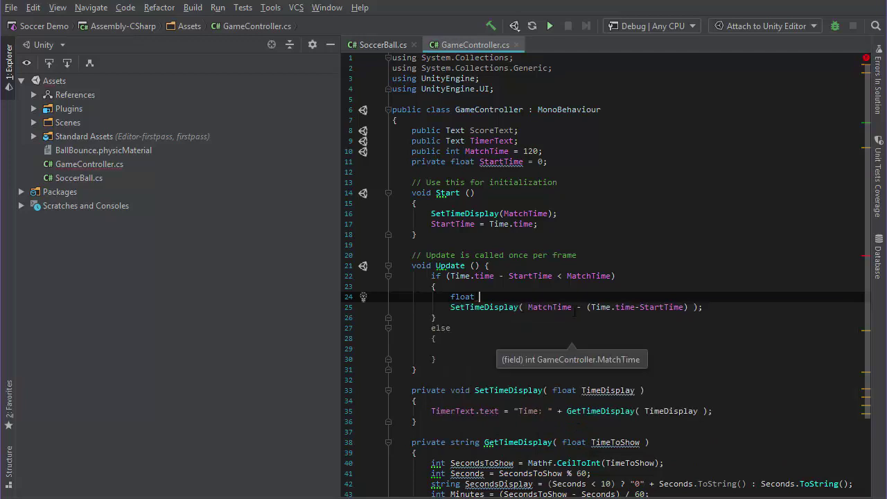
type("E")
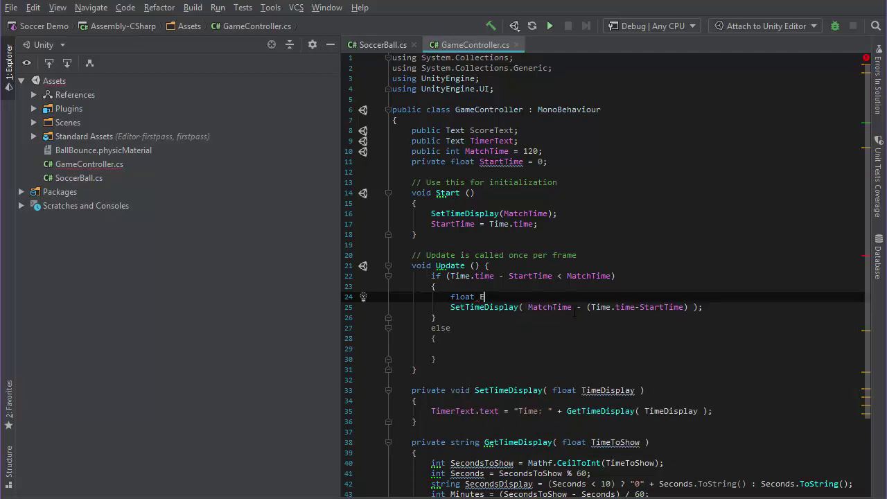
type("lapsedTime = ")
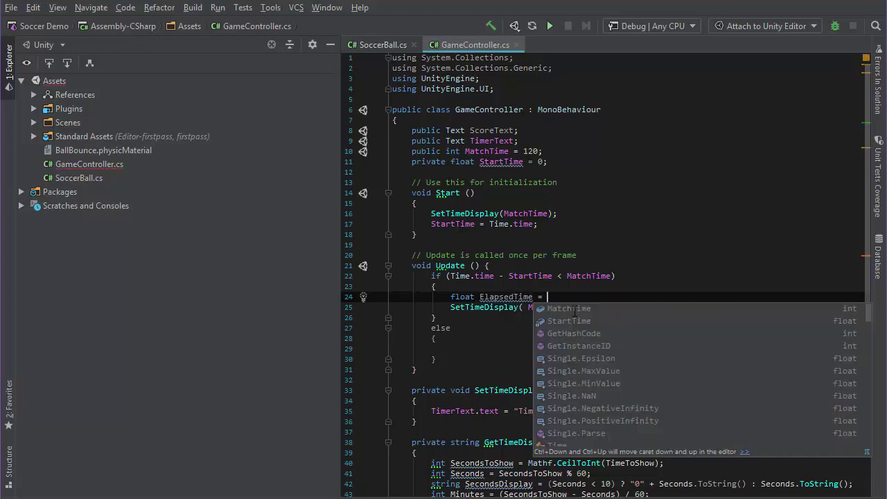
type("Time")
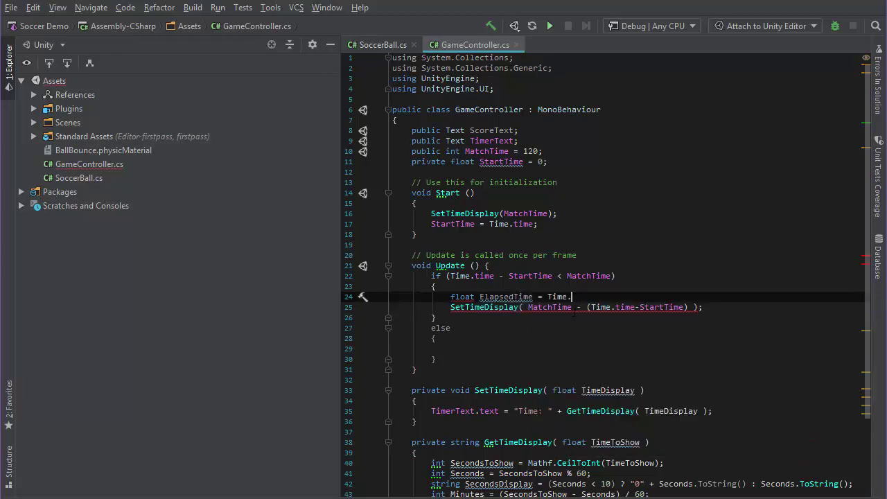
type(".")
key("Return")
type("=")
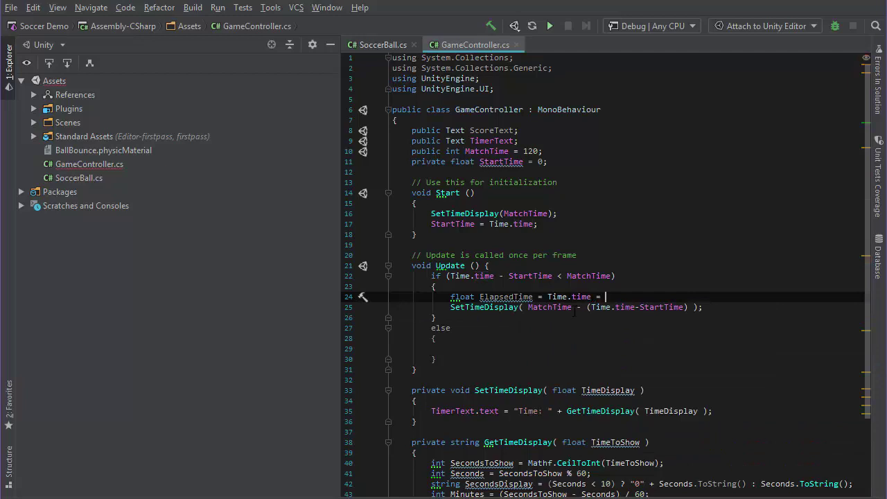
key("BackSpace")
key("BackSpace")
type("- Start")
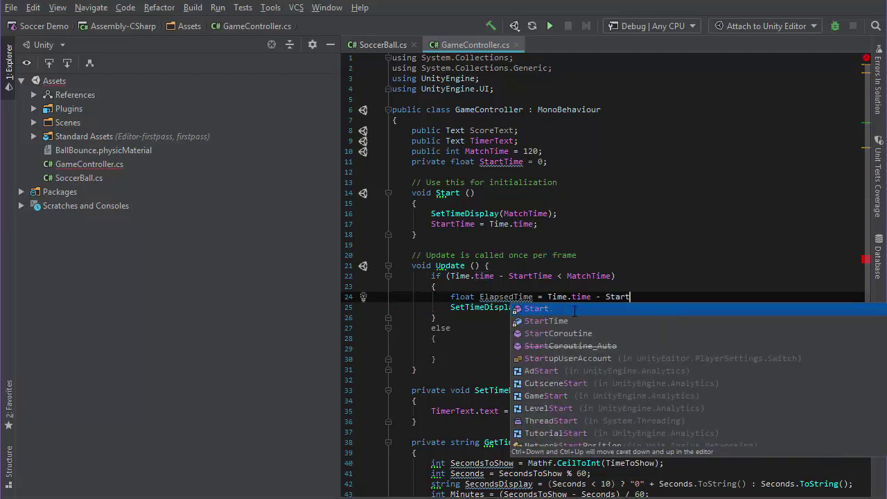
key("Down")
key("Return")
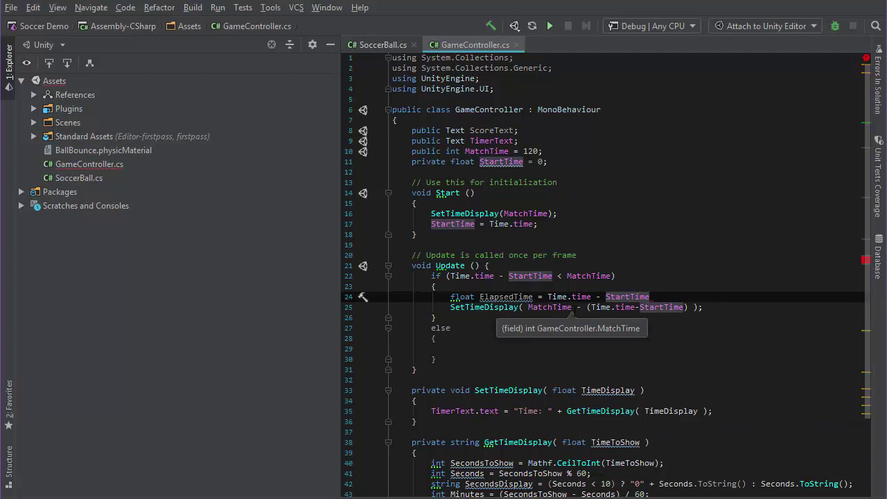
type(";")
Replace the old elapsed-time expression on line 25 with ElapsedTime
left_click_drag(586, 307, 687, 307)
key("BackSpace")
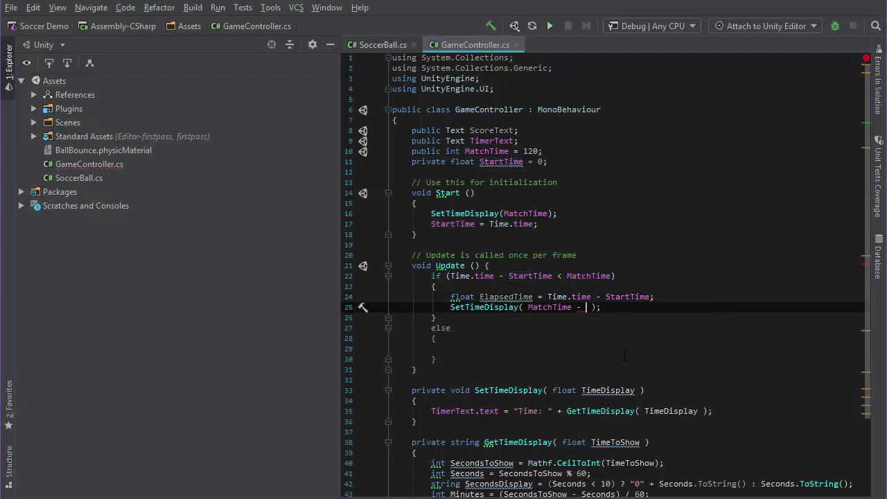
type("E")
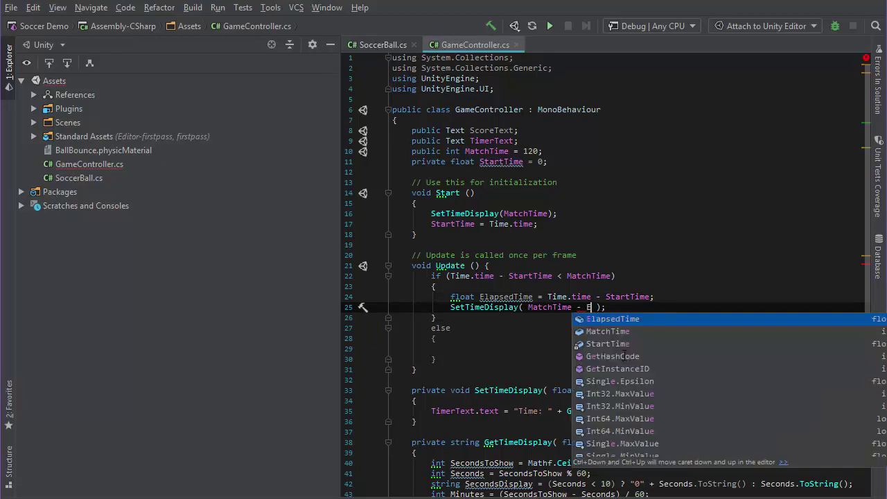
type("lp")
key("Escape")
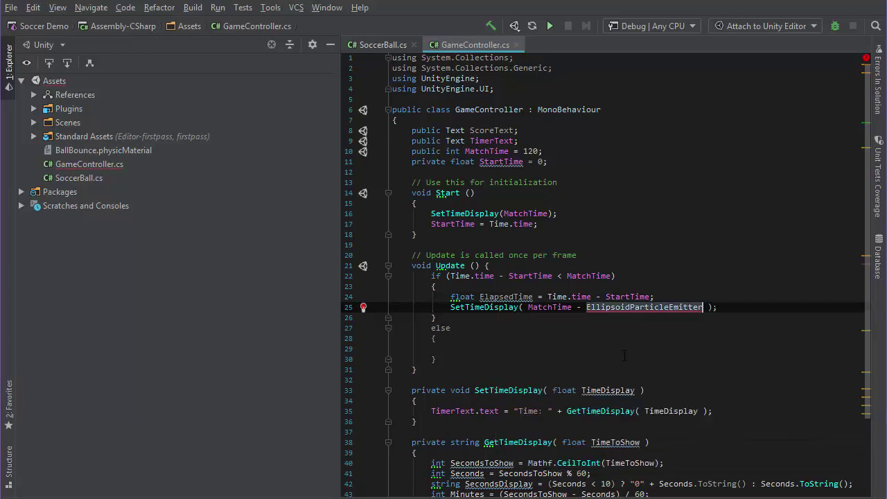
key("BackSpace")
type("aps")
key("Return")
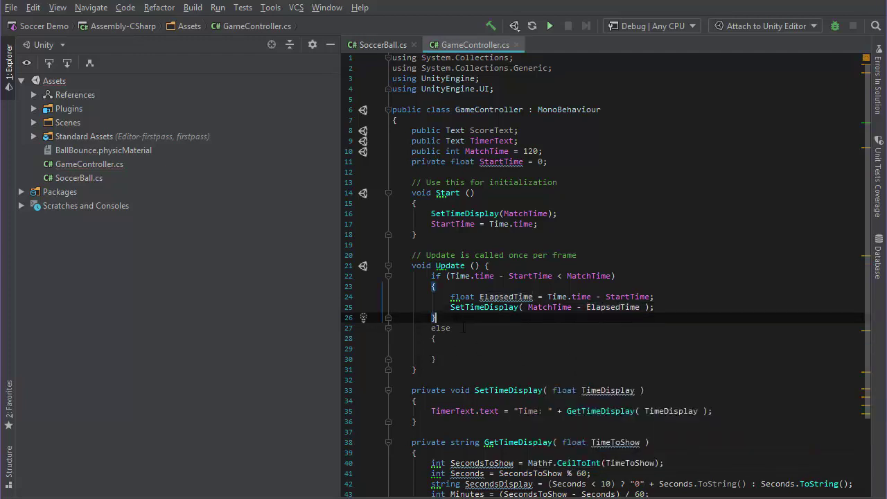
Write SetTimeDisplay(0) inside the else block
left_click(475, 347)
type("S")
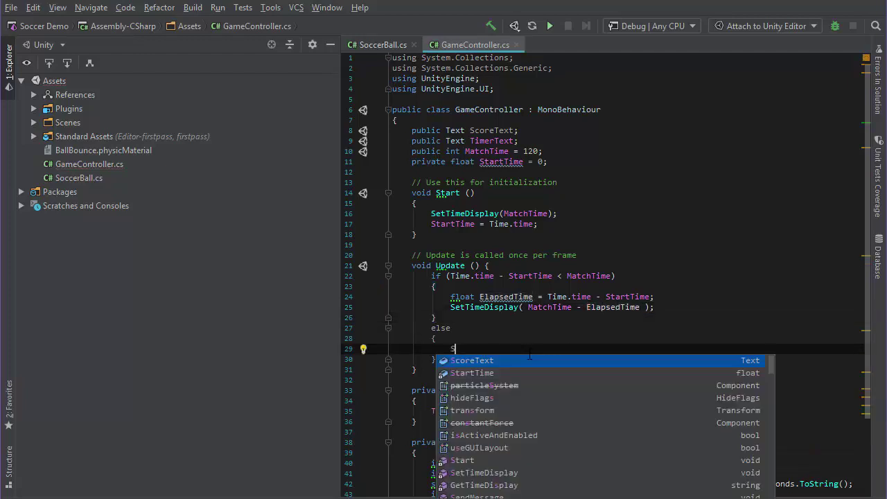
type("etT")
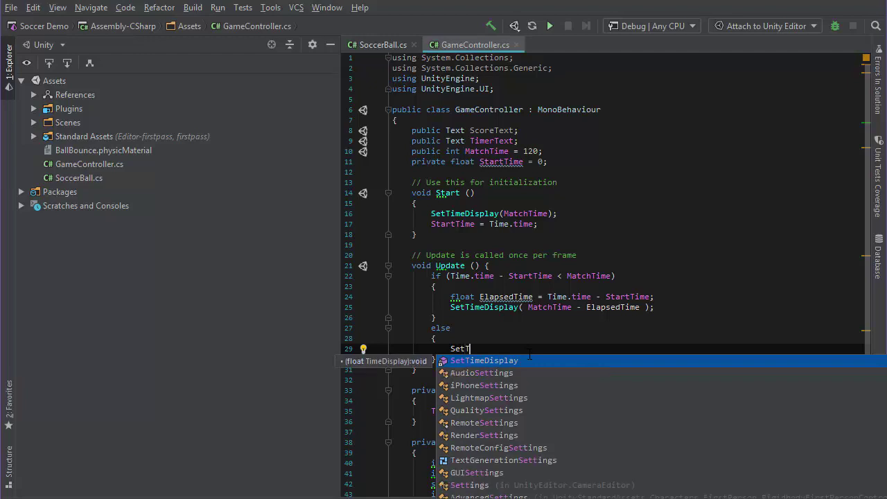
key("Escape")
type("Ti")
key("BackSpace")
key("BackSpace")
type("Tim")
key("Return")
type("0);")
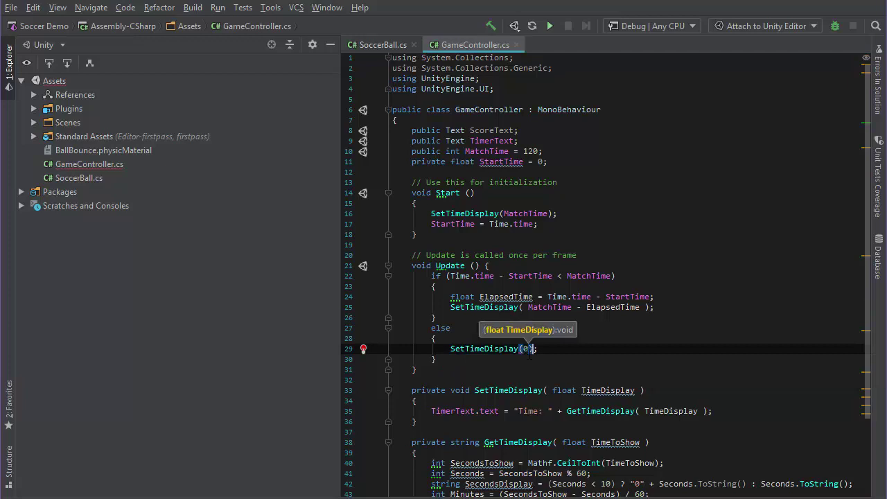
left_click(393, 359)
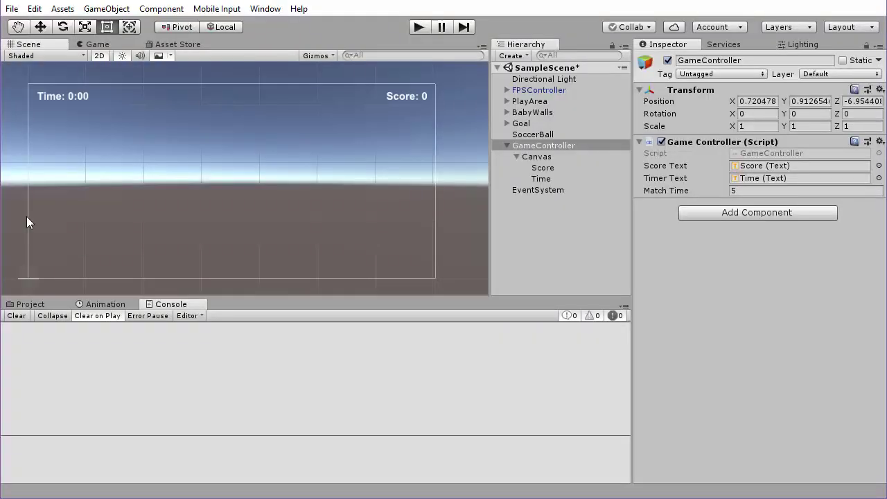
left_click(417, 29)
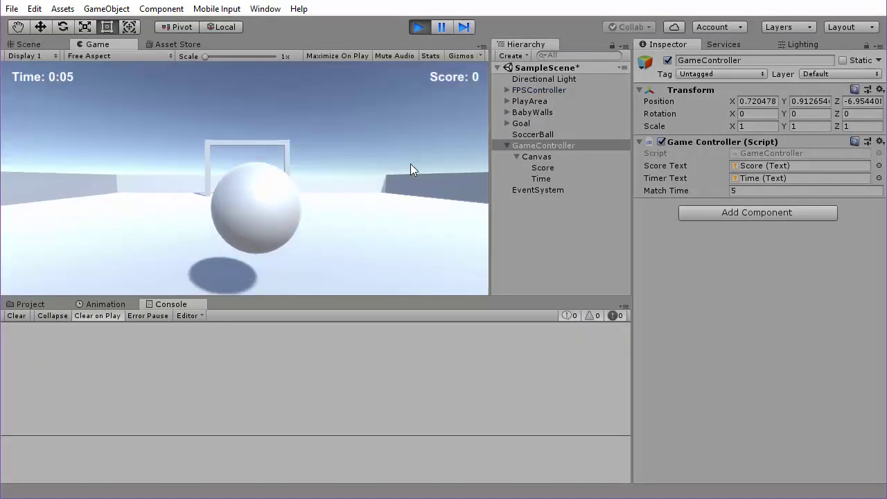
key("w")
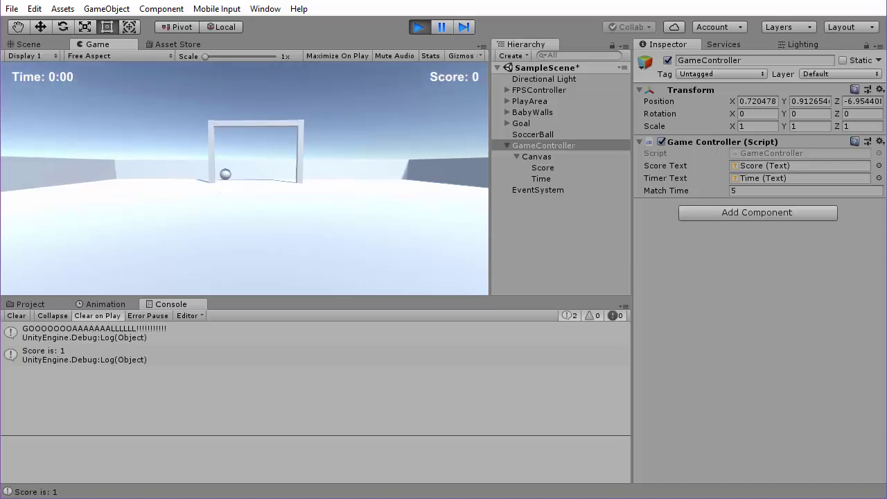
key("w")
key("w")
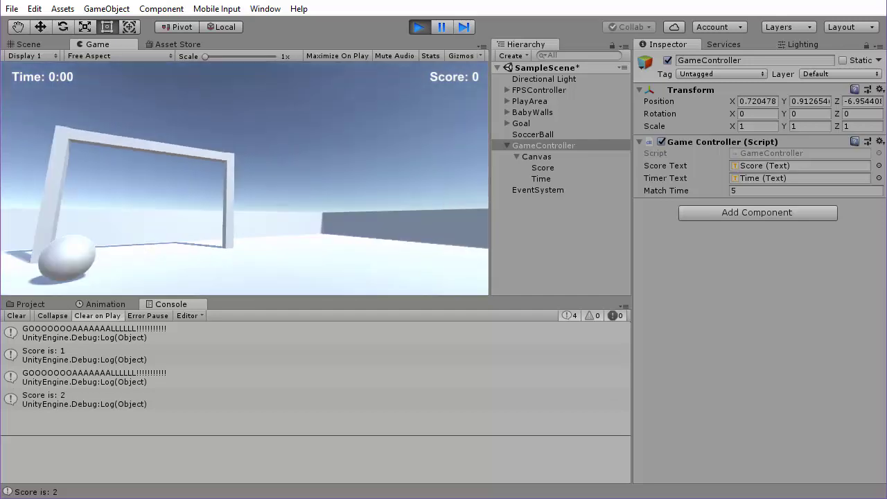
key("ctrl+p")
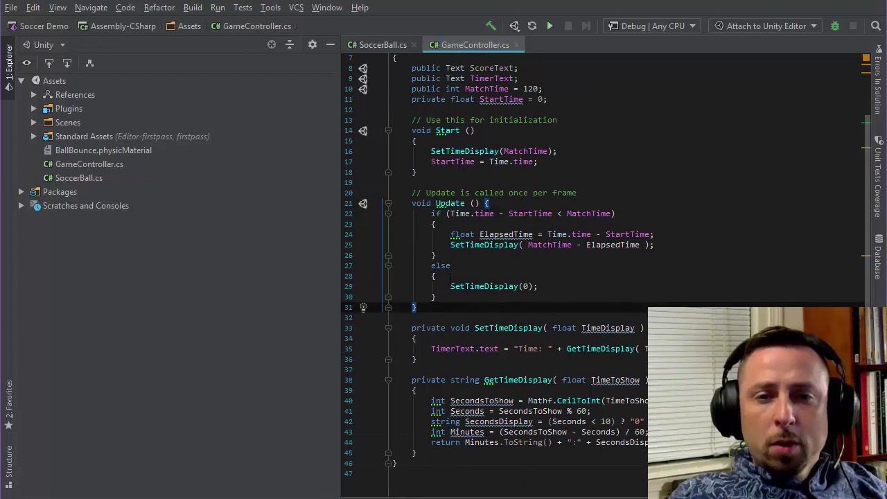
Review the new SetTimeDisplay(0) line and the else block's braces
left_click(450, 286)
key("shift+End")
key("Down")
left_click(446, 277)
scroll(446, 278, "up", 2)
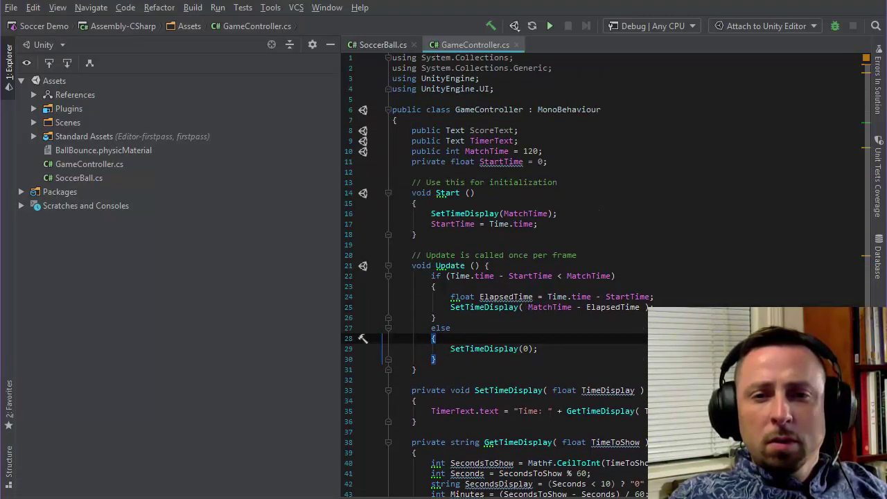
scroll(603, 271, "down", 2)
key("Down")
key("Down")
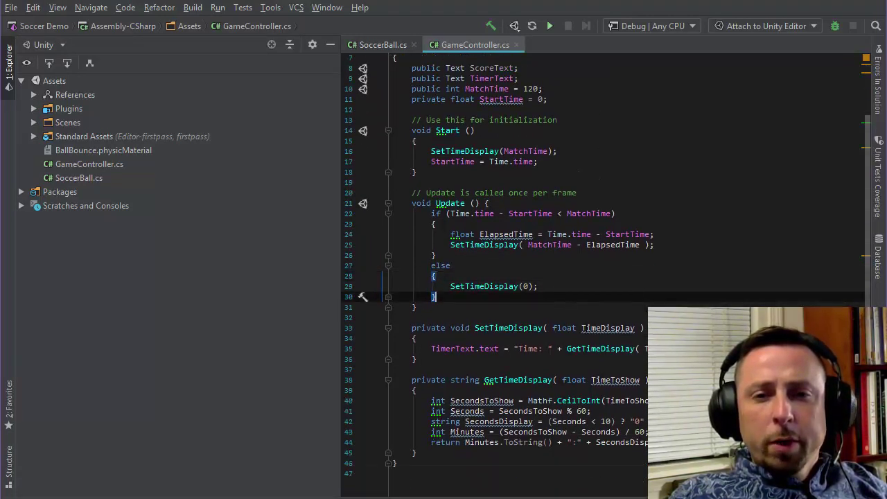
scroll(614, 329, "up", 1)
scroll(614, 329, "up", 1)
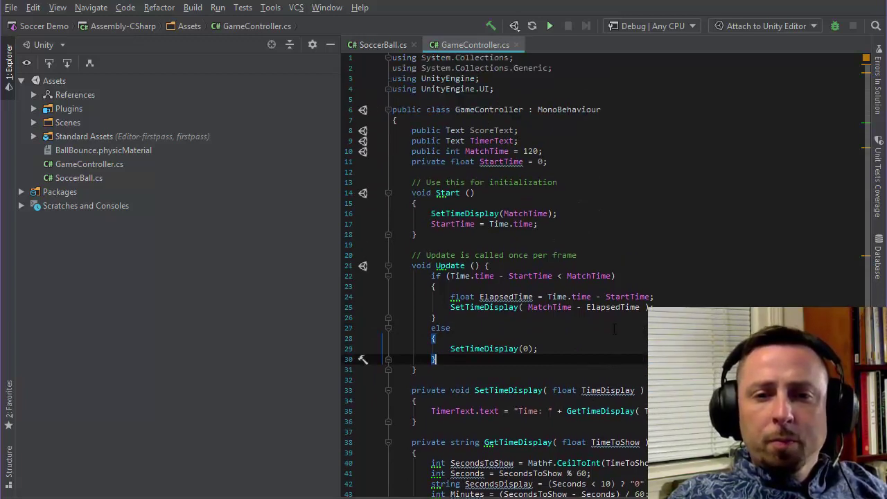
left_click(558, 337)
scroll(528, 381, "down", 1)
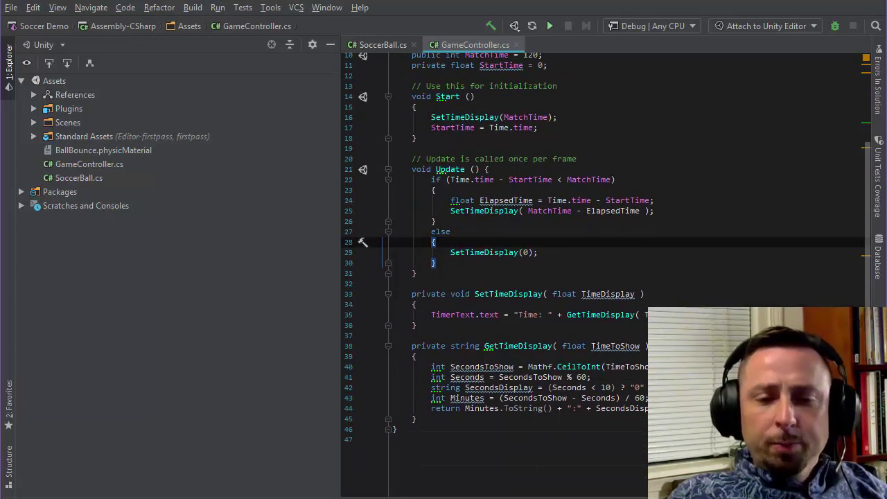
Glance at SoccerBall.cs, then add a new line below GameController's StartTime field
key("ctrl+Tab")
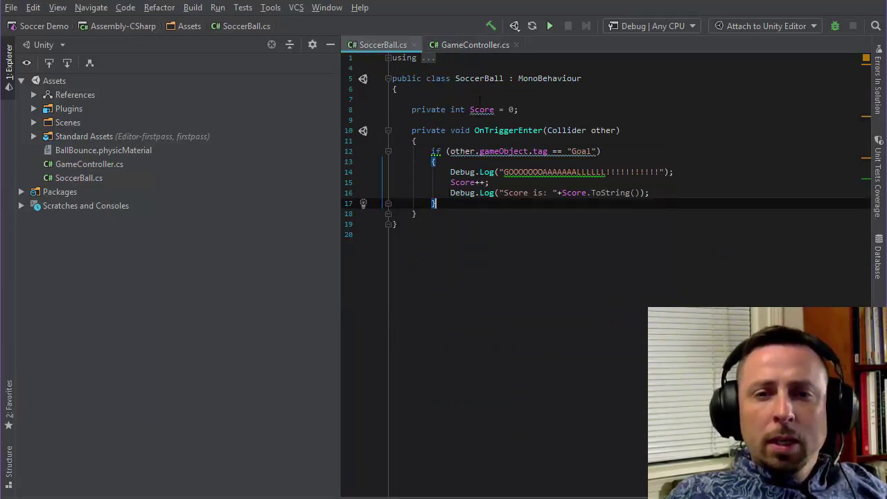
left_click(469, 44)
scroll(506, 236, "up", 3)
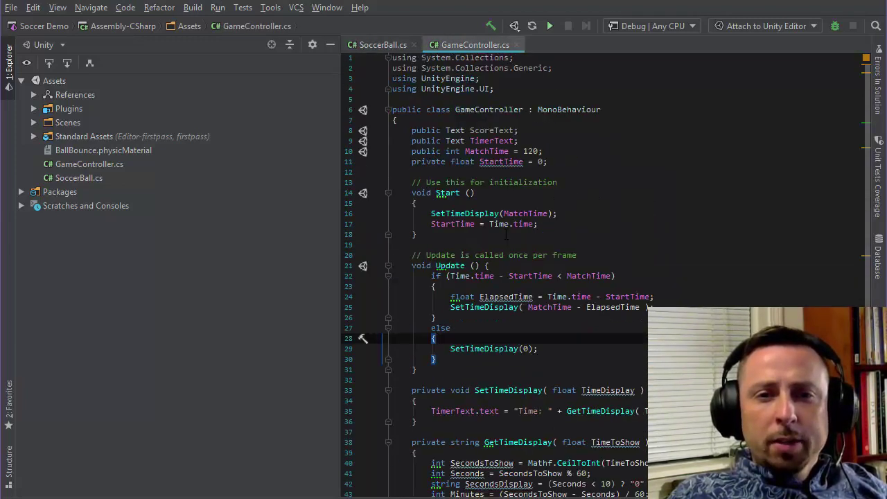
left_click(559, 161)
key("Return")
type("p")
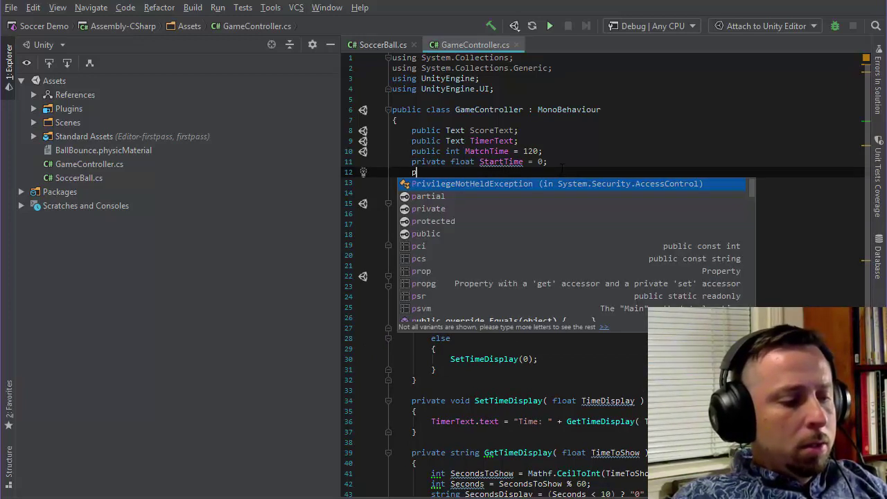
Declare private int Score = 0; below the StartTime field
type("rivate I")
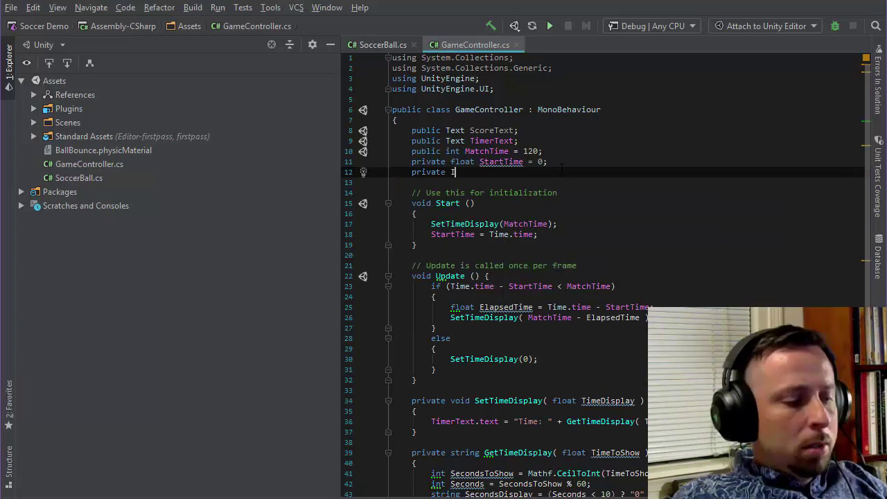
key("BackSpace")
type("int Score = 0;")
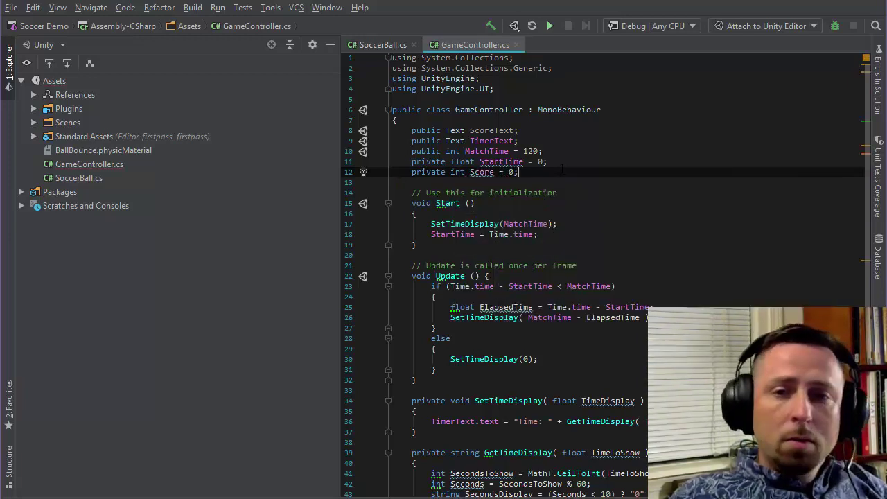
Add a public IncrementScore() method below Start that does Score++
scroll(561, 169, "down", 1)
left_click(478, 214)
key("Return")
key("Return")
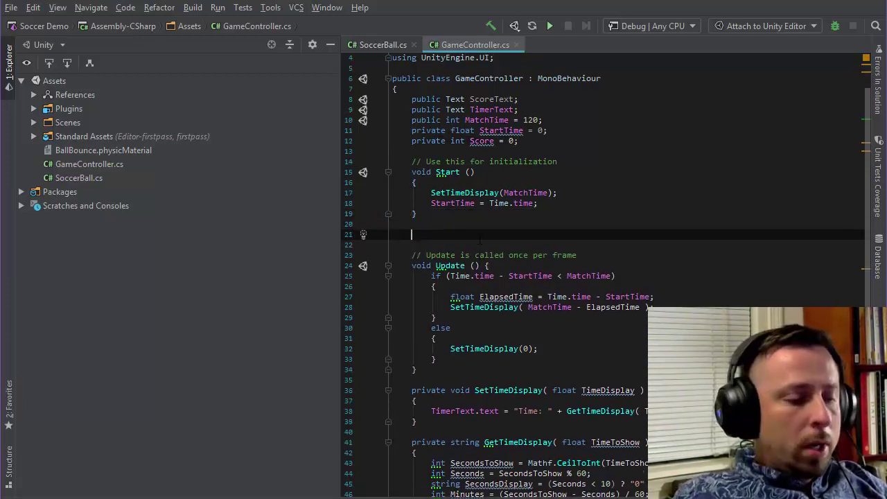
type("pub")
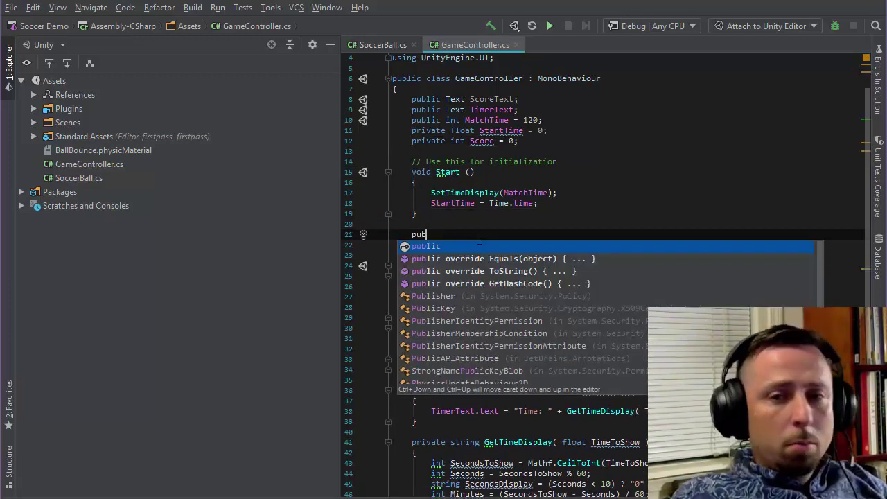
type("lic void IncrementScore()")
key("Return")
type("{")
key("Return")
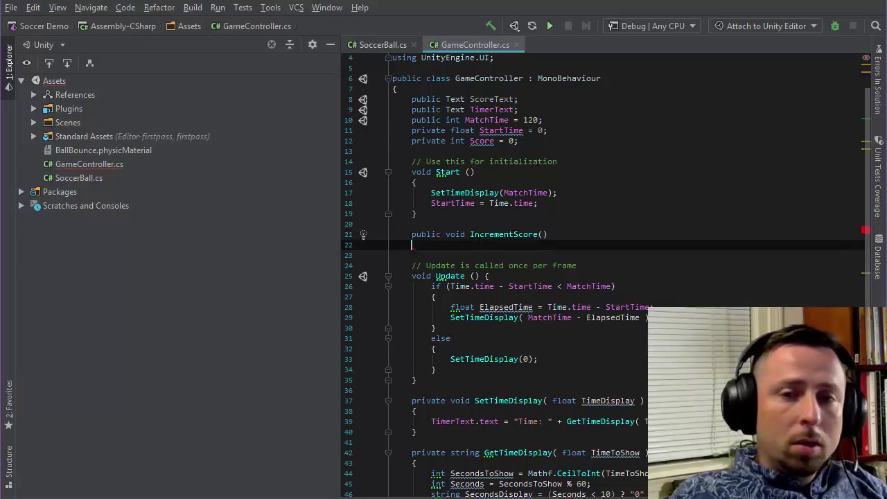
type("Sco")
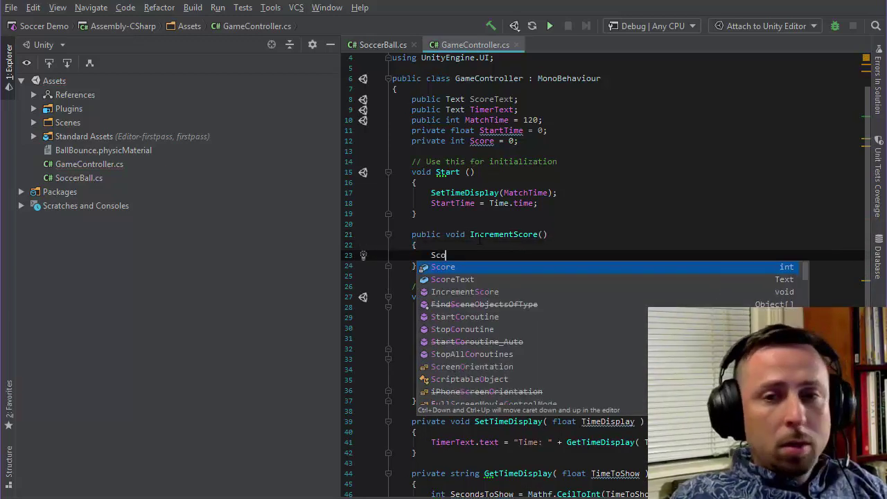
type("re++")
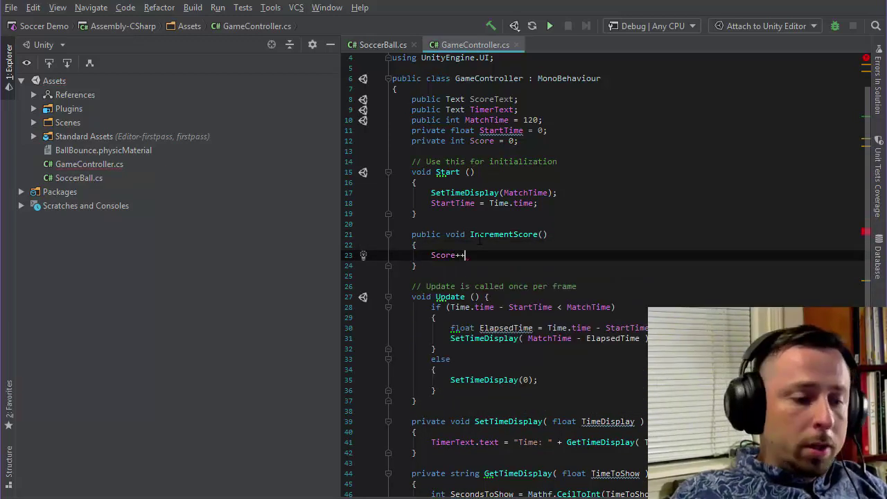
type(";")
key("Down")
key("Down")
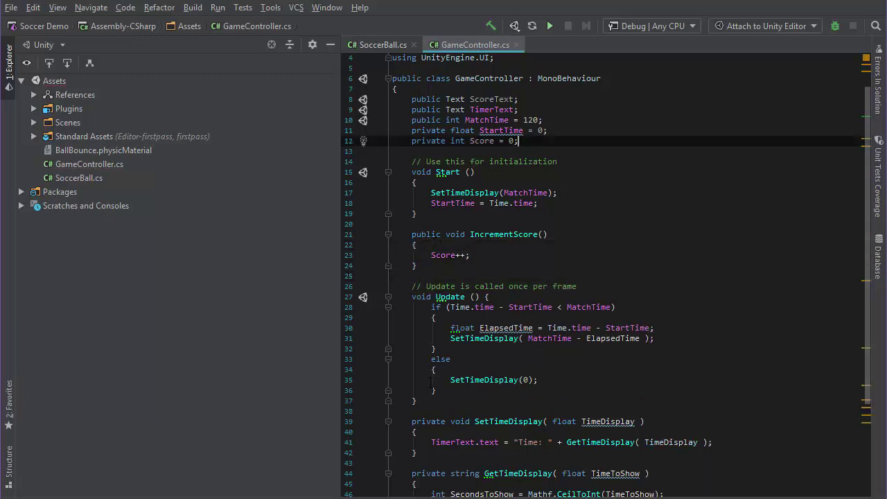
mouse_move(484, 379)
scroll(526, 187, "up", 1)
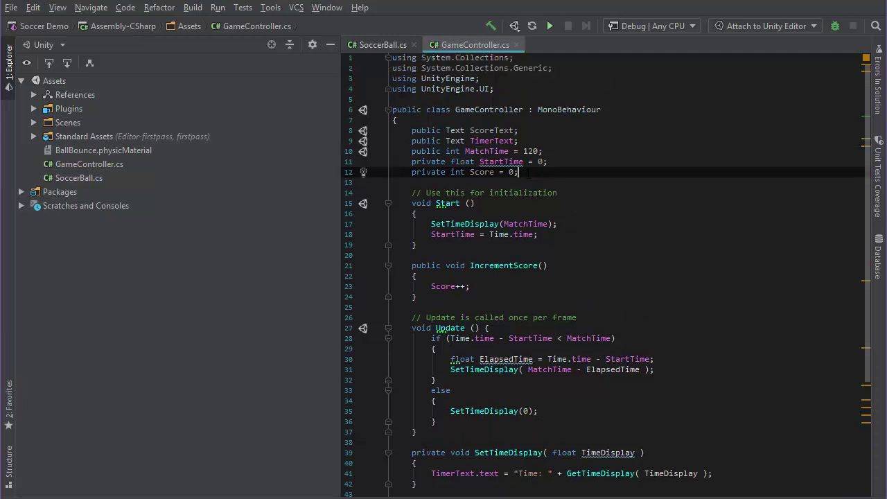
Declare a 'private bool MatchActive = false;' field in GameController.cs
key("Return")
type("pri")
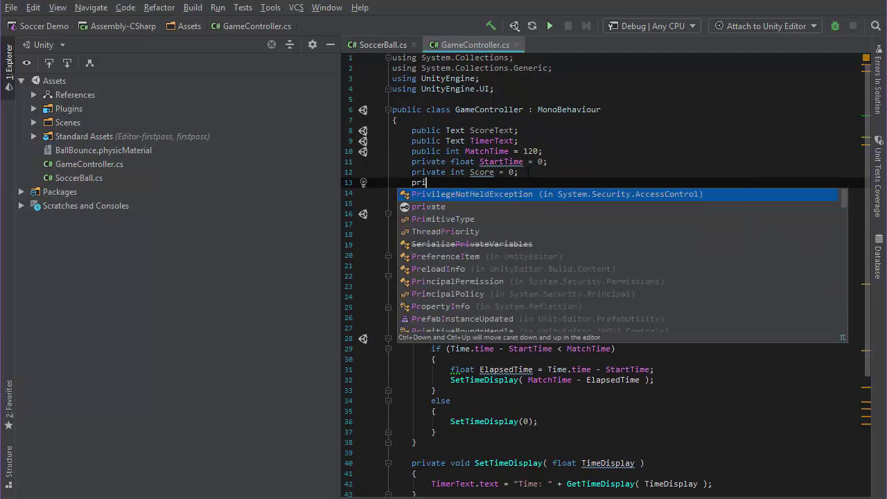
type("vate bool")
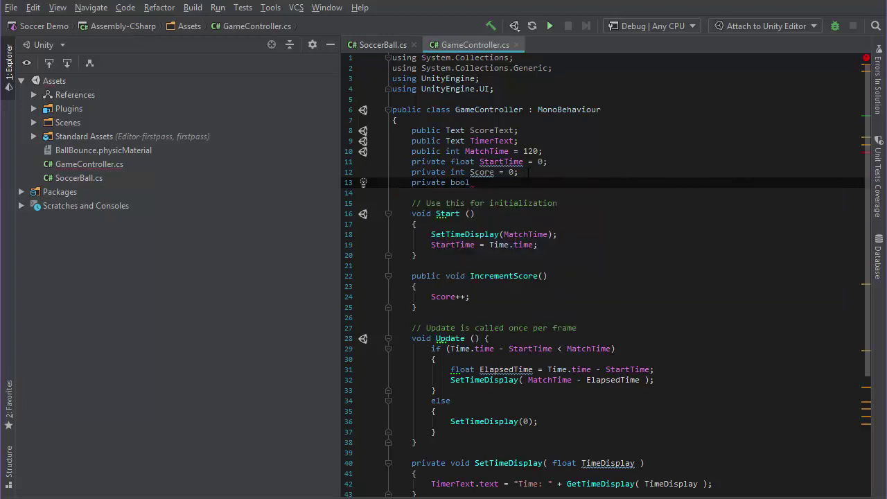
type(" MatchActive =")
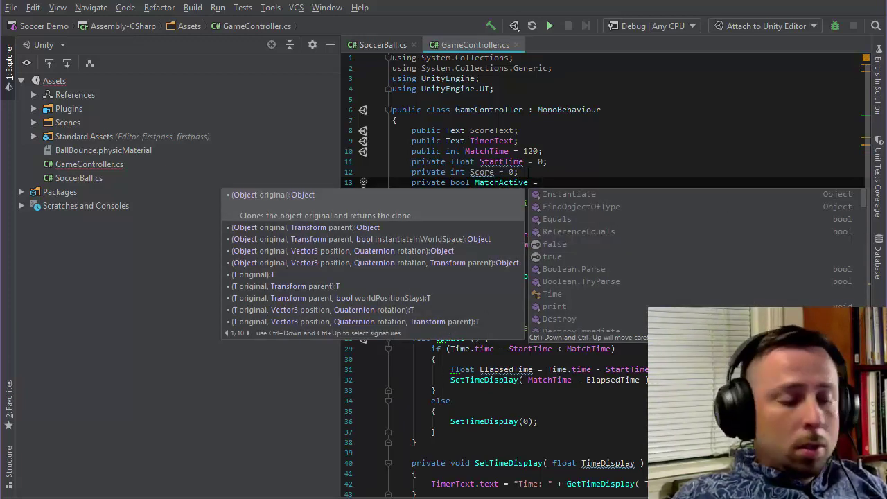
type(" false")
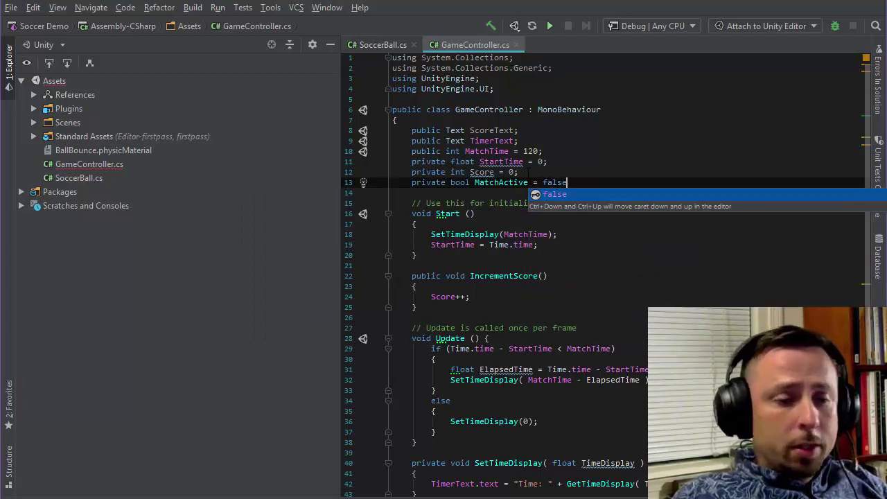
type(";")
key("Return")
Add 'MatchActive = true;' at the end of Start()
key("Down")
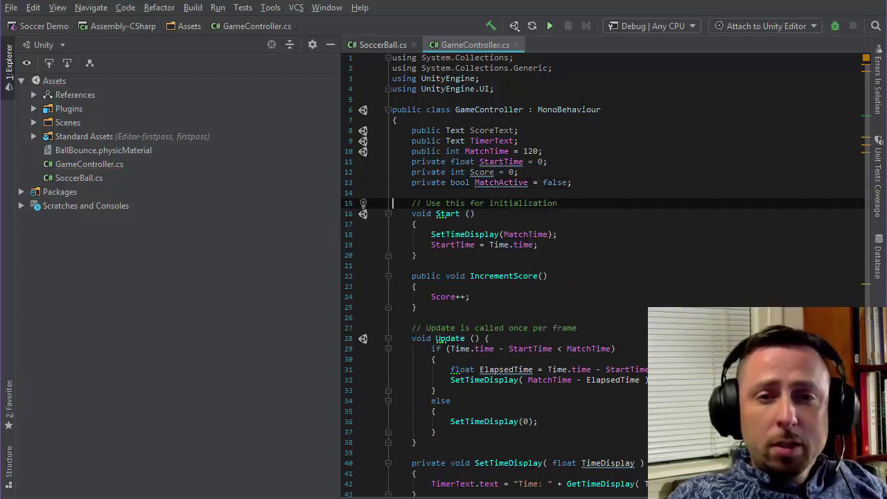
left_click(414, 234)
key("Up")
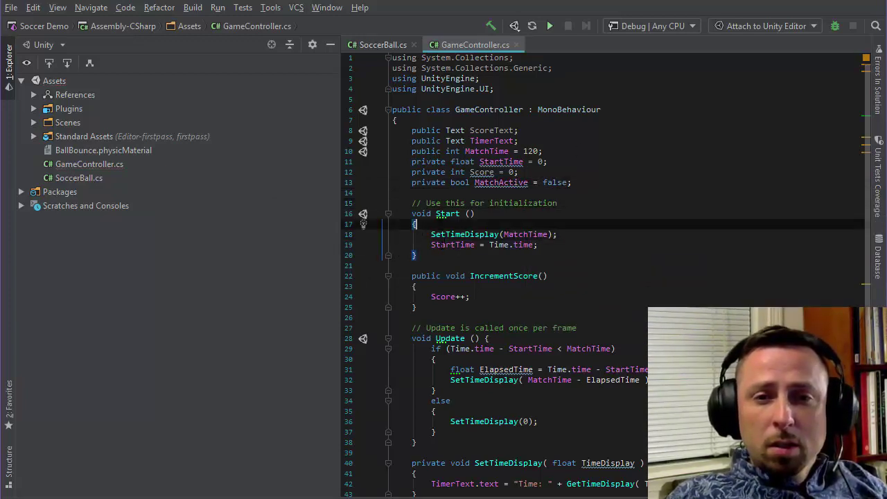
left_click(588, 246)
key("Return")
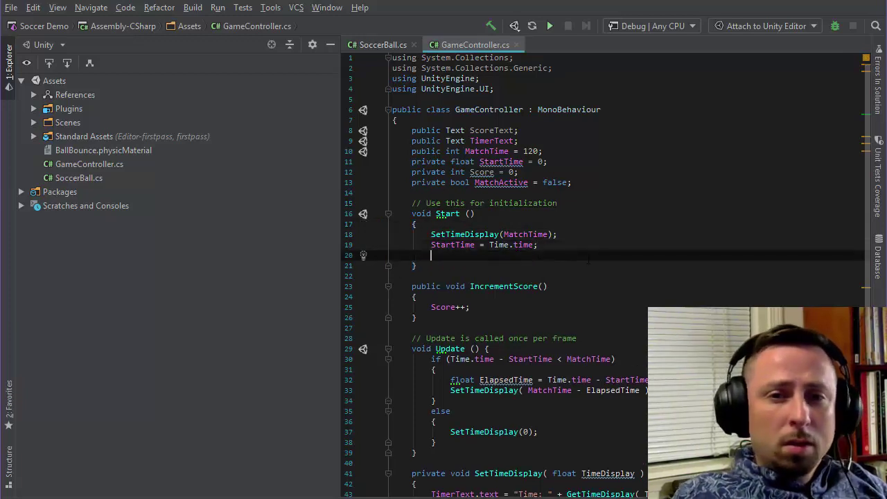
type("Math")
key("Escape")
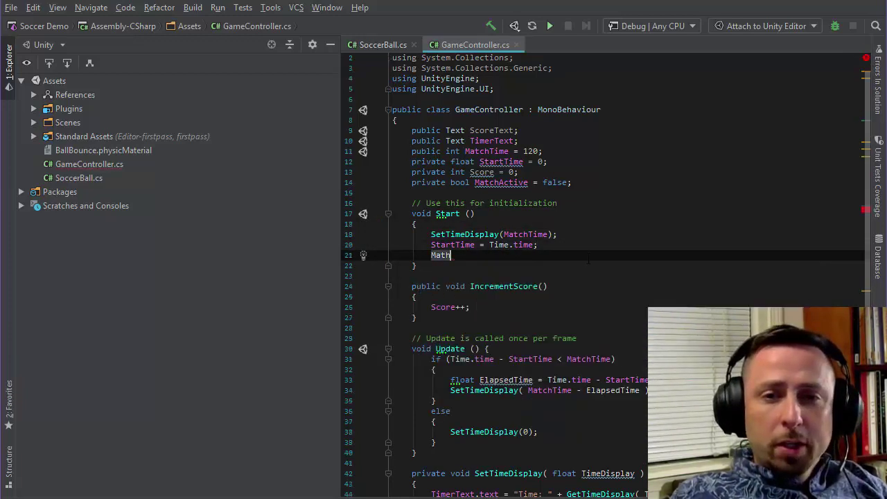
key("BackSpace")
type("tcha")
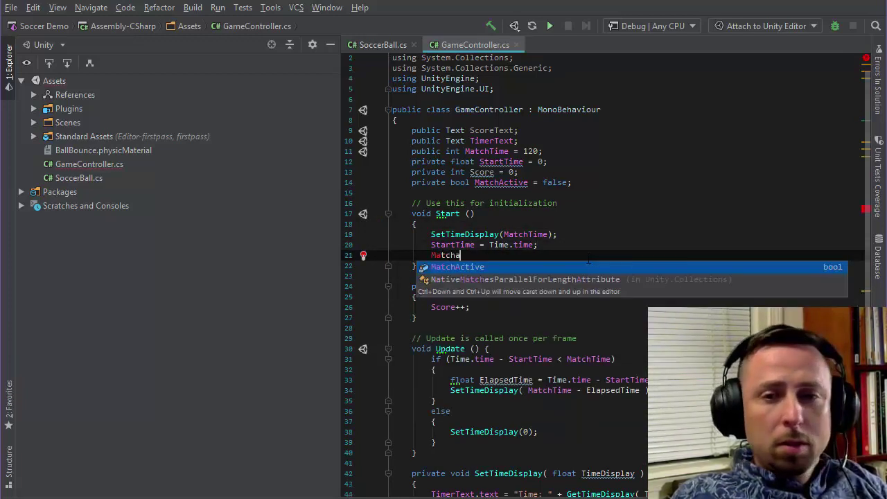
key("Return")
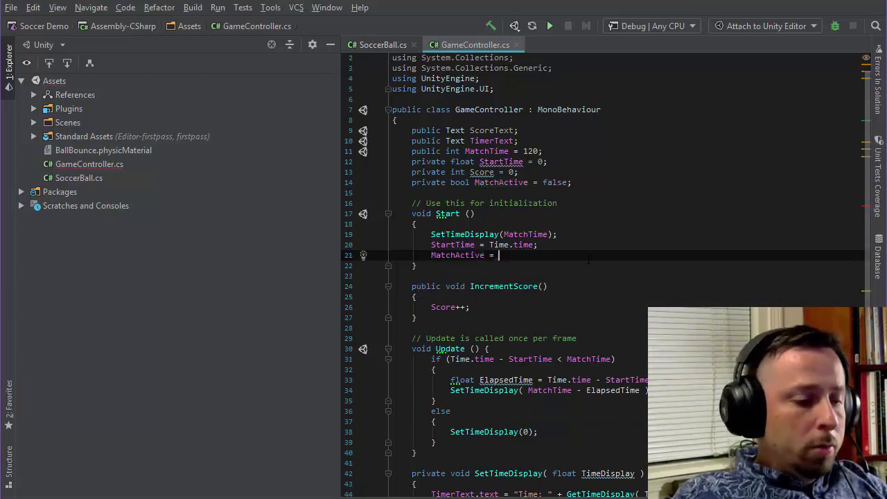
type("= true;")
Add 'MatchActive = false;' inside the else block of Update()
key("Down")
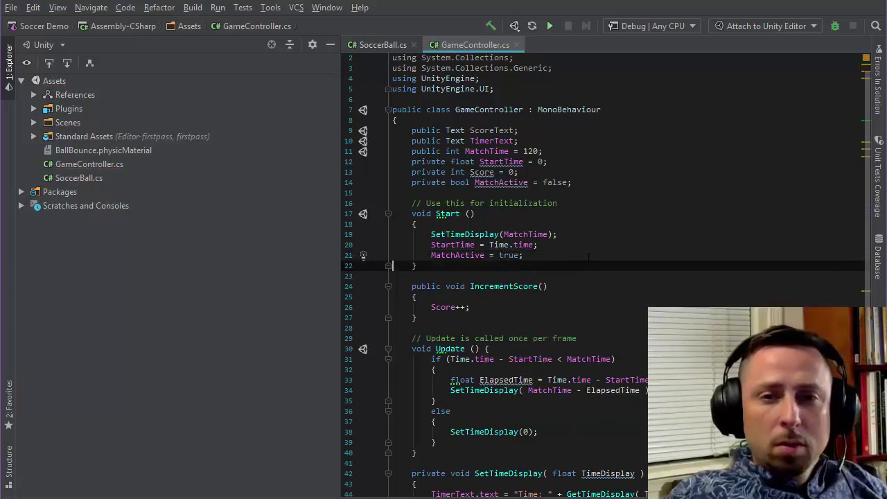
scroll(588, 257, "down", 2)
left_click(451, 317)
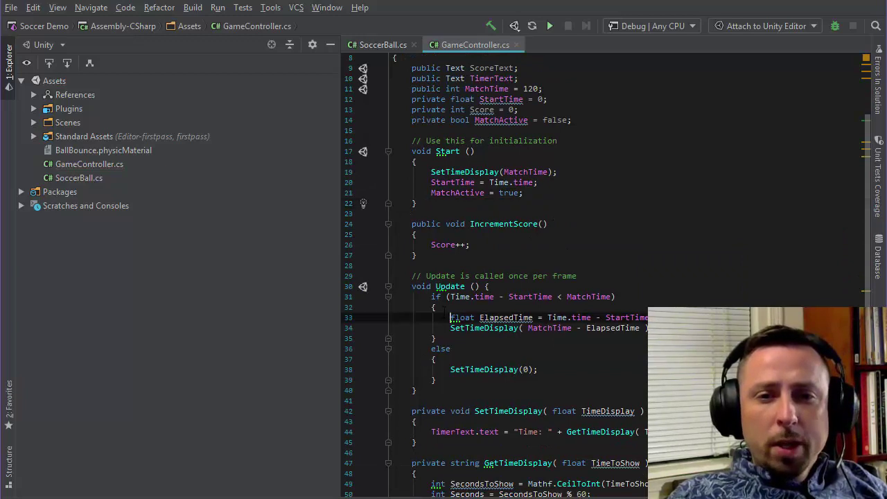
key("Up")
scroll(603, 277, "down", 3)
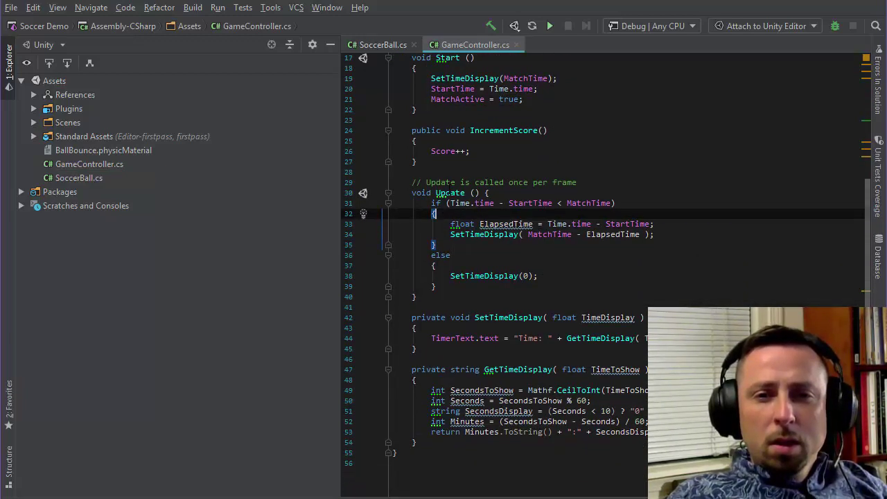
left_click(465, 254)
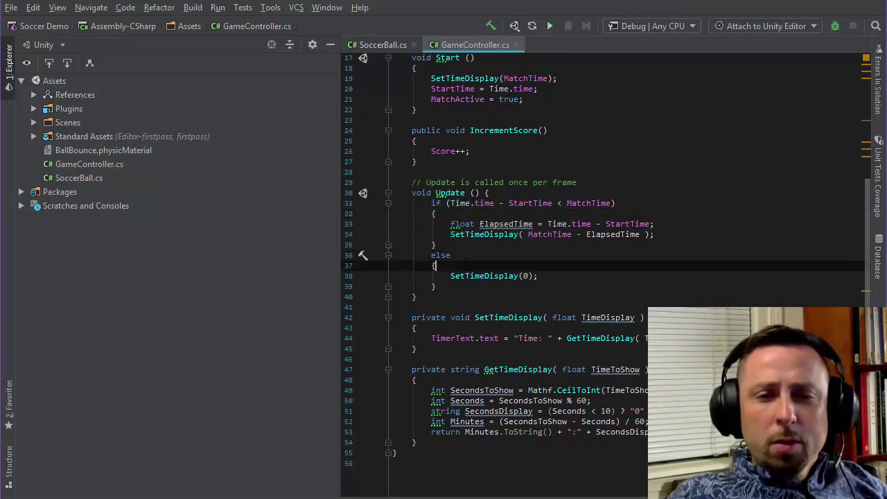
key("Down")
key("Return")
type("Match")
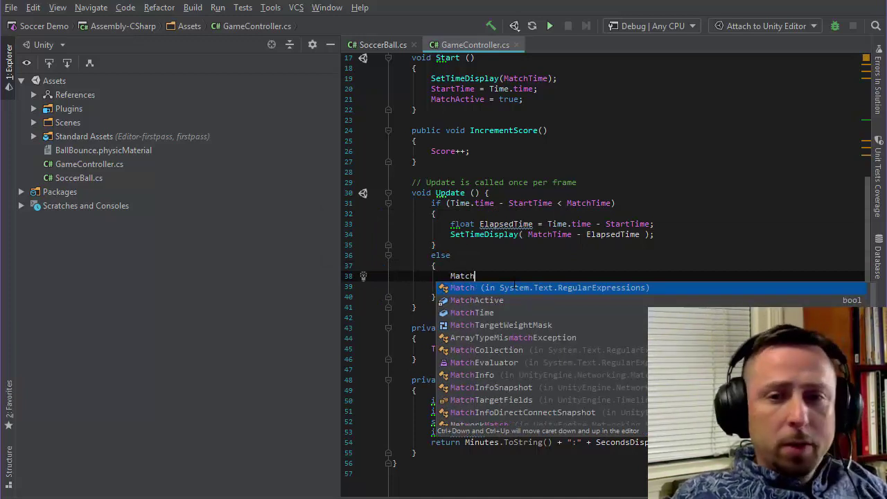
key("Down")
key("Return")
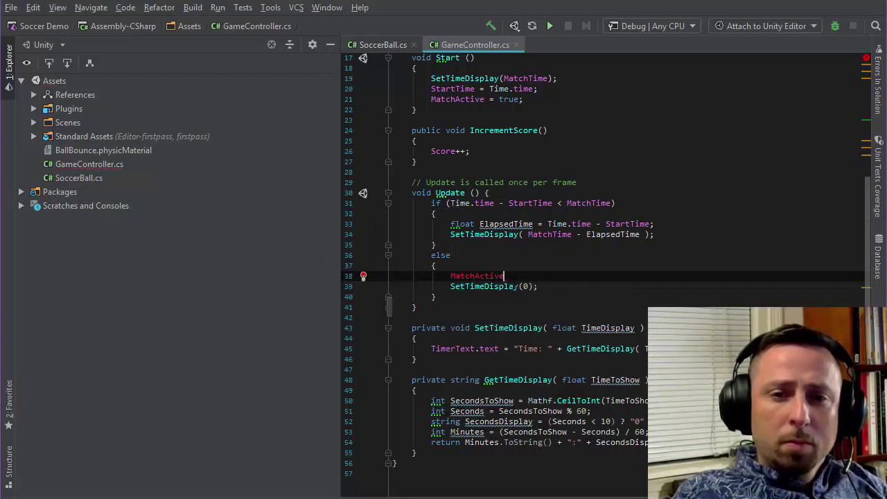
type(" = false")
key("Return")
type(";")
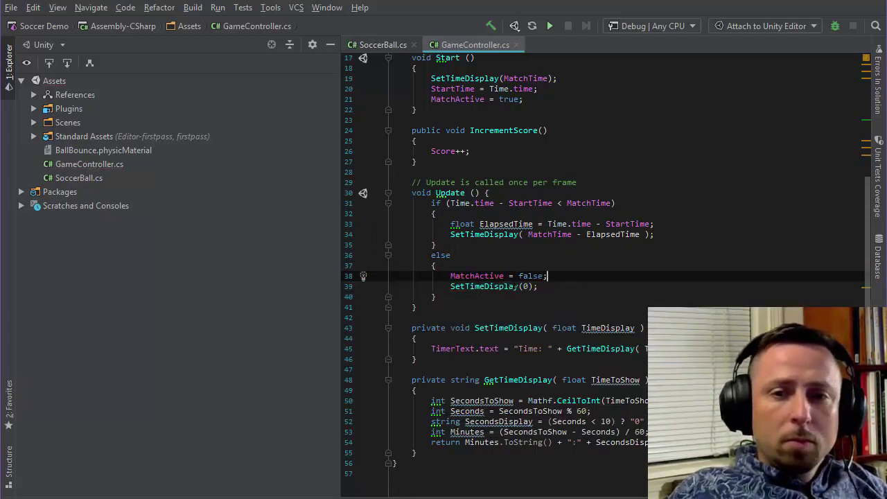
scroll(518, 280, "up", 3)
scroll(519, 280, "up", 2)
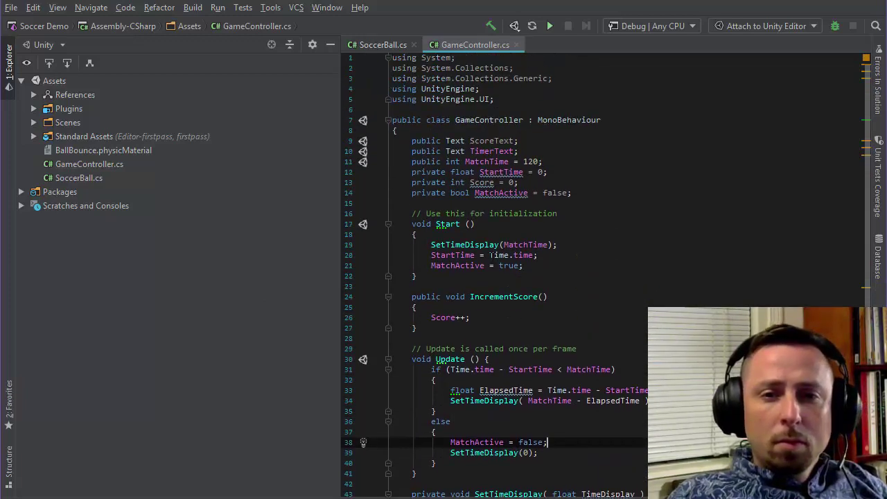
Wrap 'Score++;' in IncrementScore() inside an 'if (MatchActive) { }' block
left_click(424, 305)
key("Return")
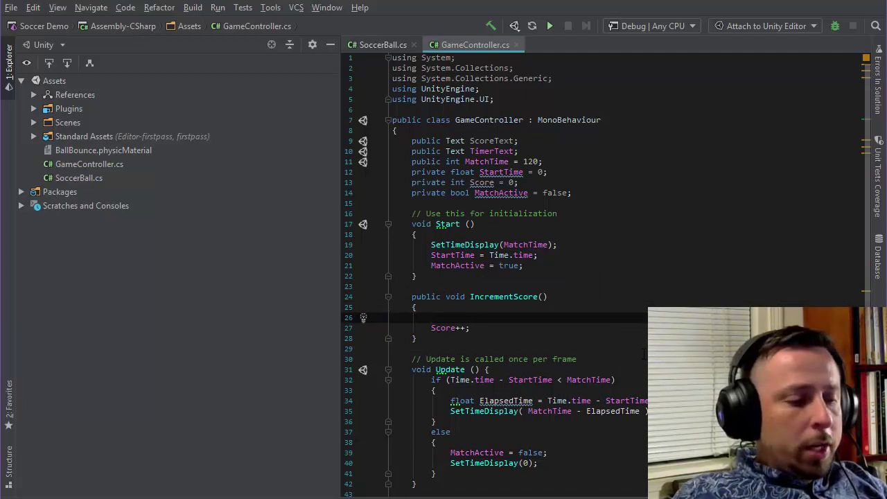
type("if")
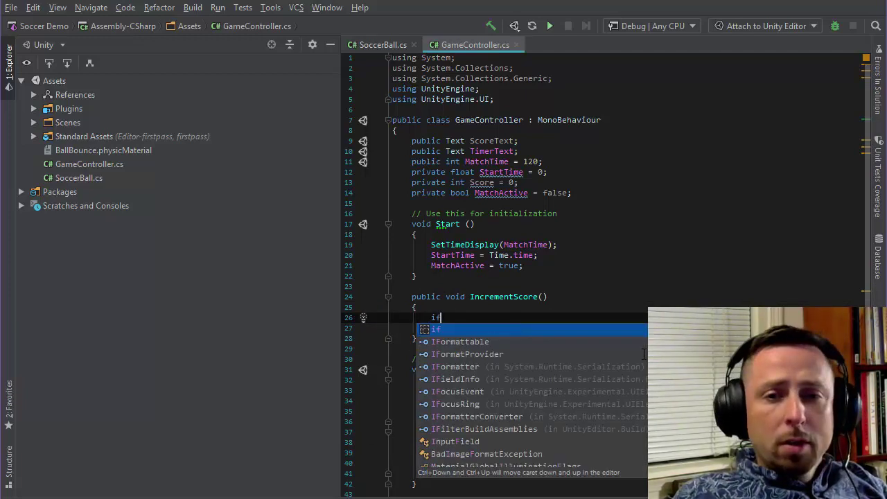
type("(")
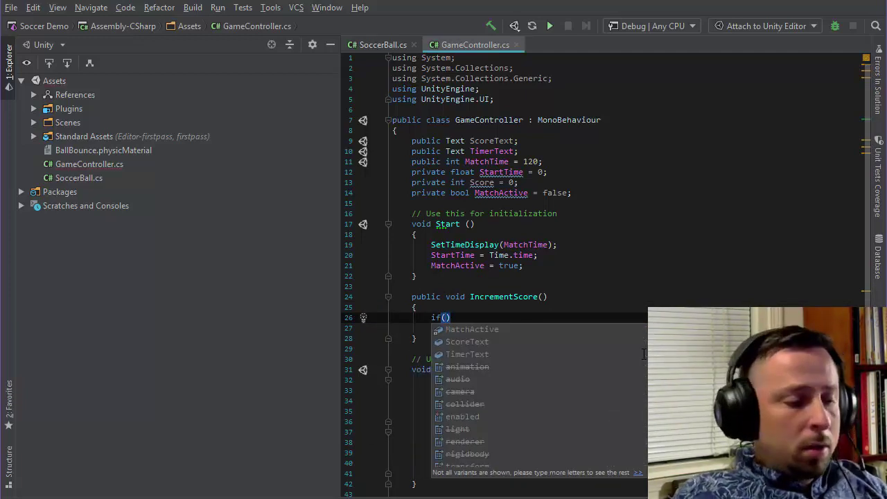
type("Mat")
key("Return")
type(")")
key("Return")
type("{")
key("Down")
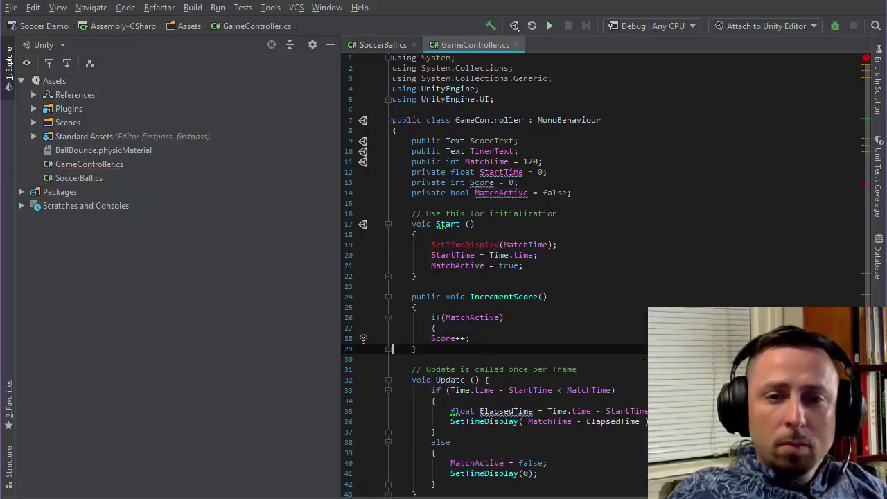
key("End")
key("Return")
type("}")
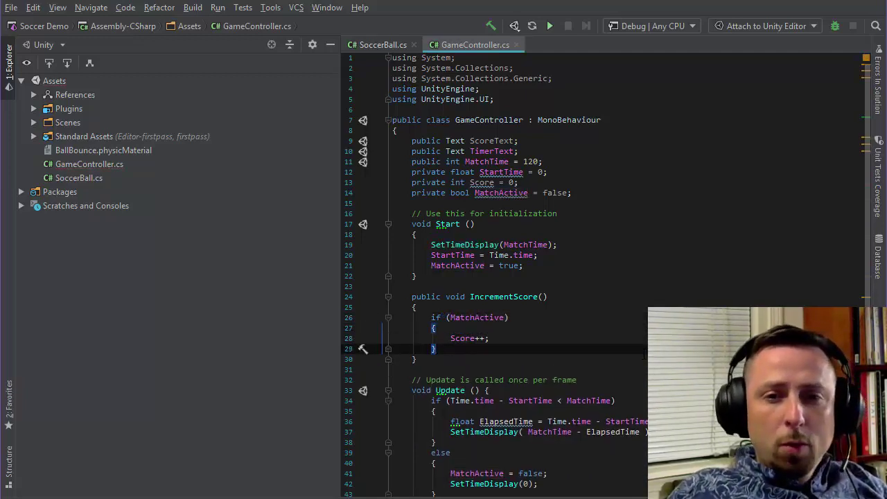
Scroll through GameController.cs to review the edited code
scroll(588, 340, "down", 2)
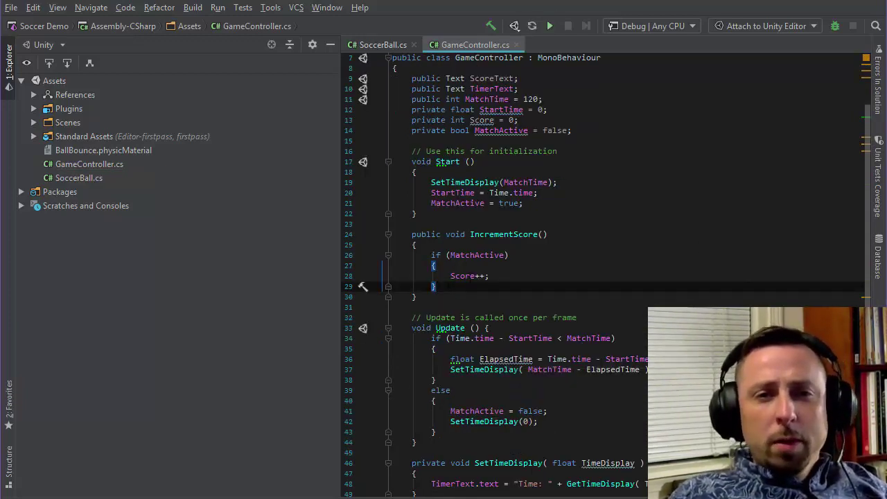
scroll(580, 307, "up", 2)
scroll(589, 321, "down", 2)
scroll(530, 395, "down", 1)
scroll(529, 395, "up", 1)
scroll(528, 386, "down", 4)
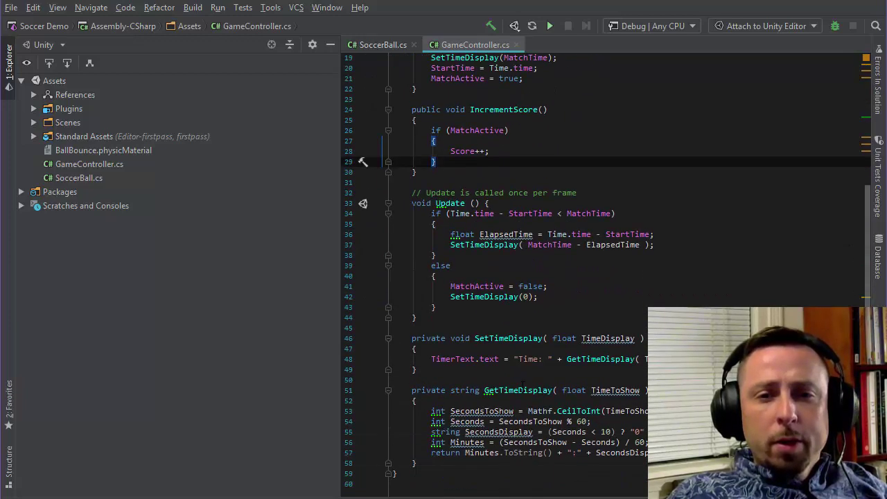
scroll(445, 318, "up", 1)
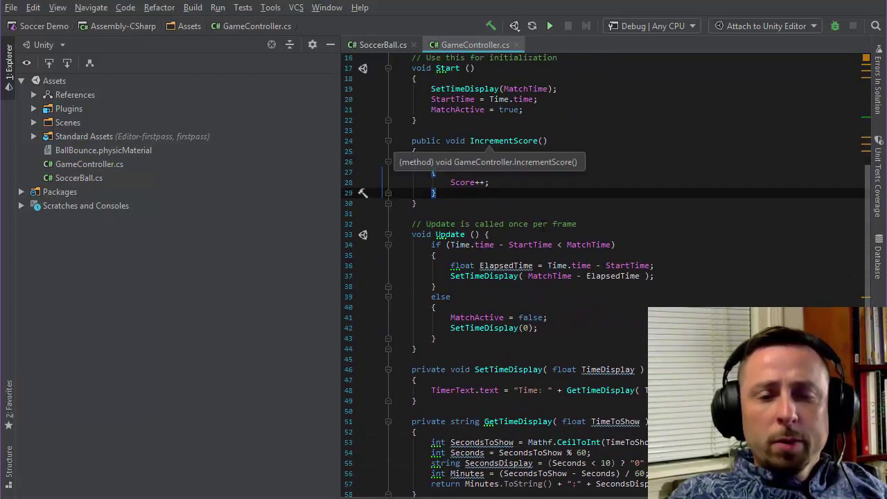
scroll(584, 148, "up", 1)
scroll(583, 148, "up", 2)
scroll(583, 148, "up", 2)
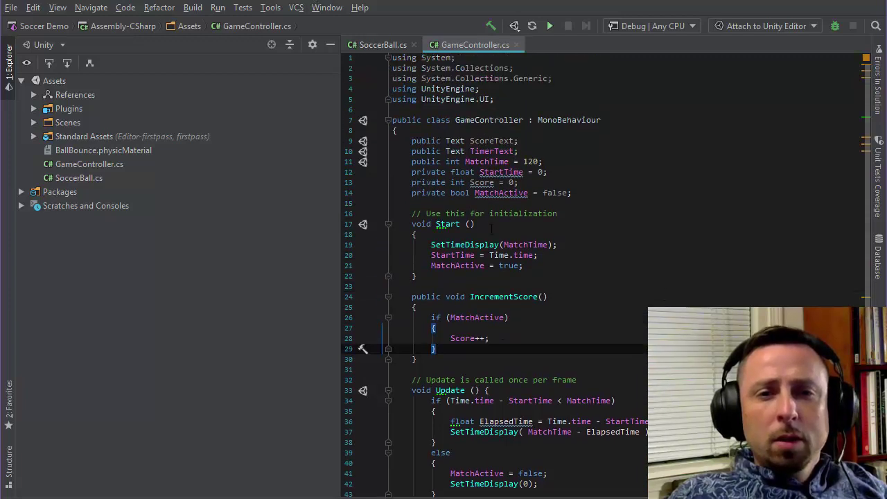
In SoccerBall.cs, replace the Score field with 'public GameController Controller;'
left_click(383, 44)
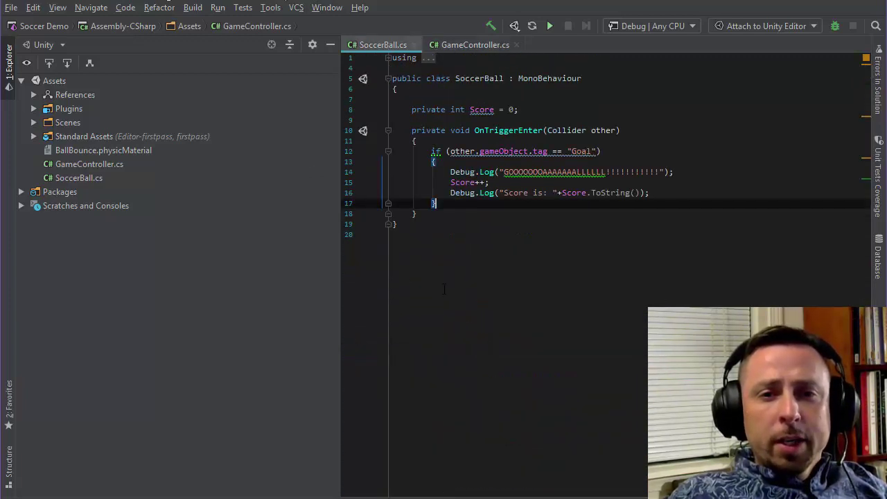
left_click(450, 99)
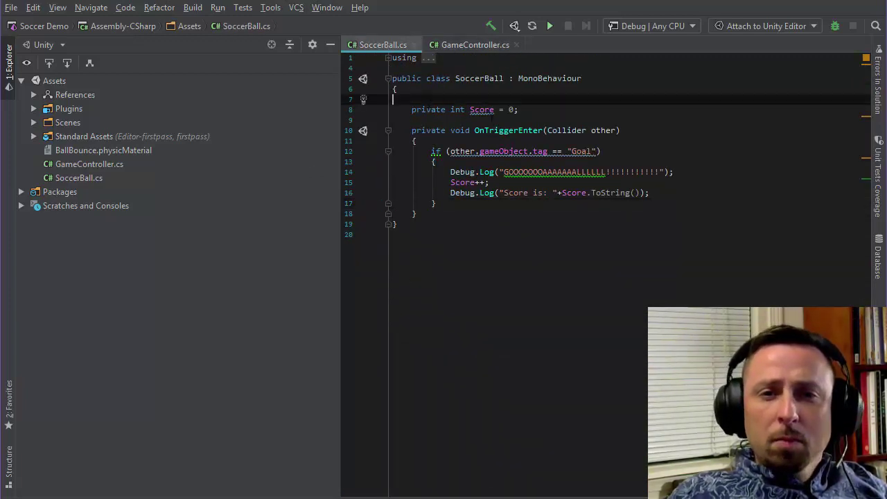
key("Down")
key("shift+Down")
key("shift+Down")
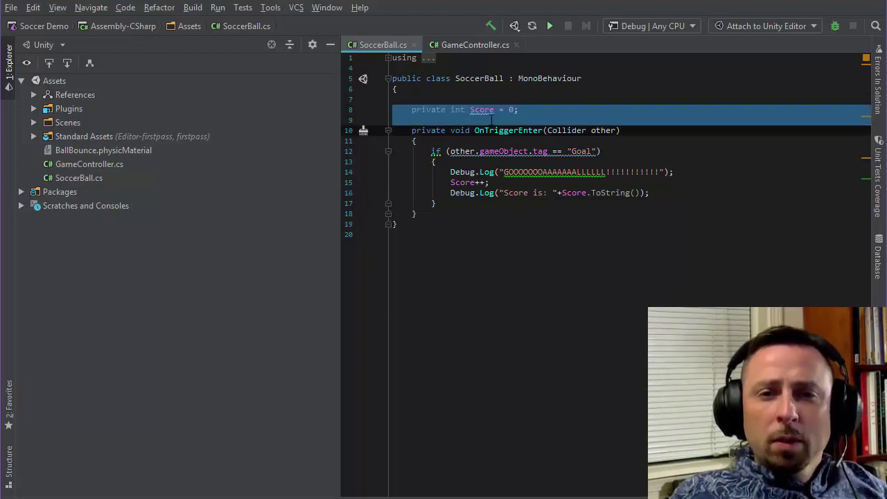
key("Delete")
key("Up")
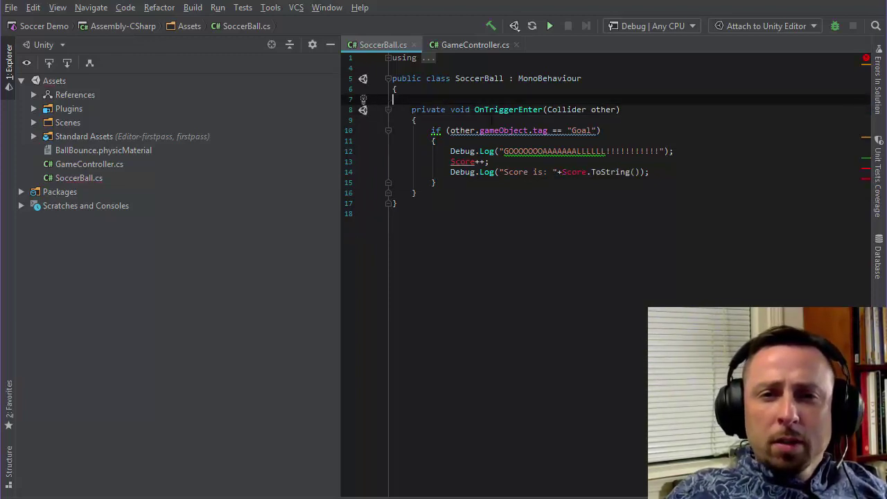
key("Tab")
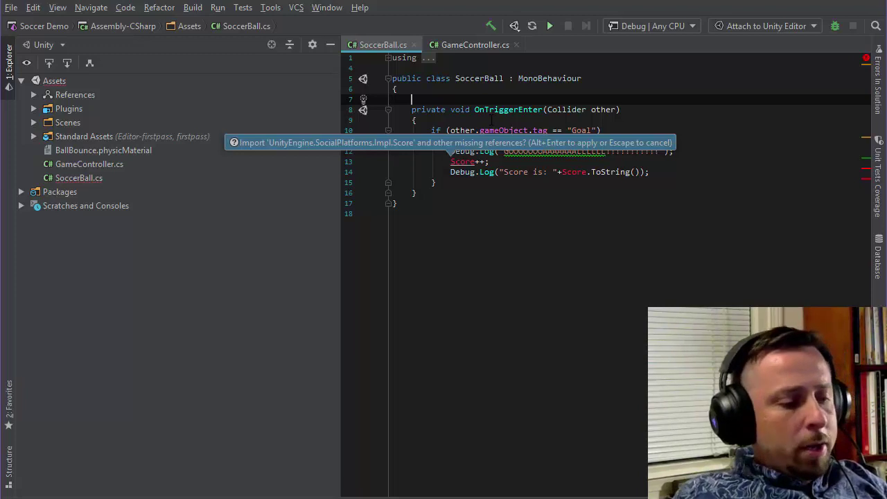
type("publi")
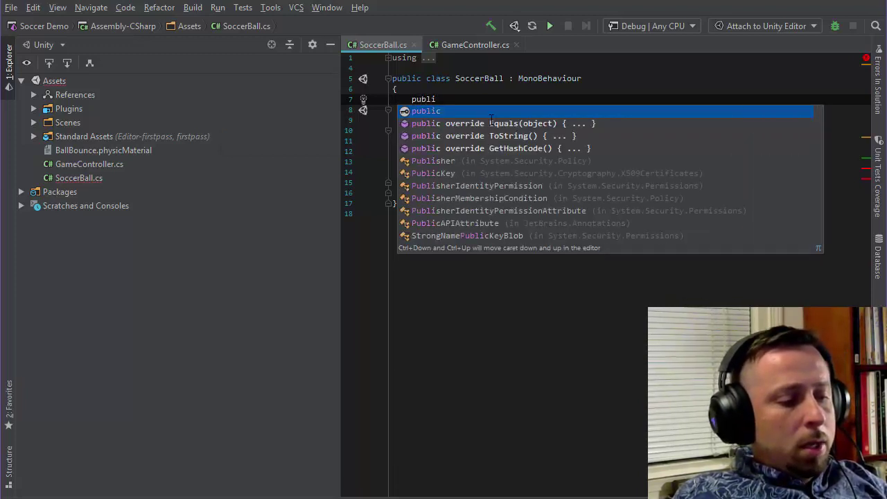
type("c Gam")
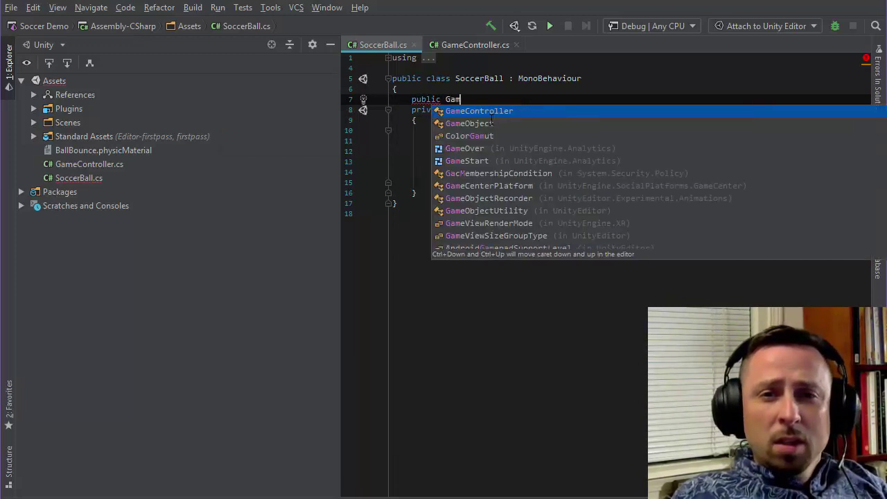
key("Return")
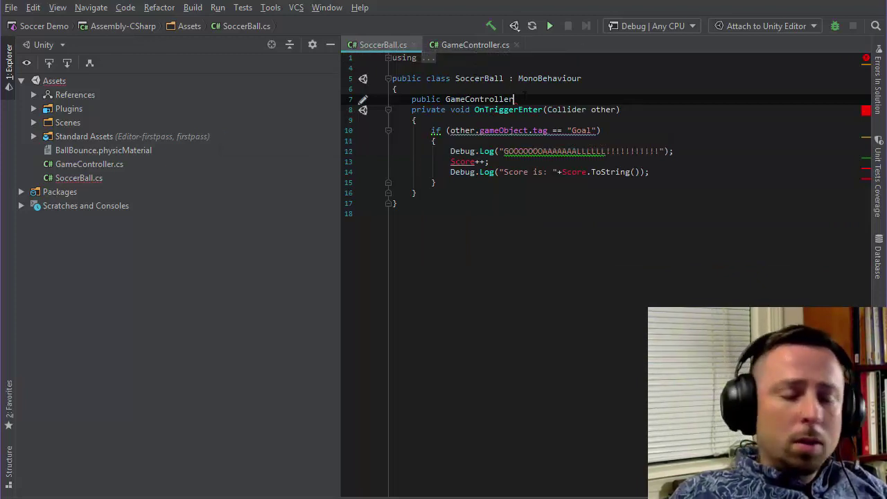
type(" Contro")
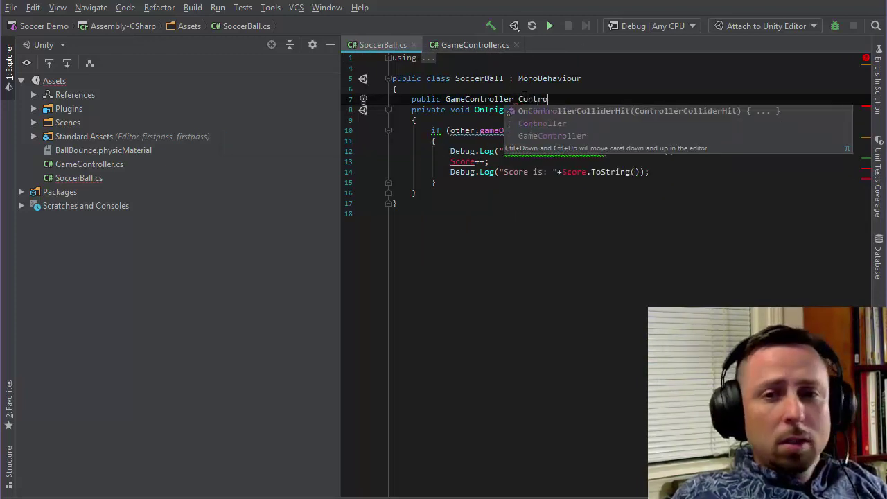
type("ller;")
Replace the goal check's 'Score++' with 'Controller.IncrementScore();'
left_click_drag(451, 161, 490, 162)
type("Cont")
key("Return")
type(".in")
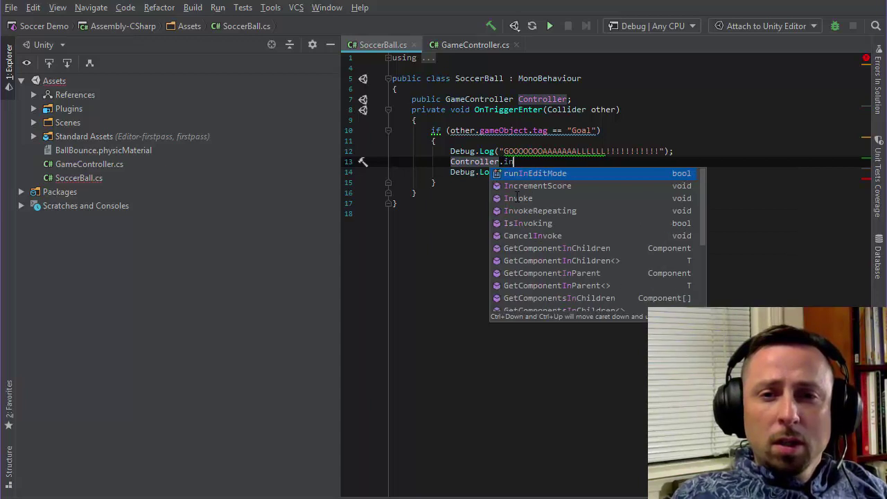
key("Down")
key("Return")
type(";")
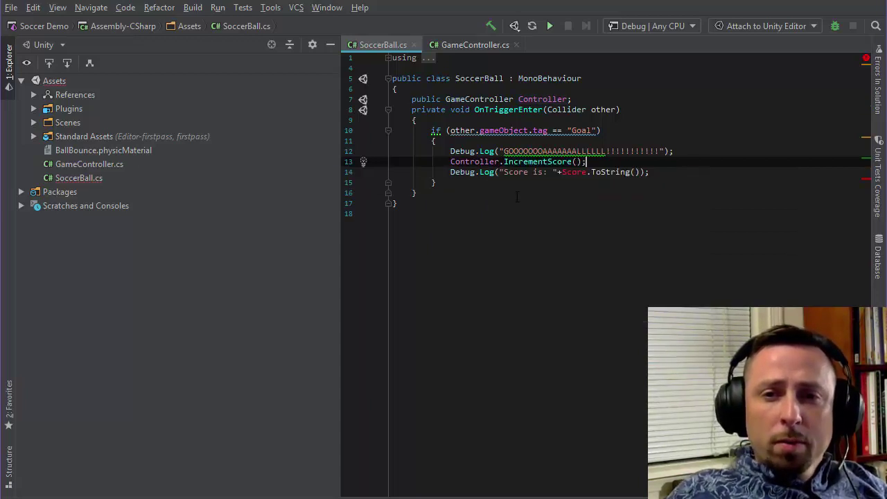
Cut the "Score is: " Debug.Log line from SoccerBall.cs and switch to GameController.cs
key("Down")
key("Home")
key("Home")
key("shift+Down")
key("ctrl+c")
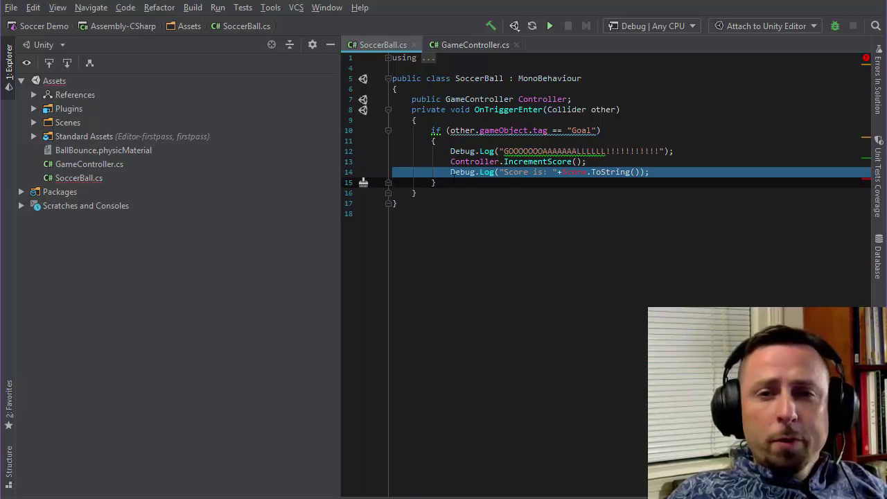
key("Delete")
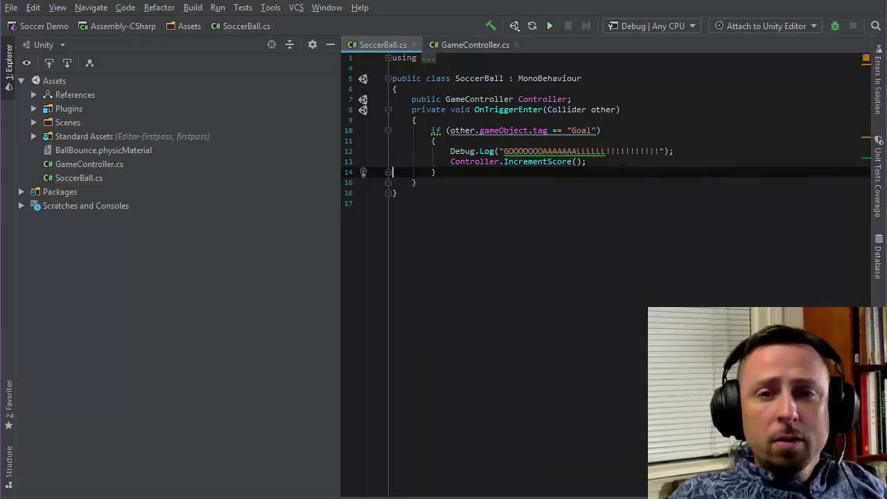
key("ctrl+Tab")
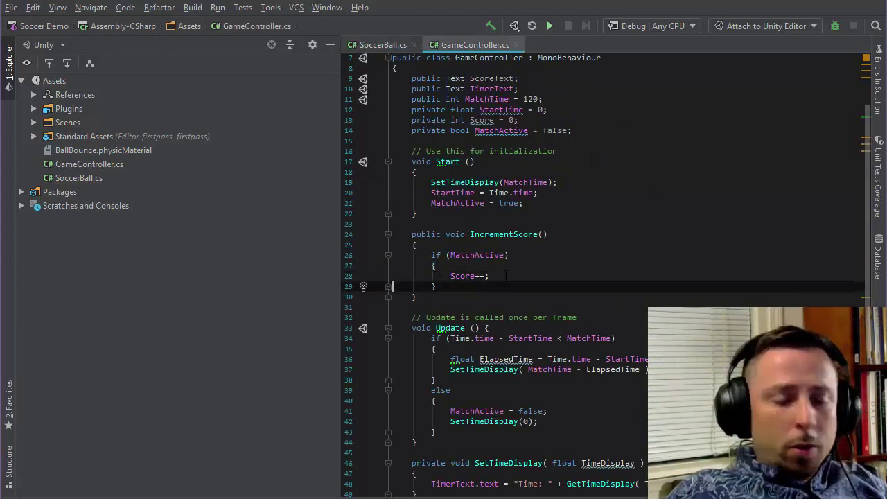
Paste the score log after Score++ and move the GOOOAAAL log above it in IncrementScore
key("ctrl+v")
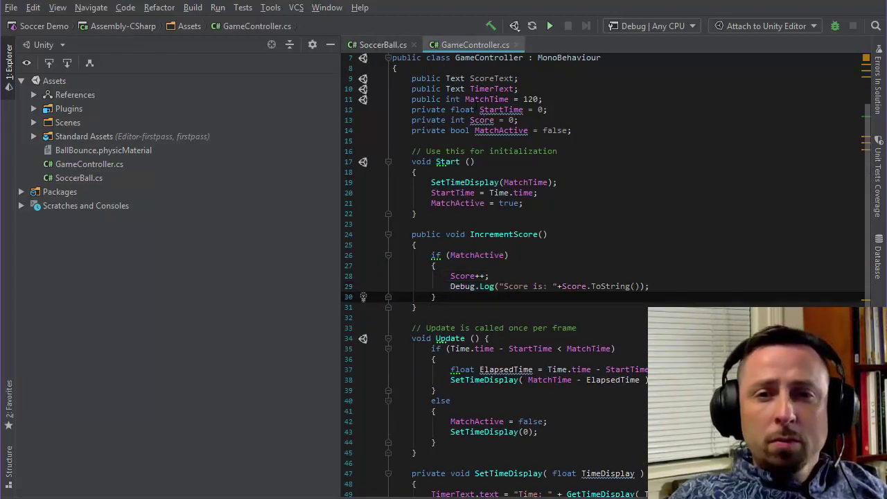
left_click(386, 45)
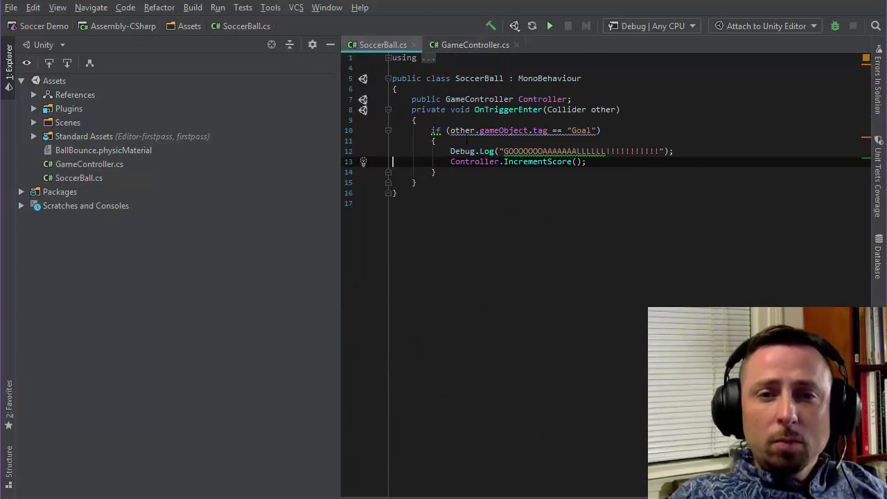
key("ctrl+x")
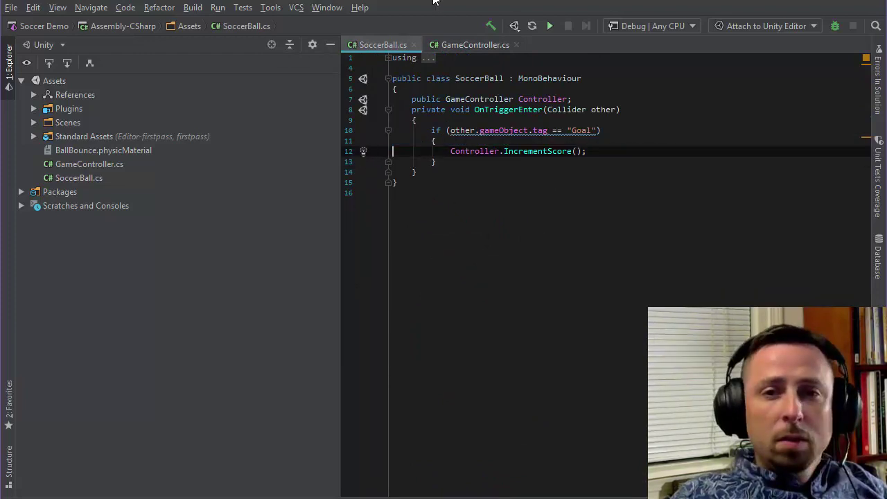
left_click(458, 45)
key("Up")
key("Up")
key("Up")
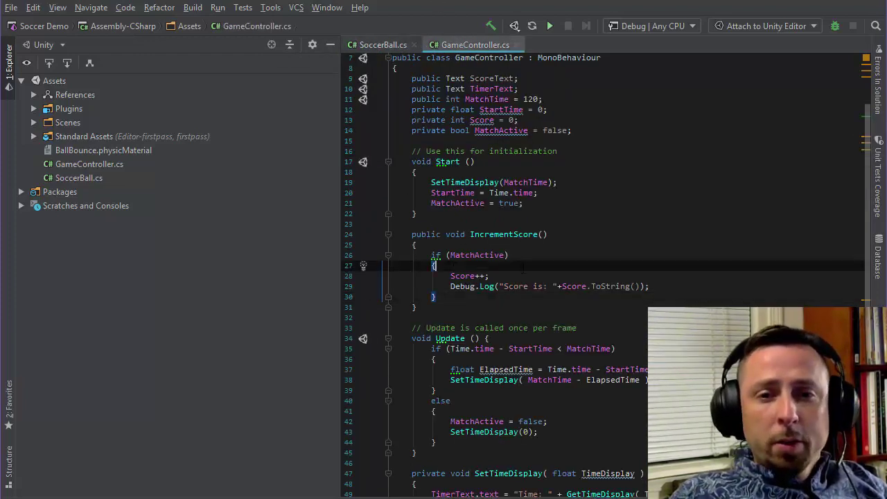
key("Down")
key("Down")
key("ctrl+v")
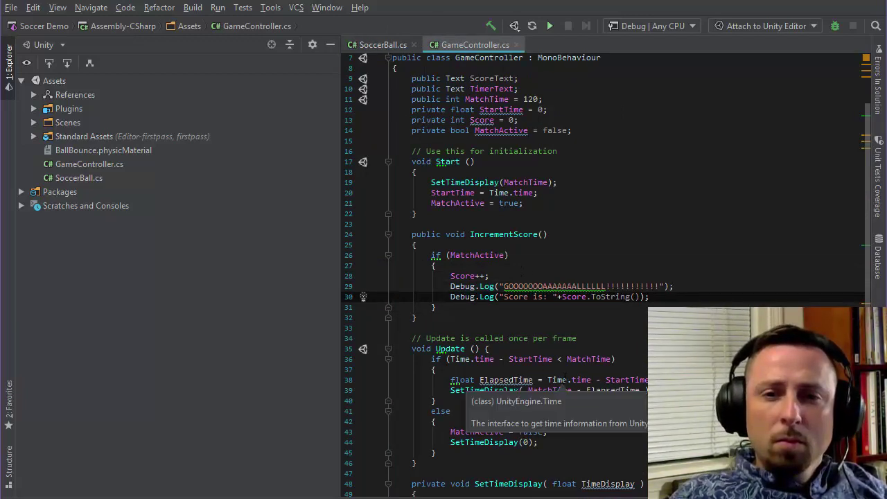
scroll(634, 331, "down", 3)
scroll(635, 332, "down", 2)
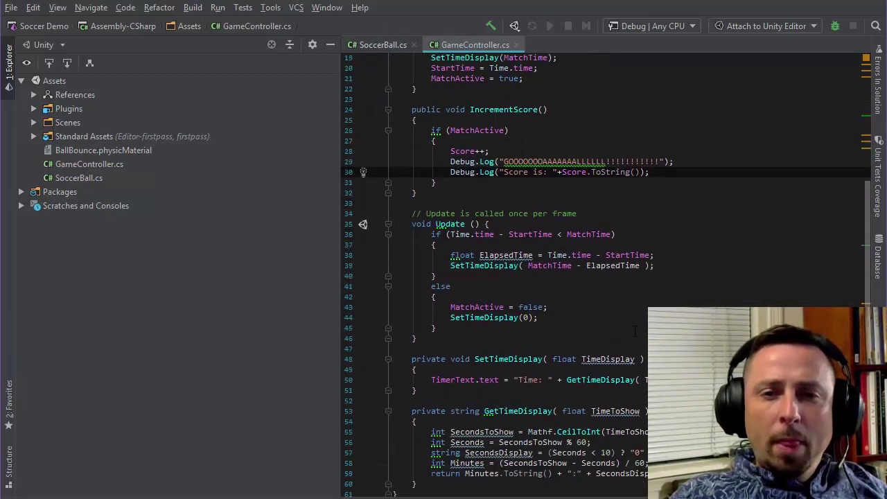
scroll(636, 326, "up", 2)
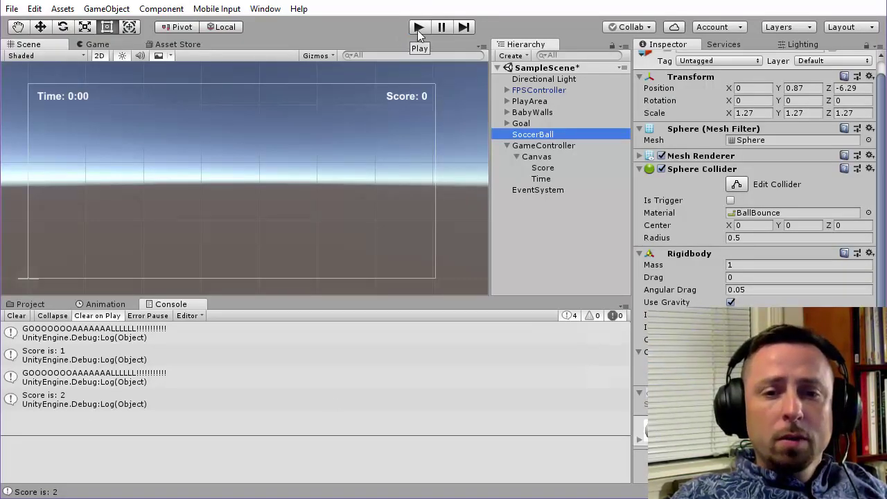
Set Match Time to 15, play-test the match, then stop and select SoccerBall
left_click(756, 191)
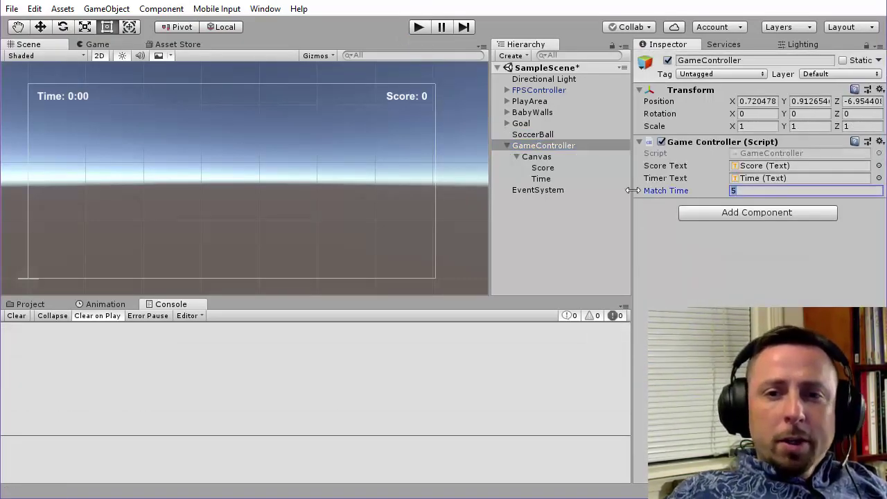
type("15")
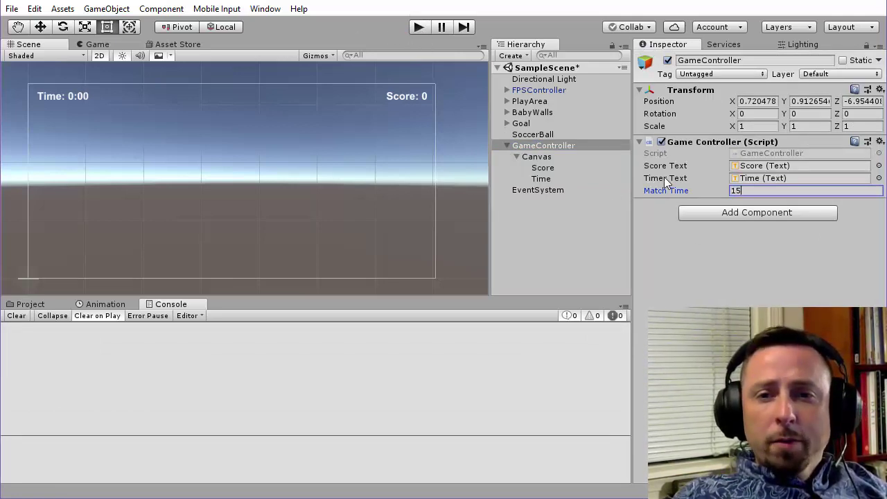
left_click(420, 27)
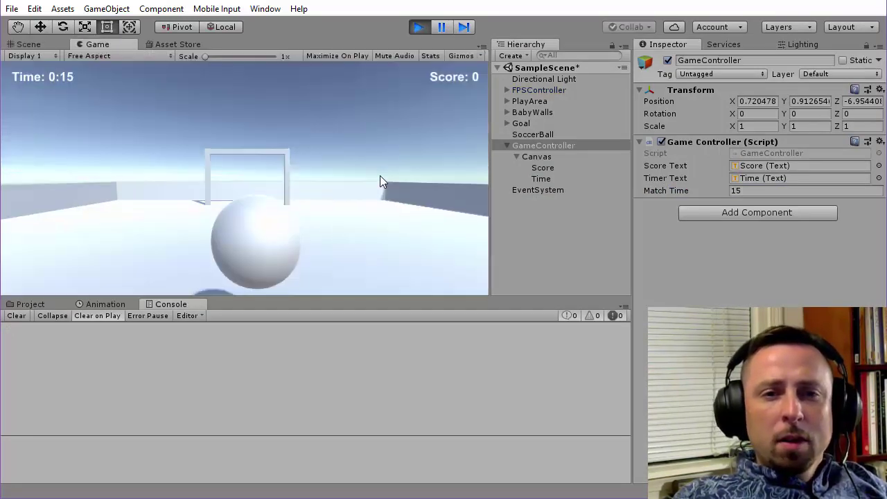
key("w")
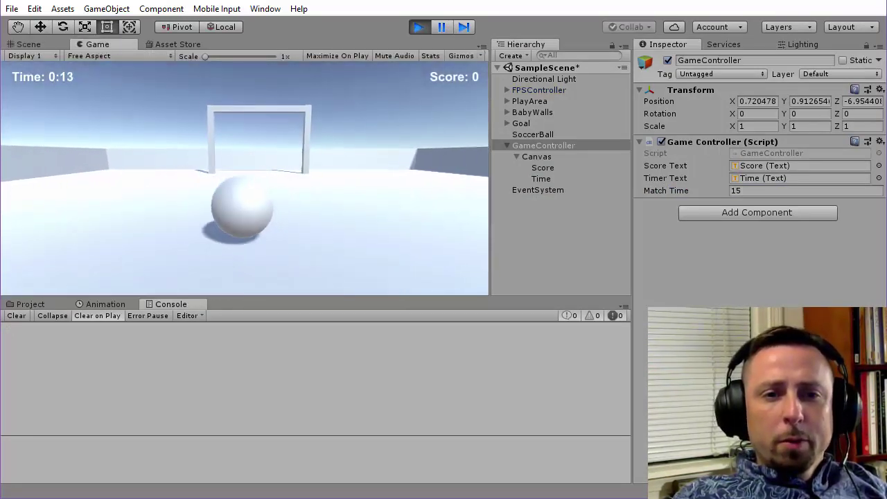
key("w")
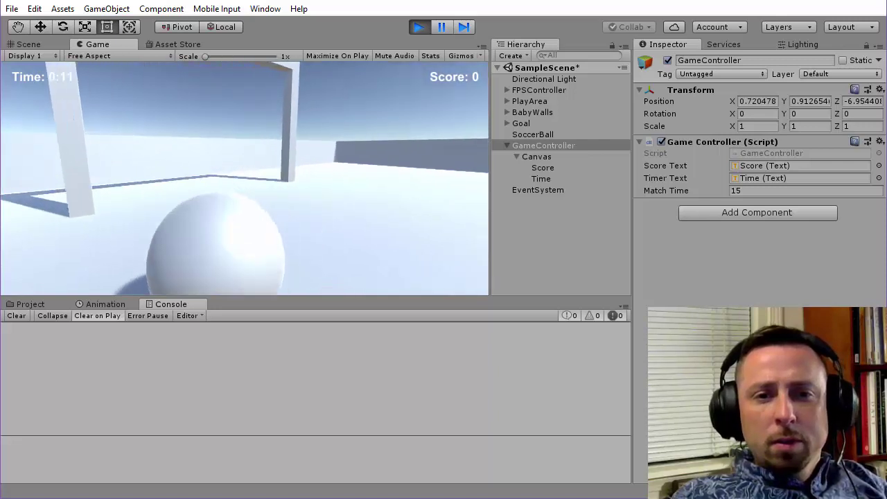
key("w")
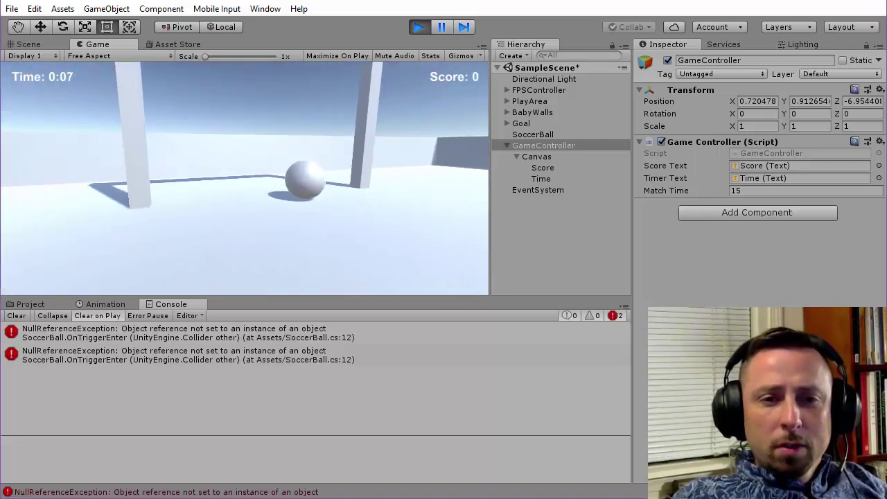
key("ctrl+p")
left_click(533, 134)
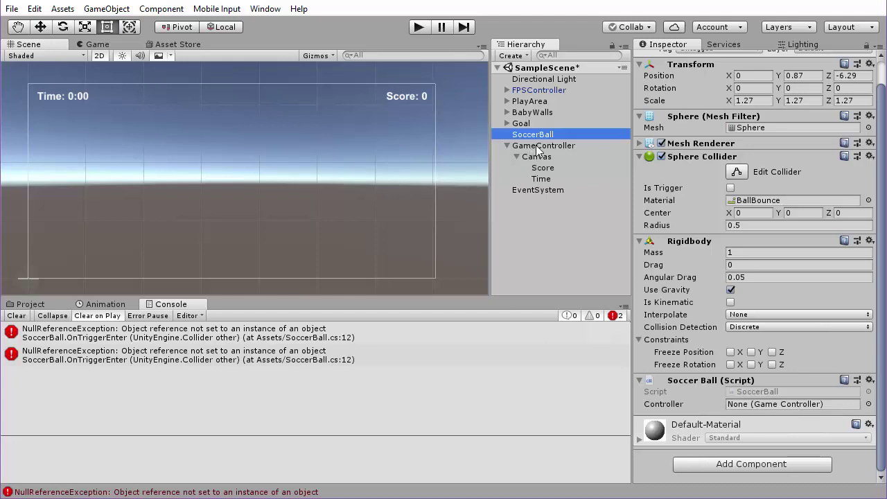
Drag GameController into SoccerBall's Controller field and start Play mode again
left_click_drag(537, 147, 760, 409)
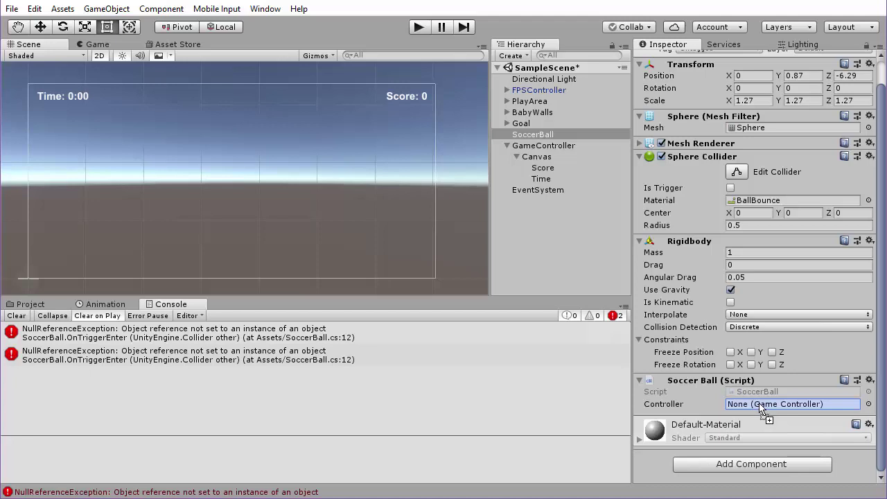
left_click_drag(759, 409, 758, 407)
left_click(420, 31)
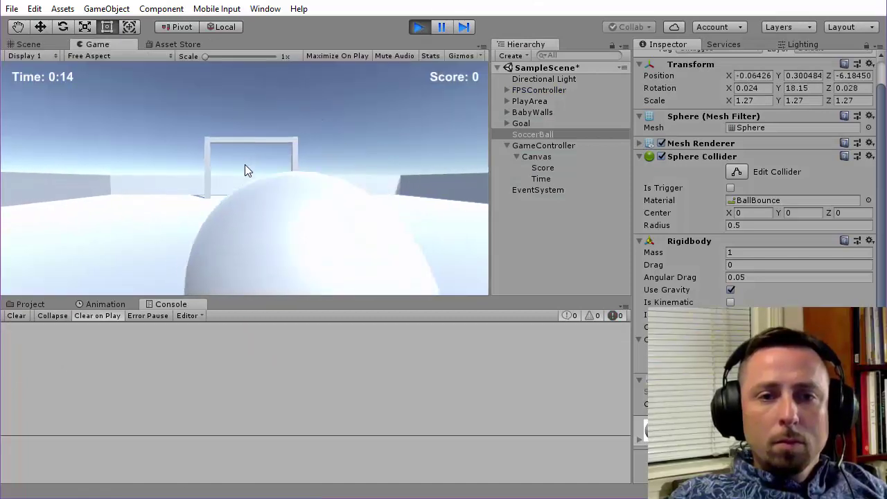
left_click(245, 170)
Walk the player with W, scoring two goals before the timer hits 0:00
key("w")
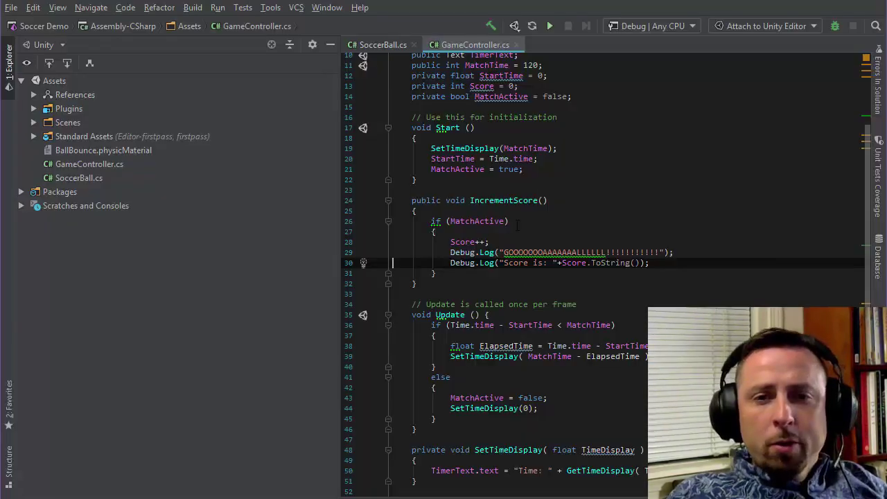
Delete the two Debug.Log lines inside IncrementScore's if block
scroll(517, 223, "down", 1)
left_click(450, 200)
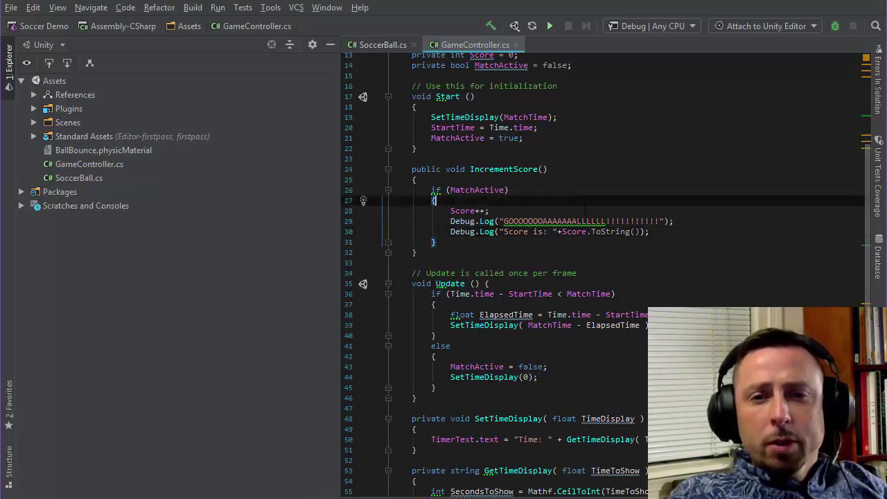
scroll(518, 267, "up", 4)
scroll(518, 267, "down", 5)
key("Down")
key("Down")
key("Down")
key("End")
key("Return")
scroll(518, 267, "up", 6)
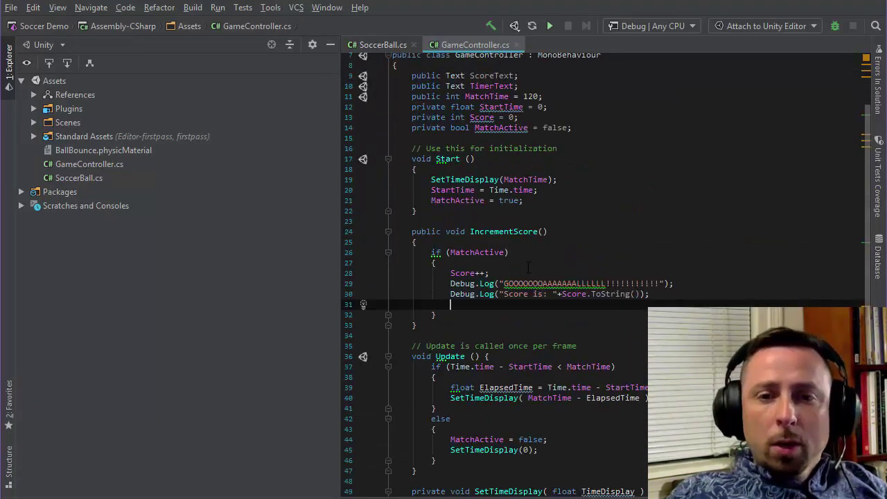
key("Up")
key("Up")
key("Home")
key("shift+Down")
key("shift+Down")
key("Delete")
Write 'ScoreText.text = "Score: " + Score.ToString();' in their place
type("Score")
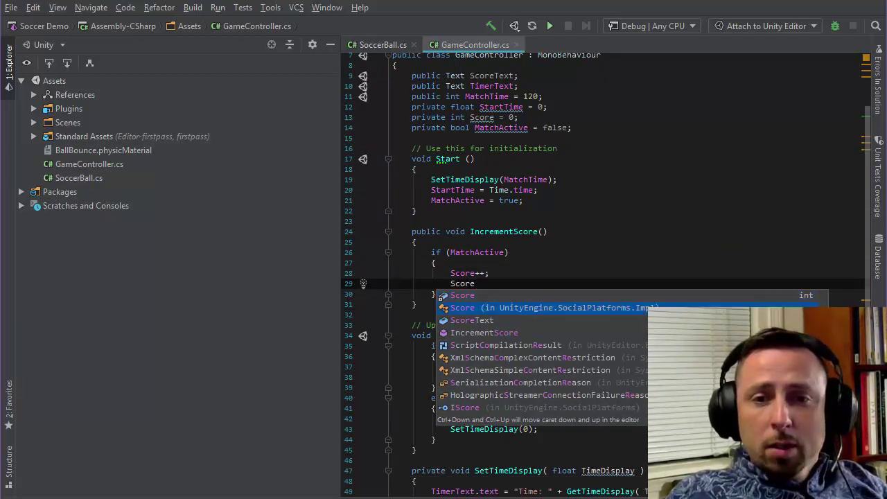
key("Down")
key("Return")
type(".te")
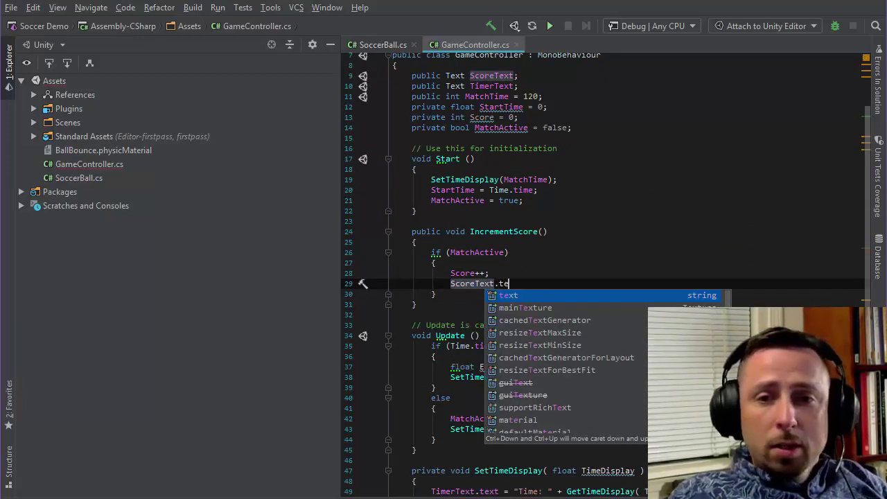
key("Return")
type("= ")
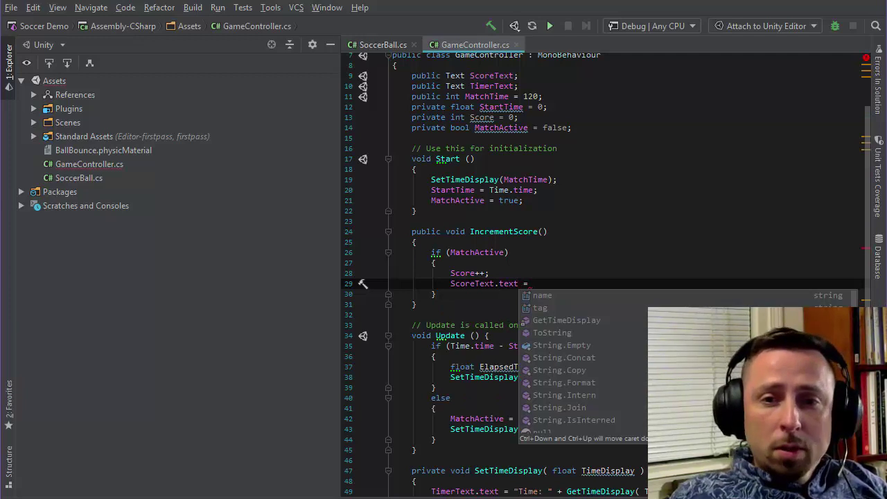
type("\"")
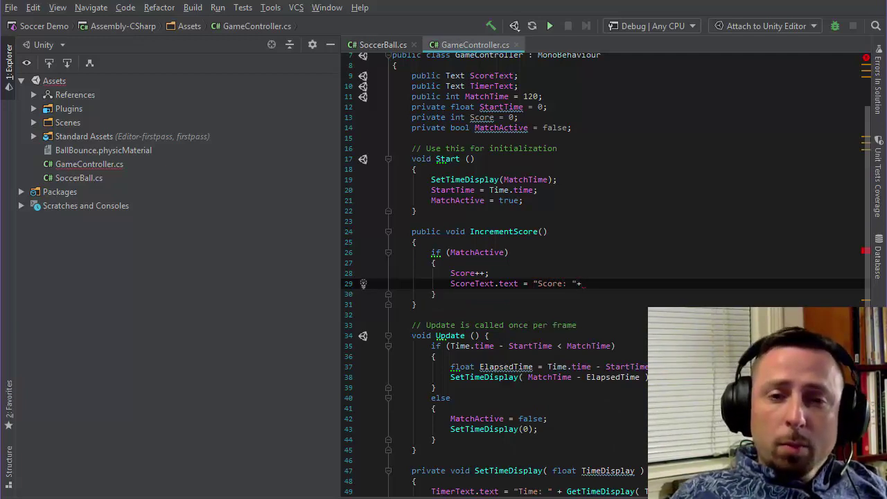
type("Sc")
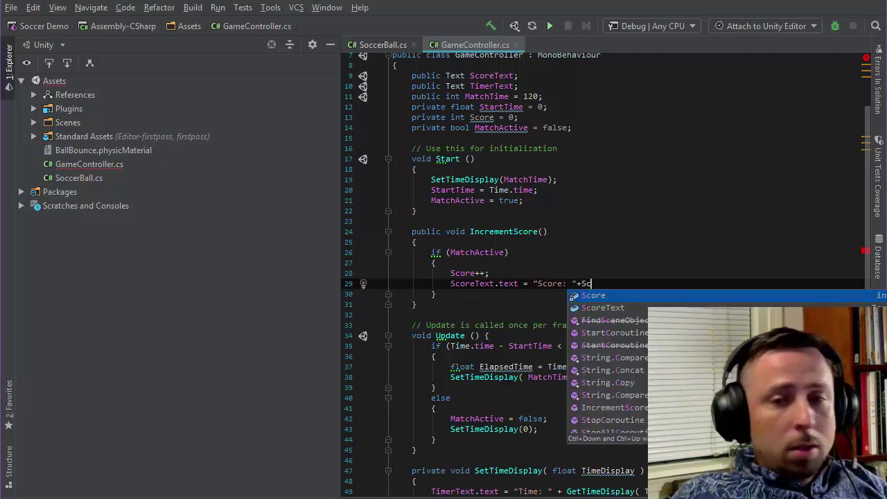
type("ore.")
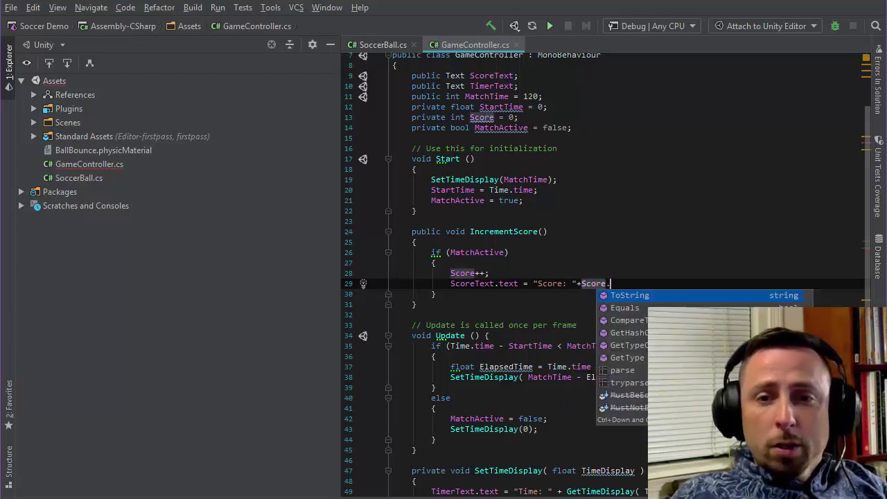
key("Return")
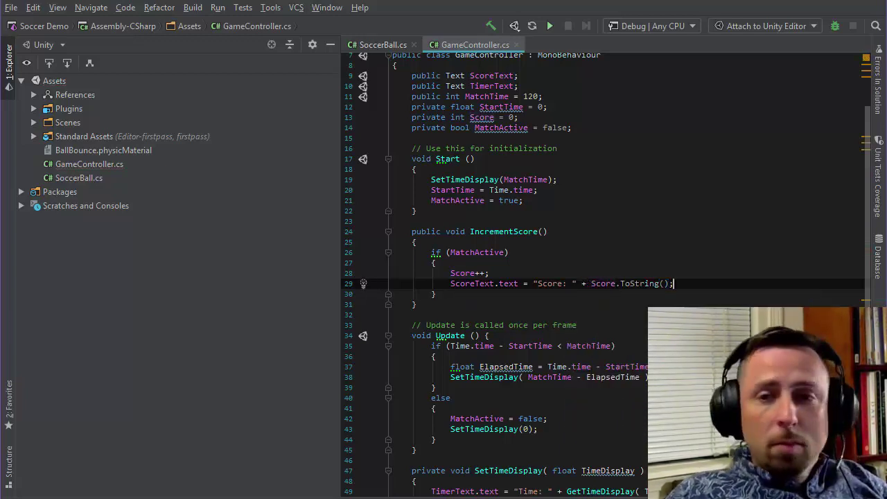
key("Down")
key("Down")
key("Down")
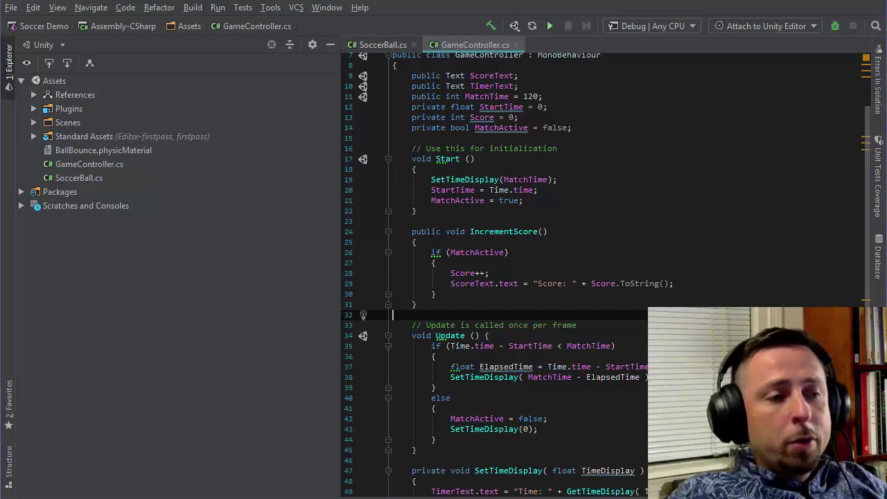
key("alt+Tab")
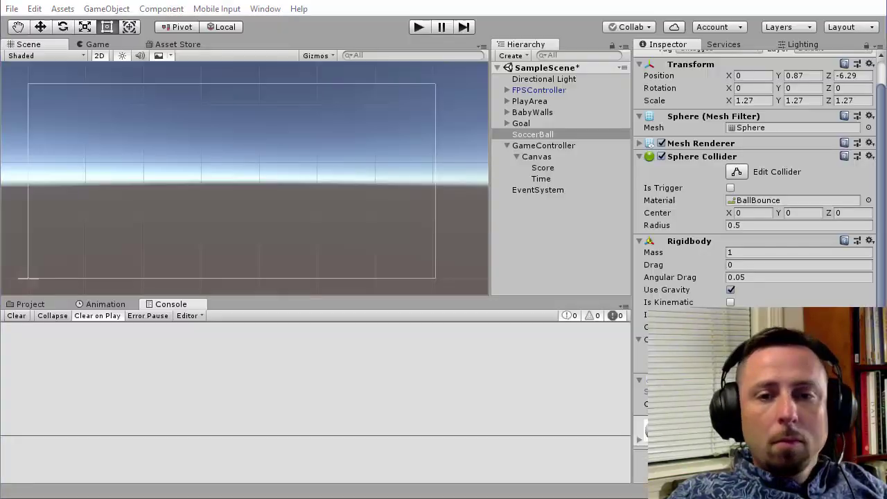
Play the match, pushing the ball into the goal three times to reach Score: 3
left_click(418, 27)
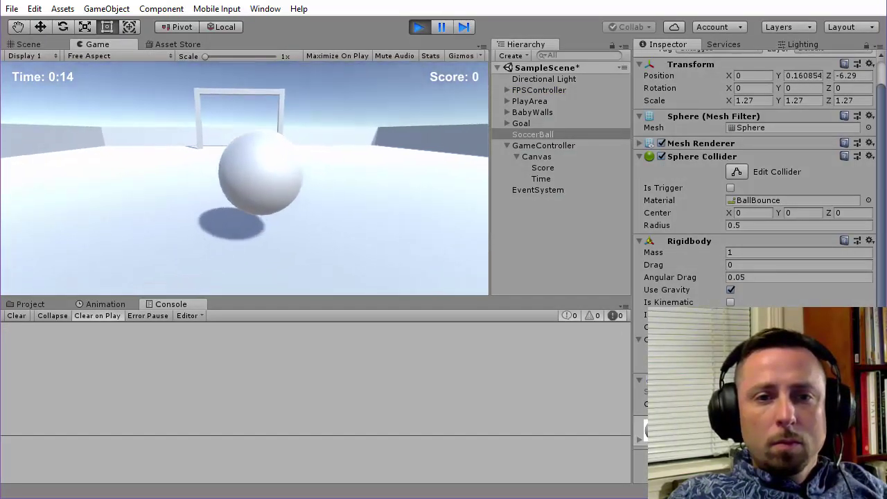
key("w")
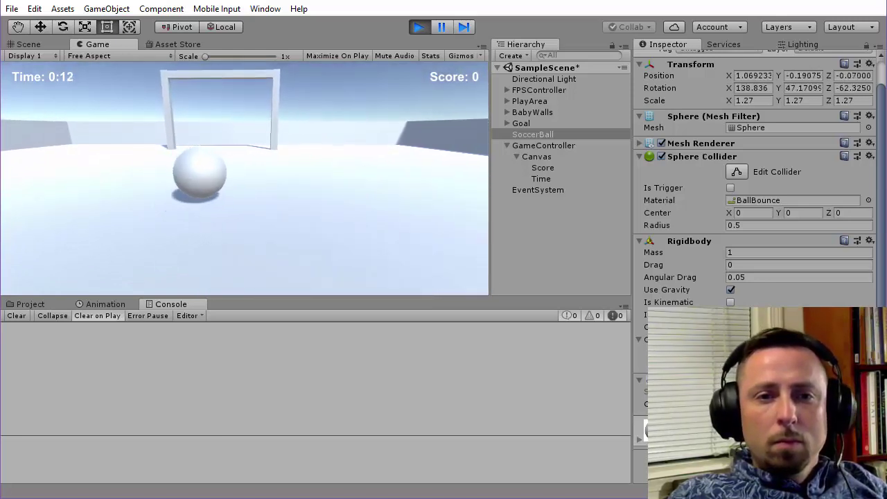
key("w")
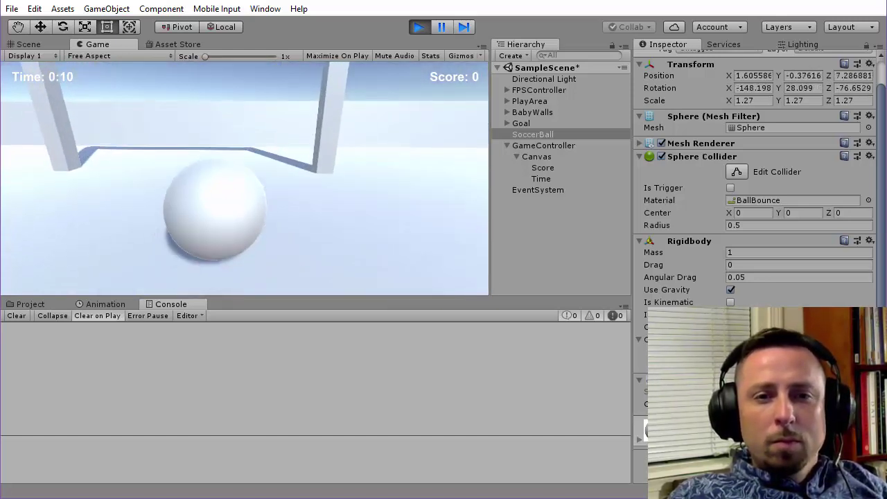
key("w")
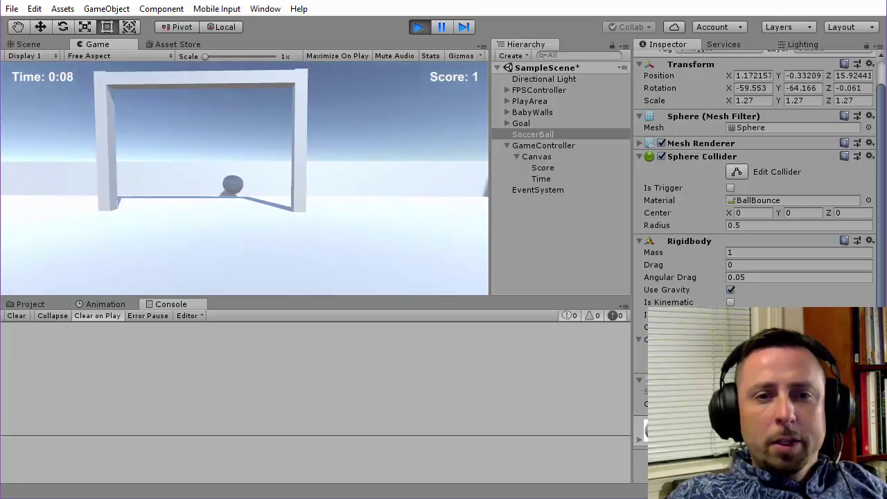
key("w")
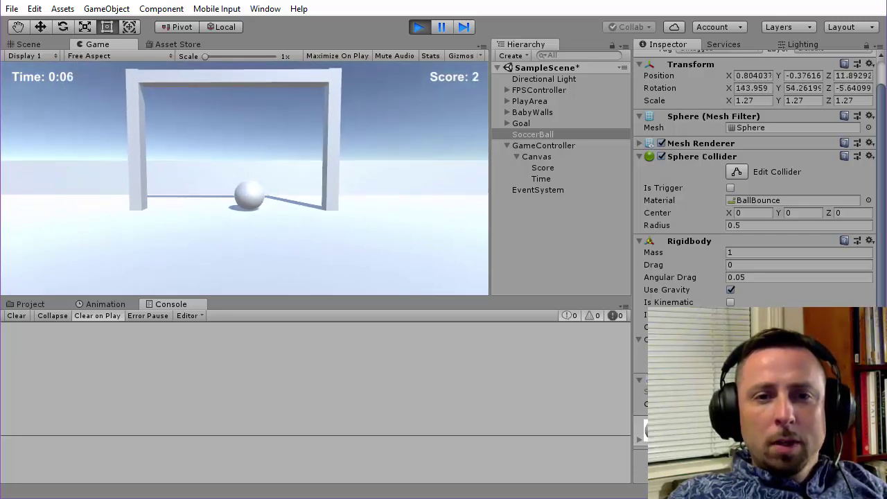
key("w")
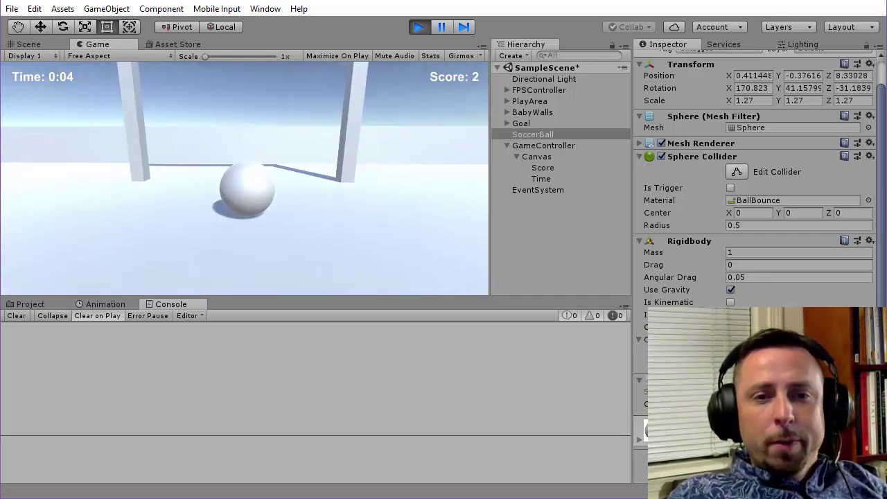
key("w")
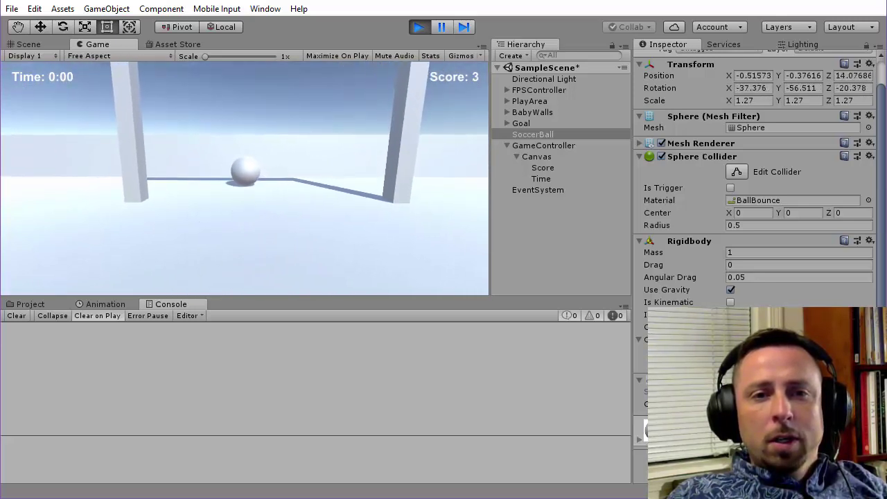
key("w")
key("w")
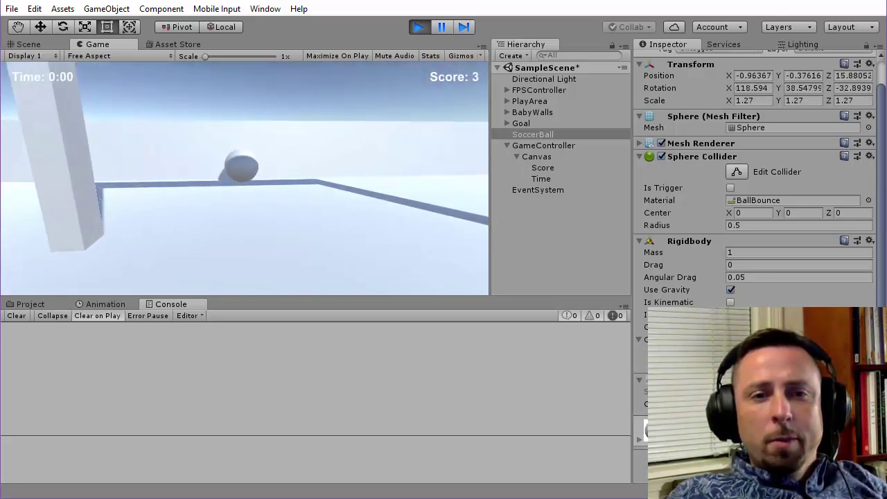
In GameController's else block, add ScoreText.color = Color.red; after the timer reset
key("alt+Tab")
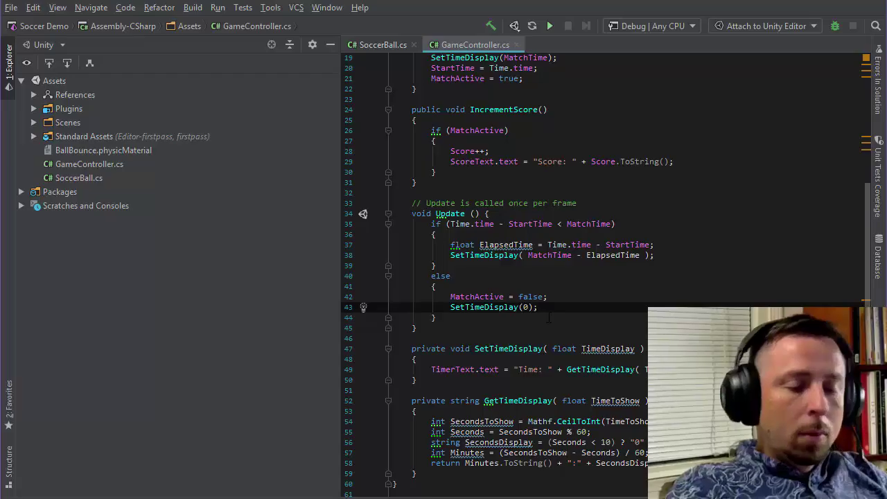
key("Return")
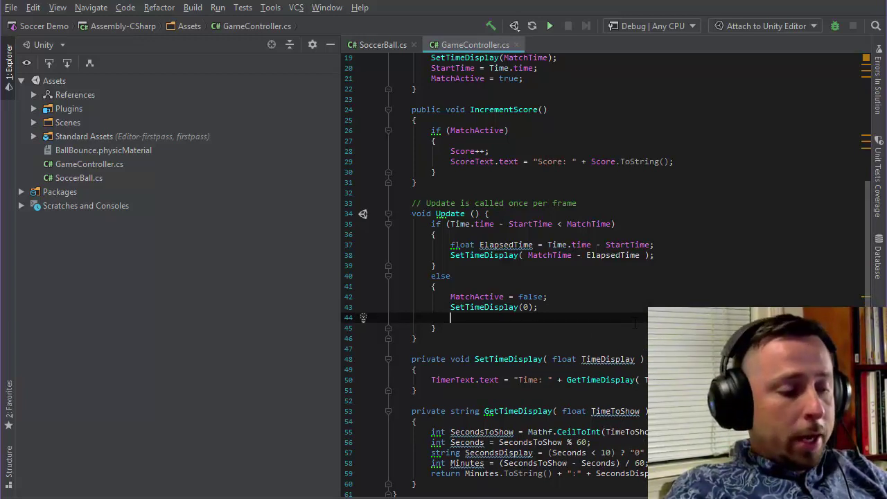
type("Score")
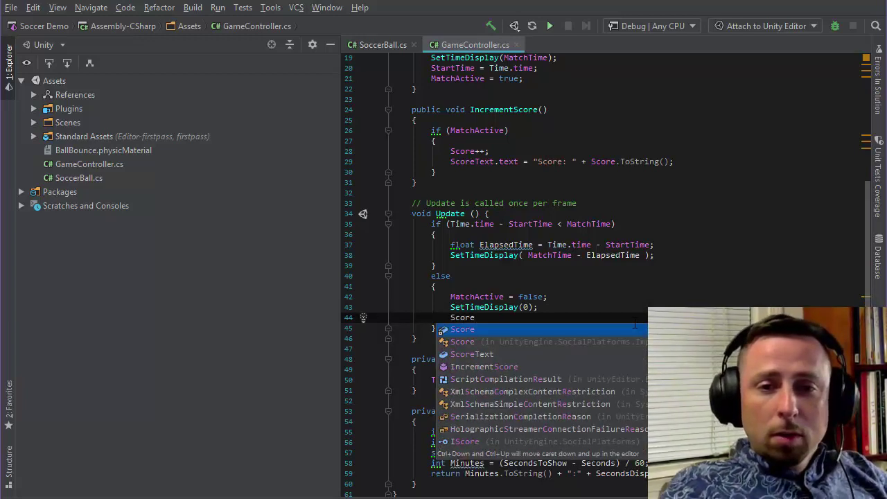
type("Text.")
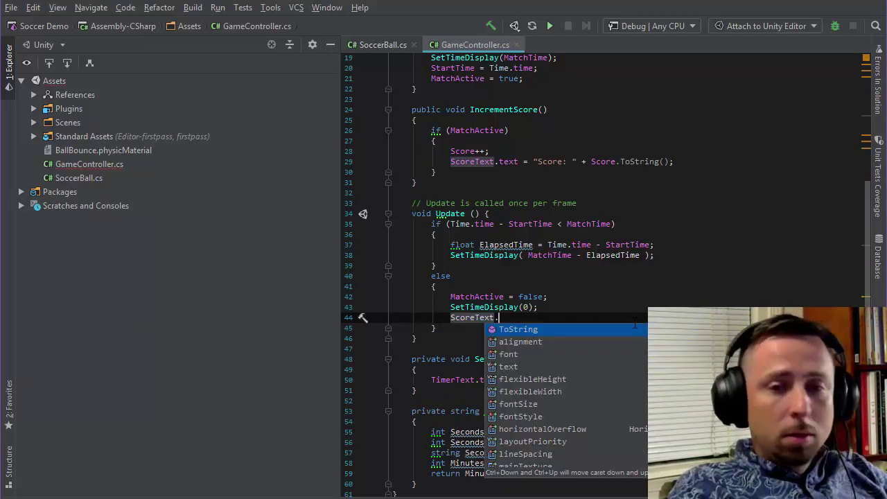
type("col")
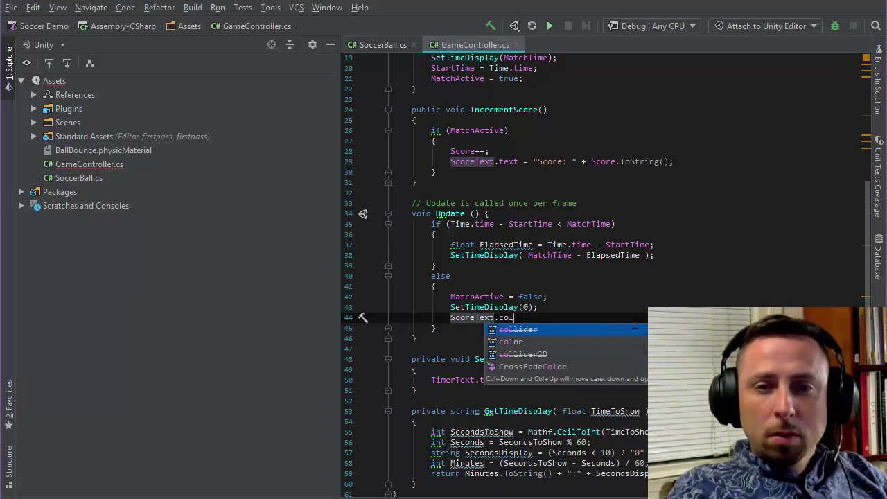
type("or")
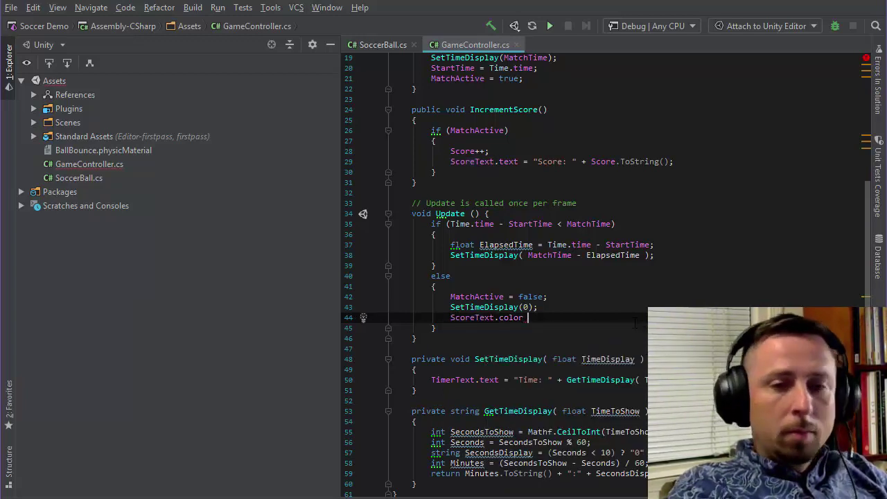
type(" =")
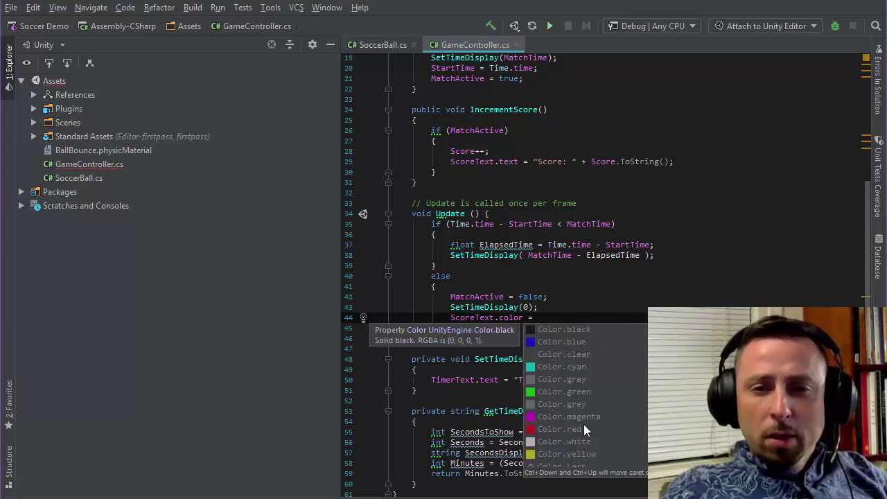
left_click(533, 428)
type(";")
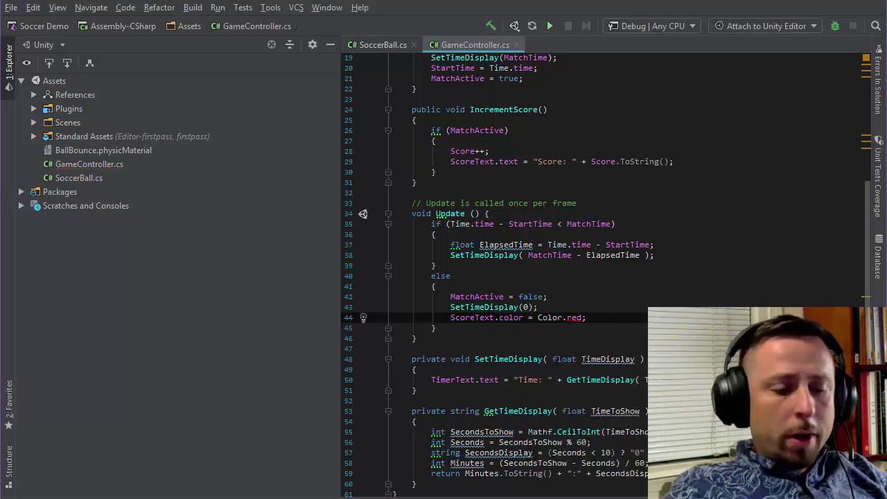
Add TimerText.color = Color.red; on the next line, then return to Unity
key("Return")
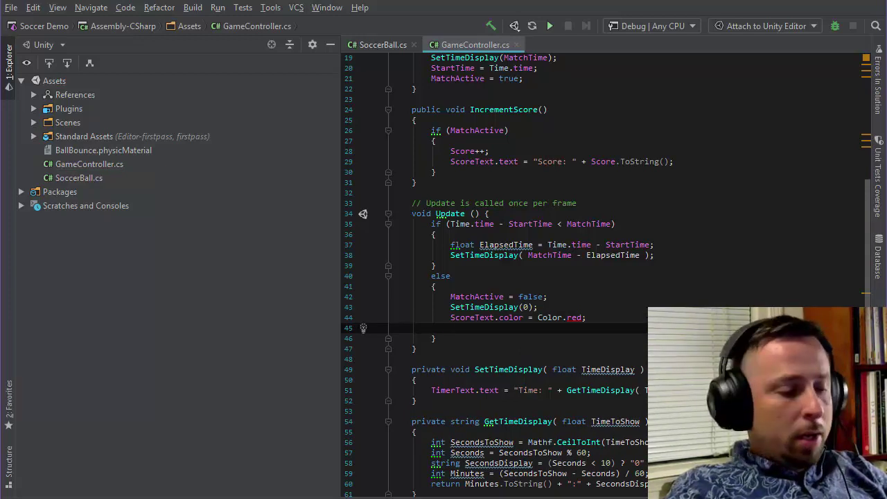
type("Tim")
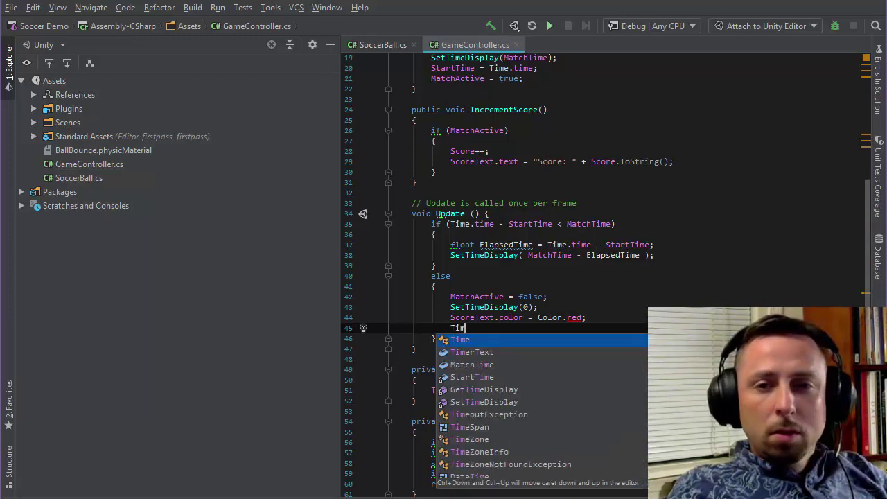
type("er")
key("Return")
type(".")
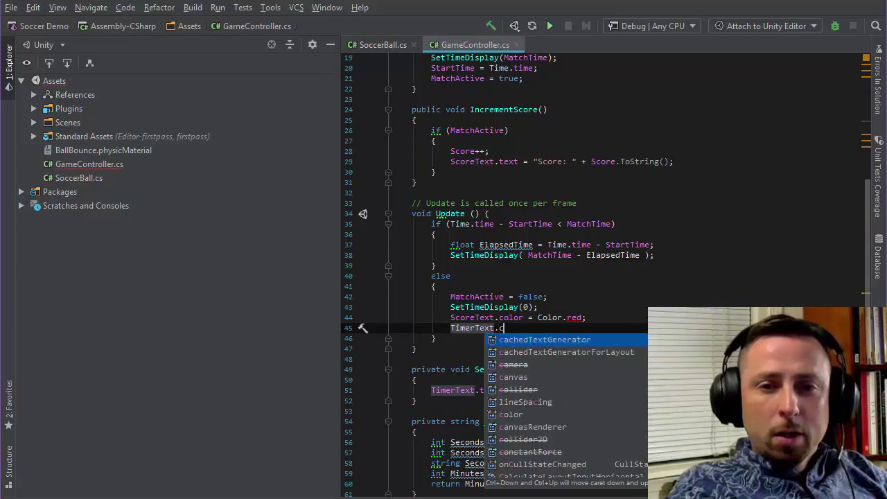
type("co")
key("Return")
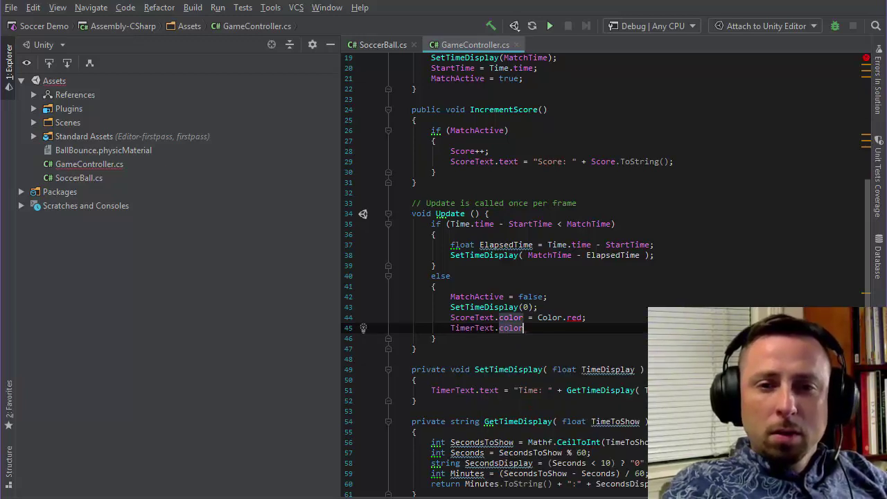
type(" = Colo")
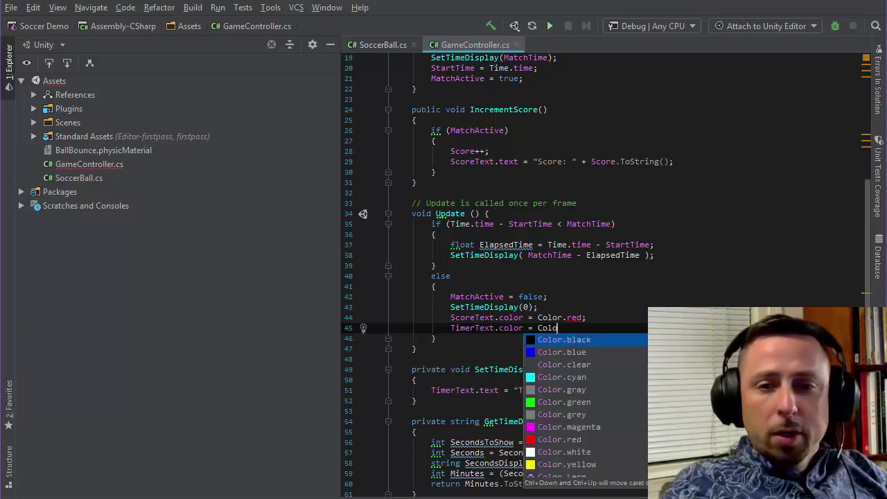
key("Down")
key("Down")
key("Return")
type(";")
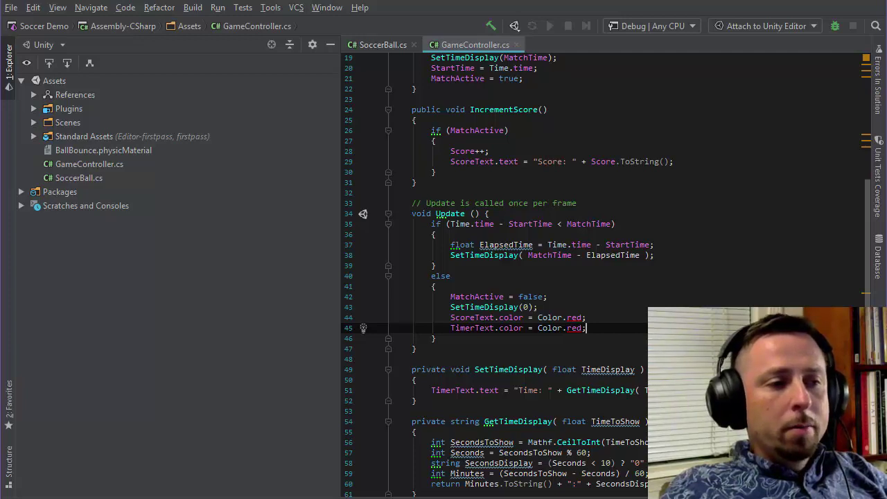
key("alt+Tab")
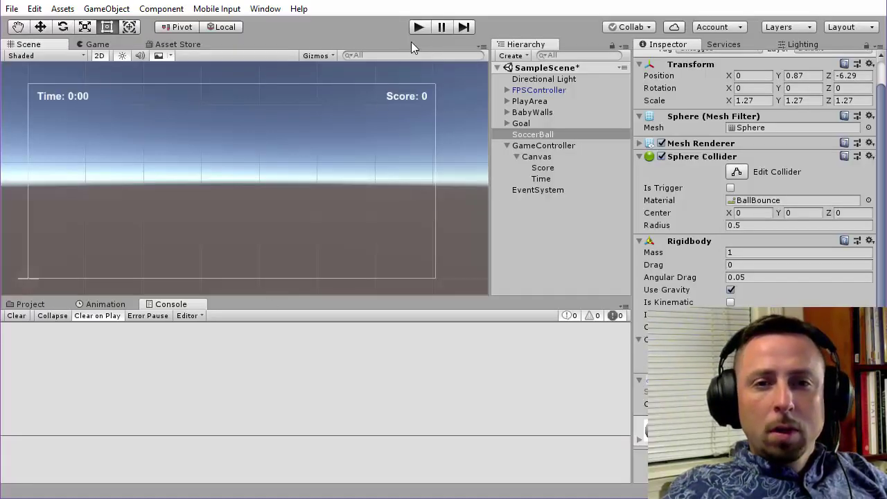
Play the match, pushing the ball, until Time: 0:00 and Score: 1 show in red
left_click(420, 27)
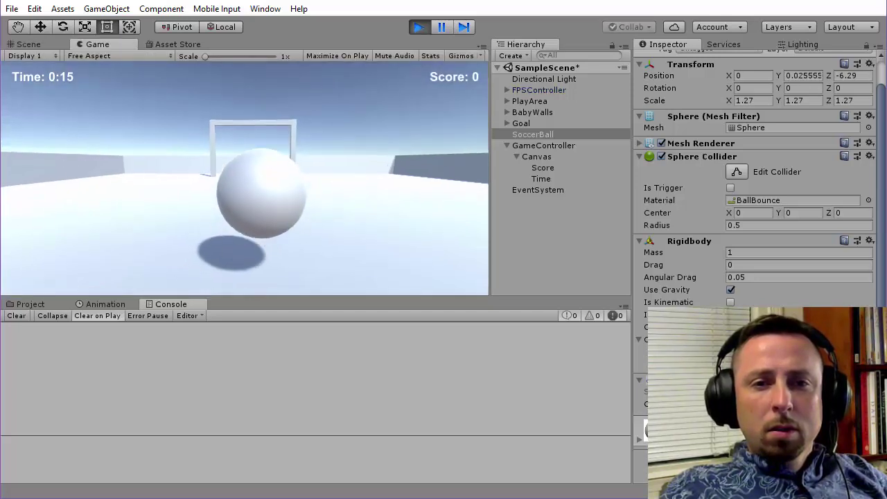
key("w")
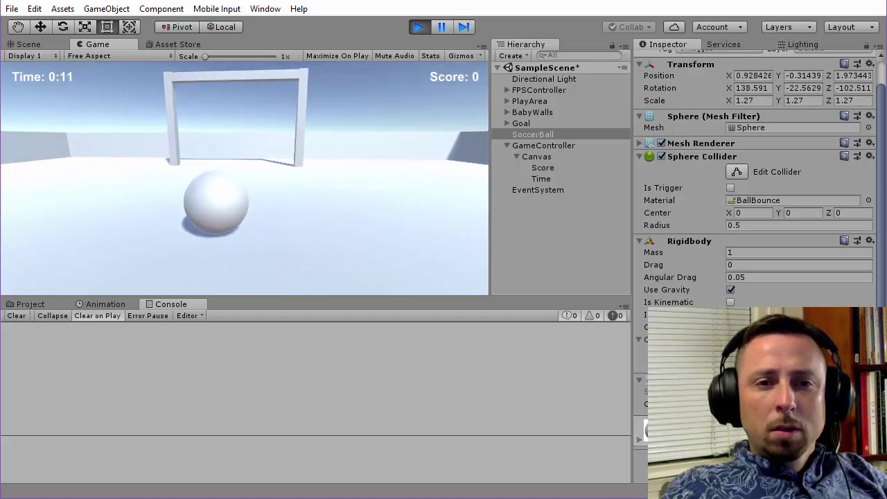
key("w")
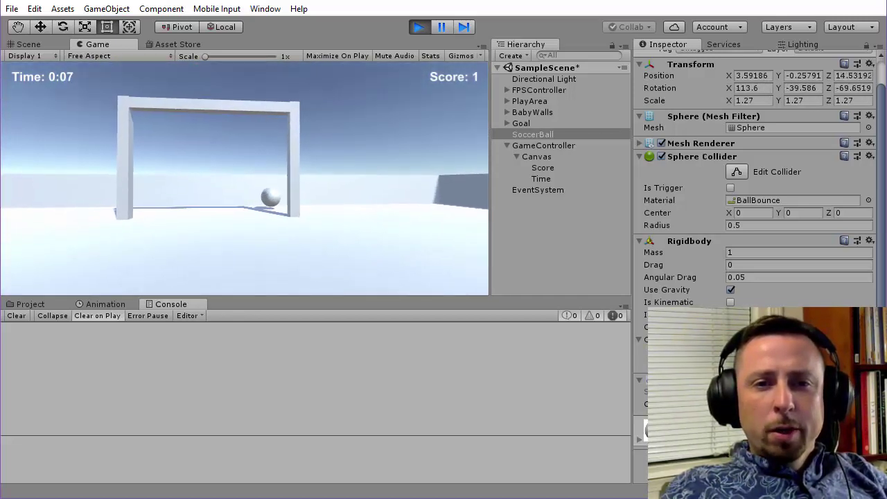
key("w")
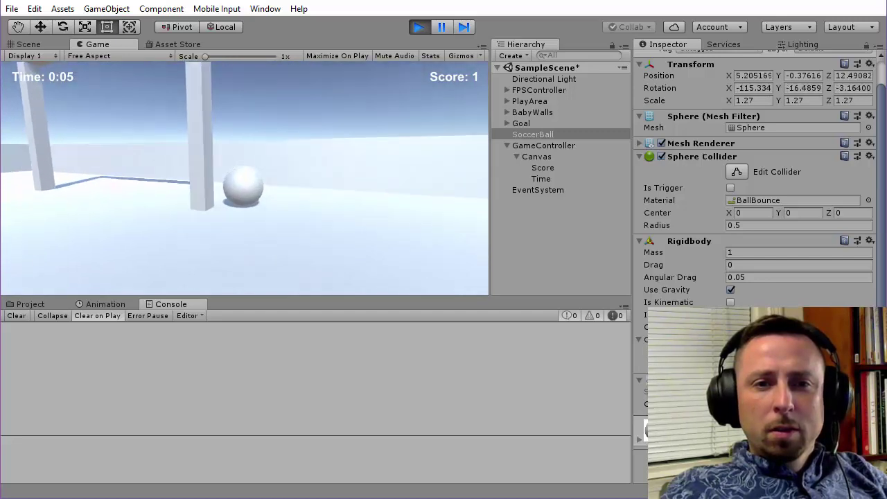
key("w")
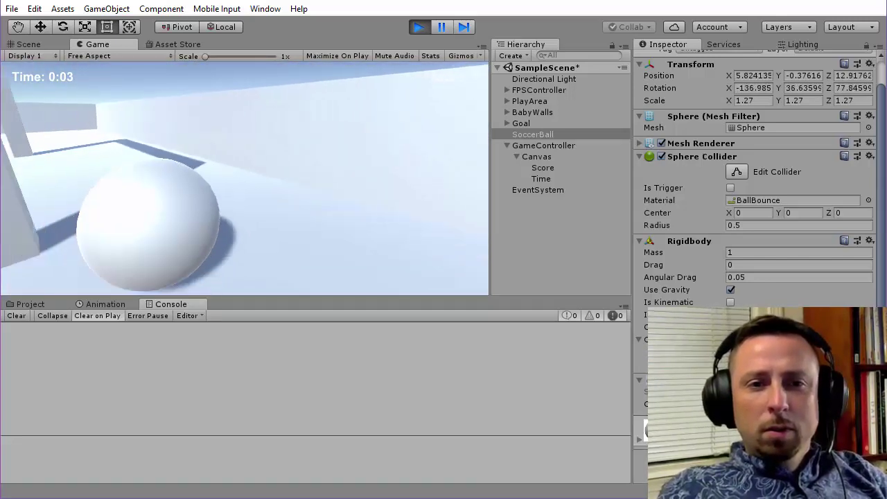
key("w")
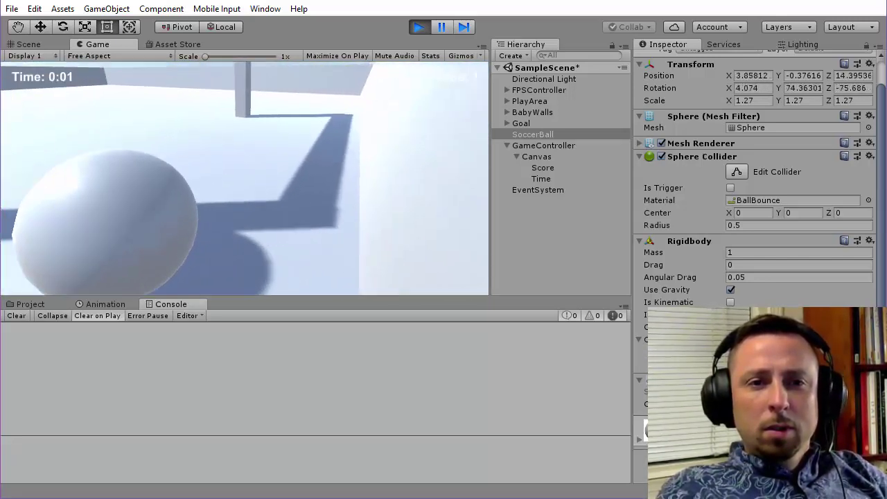
key("w")
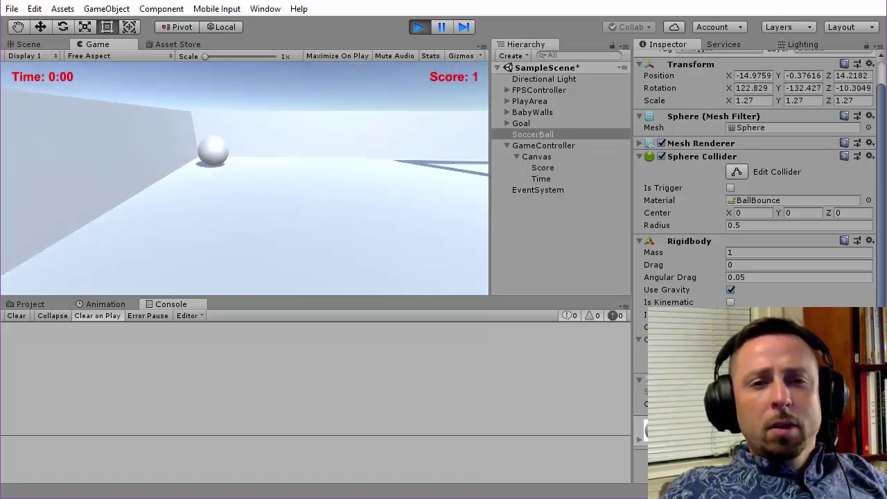
key("w")
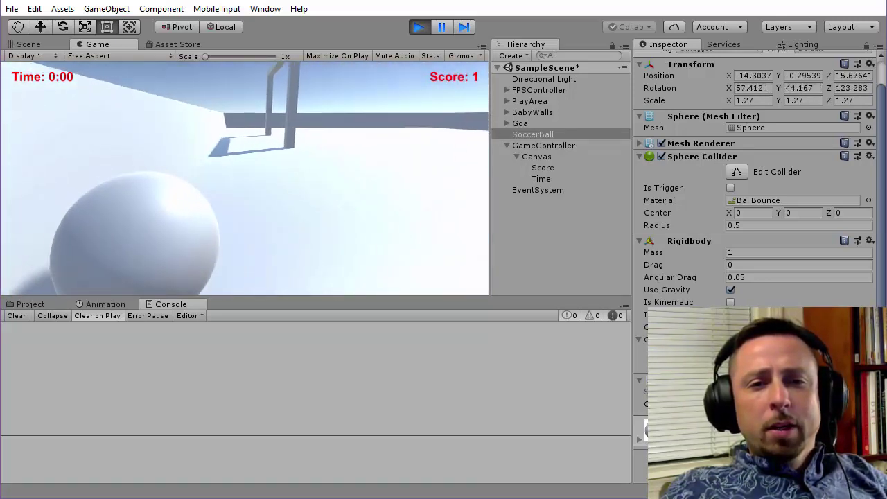